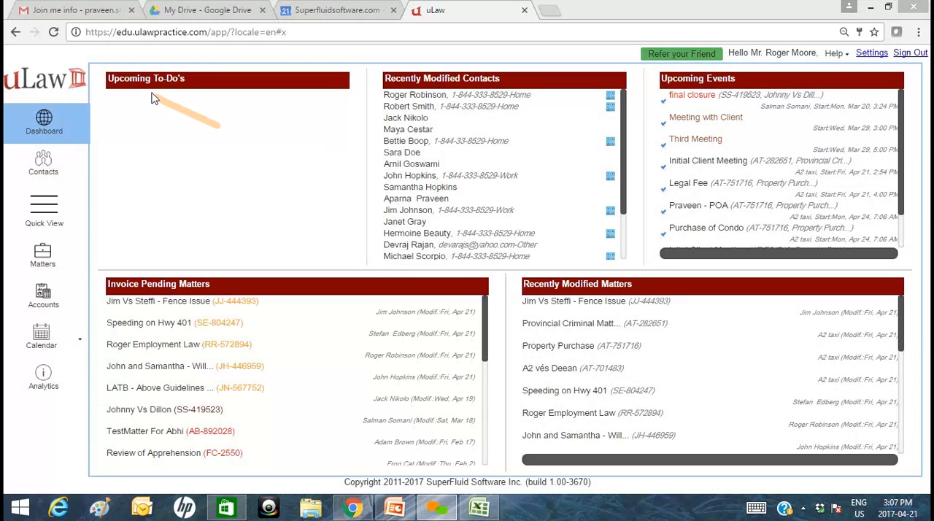
Start a new contact in the Clients group of the contacts module.
click(44, 164)
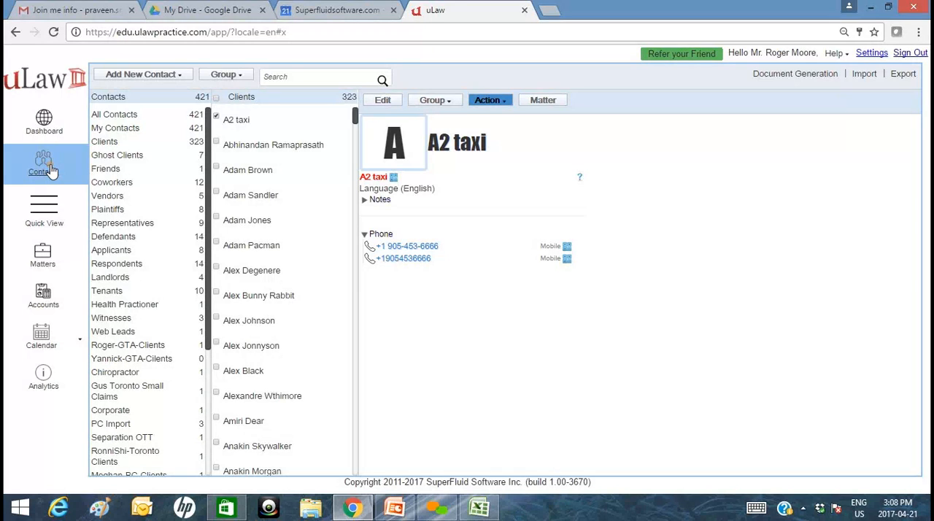
click(277, 79)
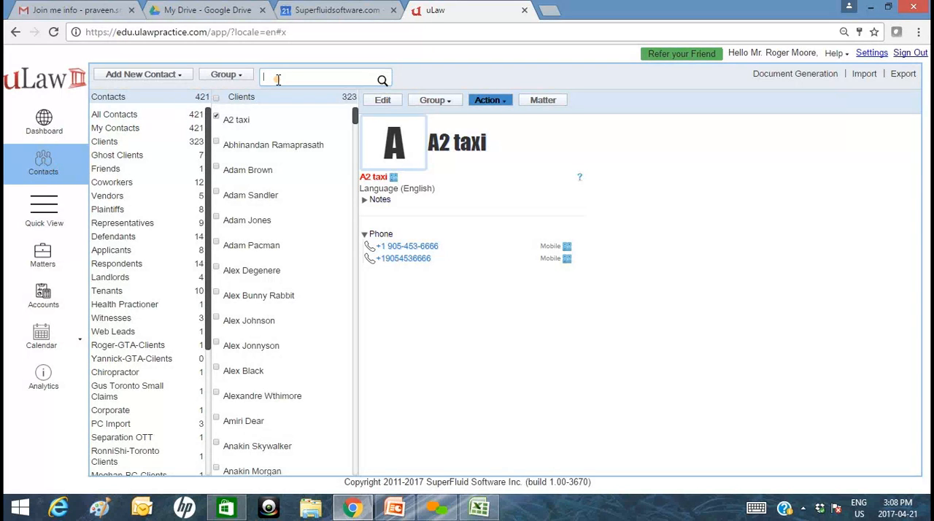
click(180, 76)
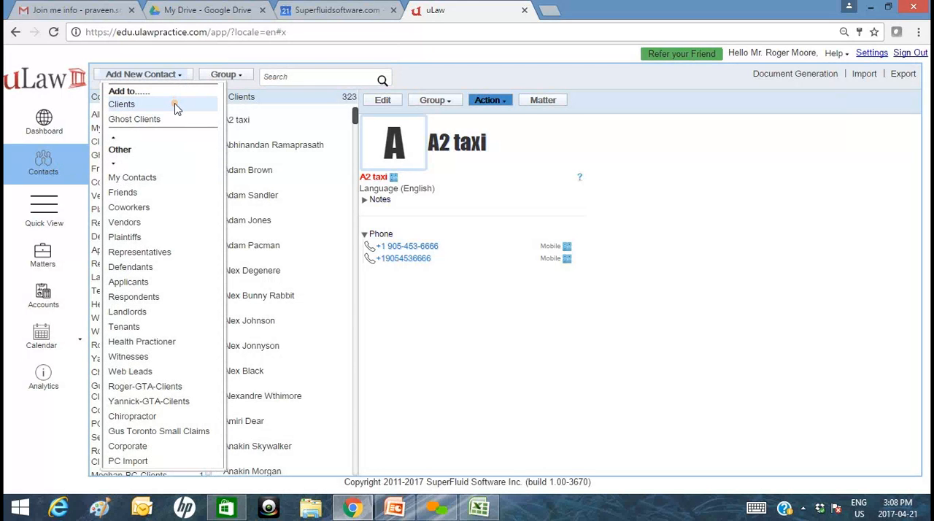
click(176, 106)
Set the new client's title to Ms. and enter the client's first and last name.
click(376, 122)
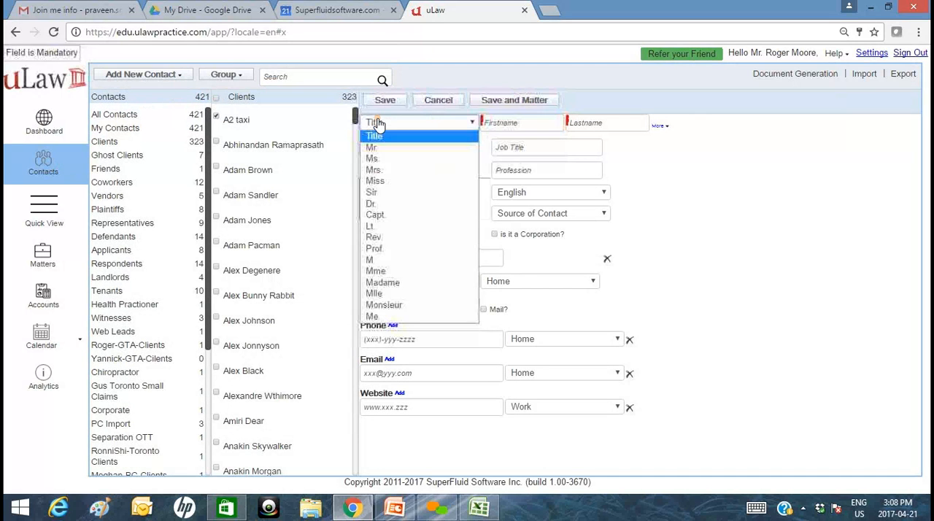
click(372, 158)
click(530, 127)
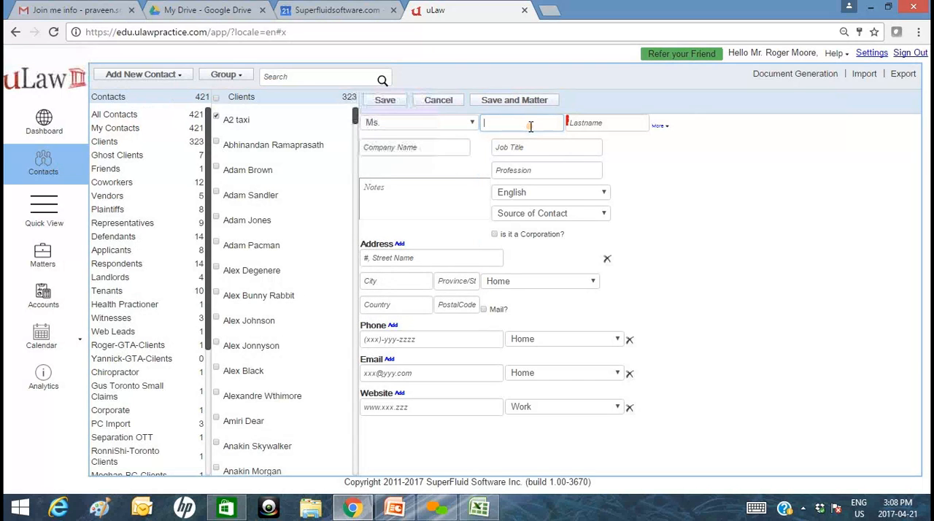
text(Sandra)
key(Tab)
text(Bull)
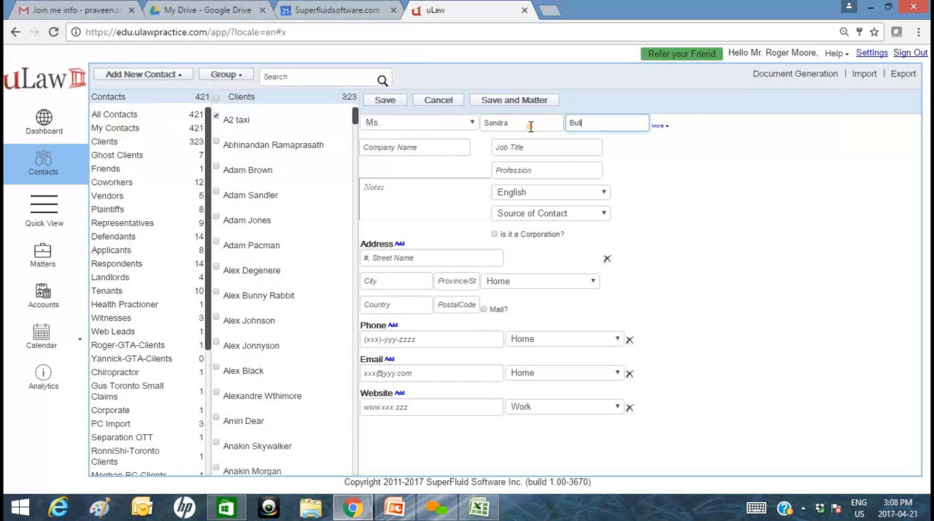
text(ock)
Expand the additional name details and enter the client's alias.
click(660, 127)
click(609, 145)
text(S)
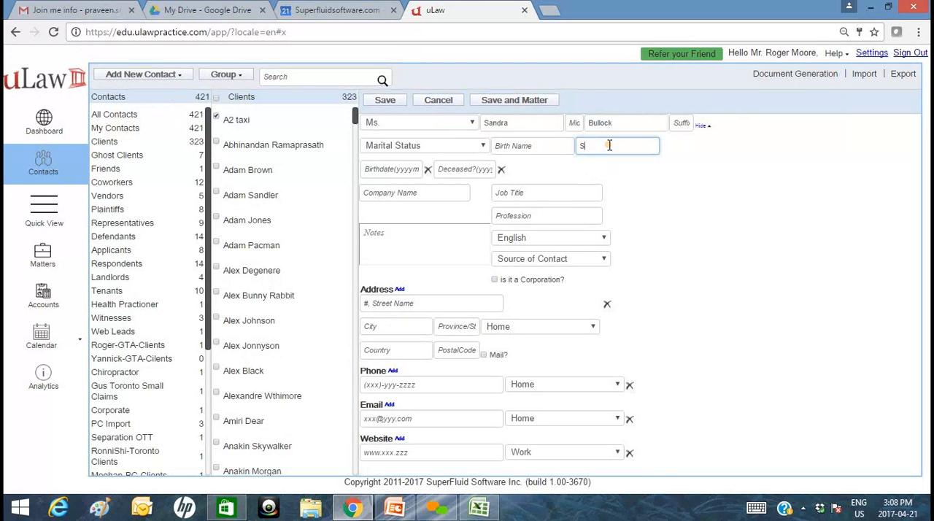
text(andy)
Enter the street line of the client's address.
click(440, 310)
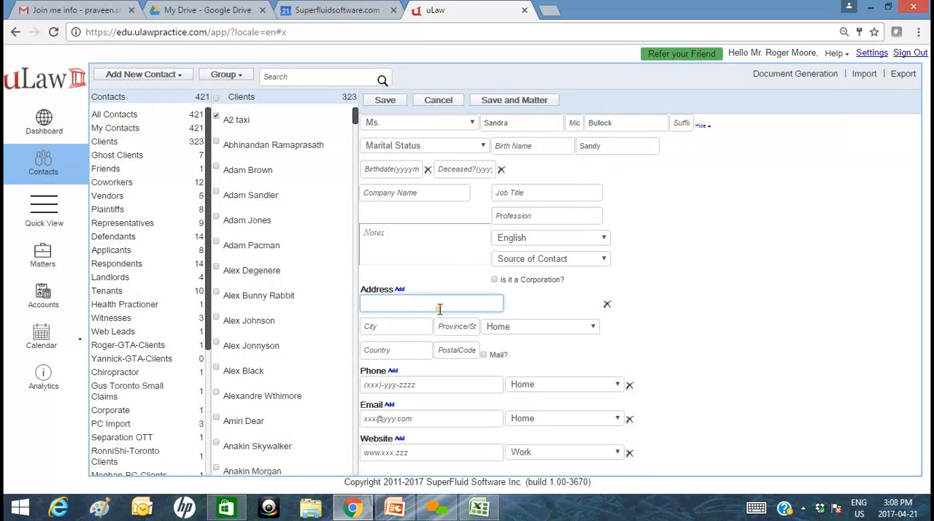
text(treet)
Set the source of contact to Advertisement and apply a note reading "Referred by friend :" followed by the friend's name.
click(530, 261)
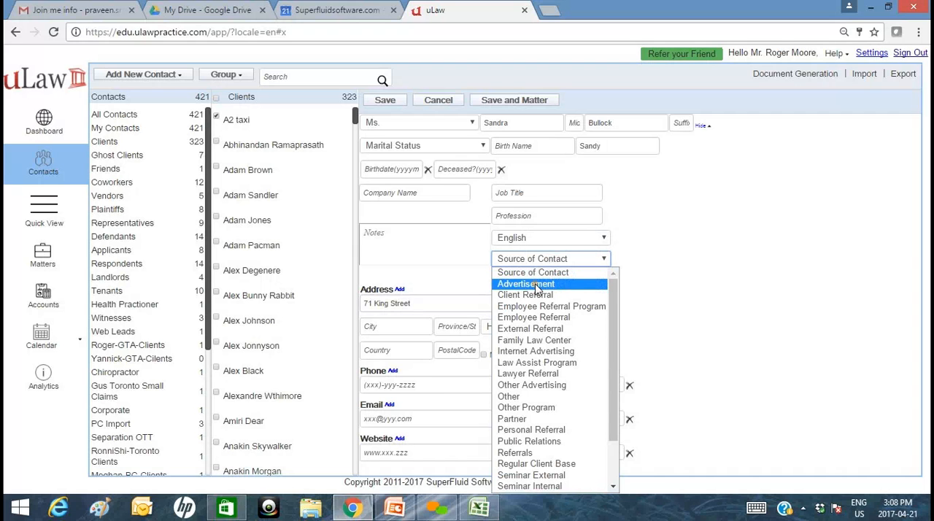
click(536, 285)
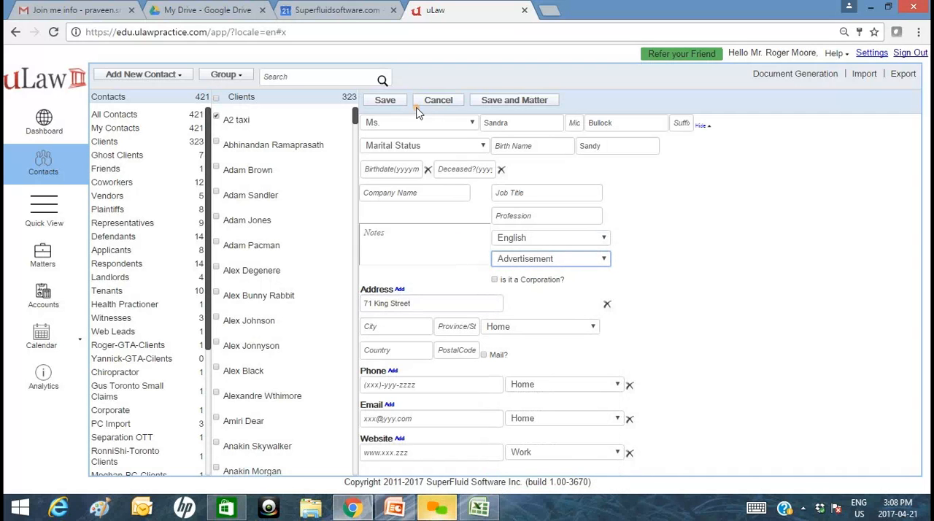
click(423, 246)
text(R)
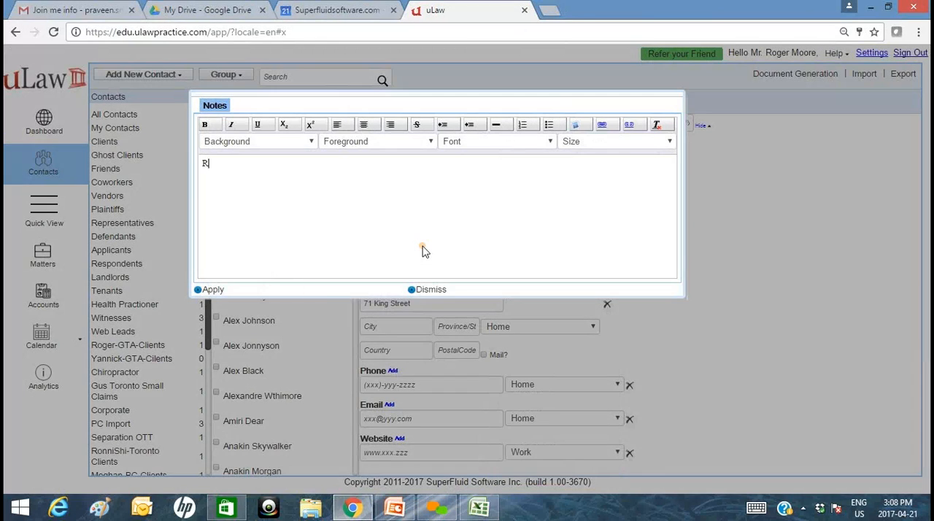
text(eferred by friend : Randy)
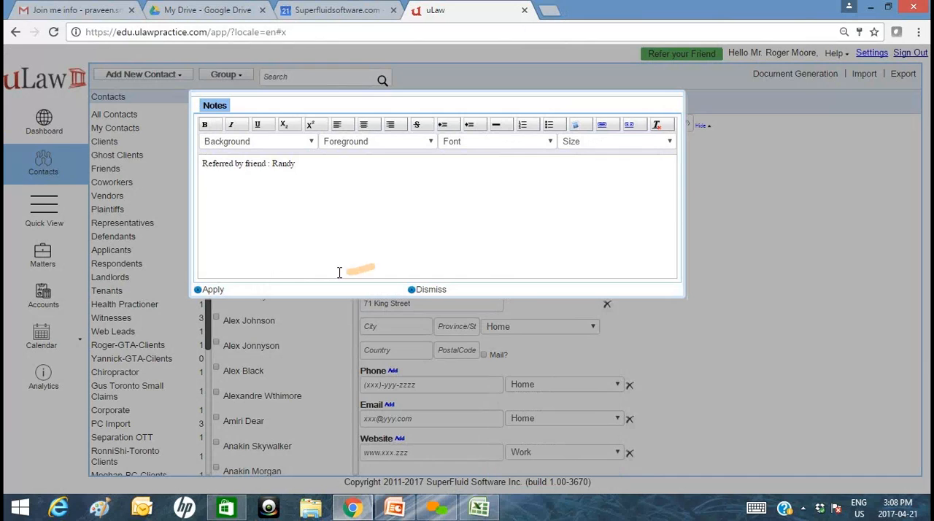
click(214, 291)
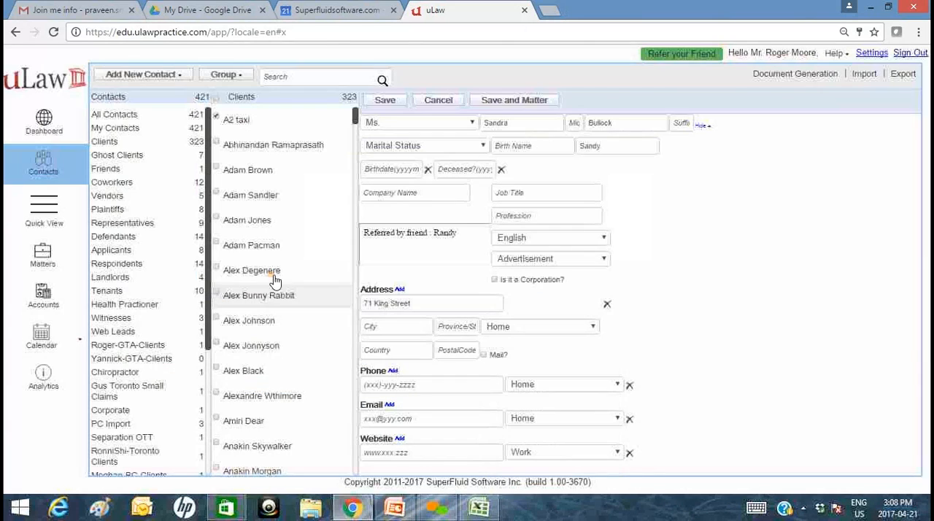
Fill in the city, province and country of the client's address.
click(397, 329)
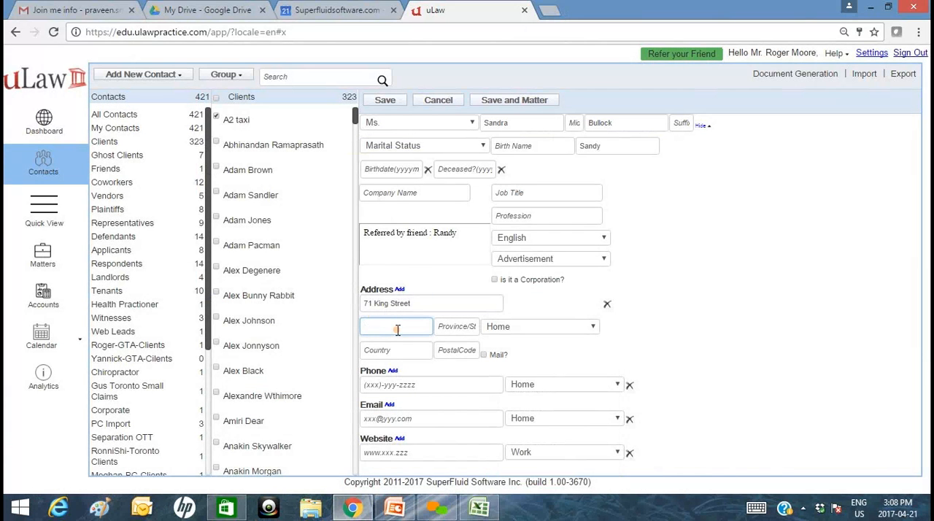
text(Toronto)
key(Tab)
text(ON)
key(Tab)
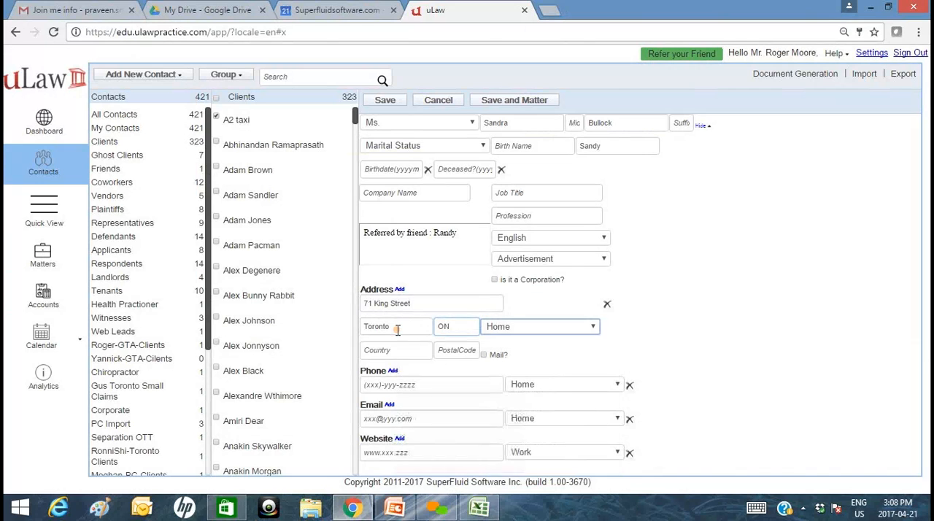
key(Tab)
text(Canada)
key(Tab)
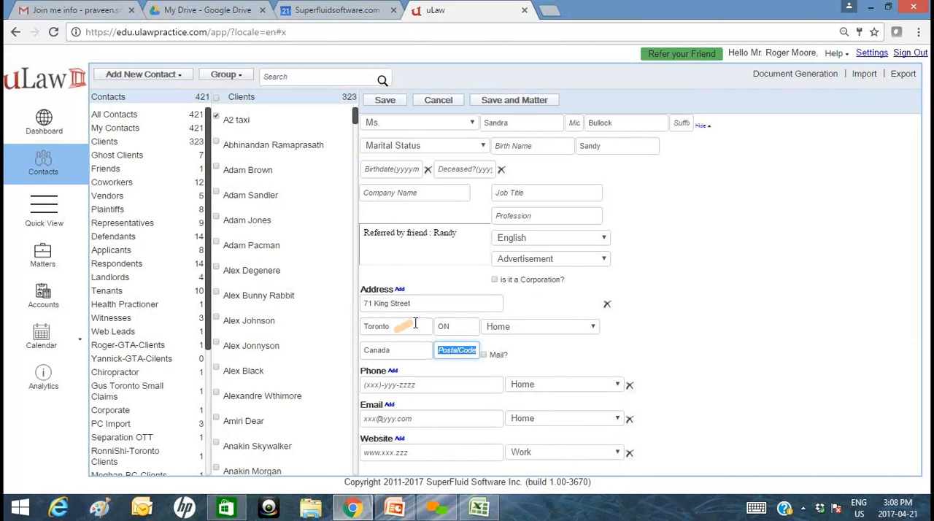
Set the address type to Work, mark it as the mailing address, and save the new client contact.
click(515, 333)
click(509, 350)
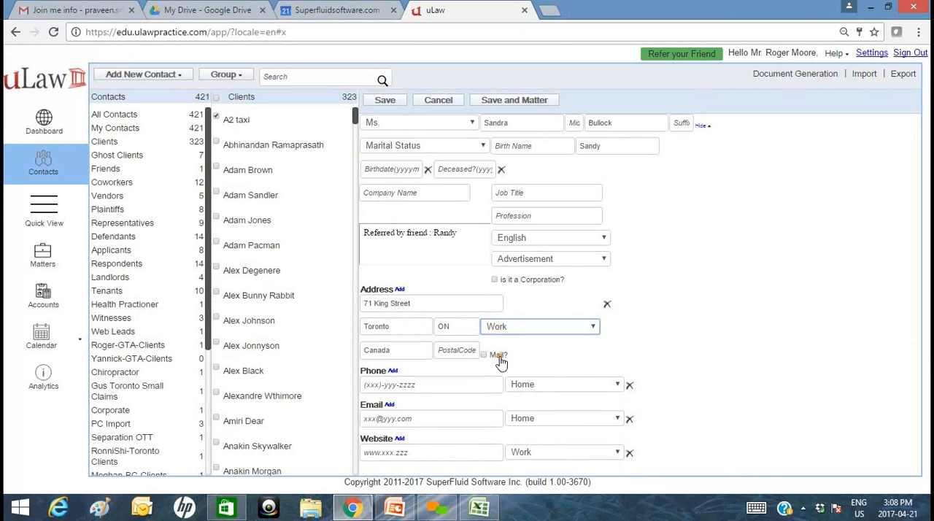
click(501, 362)
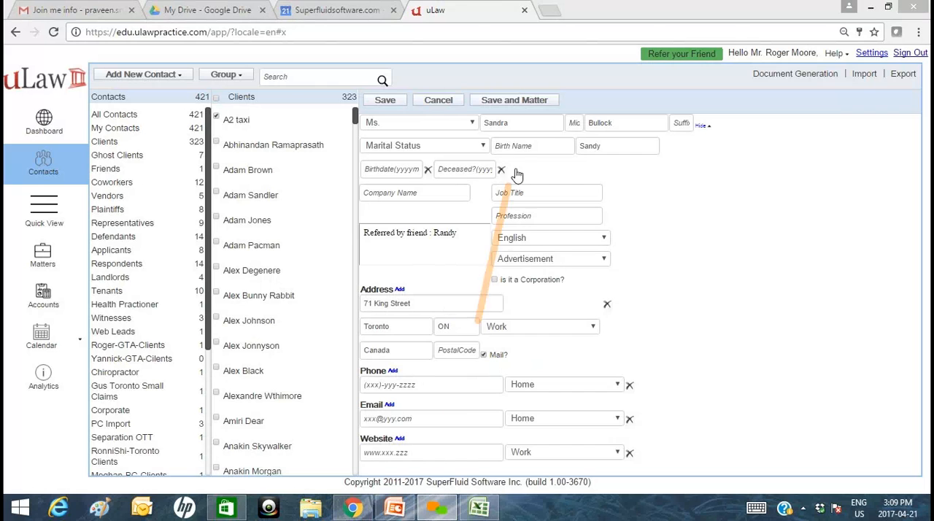
click(386, 100)
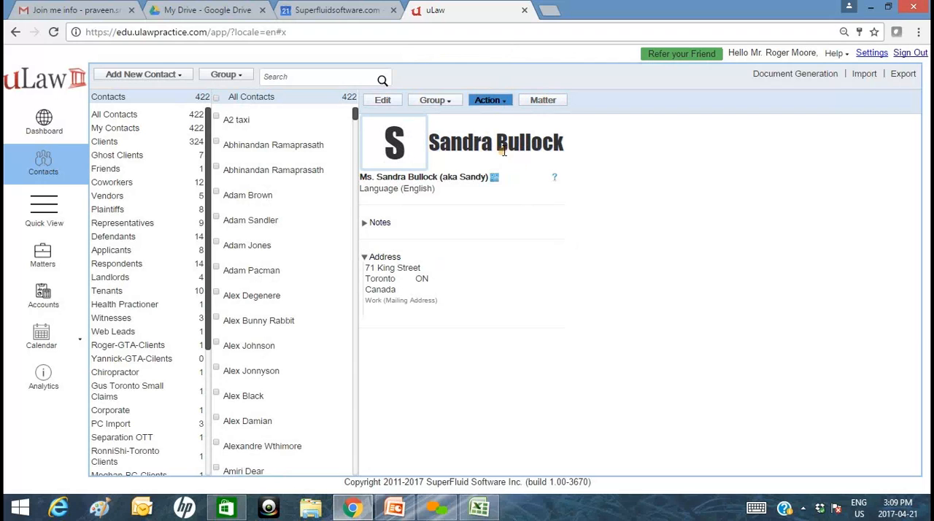
click(504, 102)
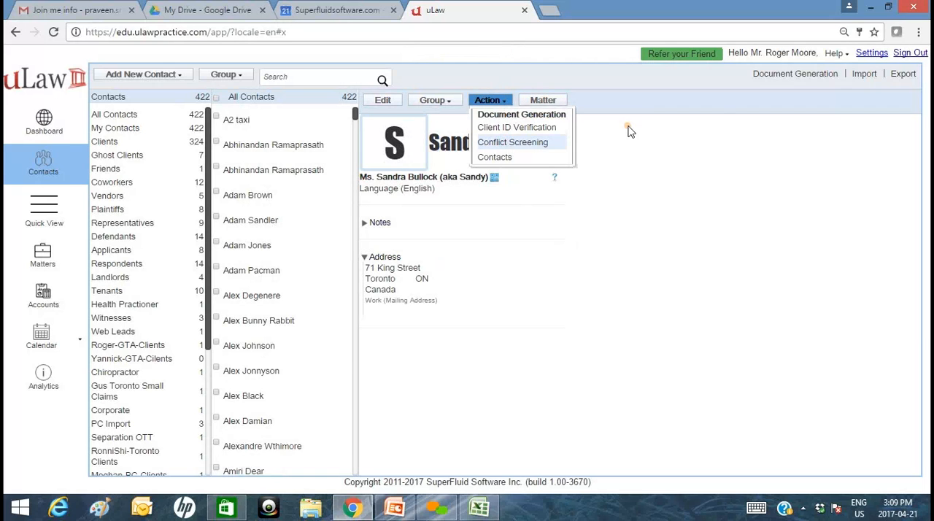
click(772, 76)
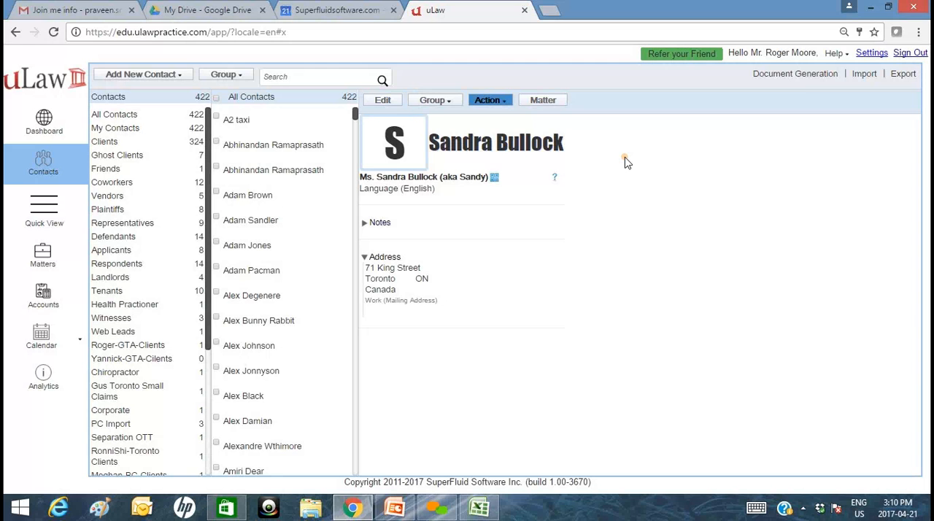
Start a new matter for the saved client and set its area of practice to Small Claims.
click(540, 105)
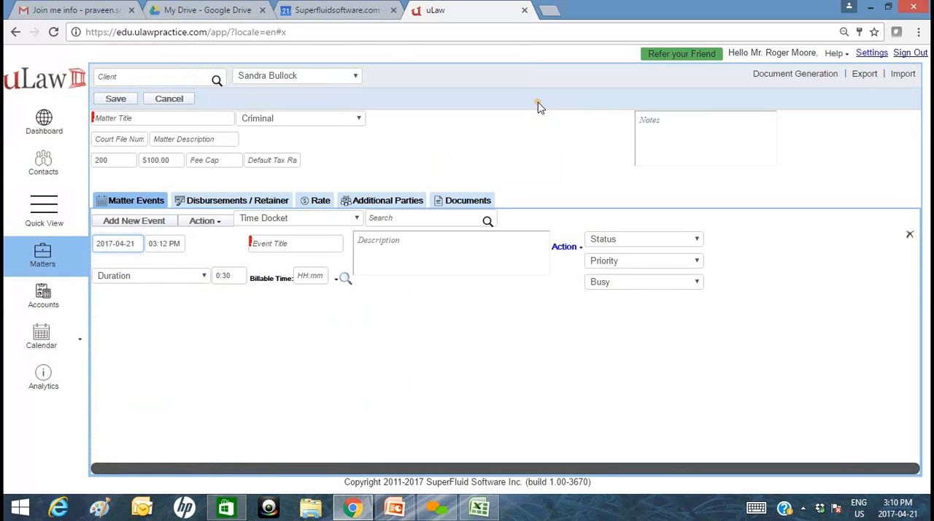
click(184, 122)
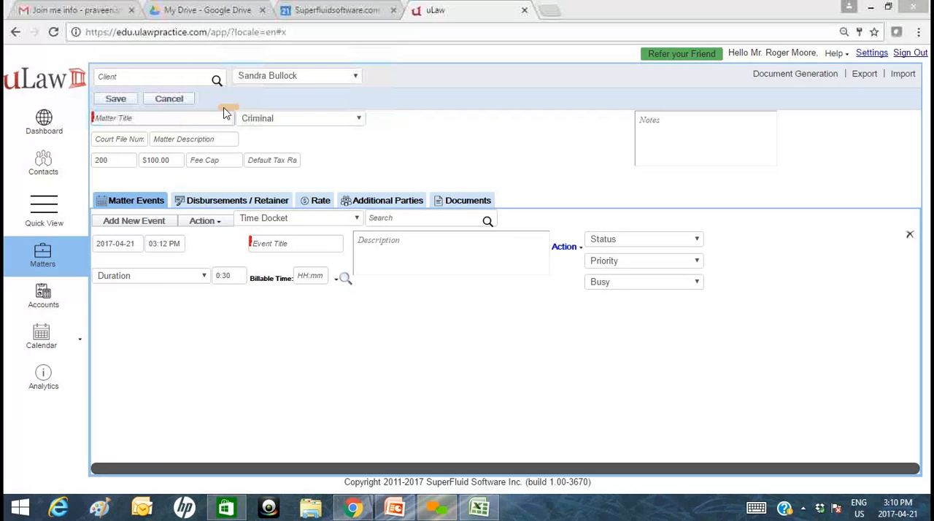
click(147, 119)
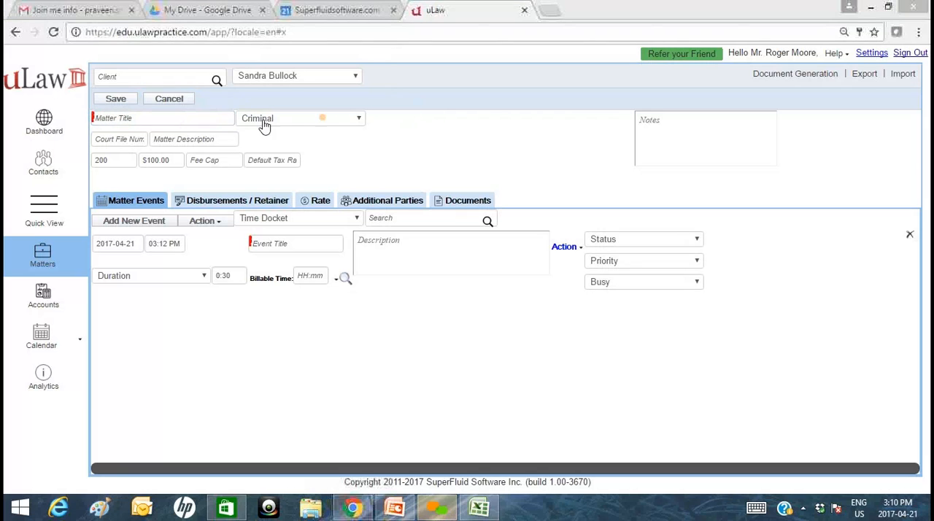
click(214, 121)
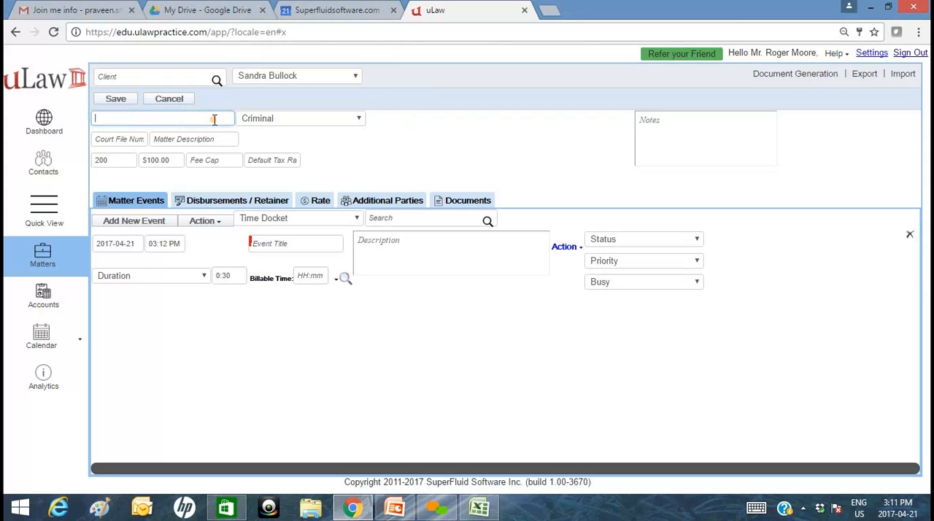
click(312, 118)
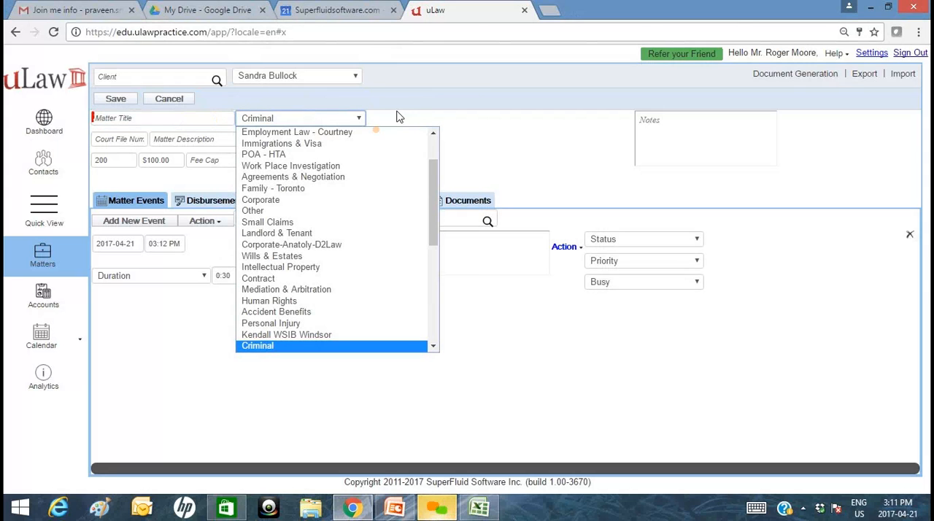
click(292, 124)
click(297, 125)
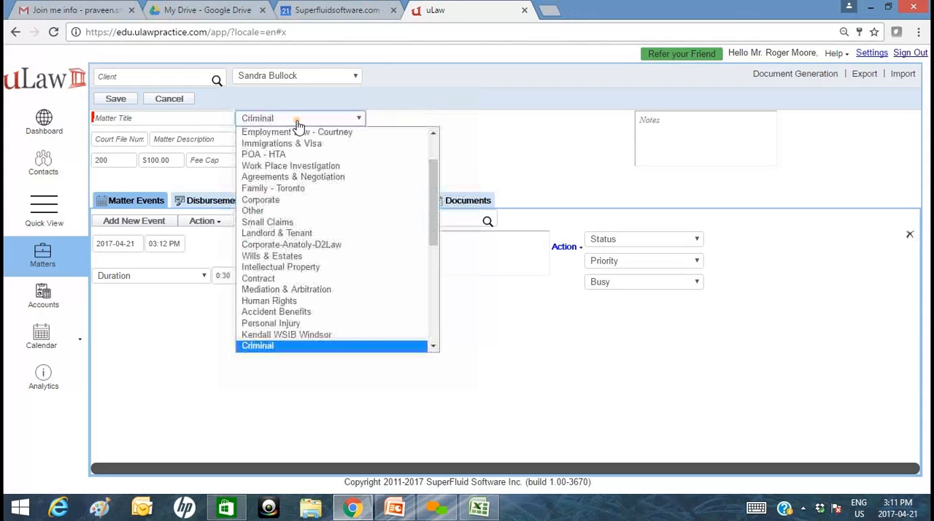
scroll(323, 175, up, 2)
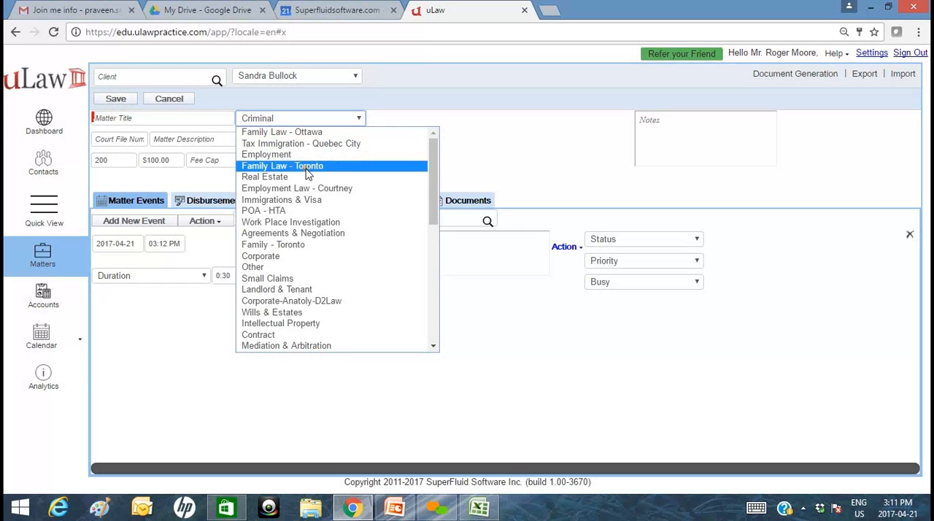
click(304, 282)
Title the matter with the client's and opposing party's first names joined by "Vs", followed by "- Fence Issue", and save it.
click(194, 123)
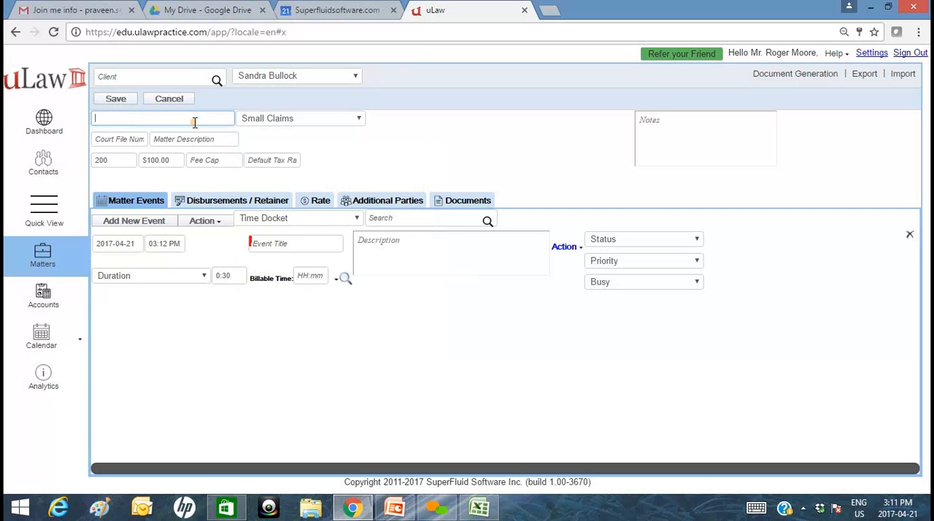
text(Sandra Vs Steffi - Fence Issue)
right_click(141, 119)
click(419, 126)
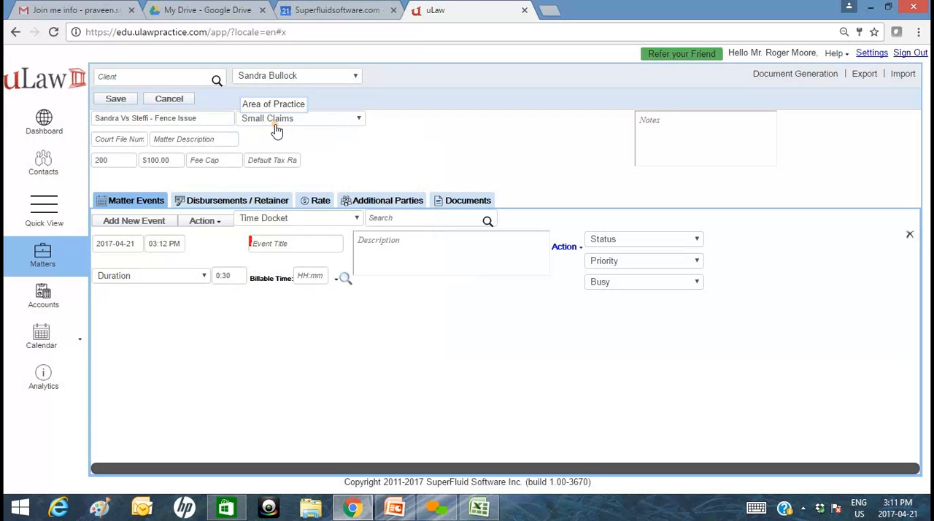
click(122, 102)
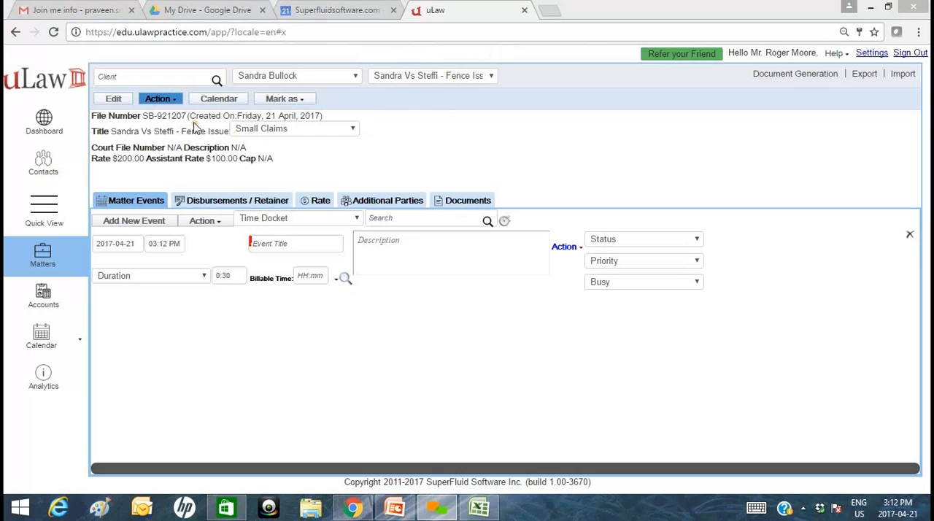
Search the active matters in Quick View for the client's first name.
double_click(175, 116)
click(54, 229)
click(55, 229)
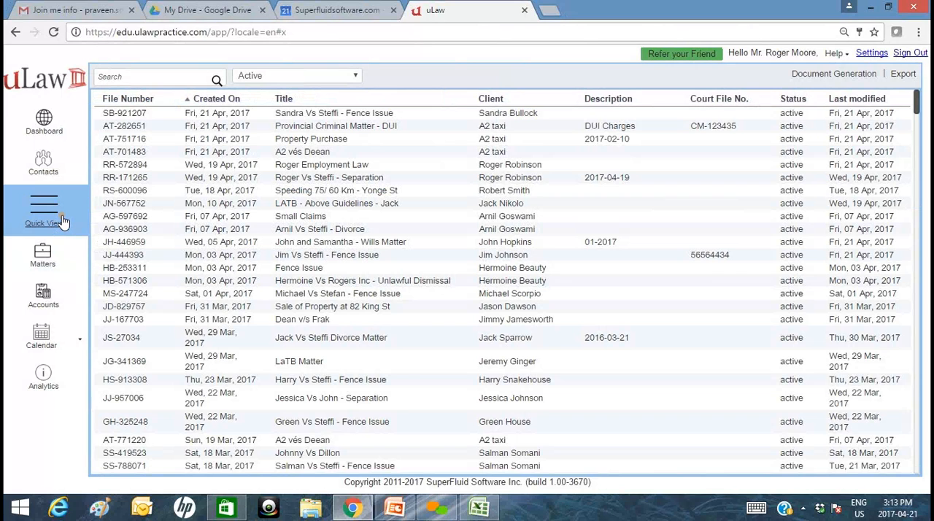
click(295, 79)
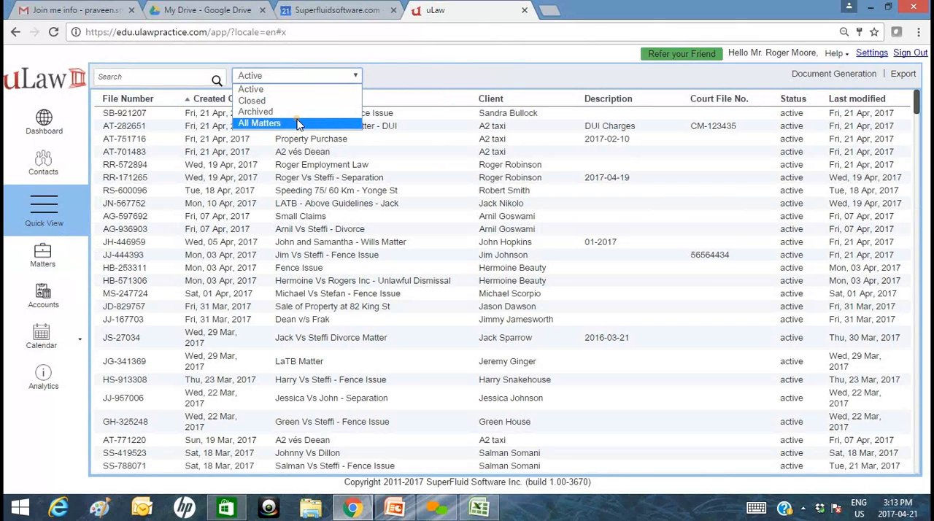
click(167, 82)
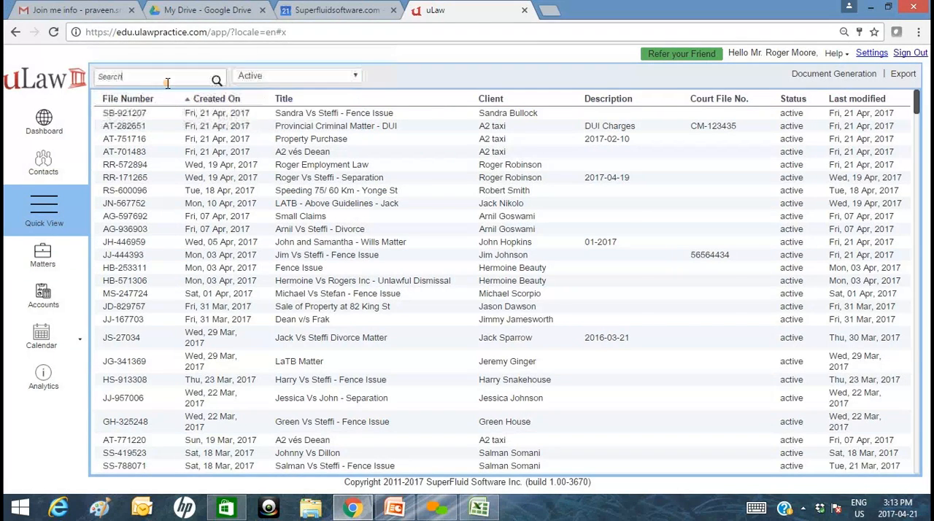
text(Sandra)
key(Return)
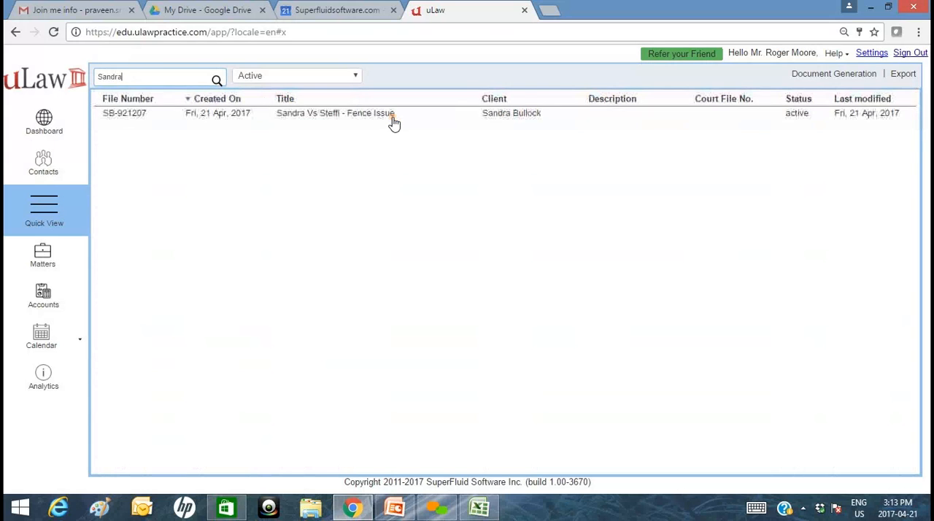
Open the new fence issue matter, set its description to 2017-04-06, and save the matter.
click(46, 255)
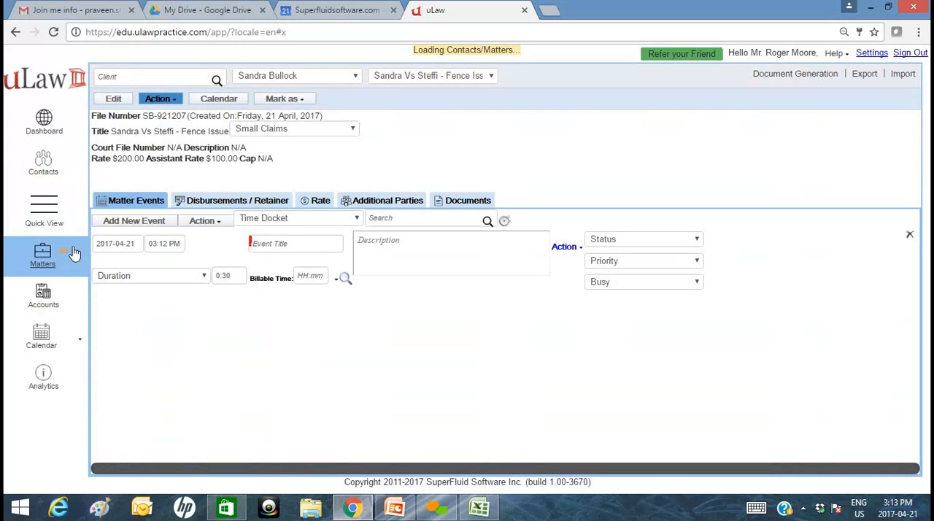
click(238, 150)
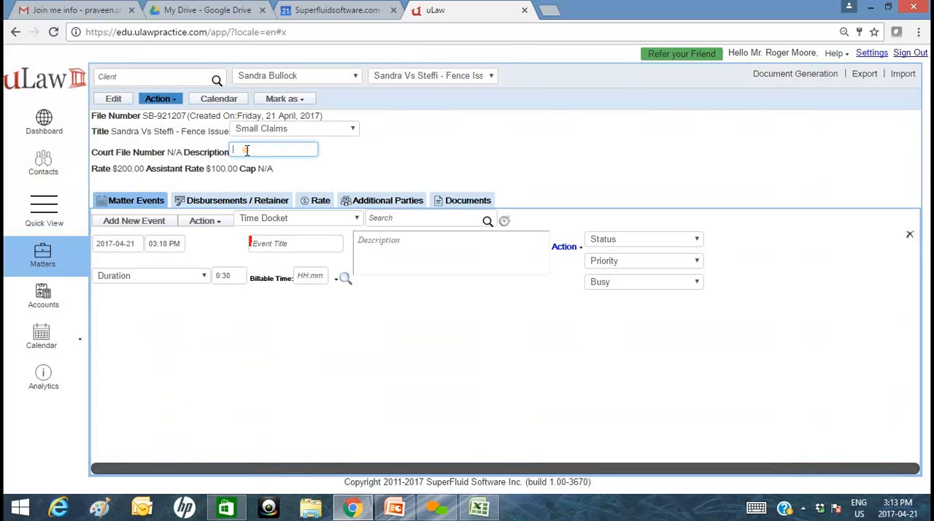
text(2017-04)
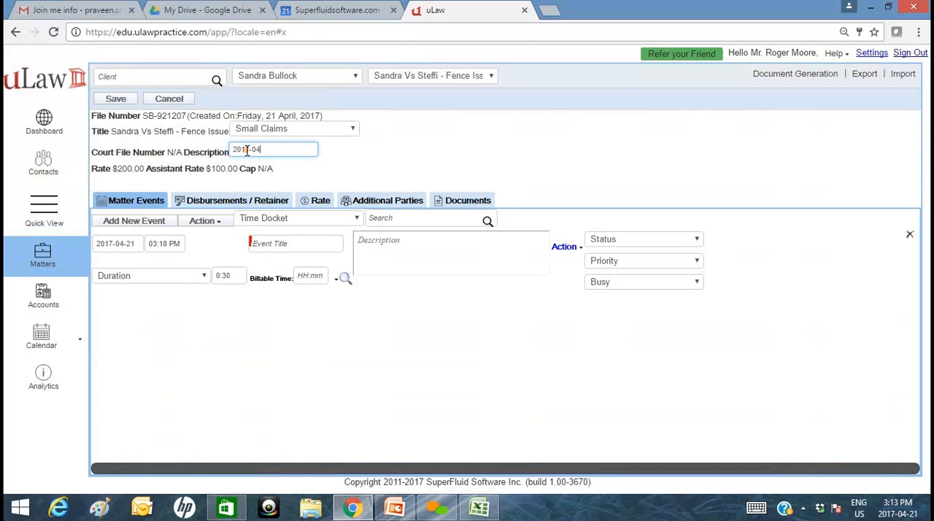
text(-06)
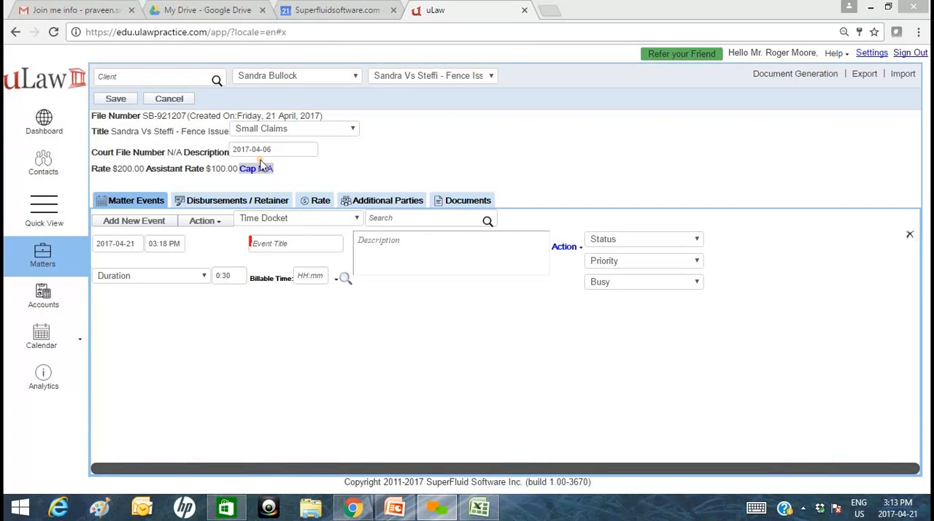
click(111, 100)
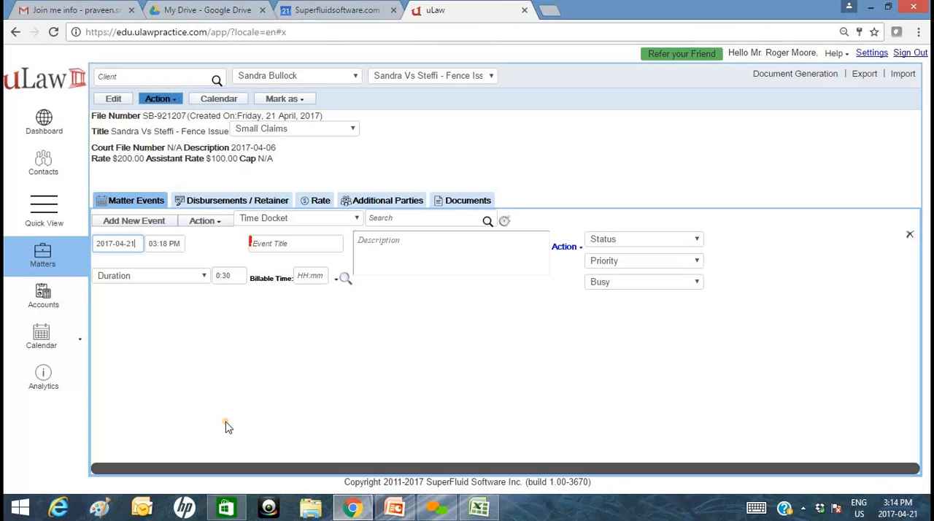
Search the active matters in Quick View for "2017-04-" and open the Fence Issue matter.
click(45, 219)
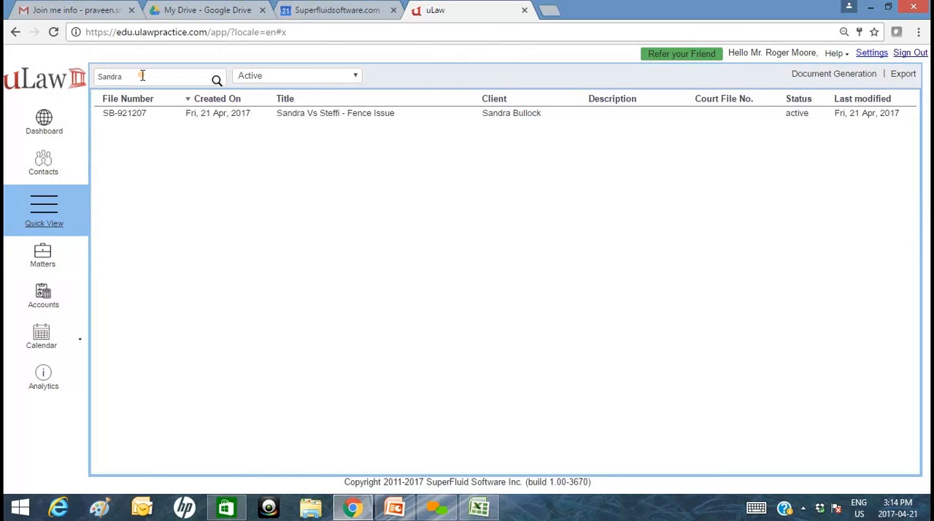
drag(138, 76, 101, 74)
key(BackSpace)
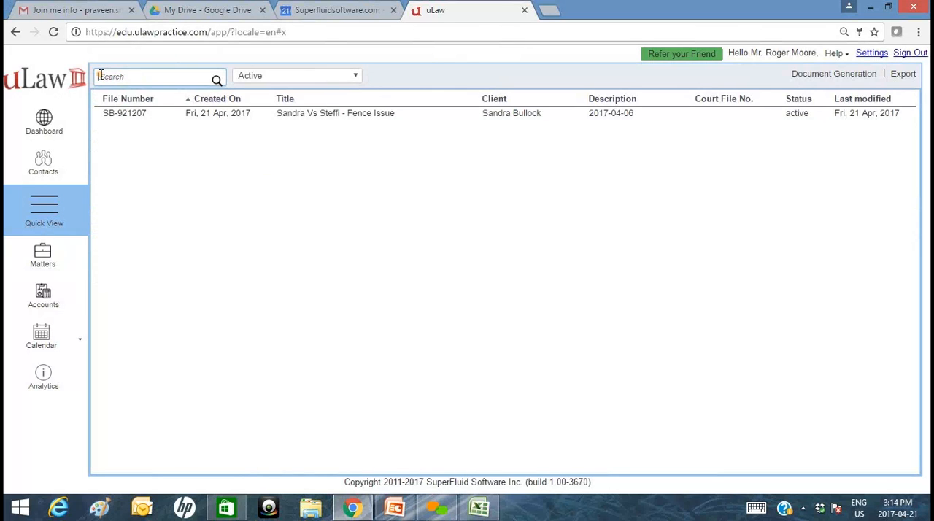
text(2017-04-)
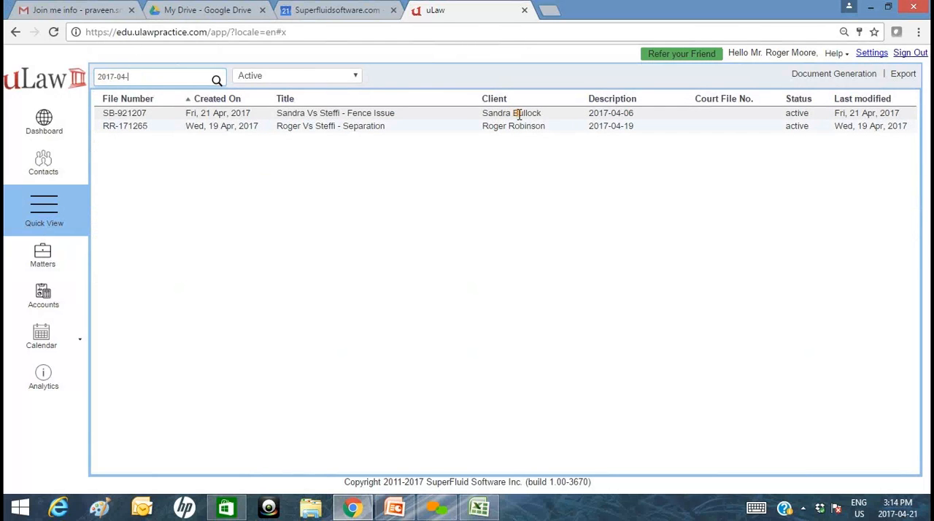
click(314, 120)
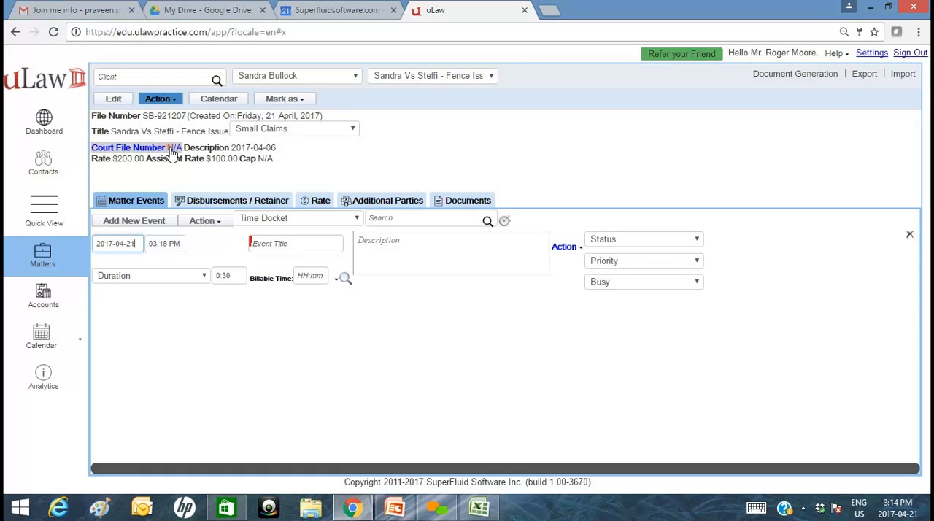
Set the matter's court file number to 9812, open the fee cap without entering an amount, and save the matter.
click(174, 148)
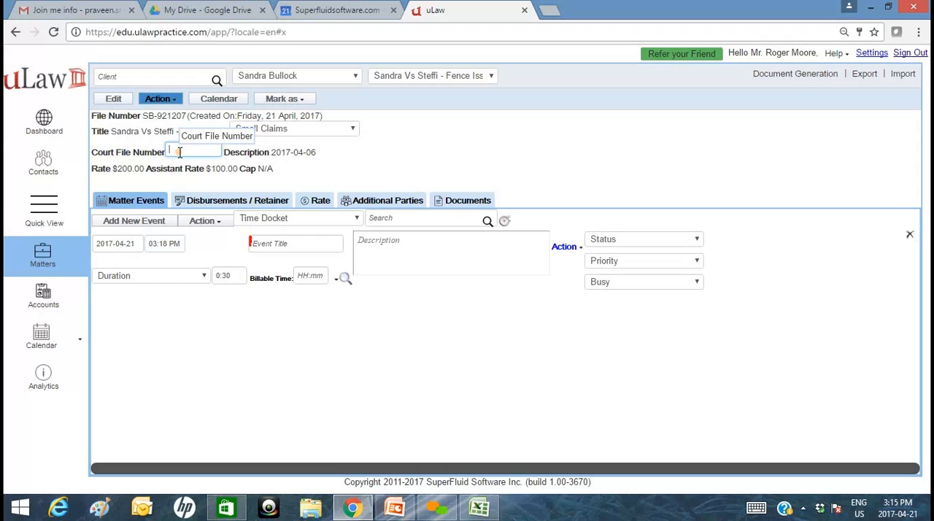
text(9812)
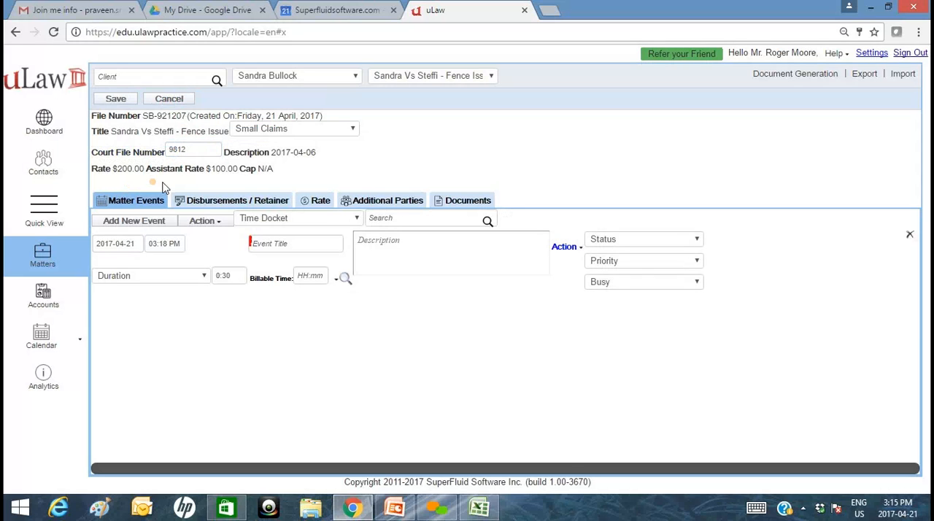
click(268, 175)
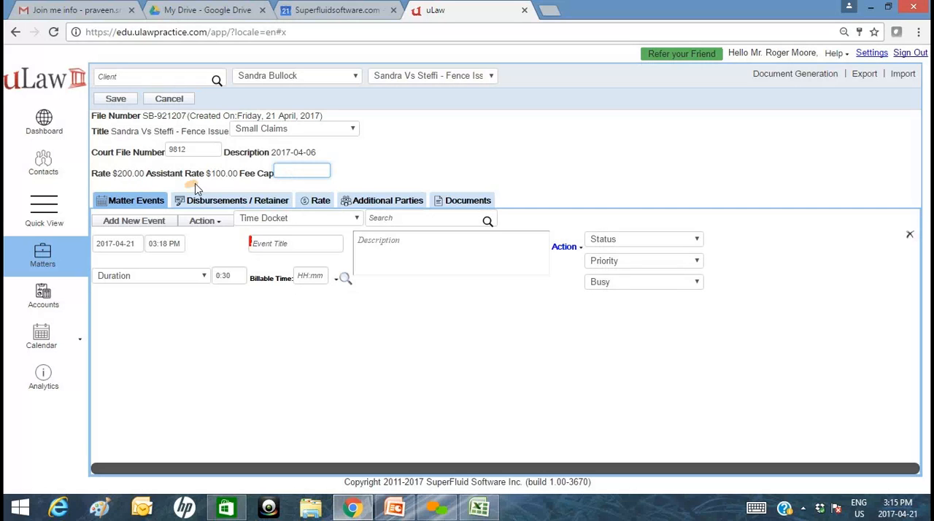
click(364, 177)
click(869, 56)
click(326, 232)
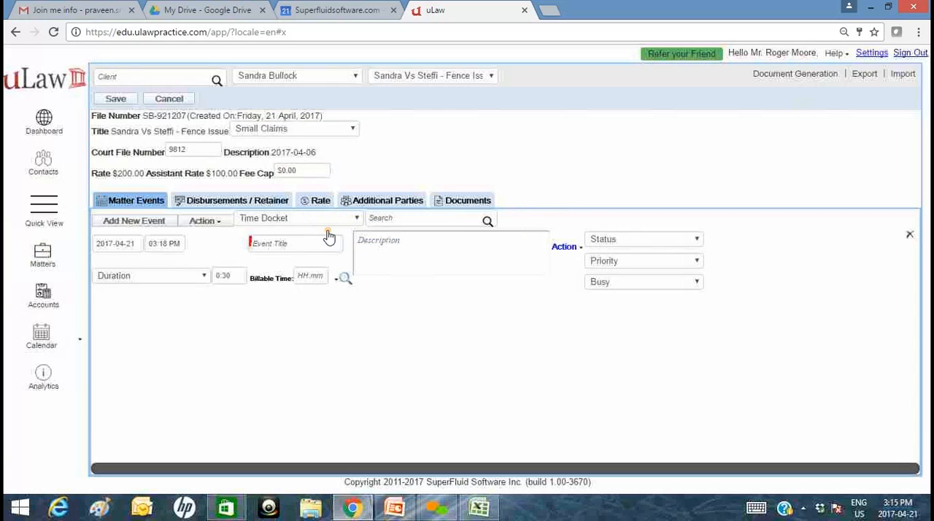
click(132, 98)
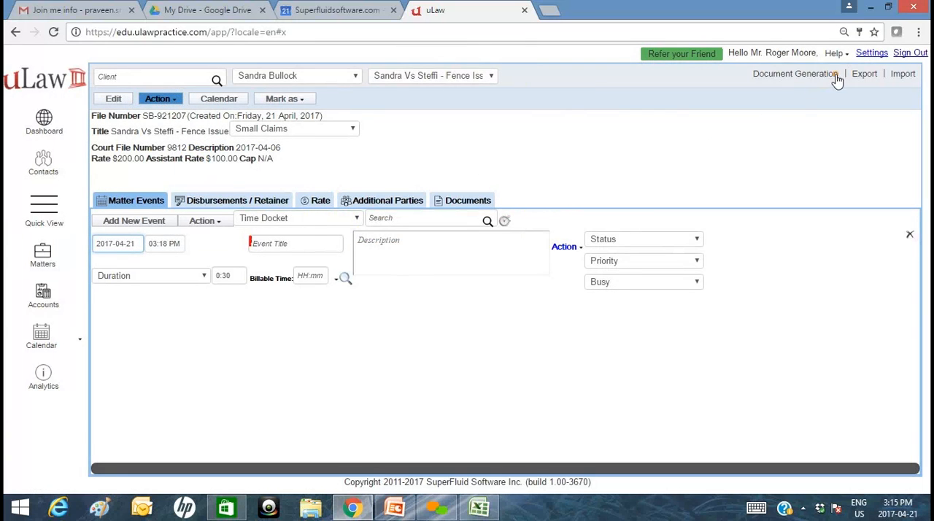
Review the default fee, tax and expense rates in the Taxes/Rates profile settings.
click(871, 53)
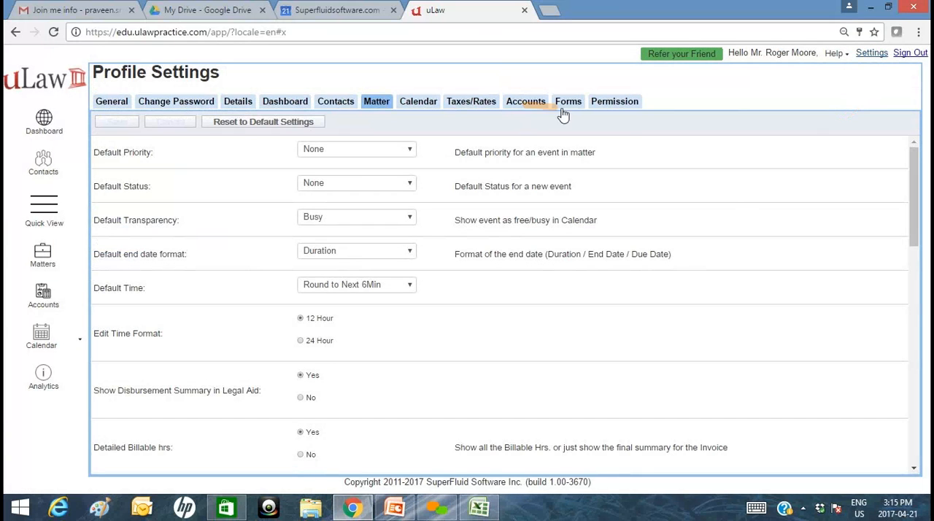
click(478, 106)
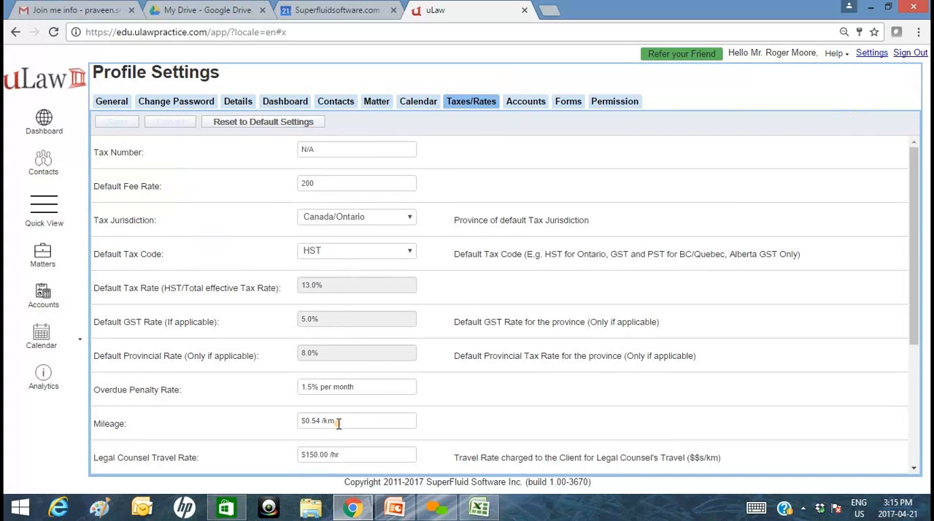
scroll(333, 421, down, 3)
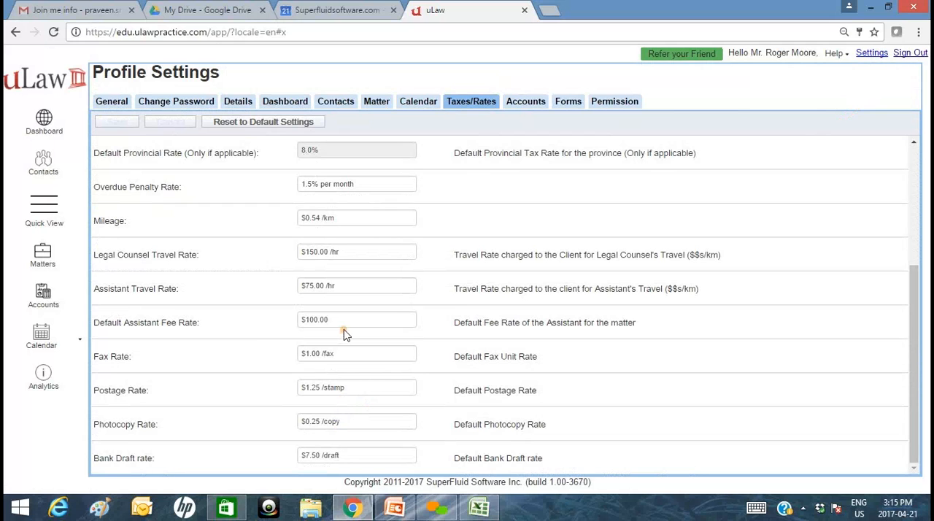
Return to the Fence Issue matter, set its fee rate to 150, and save the matter.
click(42, 259)
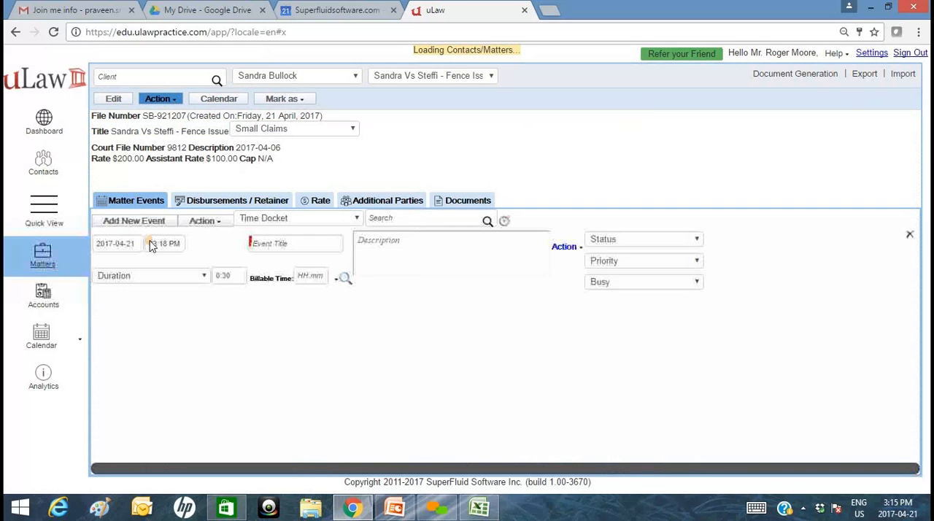
click(137, 160)
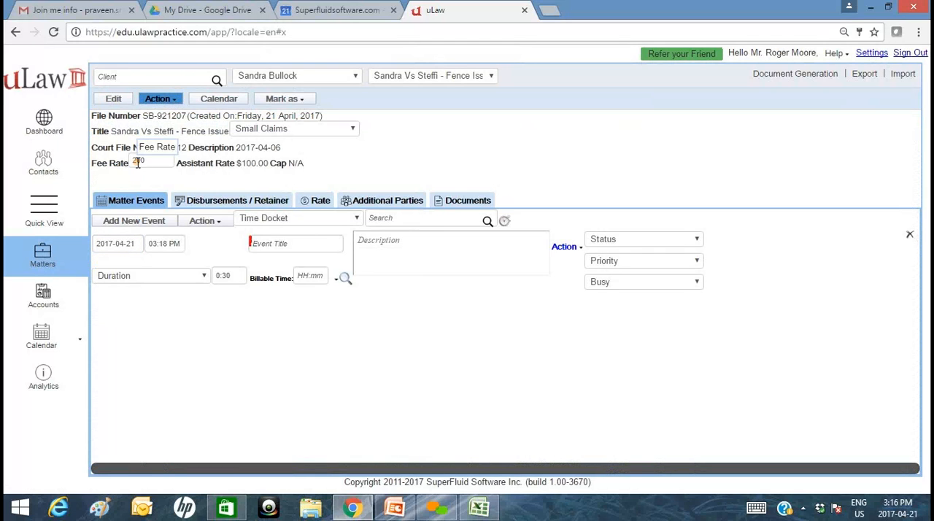
double_click(138, 161)
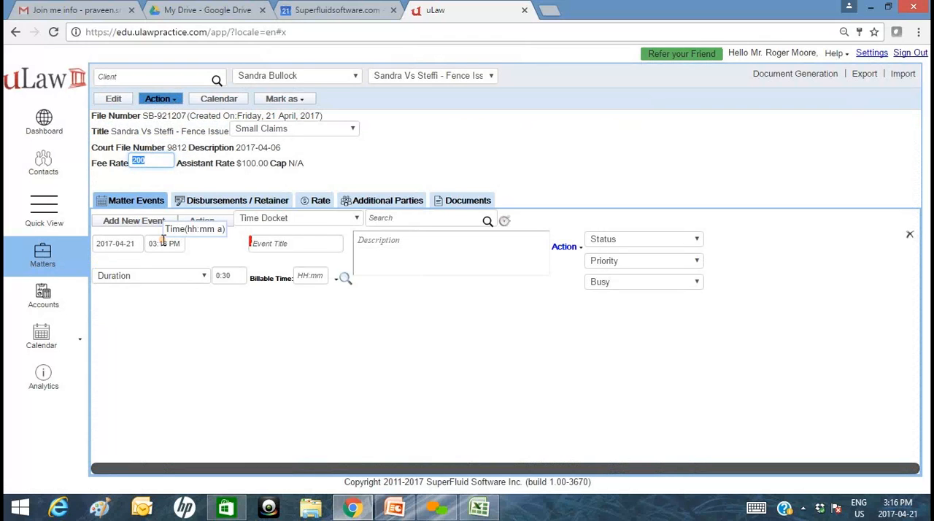
text(150)
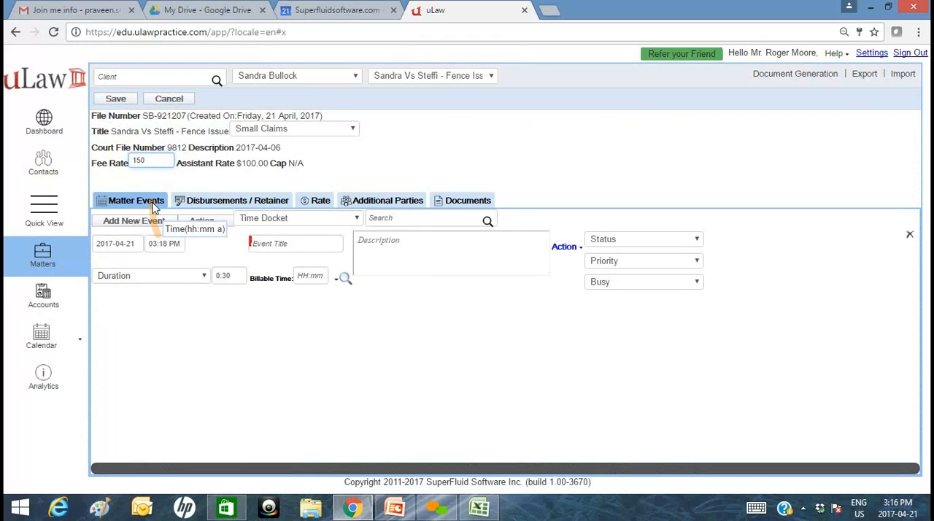
click(148, 182)
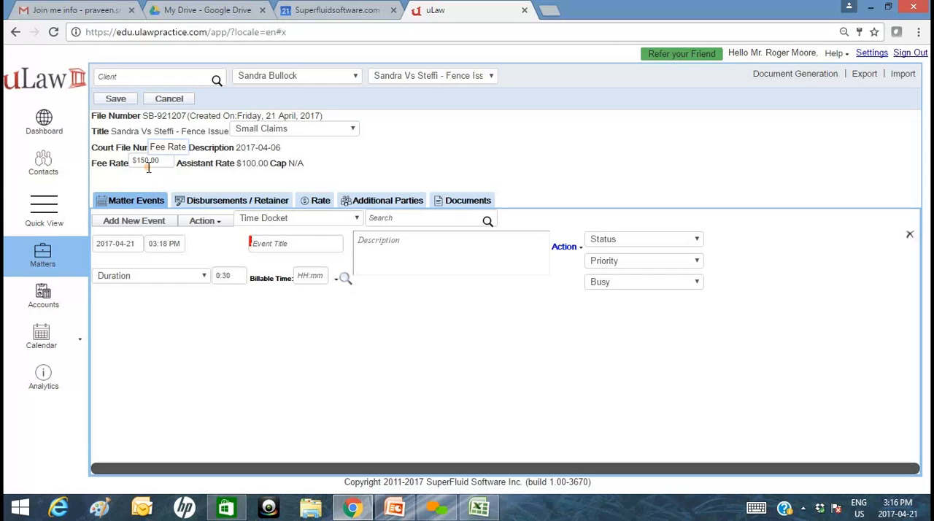
click(115, 99)
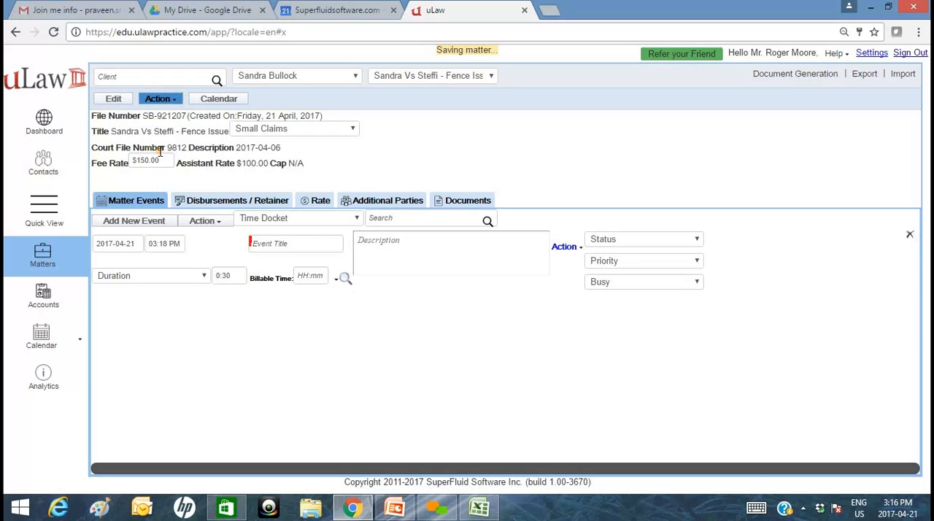
triple_click(159, 149)
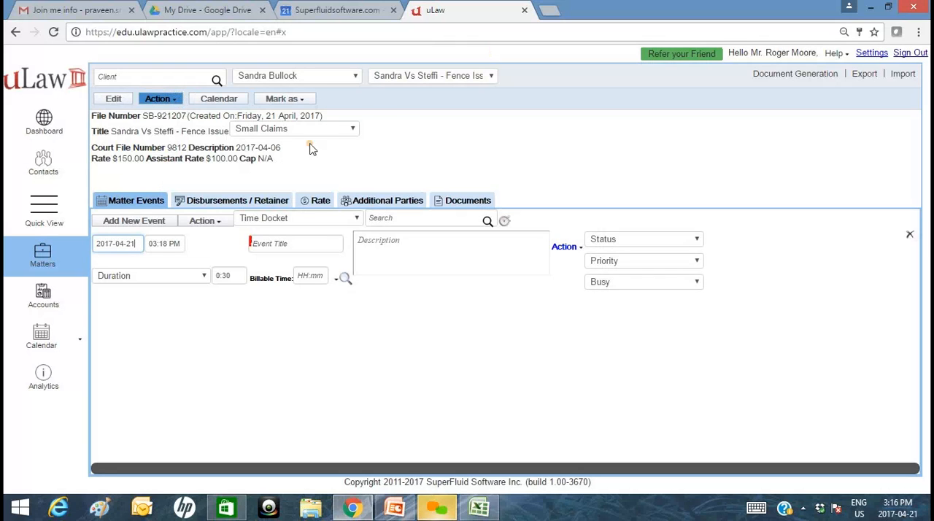
click(471, 60)
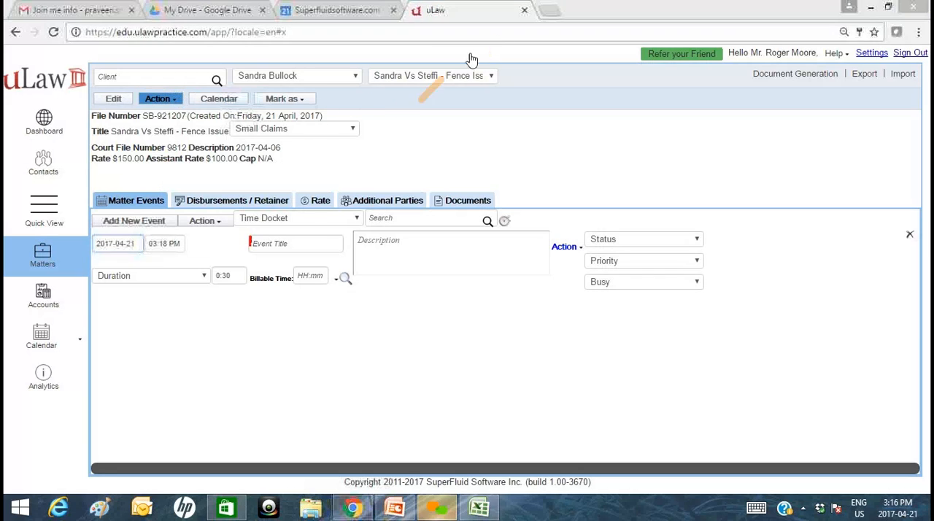
click(525, 13)
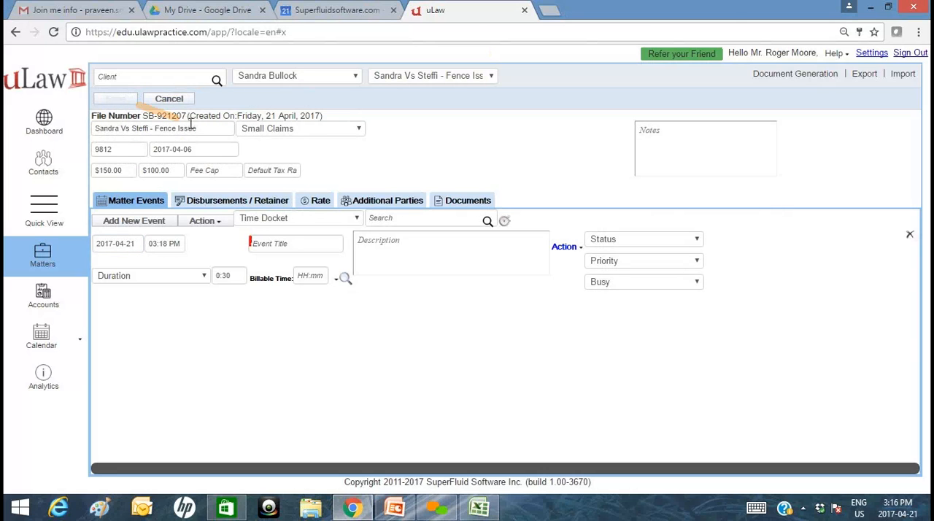
Edit the matter to set its default tax rate to 0 and save it.
click(281, 172)
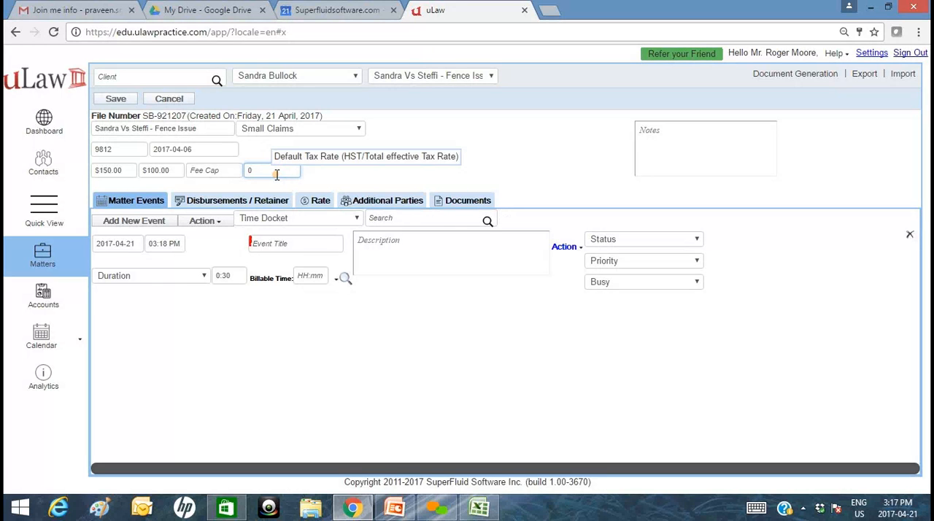
click(280, 171)
click(116, 100)
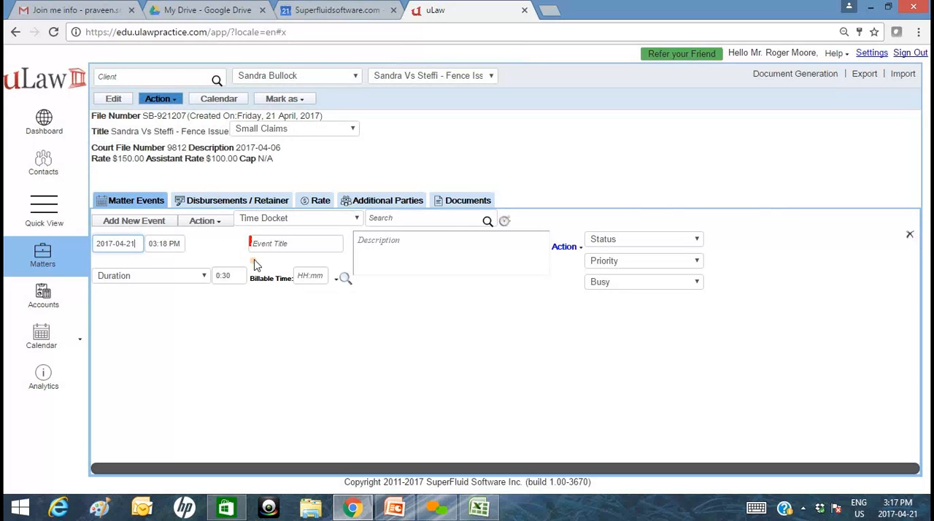
Record a time docket event titled "Inital Client Meeting" with 1:00 of billable time, and save it.
click(310, 249)
text(Ini)
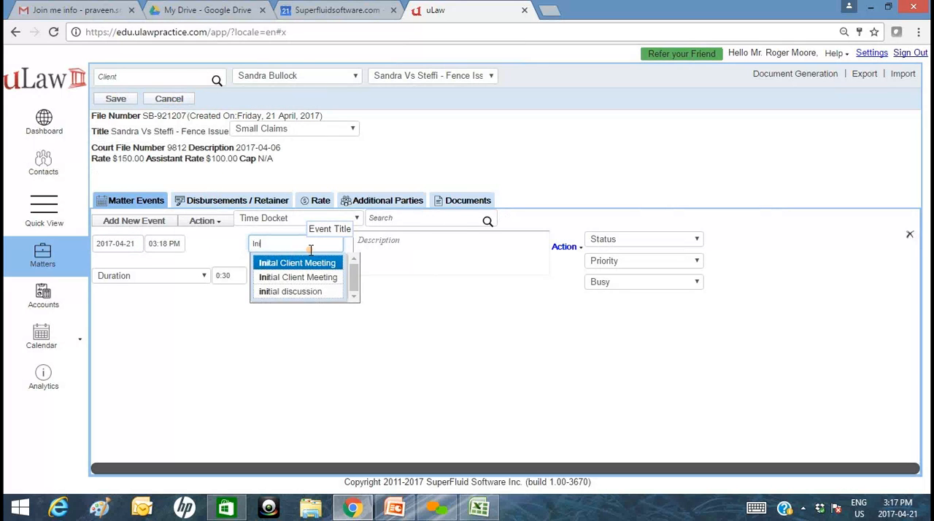
click(307, 262)
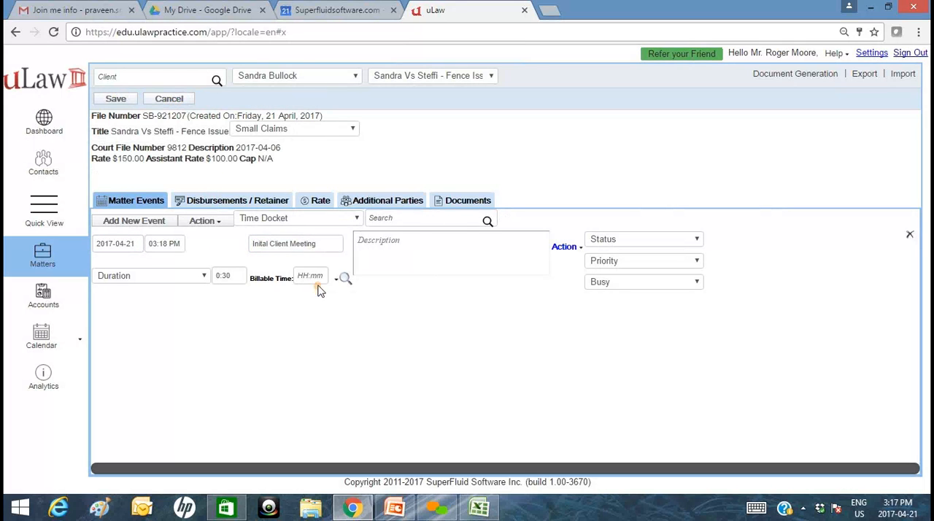
click(316, 275)
click(338, 305)
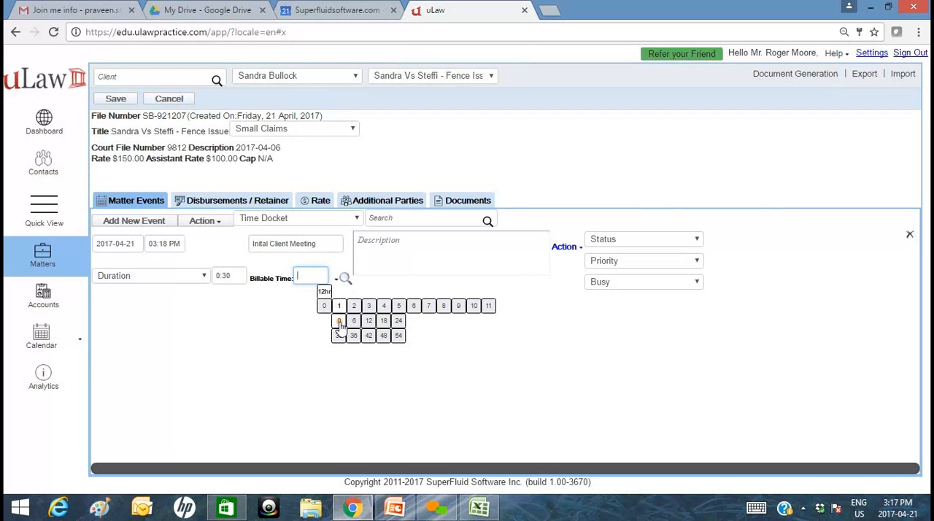
click(335, 320)
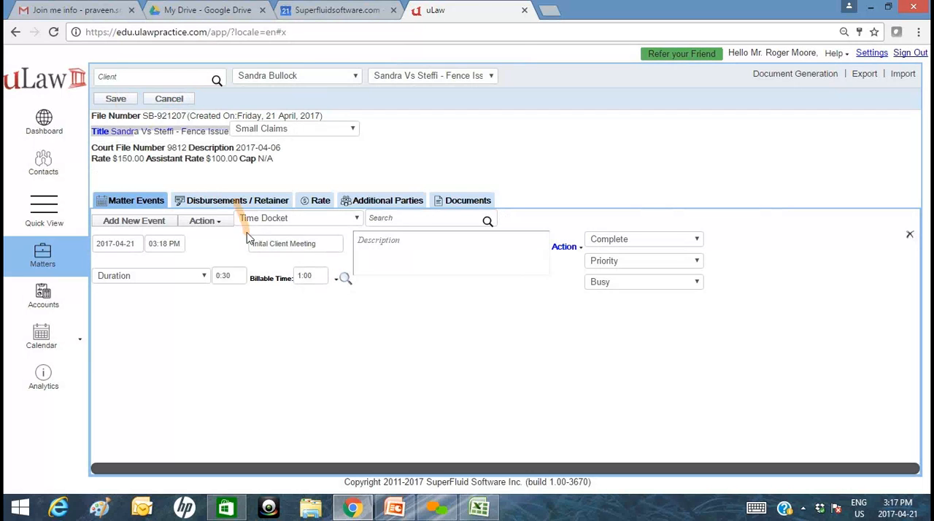
drag(144, 160, 92, 160)
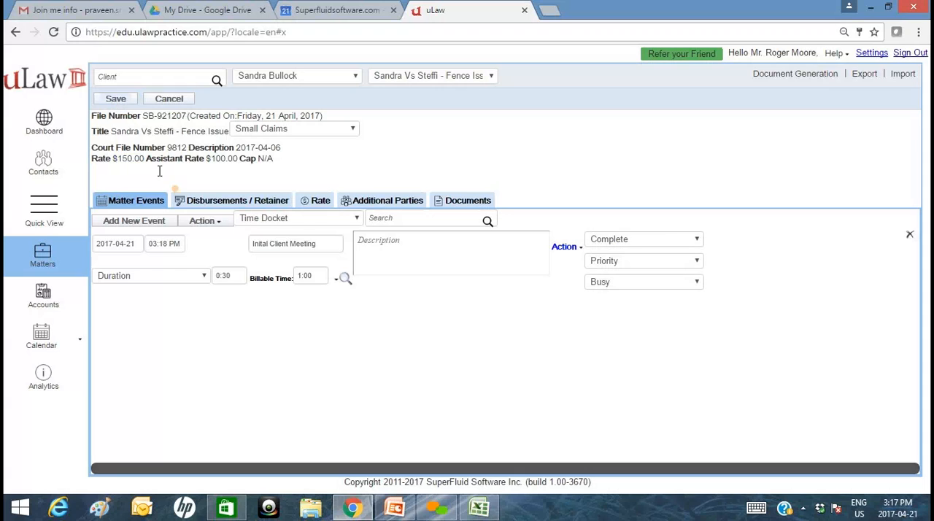
click(117, 100)
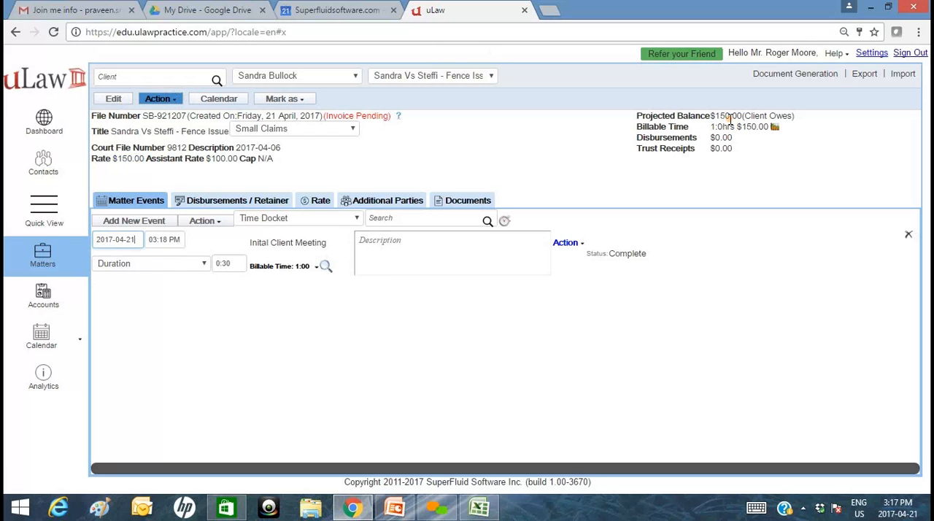
Edit the Fence Issue matter to clear its default tax rate and save it.
click(114, 100)
drag(267, 171, 228, 168)
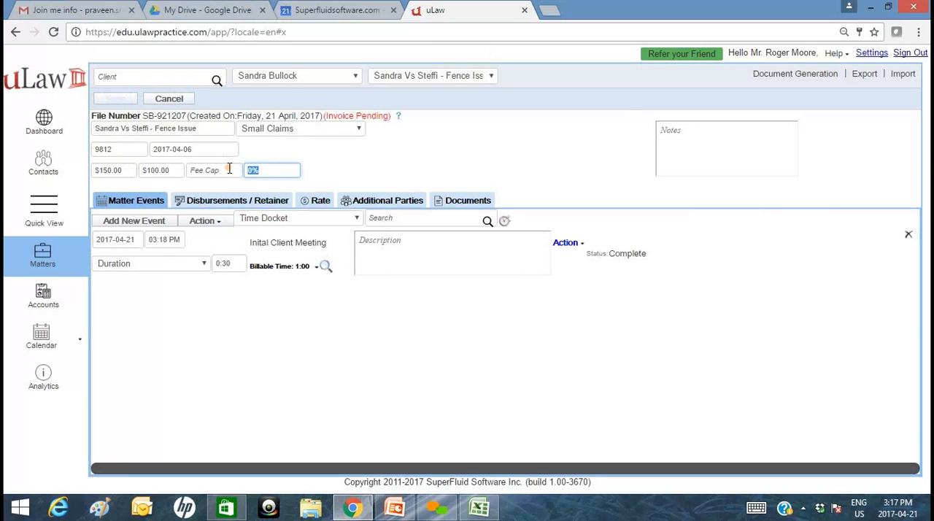
key(BackSpace)
click(115, 98)
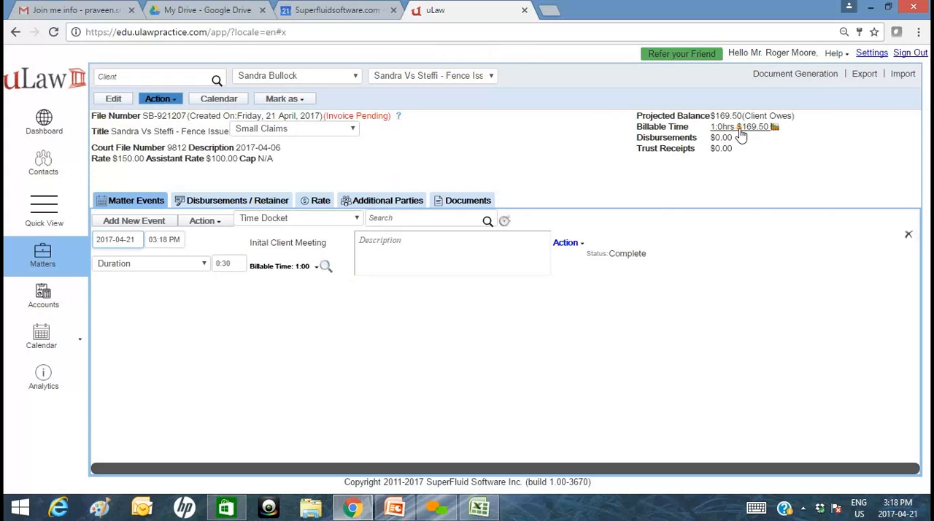
View the pie chart breakdown of the matter's billable time and close it.
click(740, 132)
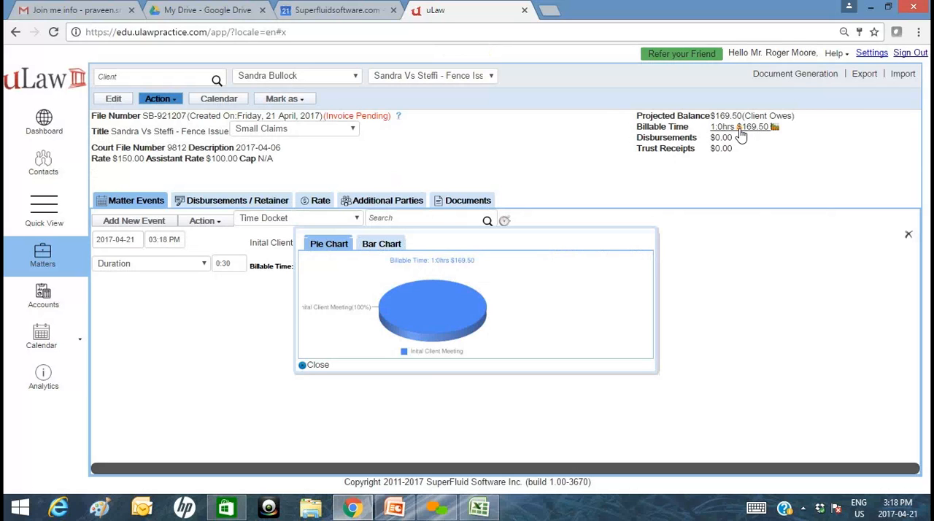
click(572, 183)
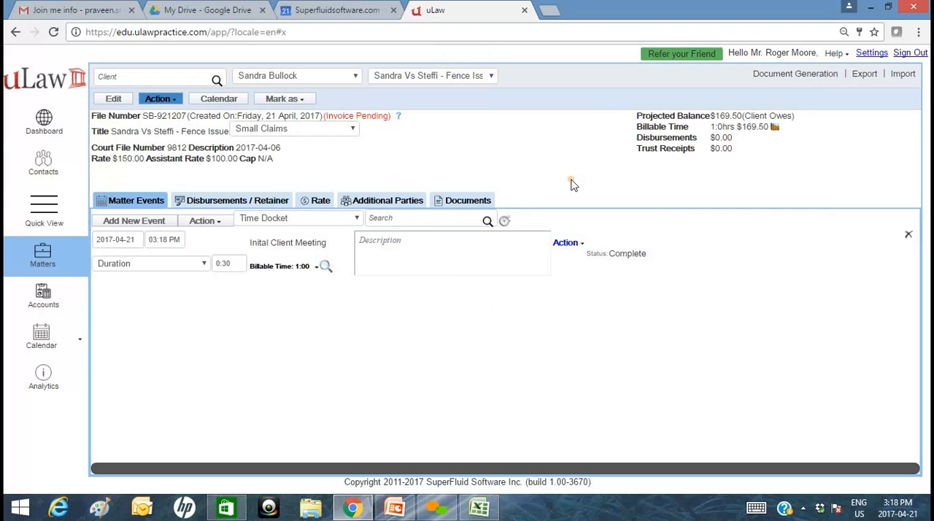
click(263, 201)
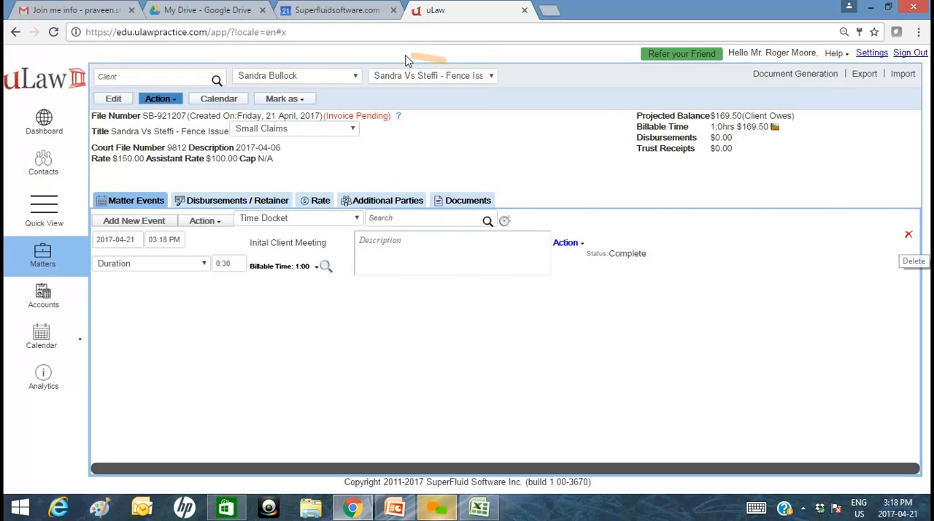
Delete the "Inital Client Meeting" time docket event and save the matter.
click(909, 236)
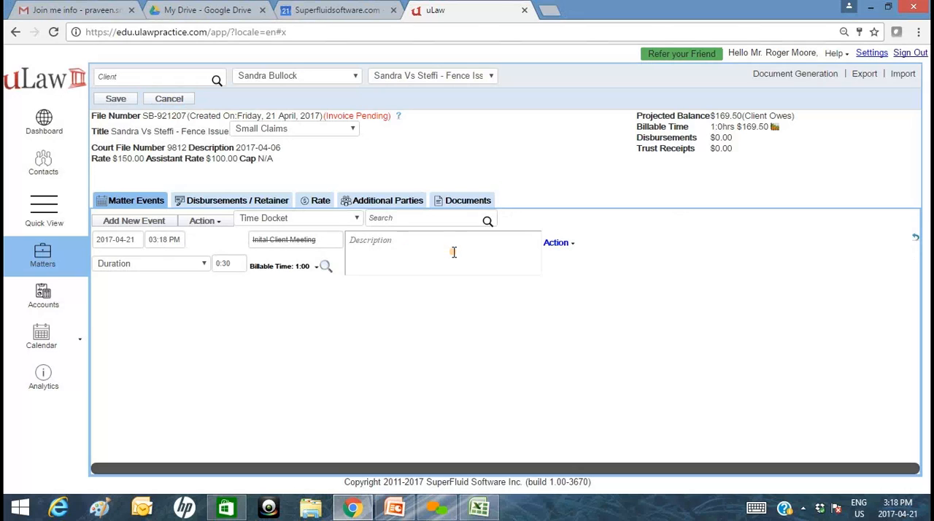
click(114, 100)
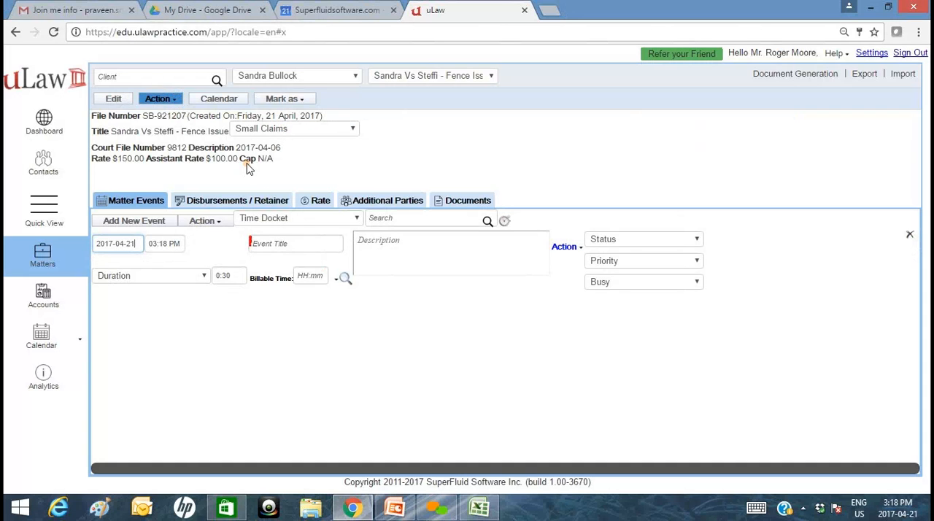
Edit the matter to add the note "Small Claims Matter at the Ontario Court" and save it.
triple_click(208, 158)
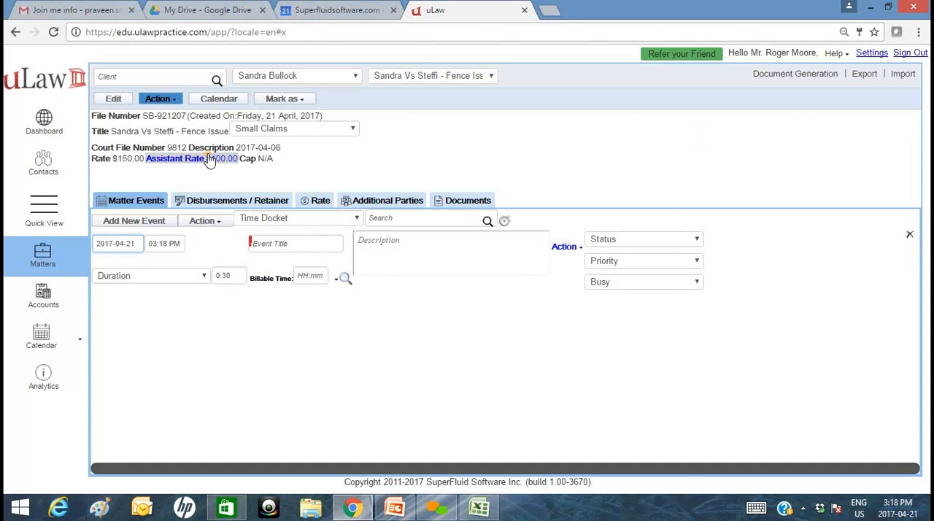
click(112, 98)
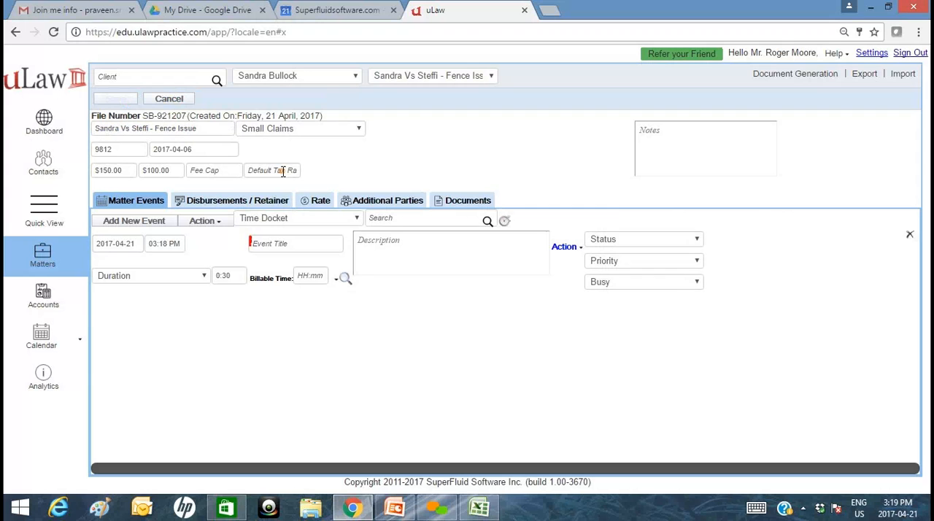
click(682, 149)
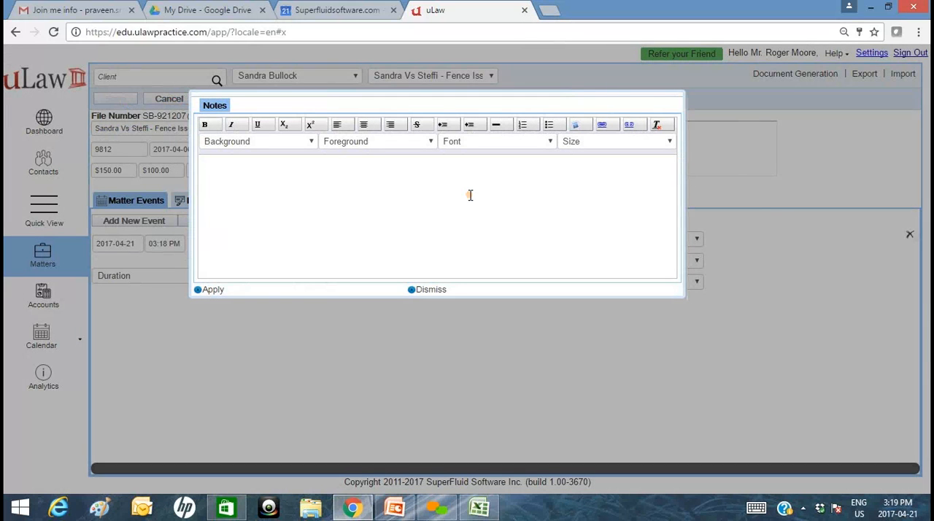
text(Referred)
key(BackSpace)
key(BackSpace)
key(BackSpace)
key(BackSpace)
key(BackSpace)
key(BackSpace)
key(BackSpace)
key(BackSpace)
key(BackSpace)
text(Small Claims Matter at the )
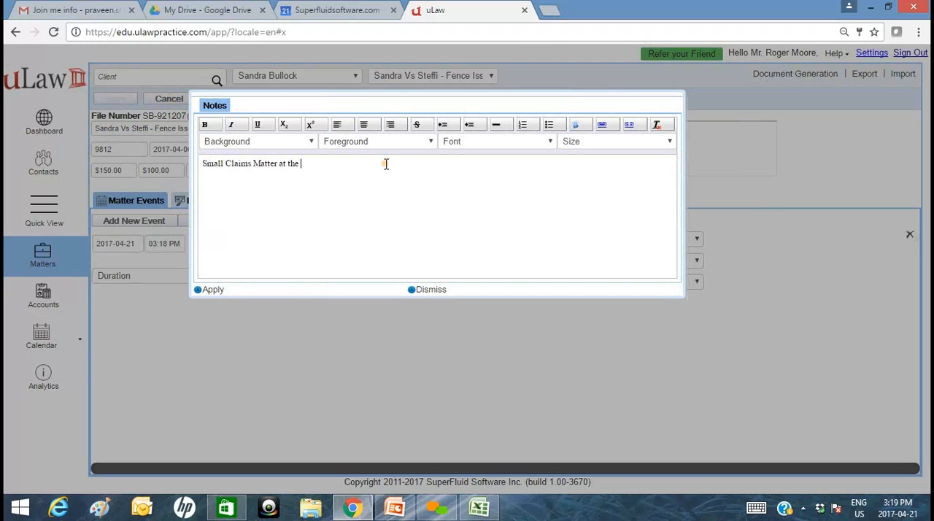
text(Ontario Court)
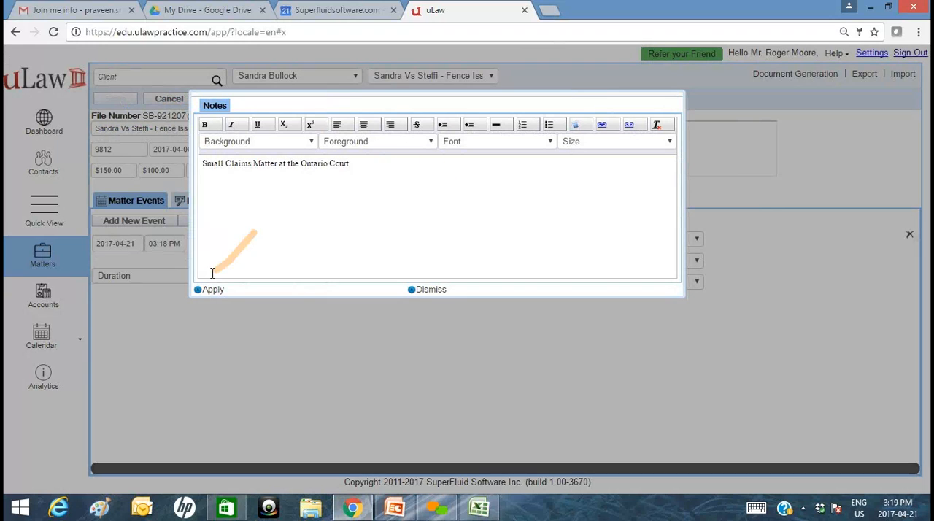
click(208, 291)
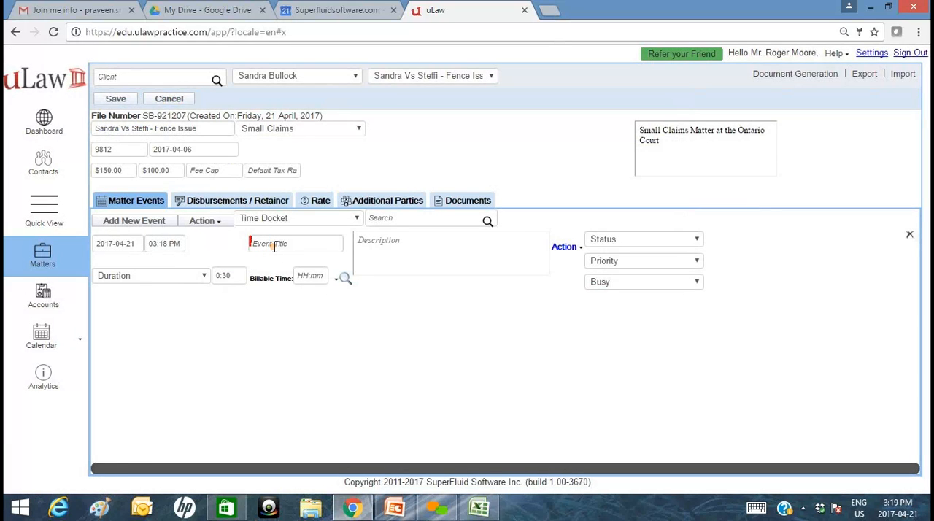
click(115, 98)
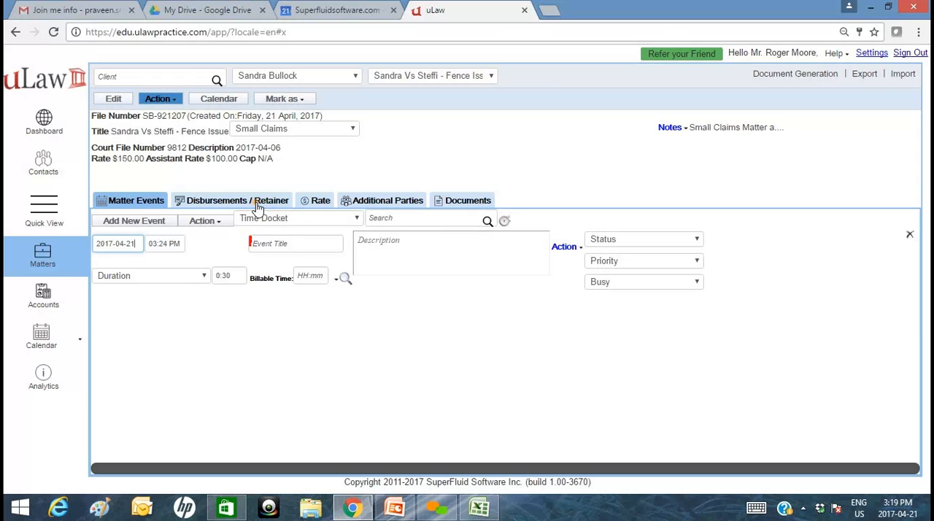
Generate the Client ID Verification document for the matter, download it and open the PDF.
click(796, 81)
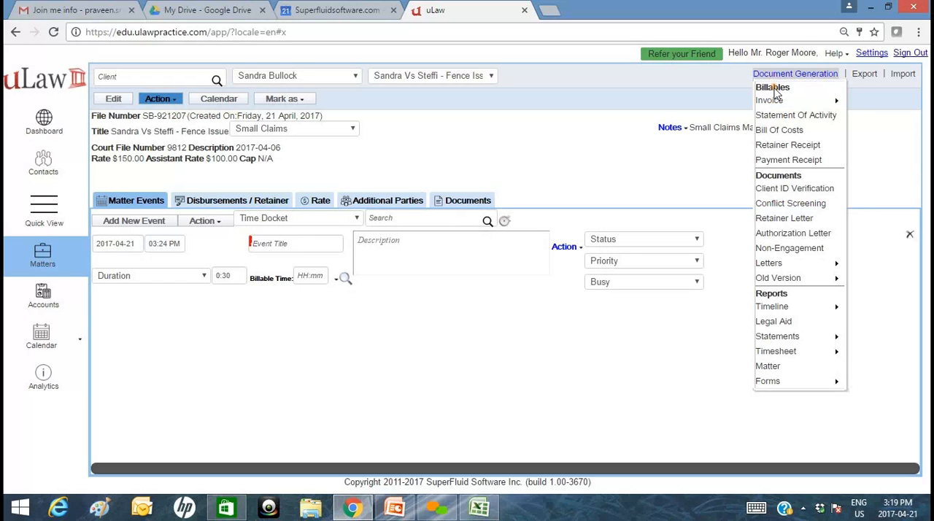
mouse_move(777, 96)
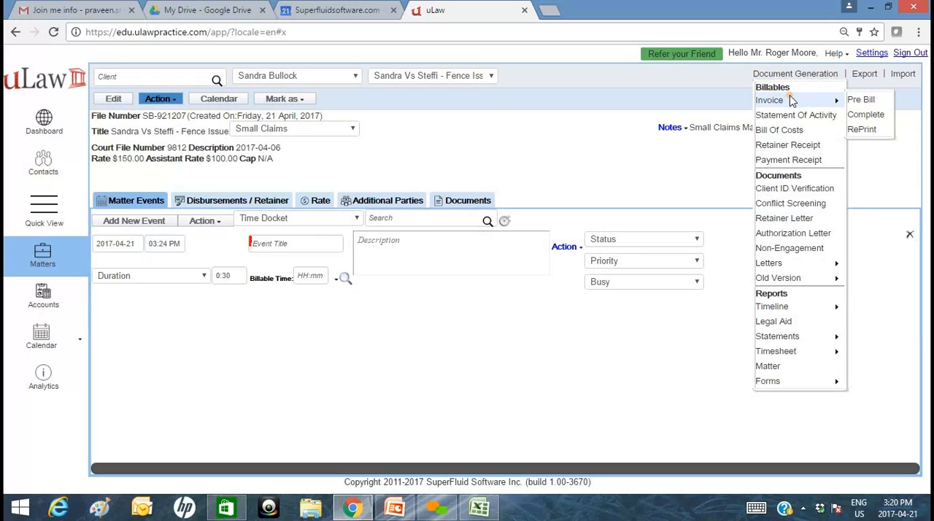
click(785, 192)
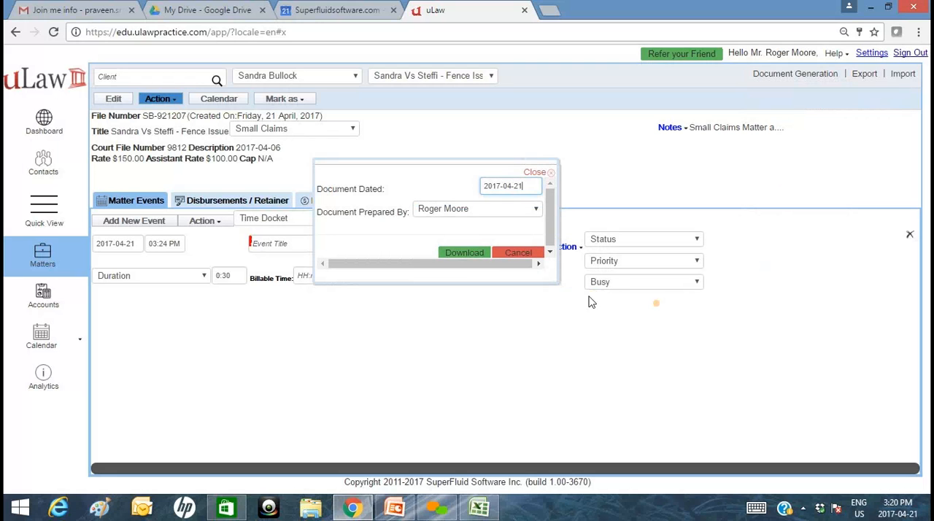
click(465, 252)
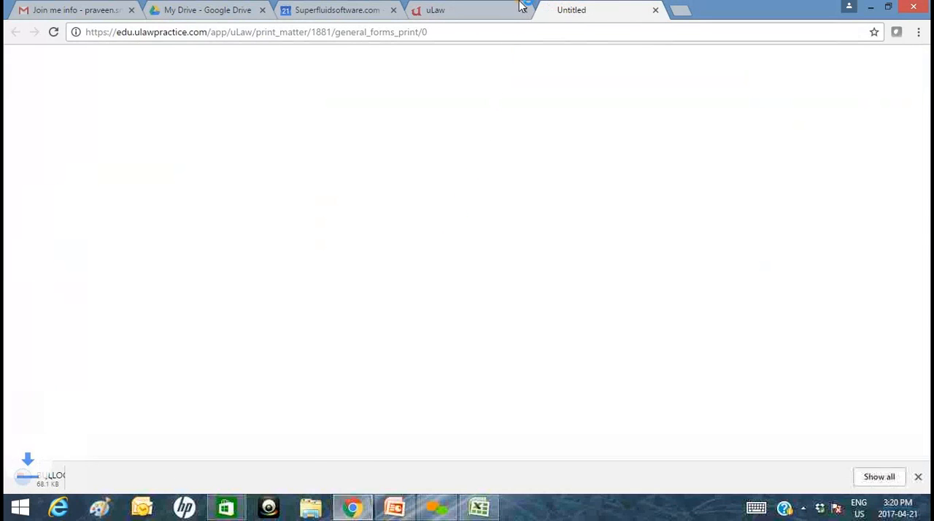
click(102, 480)
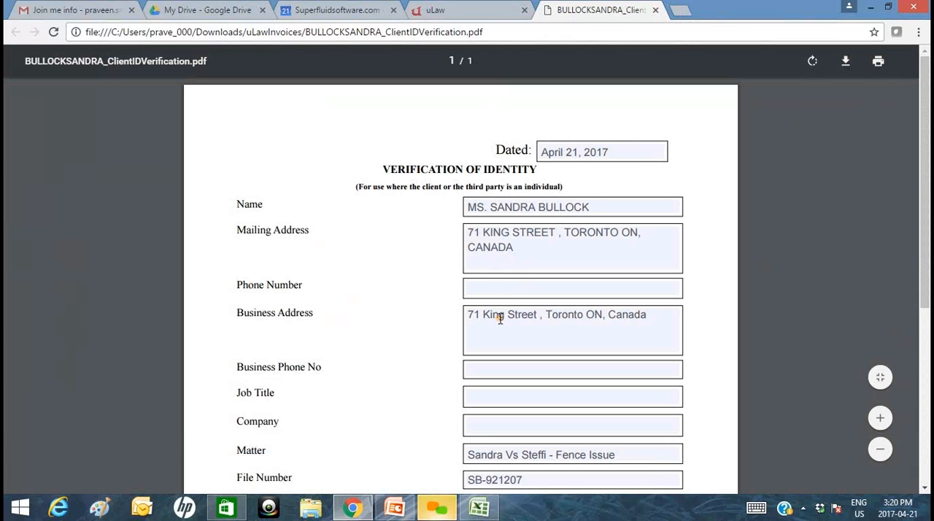
Split the business address in the verification form over three lines, with a comma after the city and the province spelled out in full.
scroll(500, 318, down, 1)
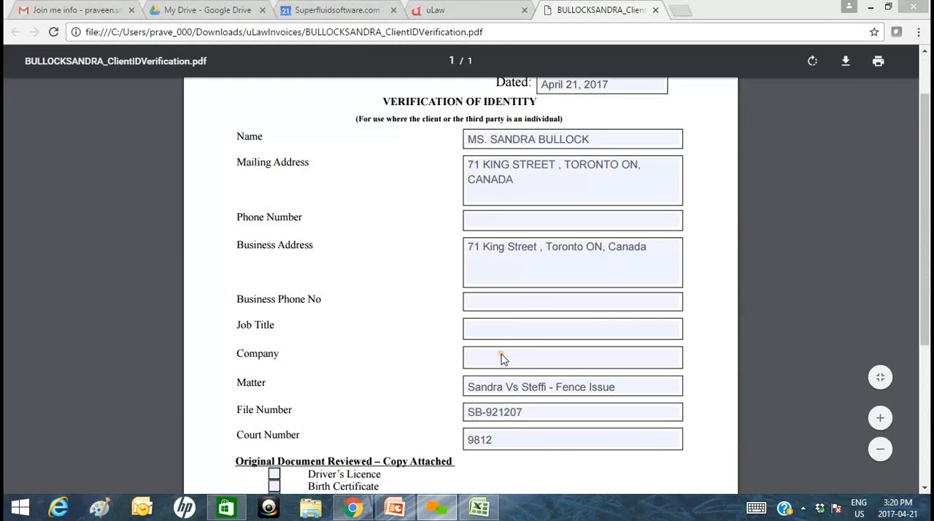
click(545, 248)
key(Return)
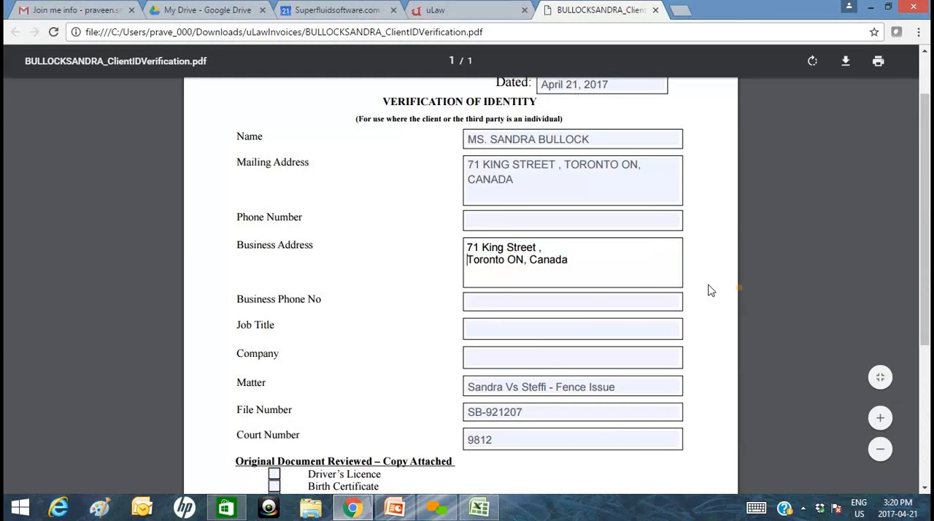
click(525, 260)
key(BackSpace)
text(ta)
key(BackSpace)
key(BackSpace)
text(ntario)
key(Left)
key(Left)
key(Left)
key(Left)
key(Left)
key(Left)
key(Left)
key(Left)
key(BackSpace)
text(o,)
key(Return)
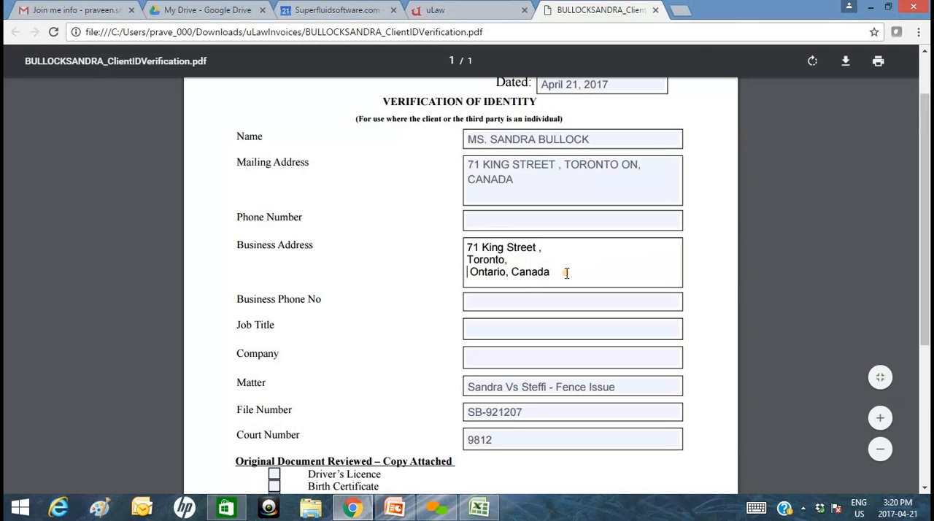
Mark Driver's Licence as the original document reviewed in the verification form.
scroll(402, 409, down, 1)
scroll(403, 409, down, 1)
click(274, 339)
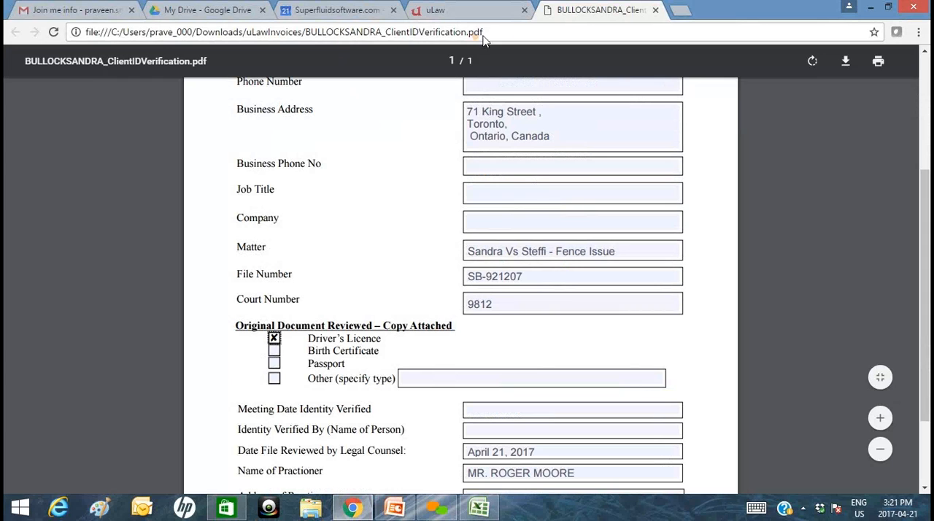
Return to uLaw and start a Retainer Letter for the matter in MS Word format.
click(452, 11)
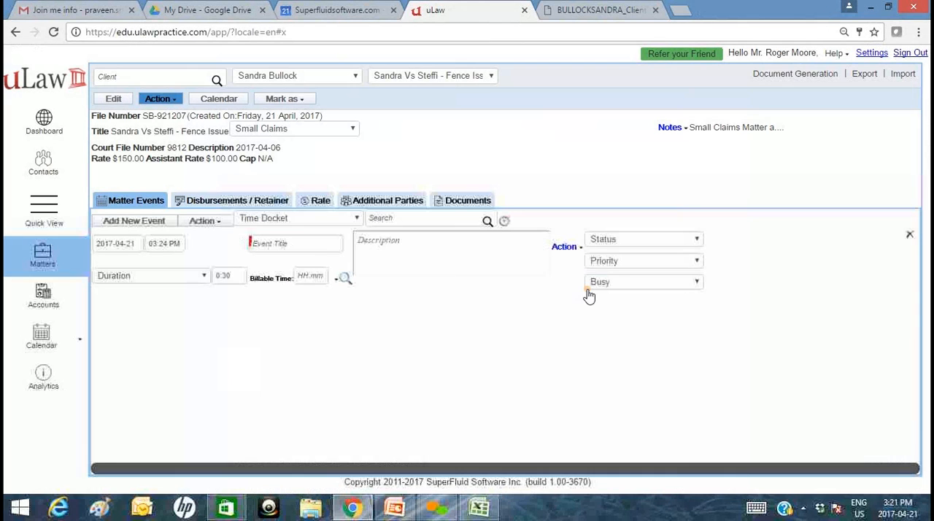
click(795, 73)
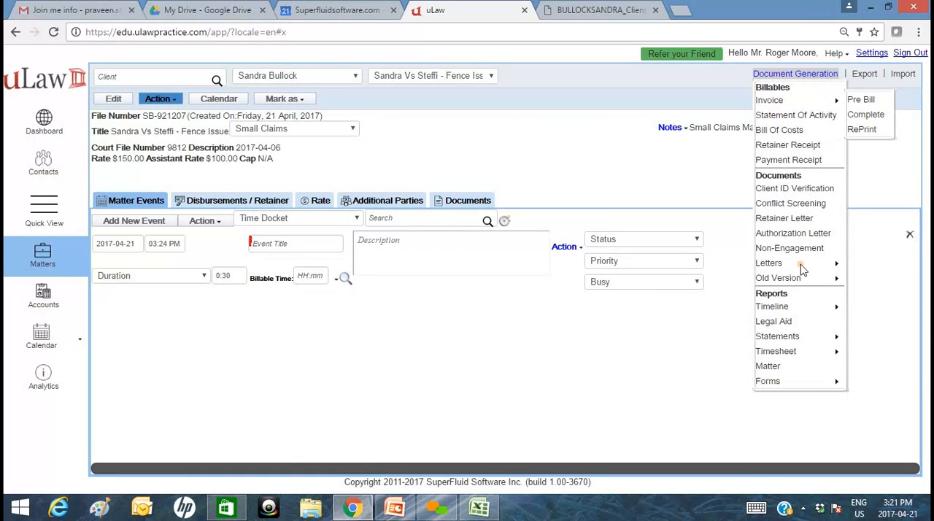
mouse_move(798, 302)
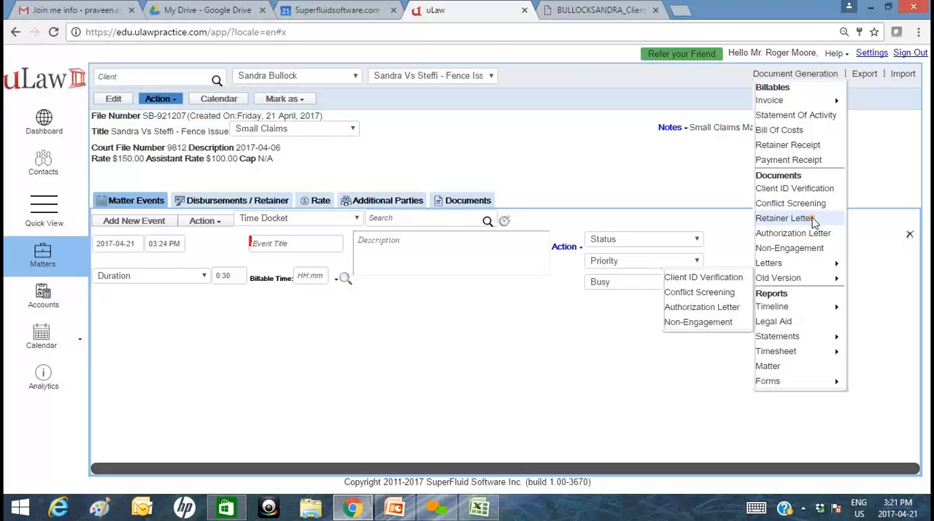
click(806, 219)
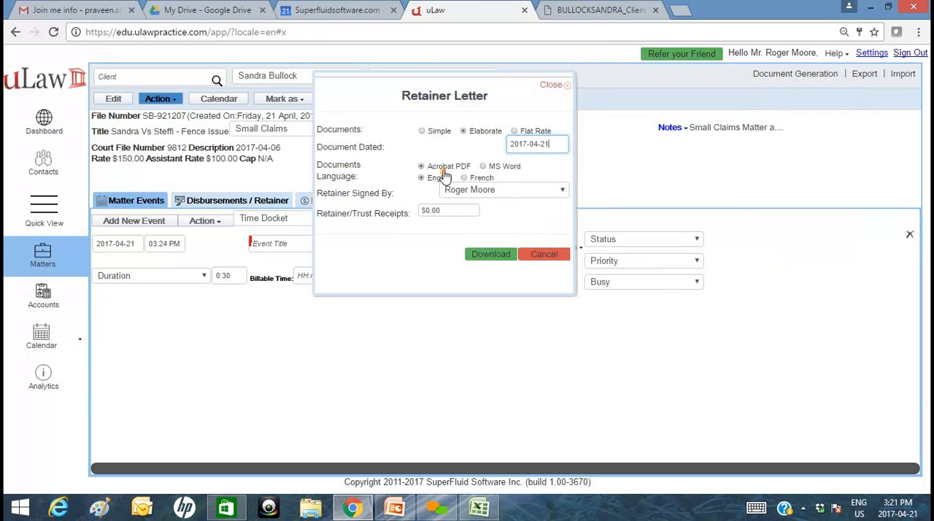
click(482, 166)
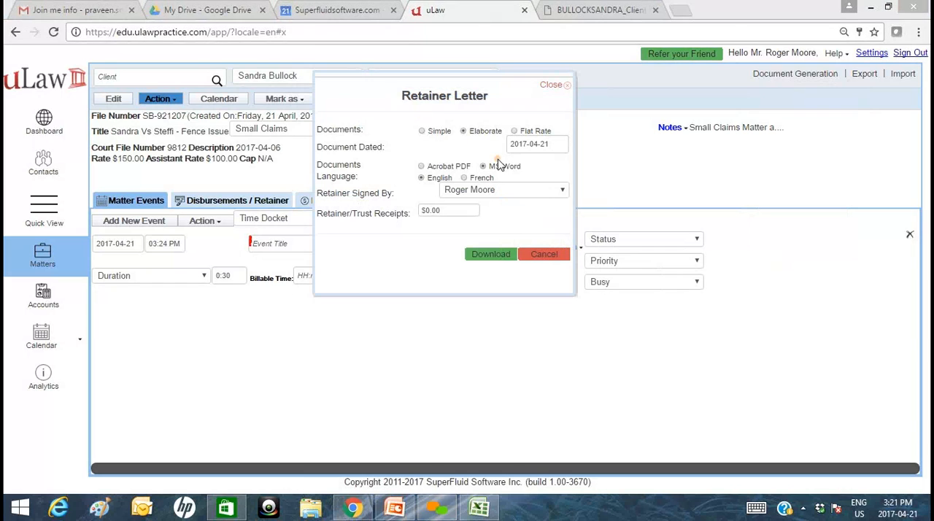
Try another staff member as the retainer signer and switch back to the original signer.
click(478, 194)
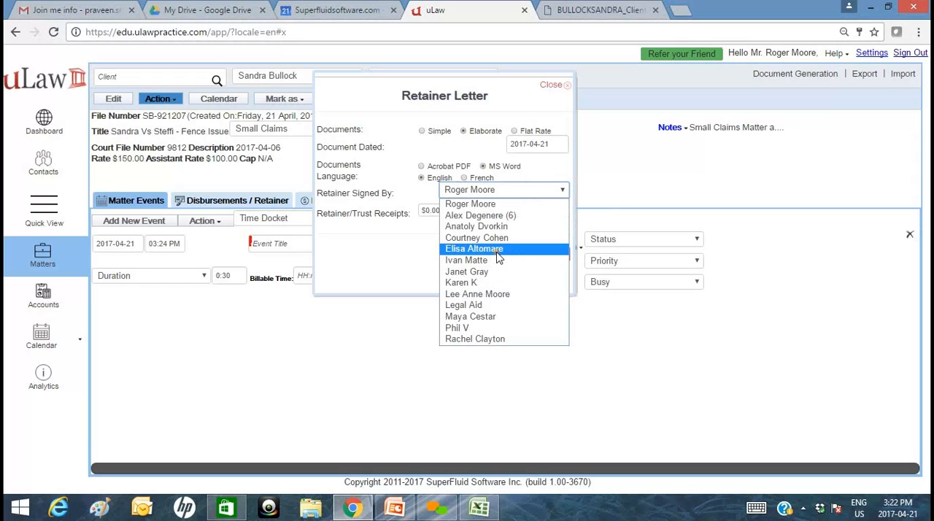
click(397, 251)
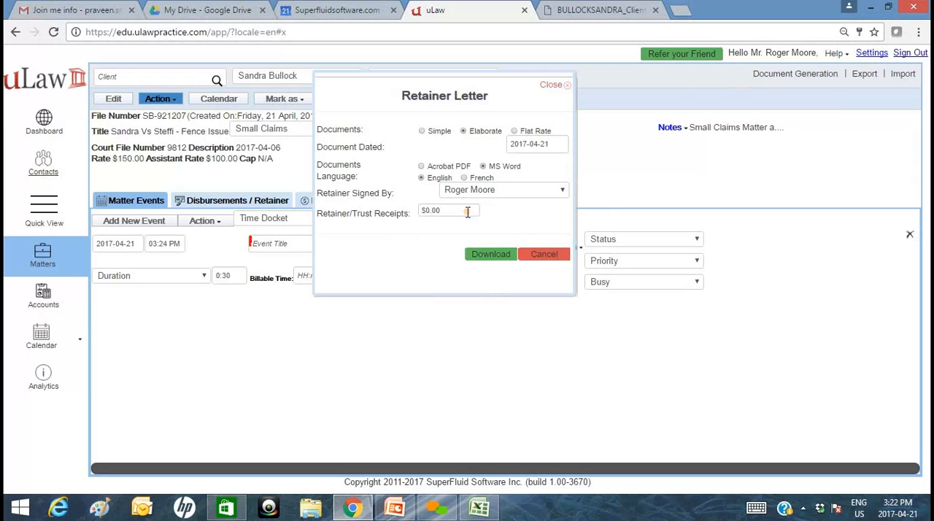
click(511, 193)
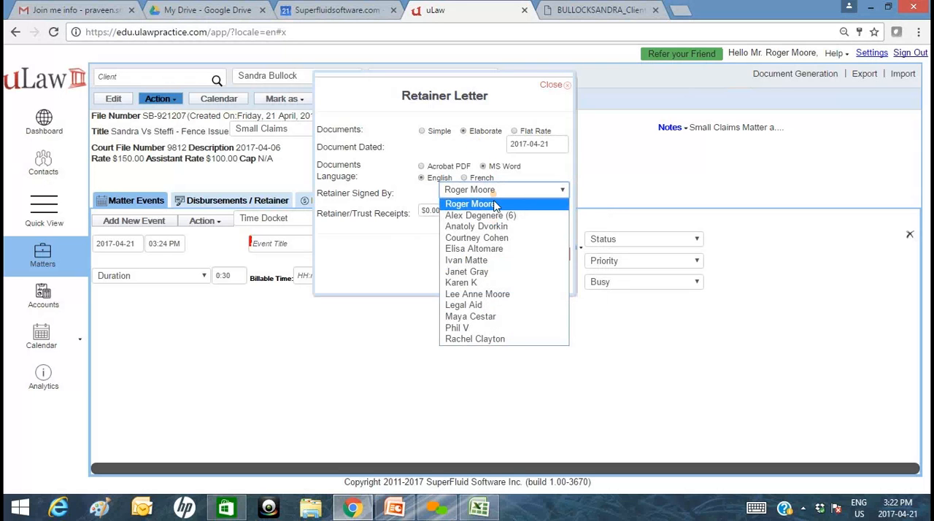
click(483, 321)
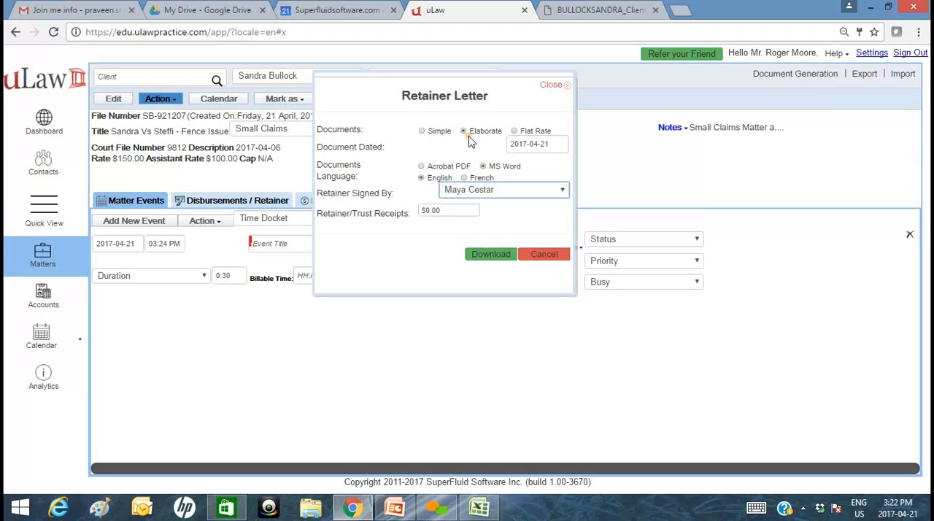
click(515, 194)
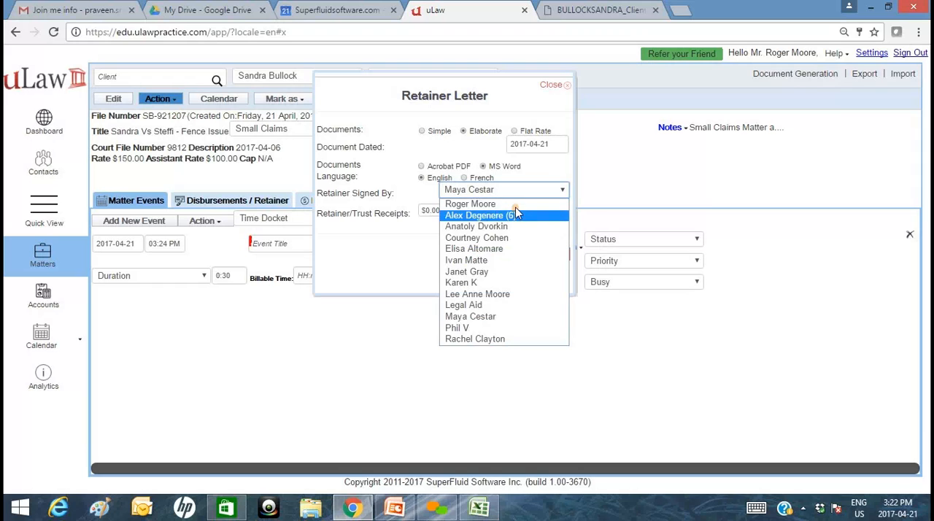
click(515, 213)
Set the Retainer/Trust Receipts amount to 500 and download the retainer letter to open it in Word.
click(448, 210)
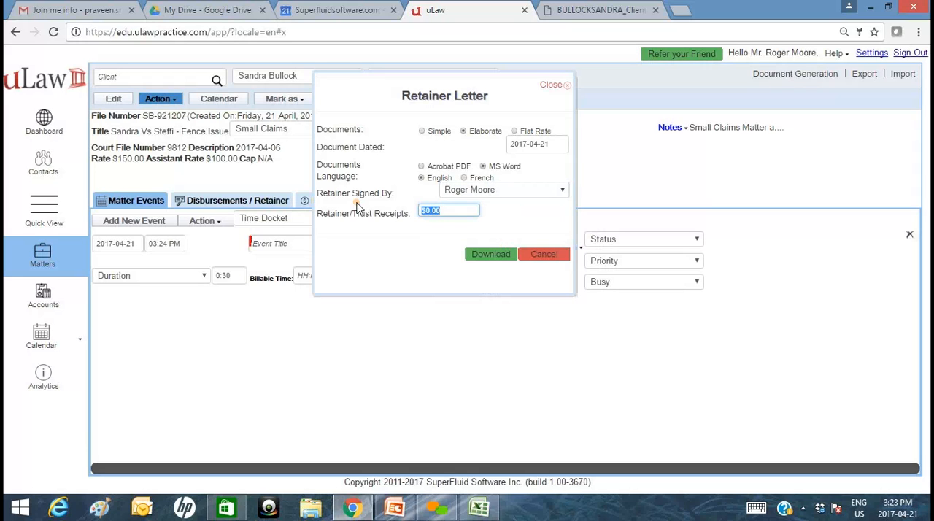
text(500)
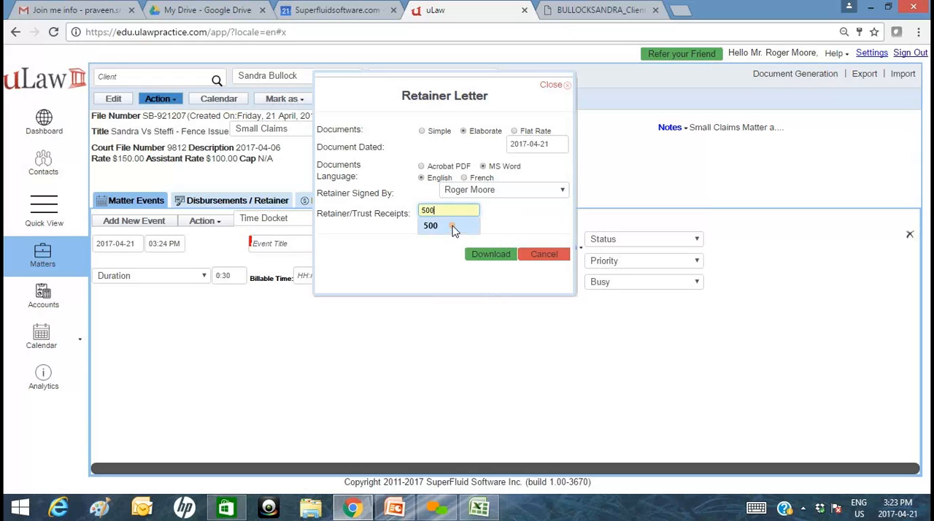
click(453, 228)
click(502, 257)
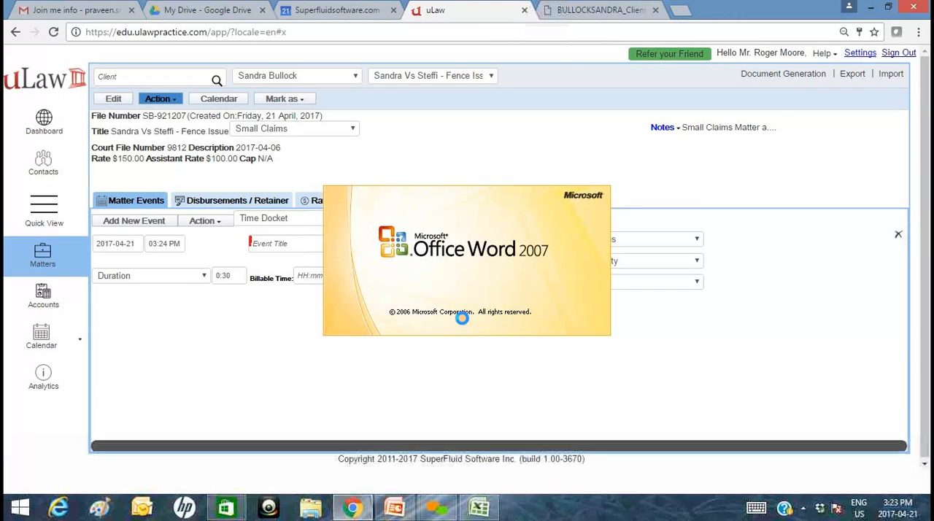
Review the retainer letter's title, law office address block and client address block in Word.
click(810, 74)
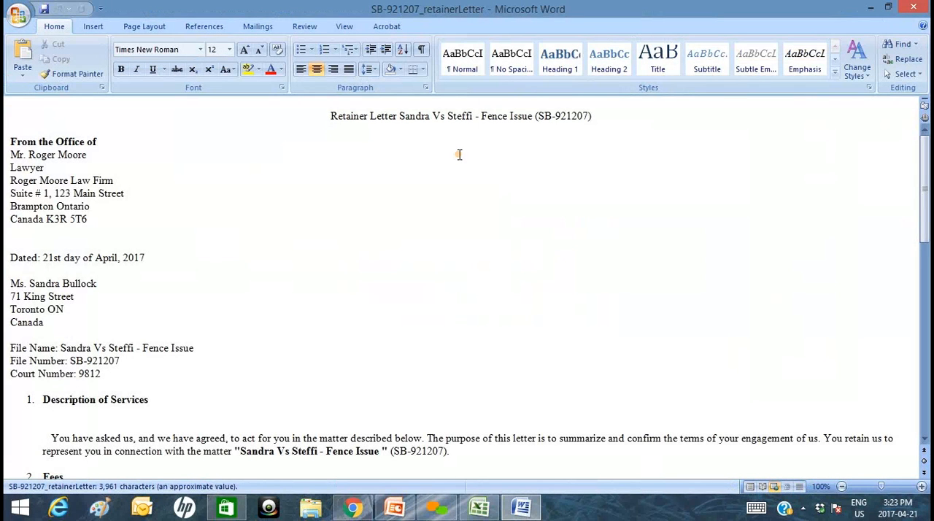
drag(593, 115, 323, 125)
drag(91, 219, 4, 154)
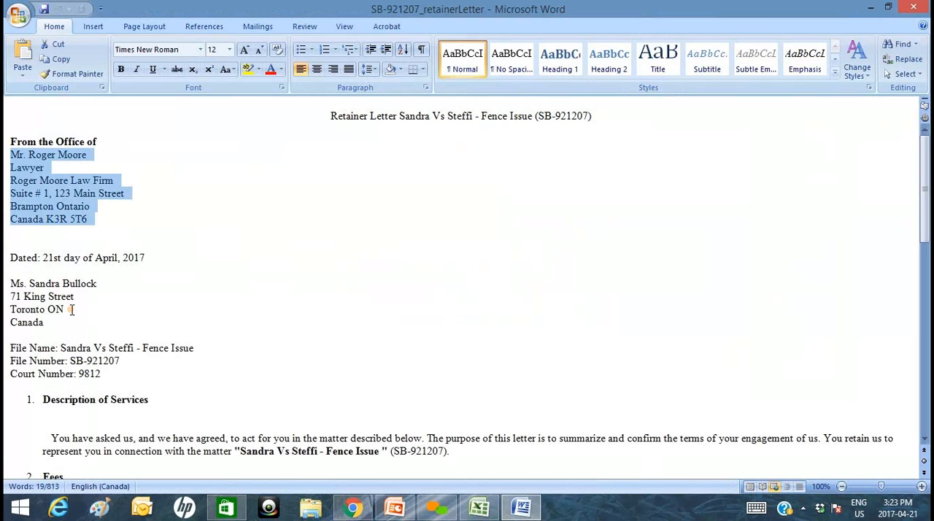
drag(45, 322, 6, 278)
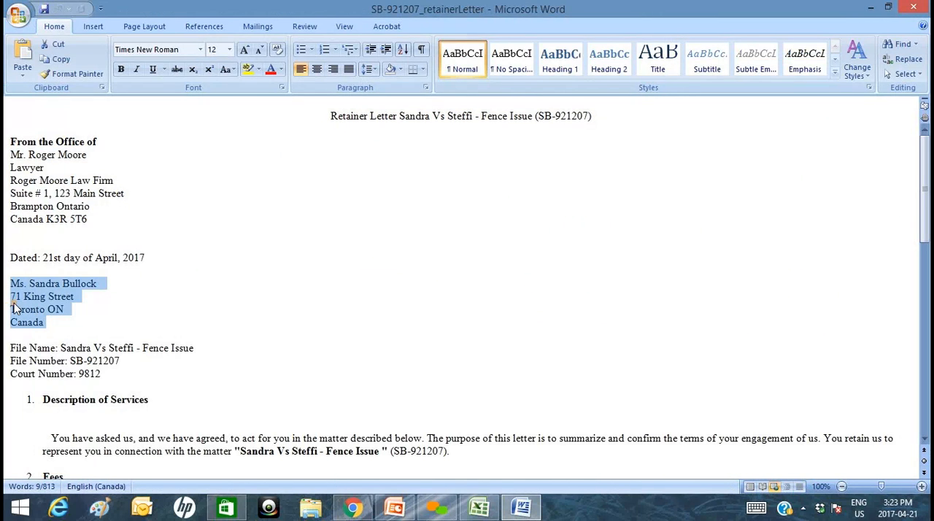
Remove the leading spaces before the paragraph under Description of Services in the retainer letter.
scroll(59, 310, down, 2)
scroll(85, 326, down, 2)
click(59, 308)
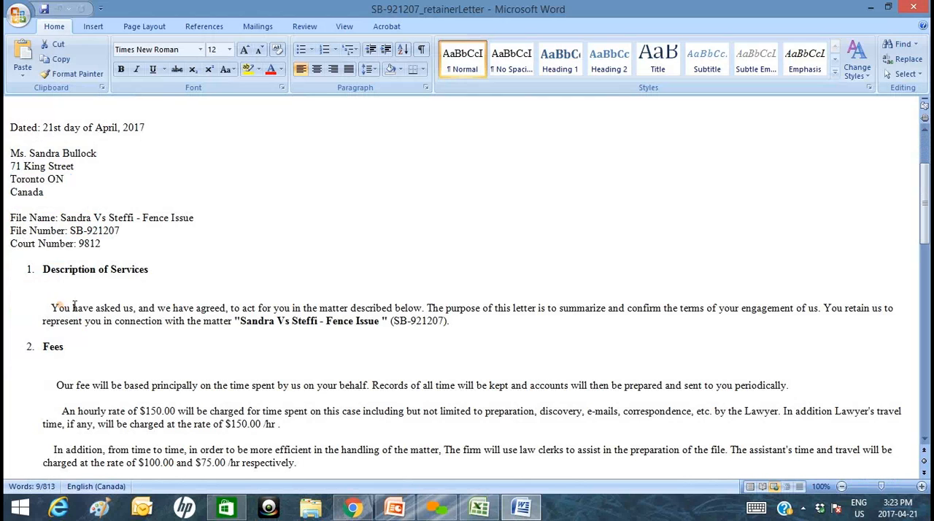
key(BackSpace)
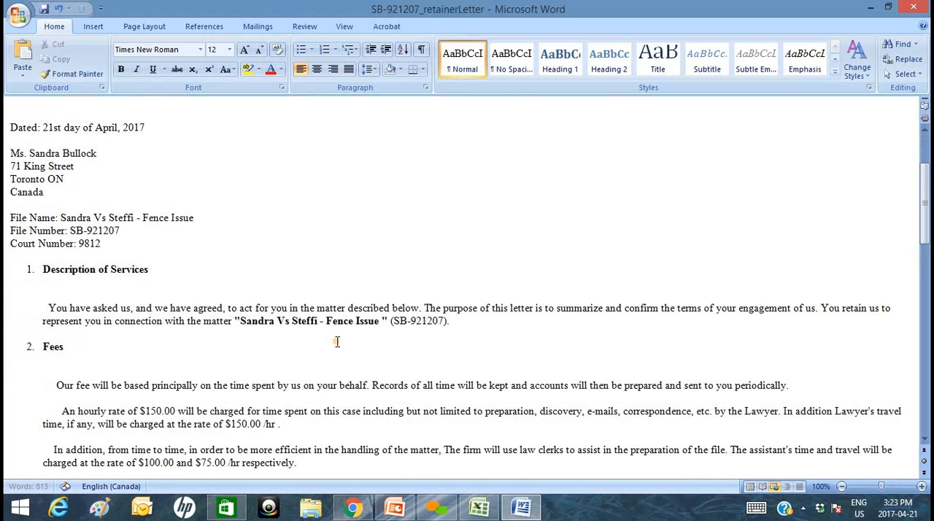
key(BackSpace)
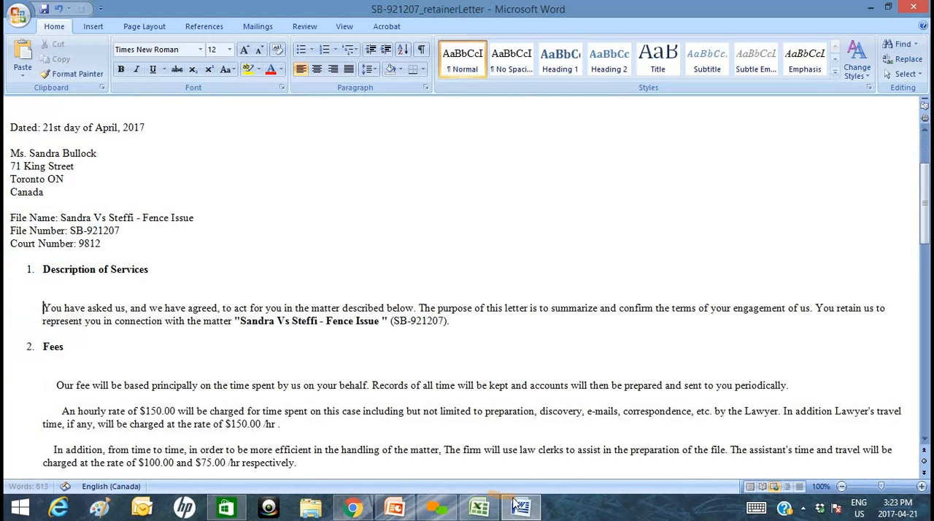
Review the retainer letter's remaining clauses and highlight the amount in the Retainer section.
scroll(515, 343, down, 5)
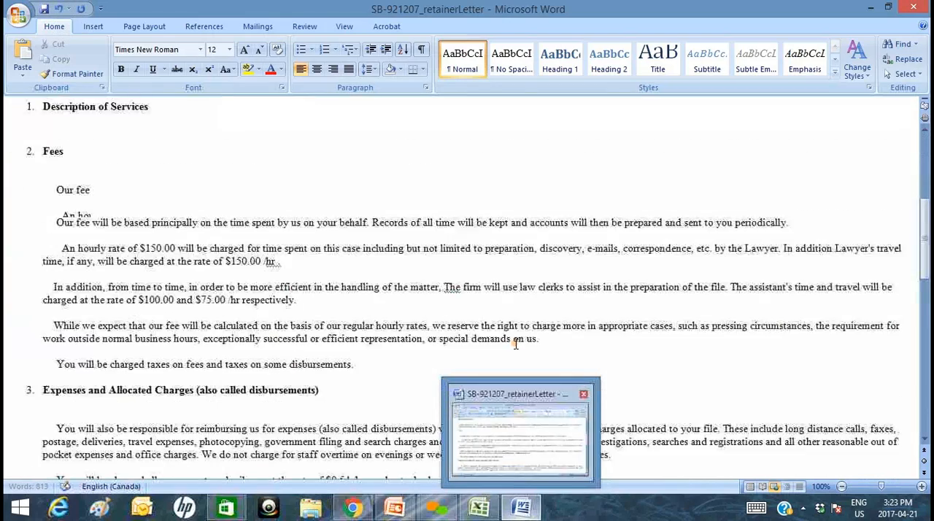
scroll(515, 343, down, 6)
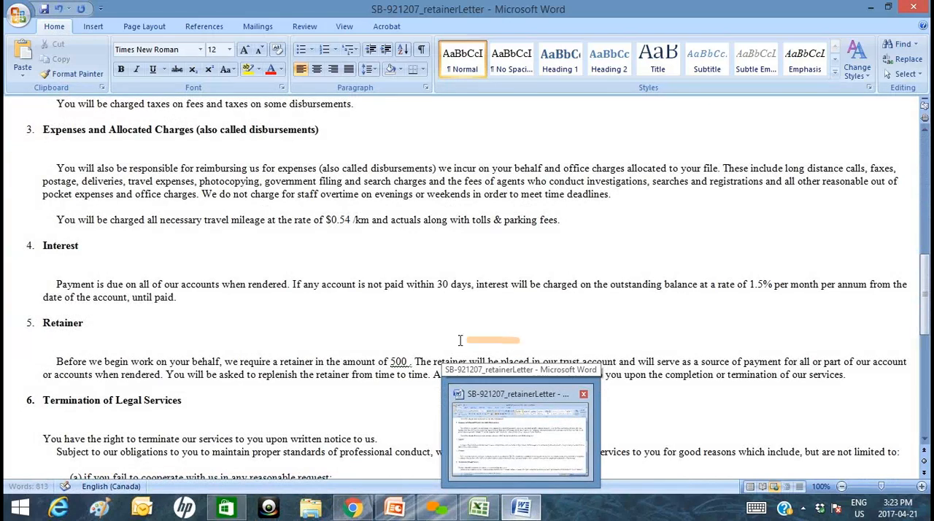
double_click(402, 362)
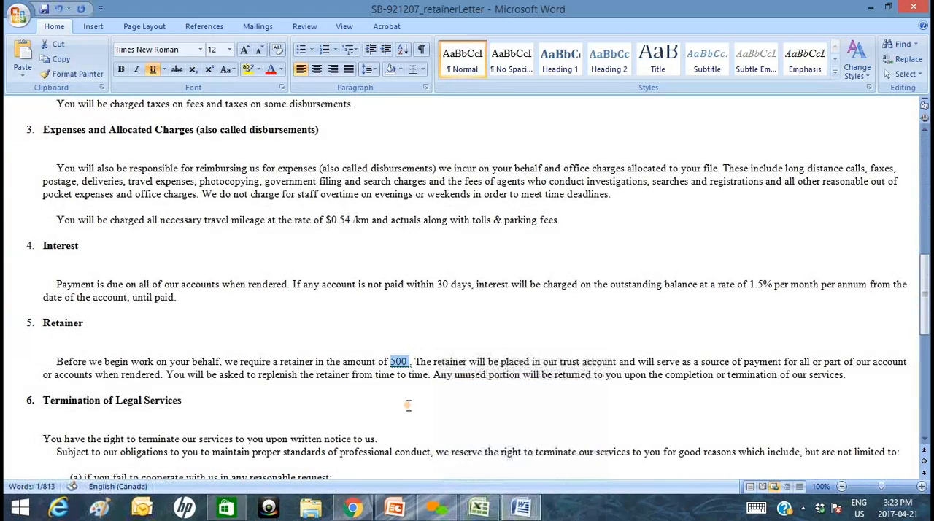
Switch back to uLaw in Chrome, generate the matter's Authorization Letter, and open the downloaded PDF to review it.
click(352, 508)
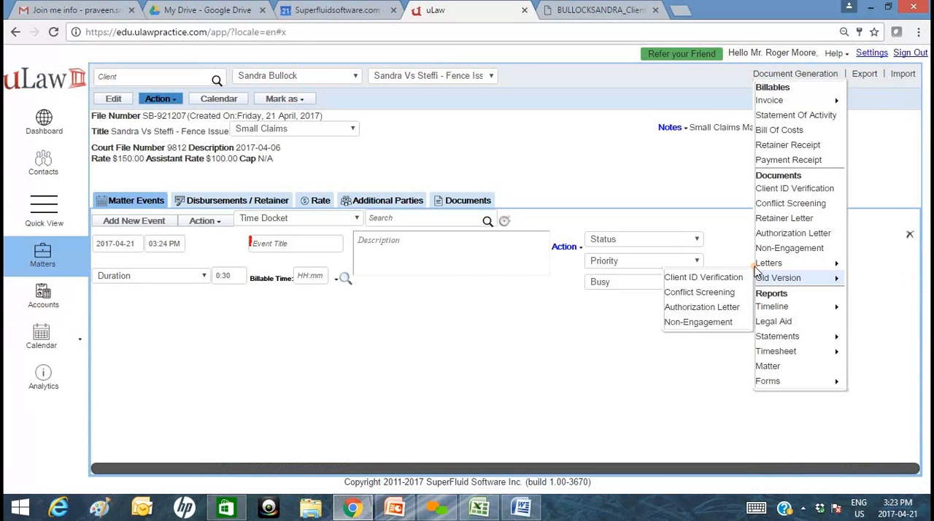
mouse_move(779, 270)
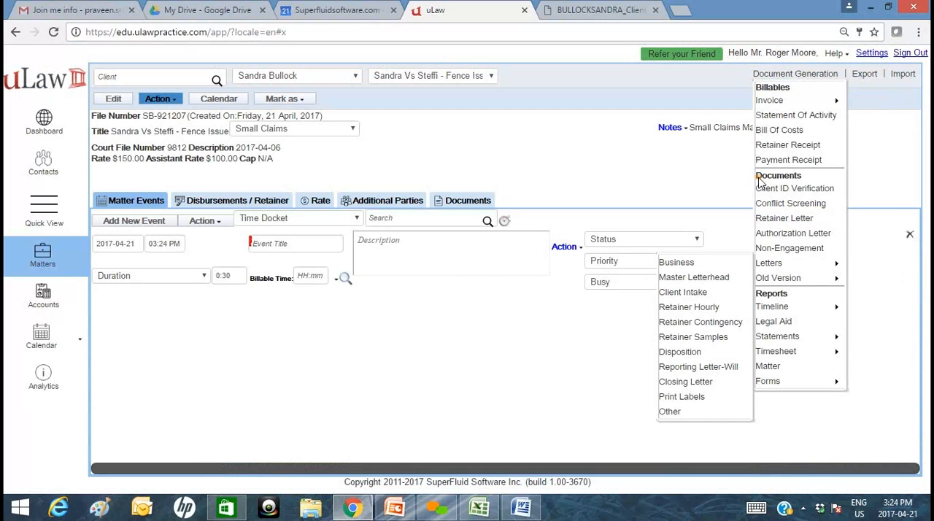
click(784, 234)
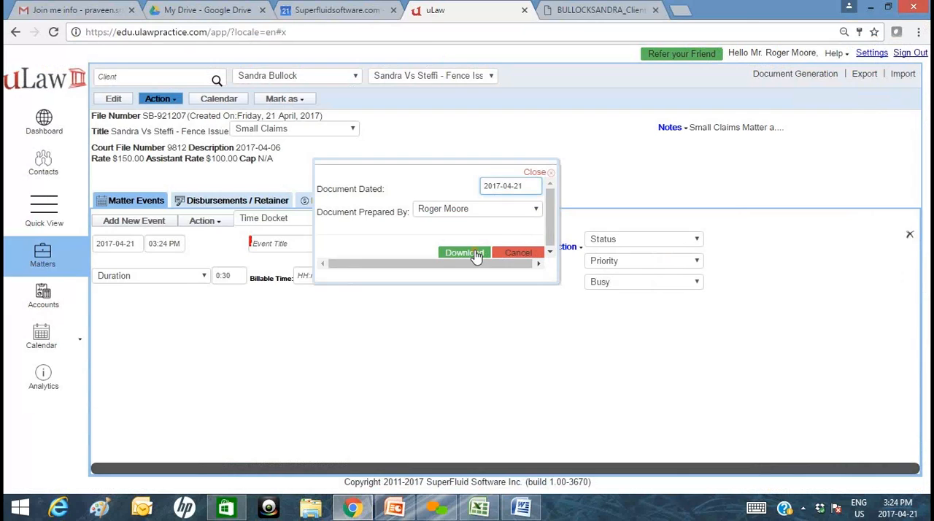
click(476, 257)
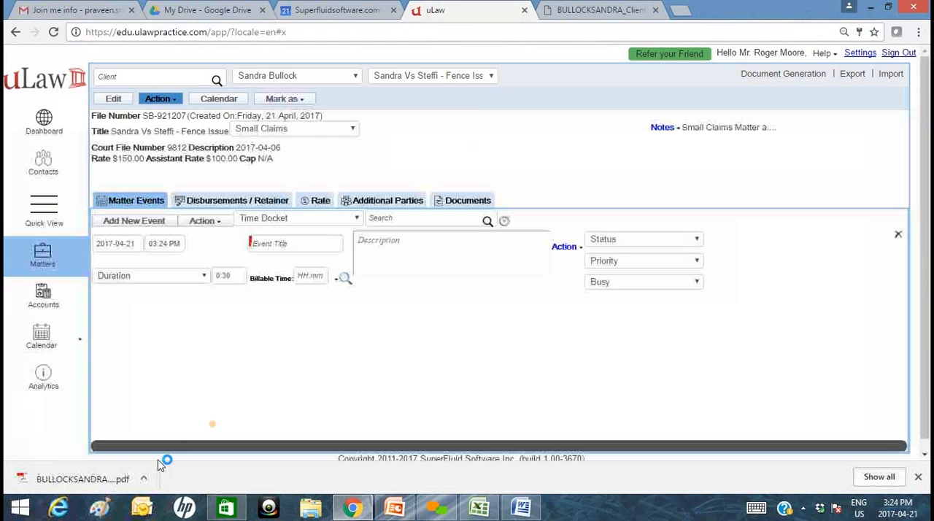
click(86, 478)
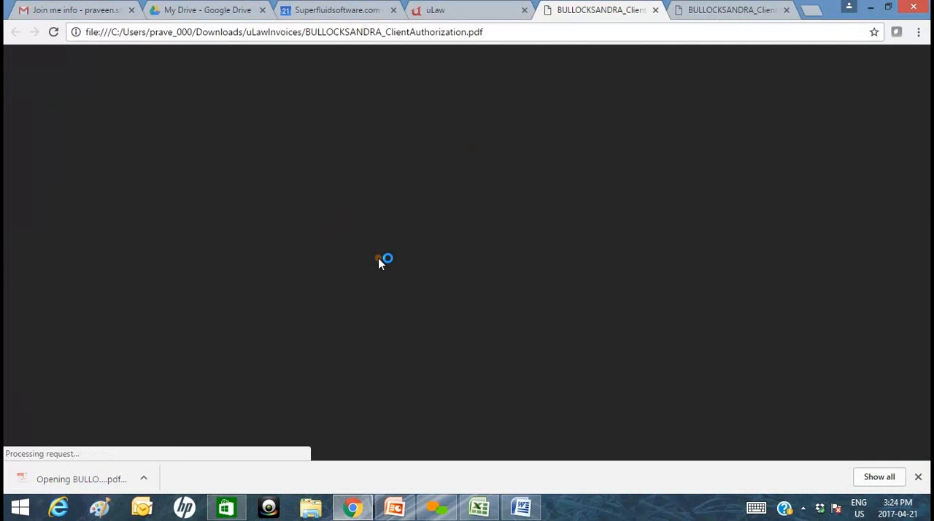
scroll(445, 279, down, 3)
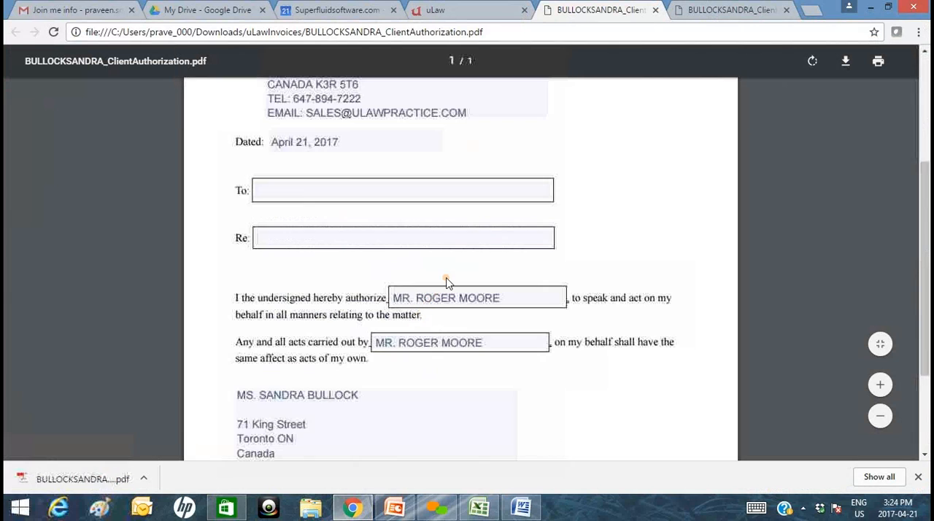
scroll(449, 283, down, 2)
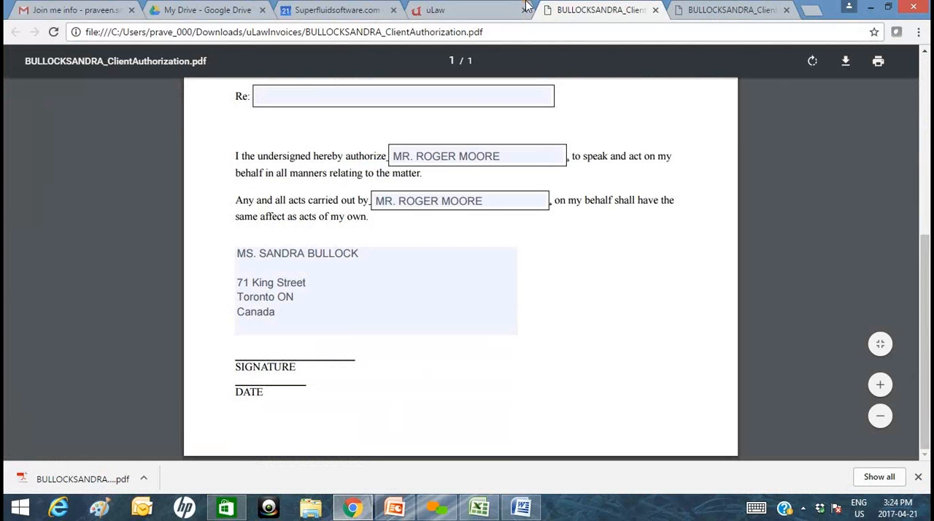
Return to uLaw, generate the matter's Non-Engagement letter, and open the downloaded PDF to review it.
click(461, 11)
click(815, 73)
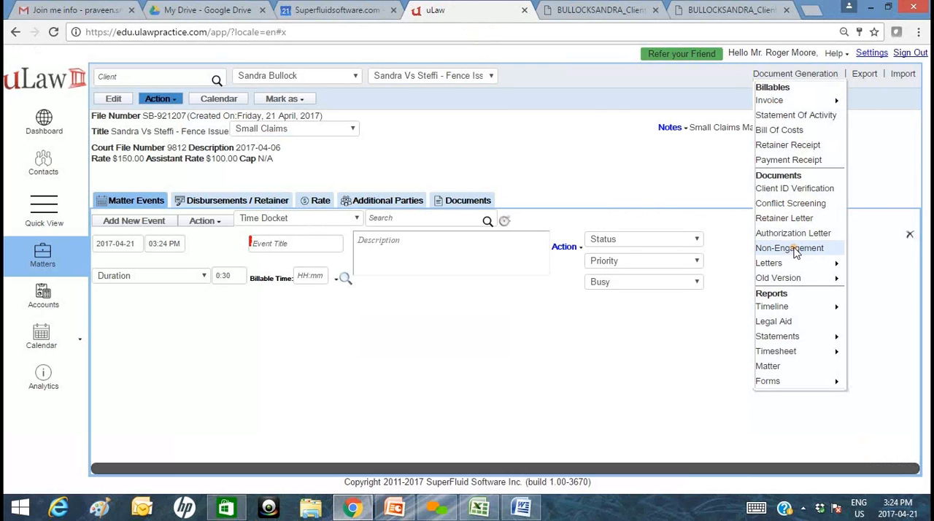
click(795, 251)
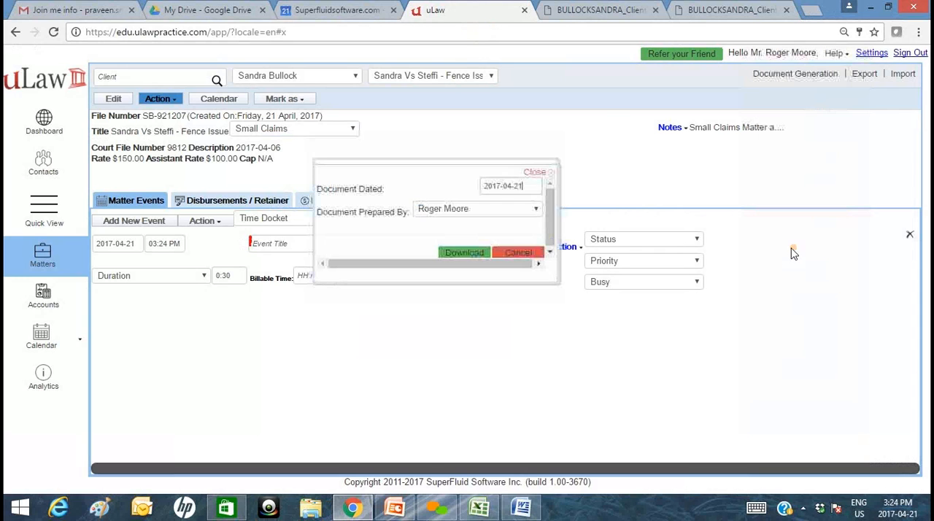
click(460, 253)
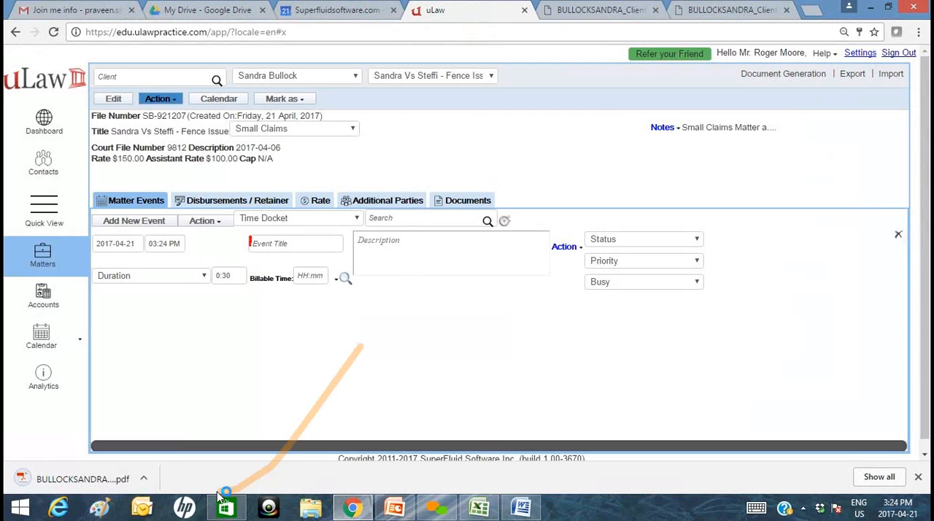
click(82, 479)
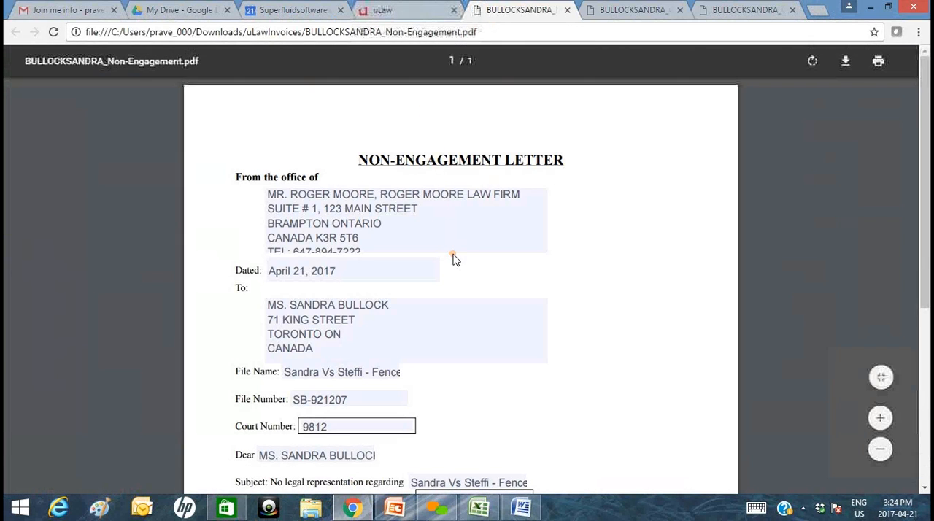
scroll(453, 258, down, 1)
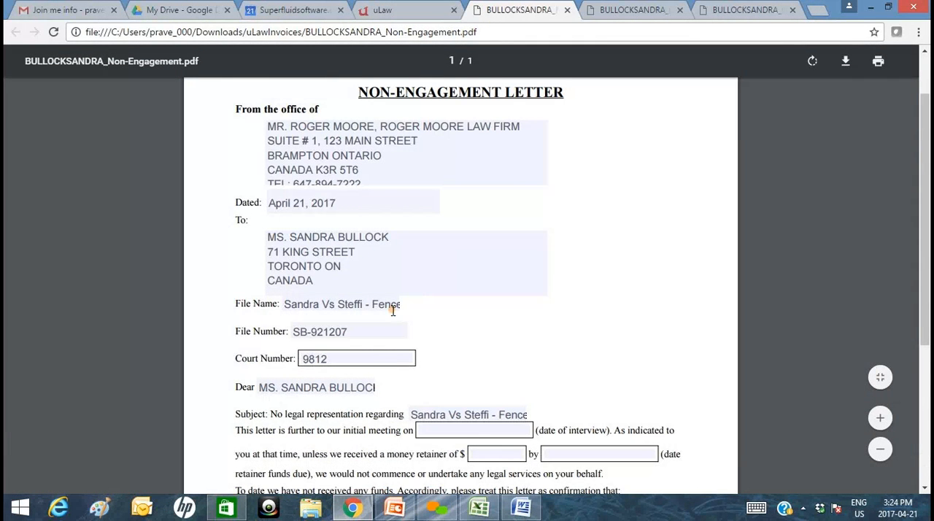
scroll(383, 318, down, 1)
scroll(392, 306, down, 2)
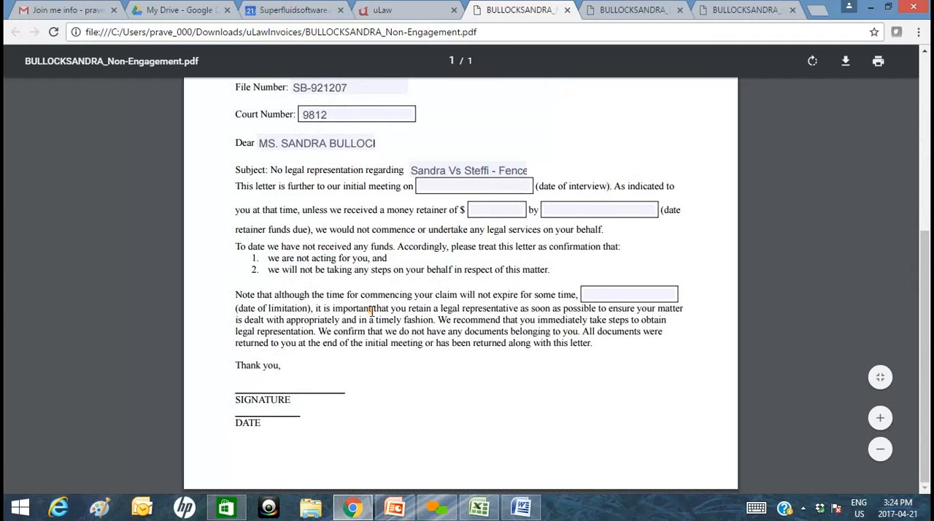
Return to uLaw and download the Client Intake letter for the matter.
click(411, 6)
click(794, 73)
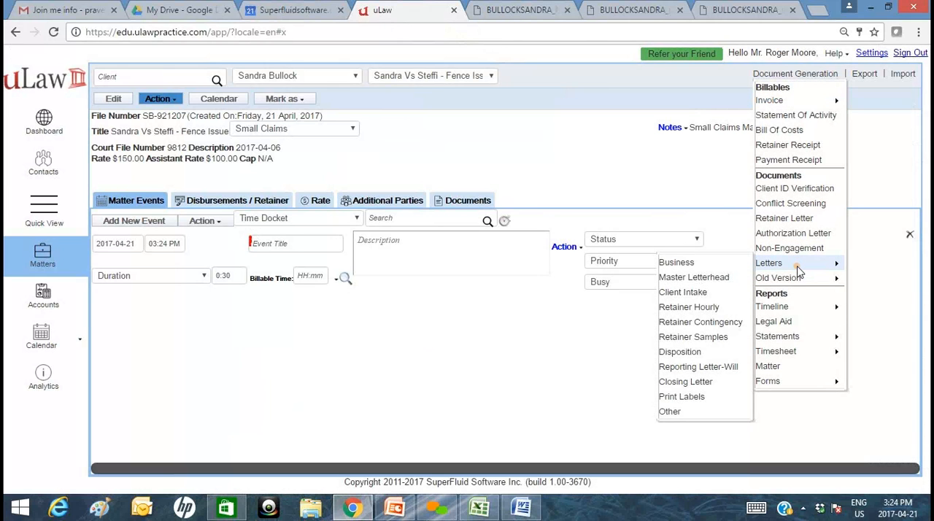
click(702, 293)
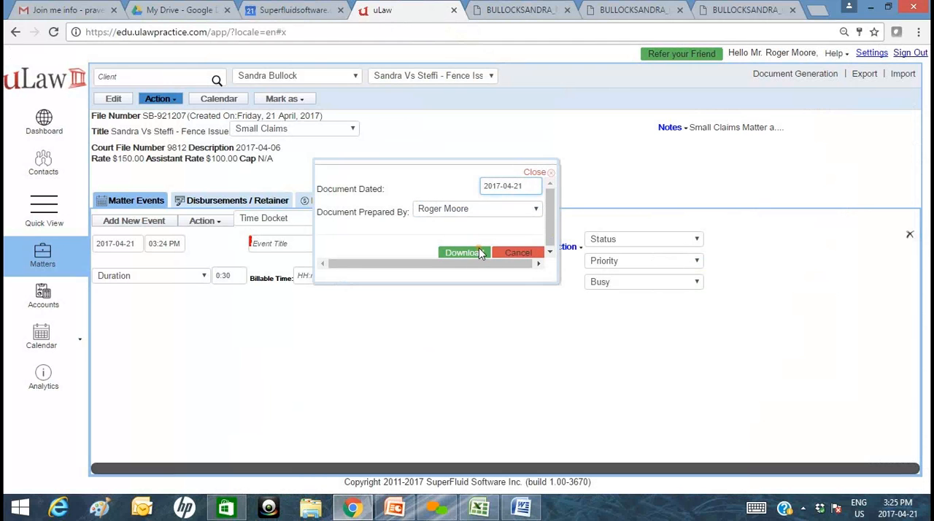
click(467, 254)
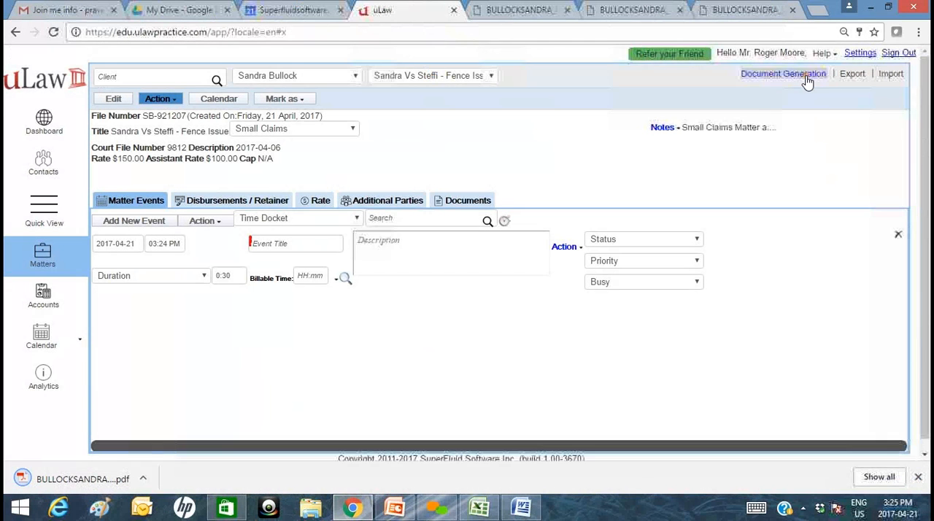
Look through the available Retainer Samples templates, close them without downloading, and view the document generation options.
click(812, 73)
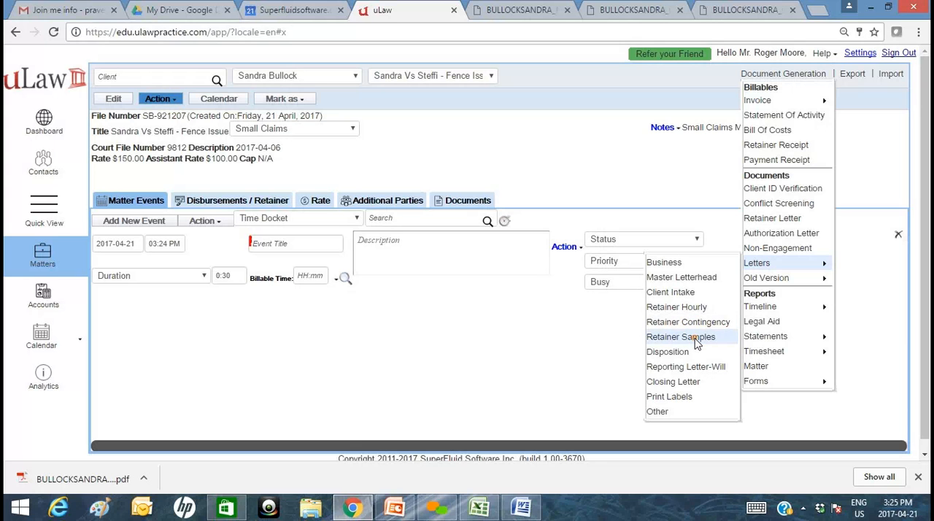
click(689, 337)
click(345, 167)
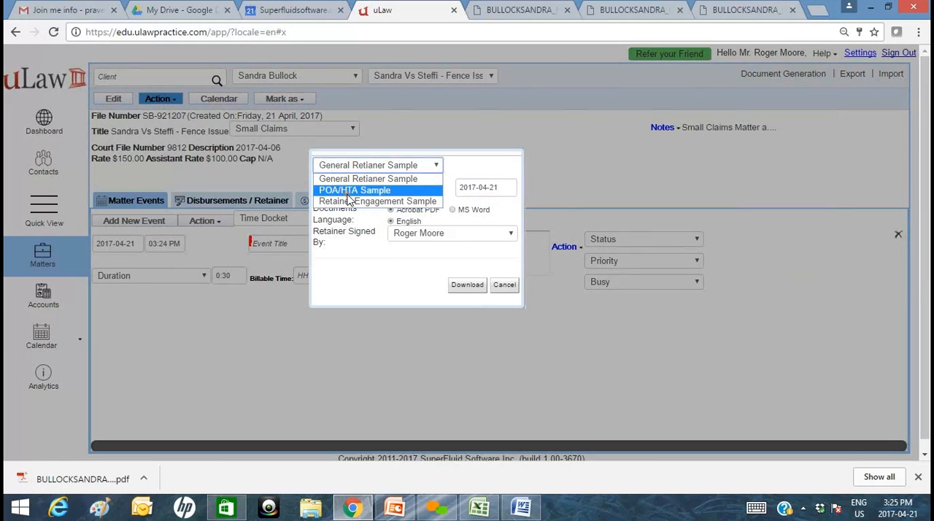
click(503, 287)
click(504, 286)
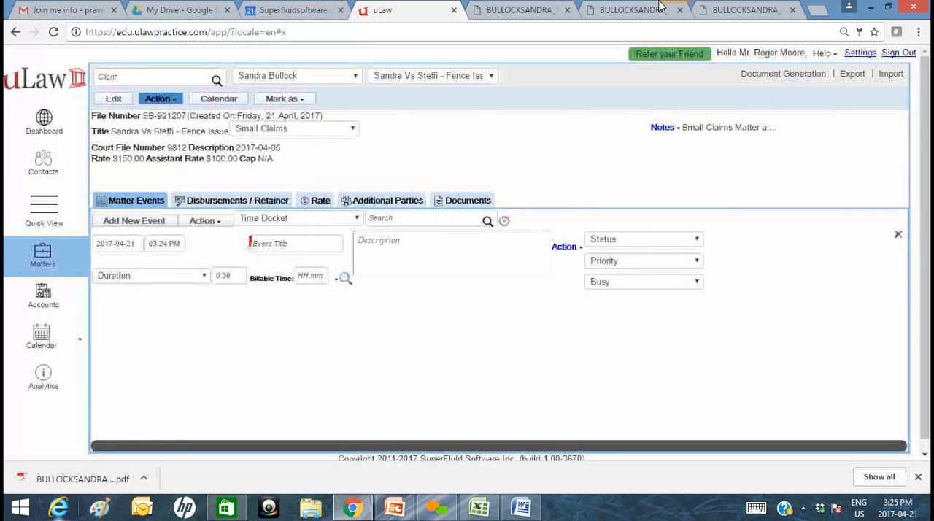
click(813, 76)
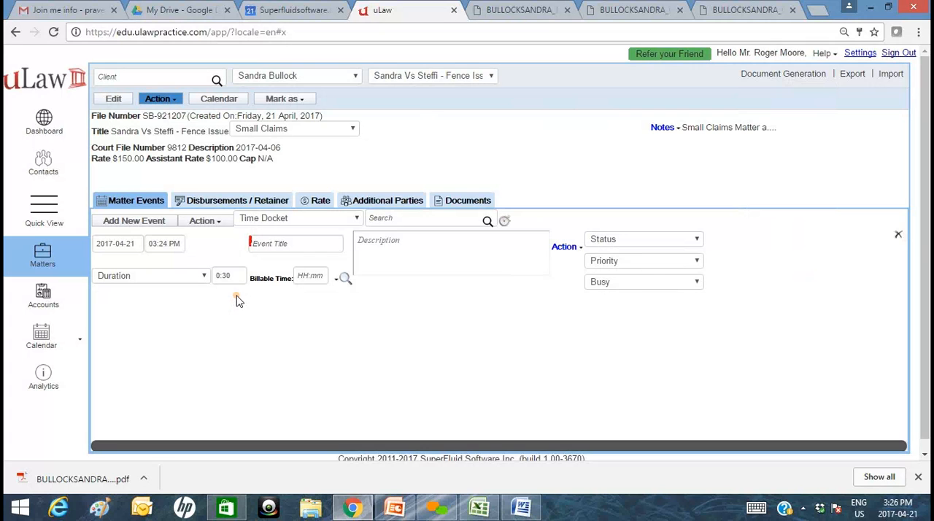
Start a new retainer for the matter under Disbursements / Retainer and set the amount received from the client to 500.
click(245, 201)
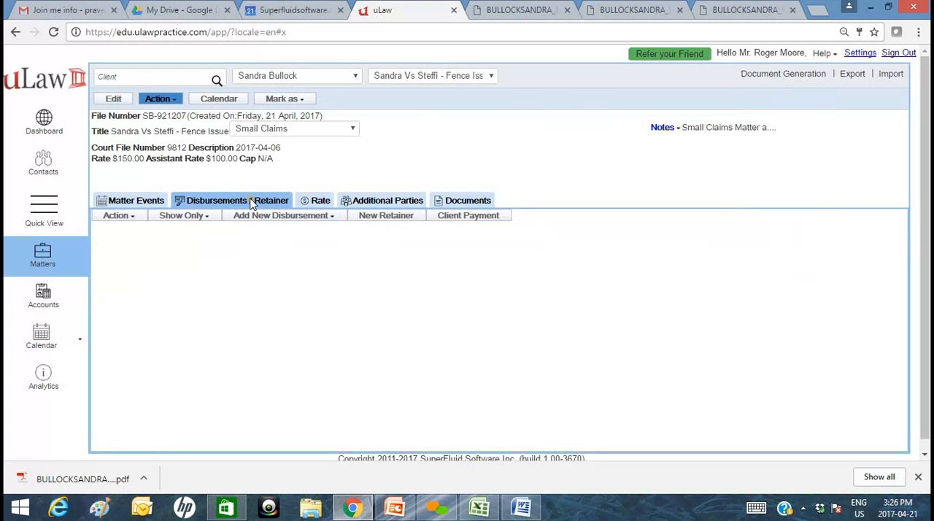
click(398, 217)
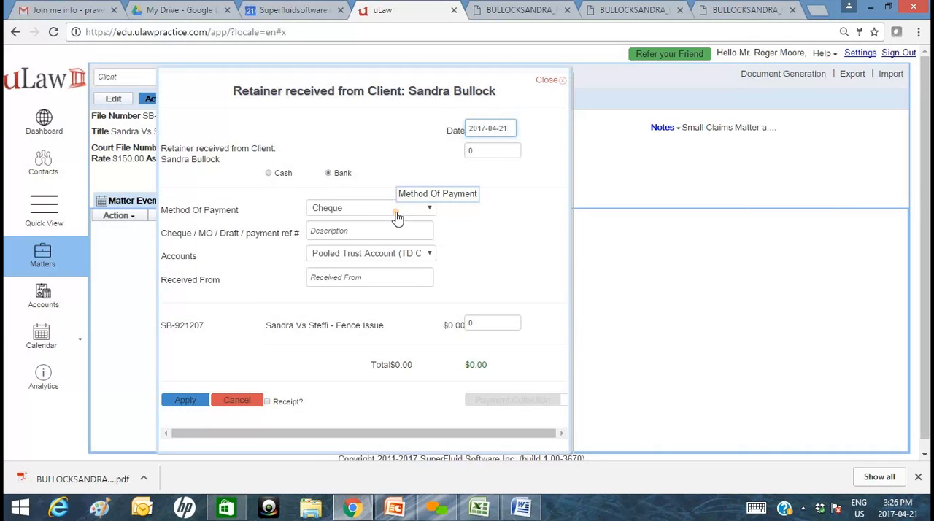
click(482, 129)
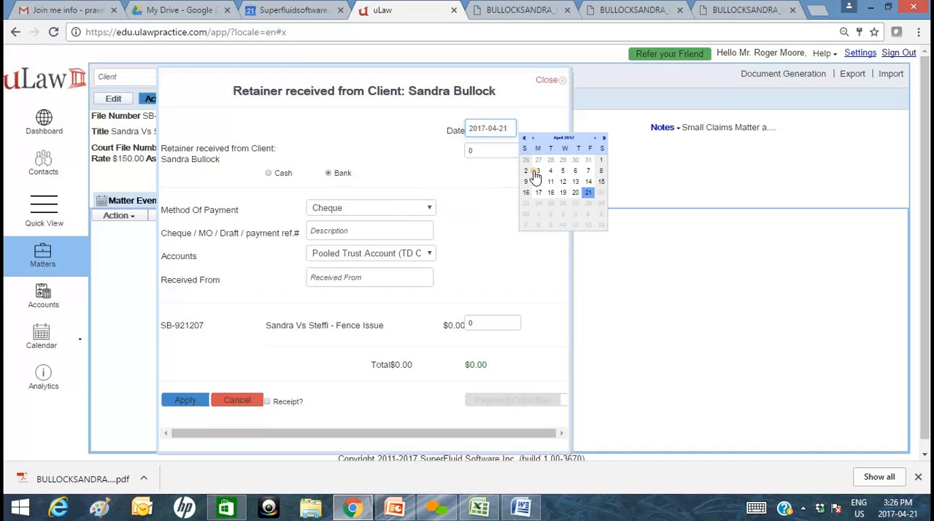
click(493, 151)
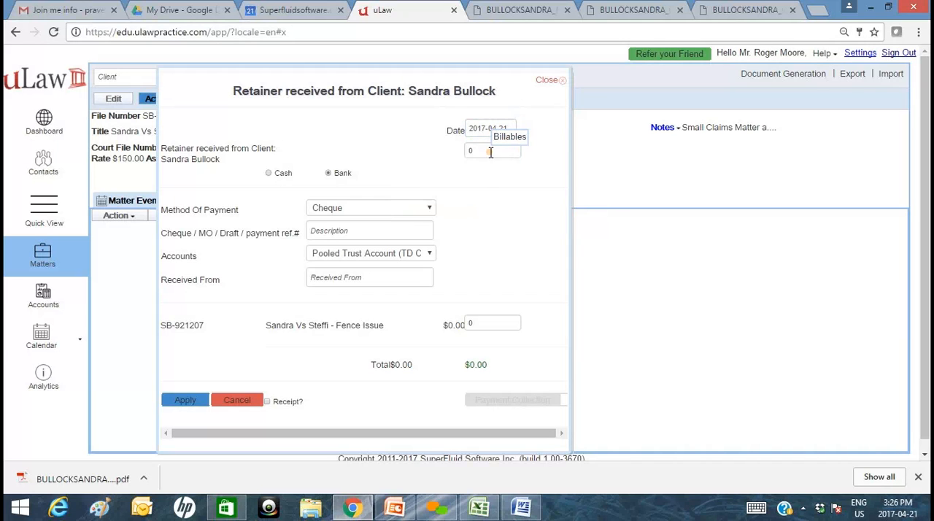
key(BackSpace)
text(500)
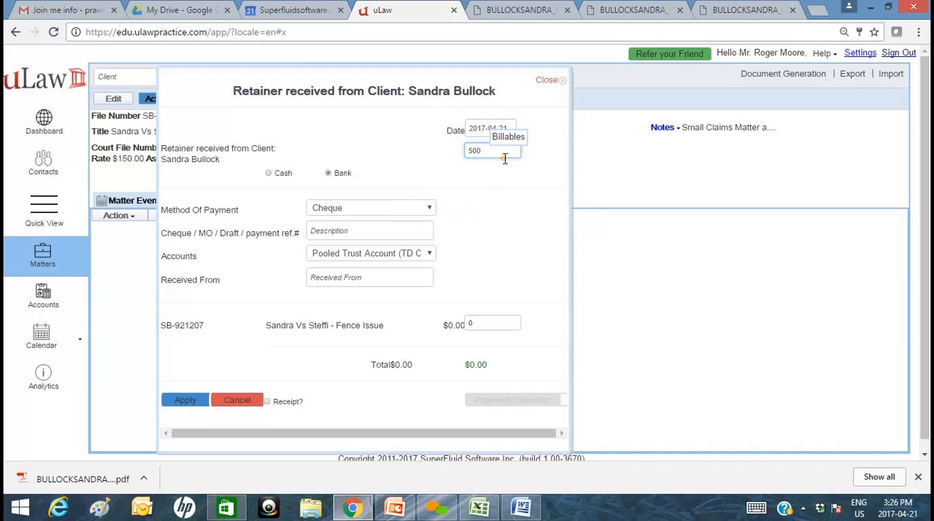
click(501, 167)
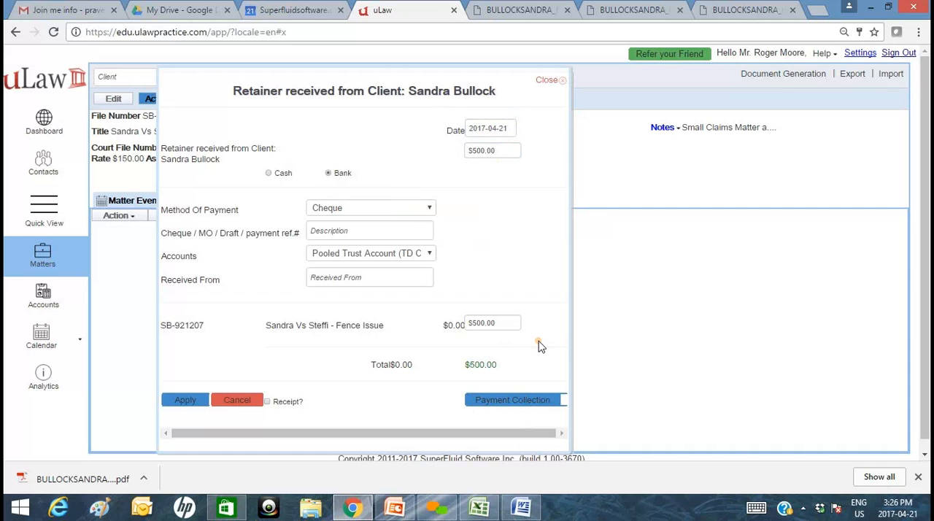
Start payment collection for the $500 retainer and validate all its fields to bring up the card payment form.
click(505, 405)
click(359, 207)
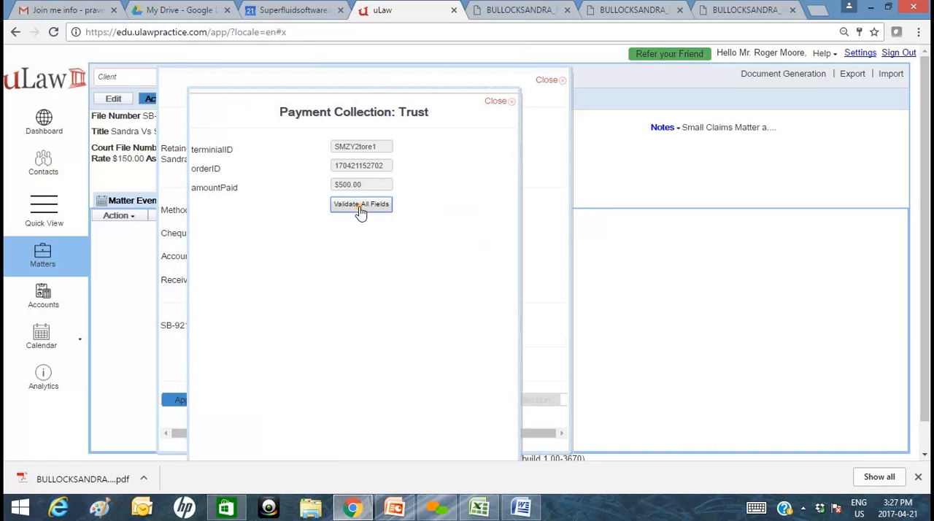
click(261, 207)
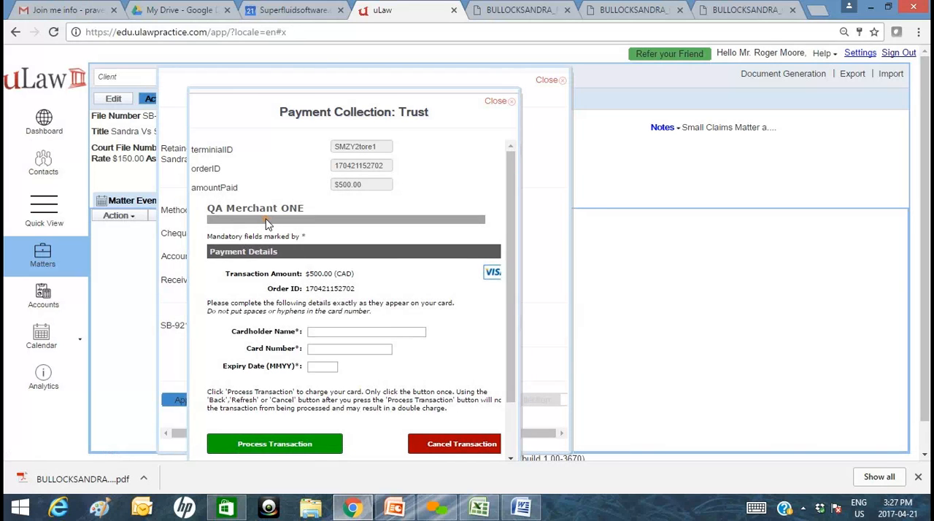
Fill in the cardholder's name, card number and expiry date, and process the $500 transaction.
click(329, 331)
text(SA)
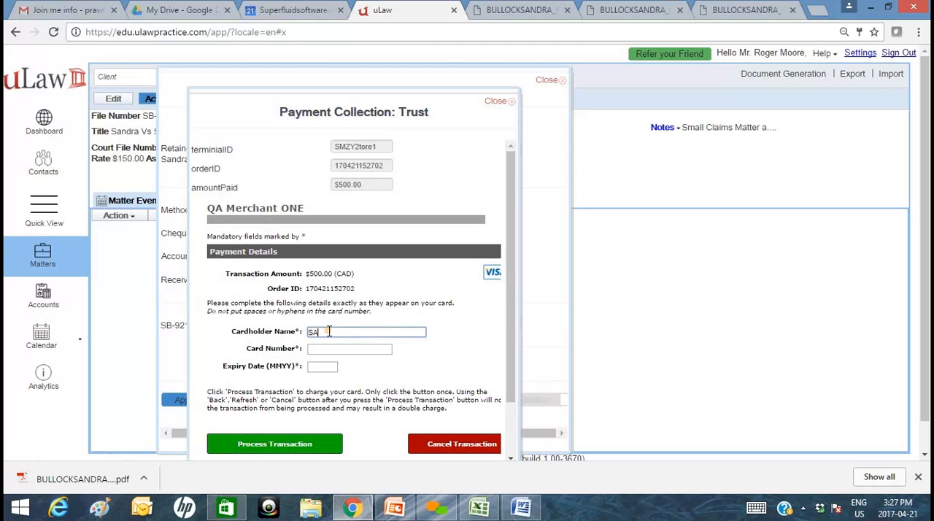
text(NDRA BULLOCK)
key(Tab)
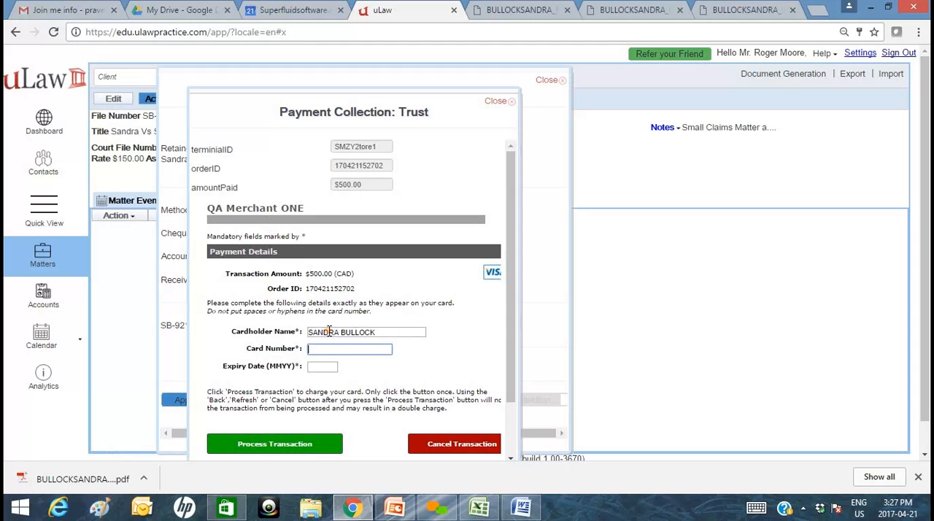
text(545)
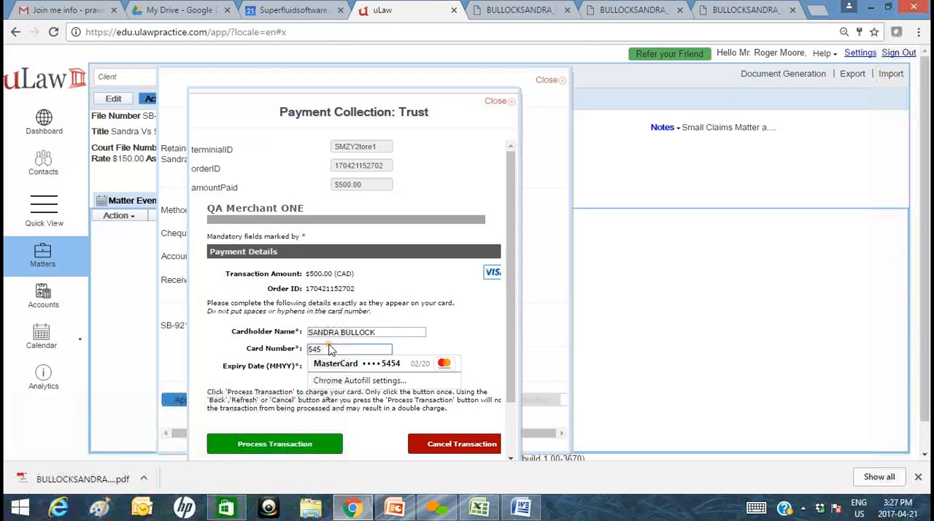
click(321, 363)
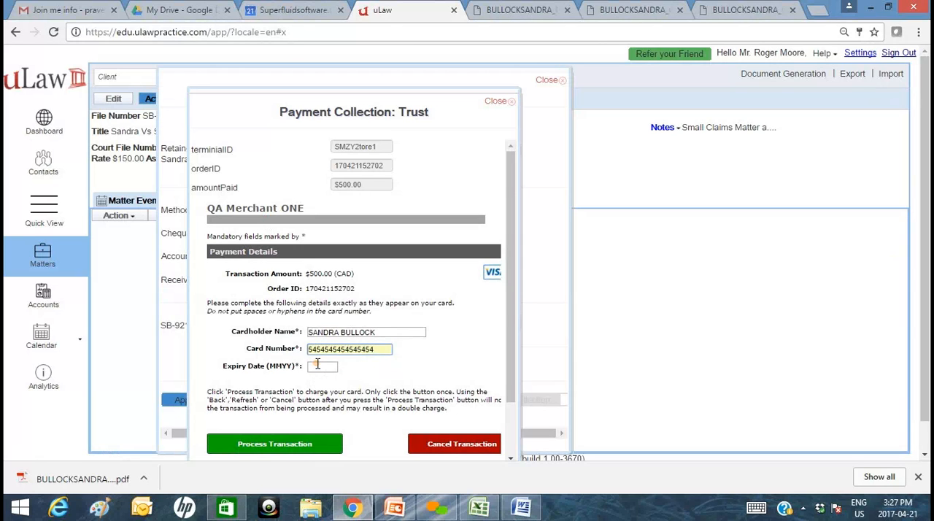
click(317, 365)
text(01)
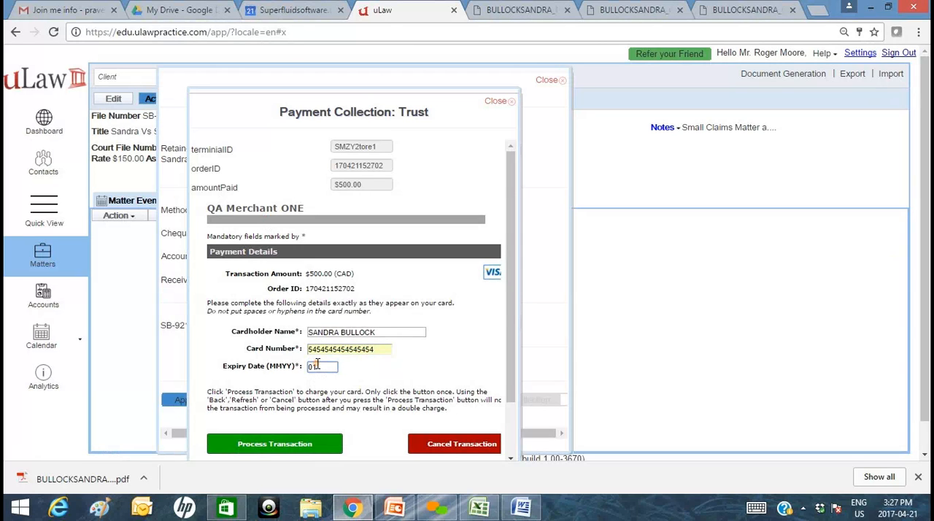
text(19)
click(295, 445)
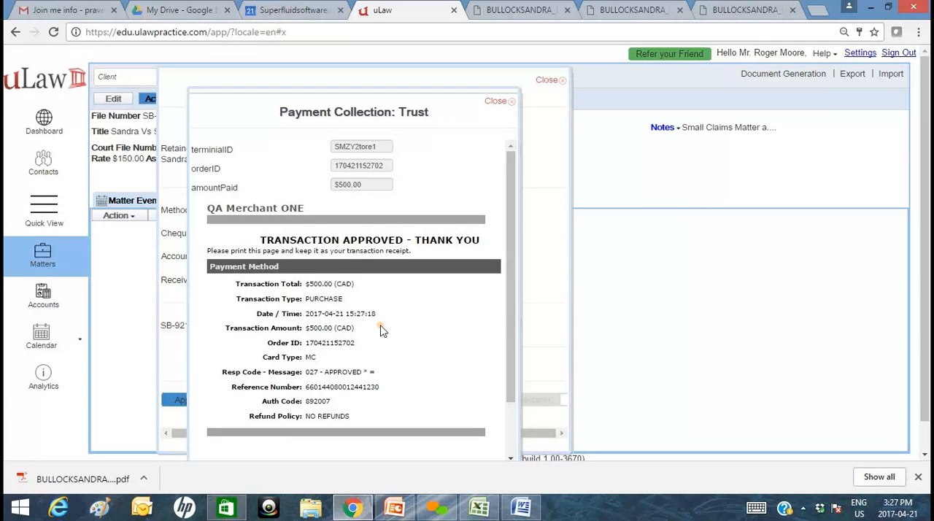
Copy the transaction's reference number from the payment result and close the payment collection window.
scroll(380, 328, down, 2)
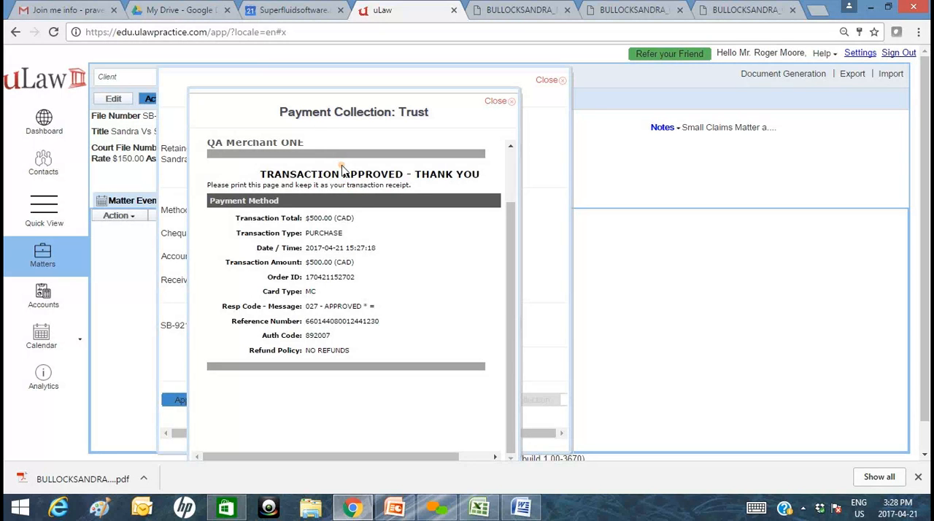
double_click(351, 322)
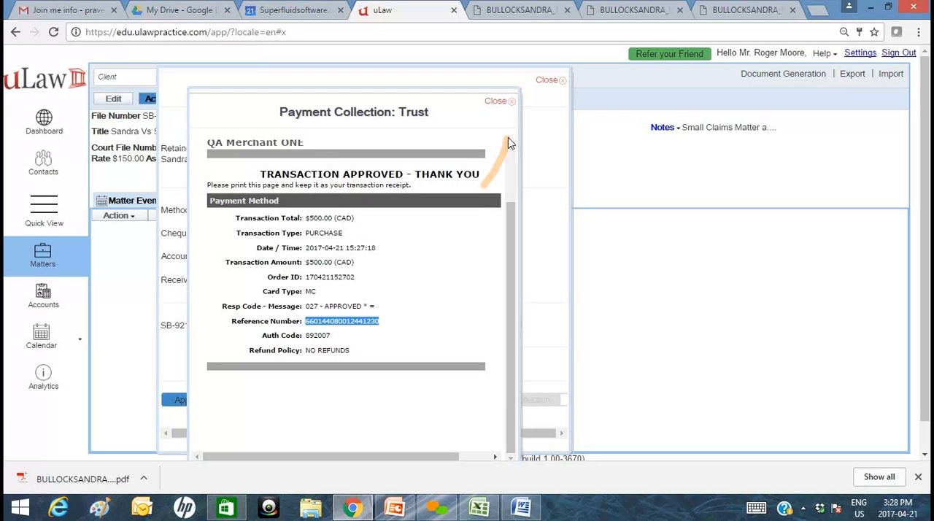
click(507, 103)
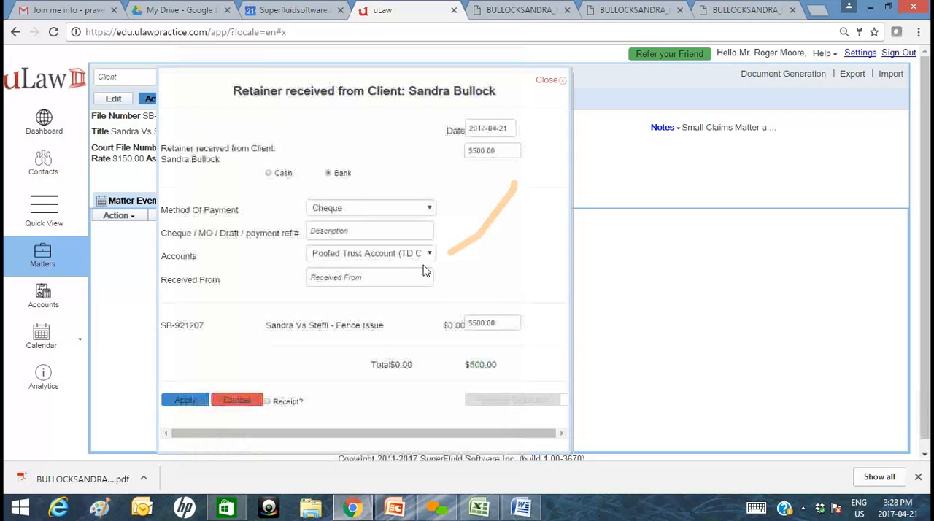
Set the retainer's payment method to Credit Card, enter the transaction's reference number, request a receipt, and apply the retainer.
click(368, 209)
click(369, 277)
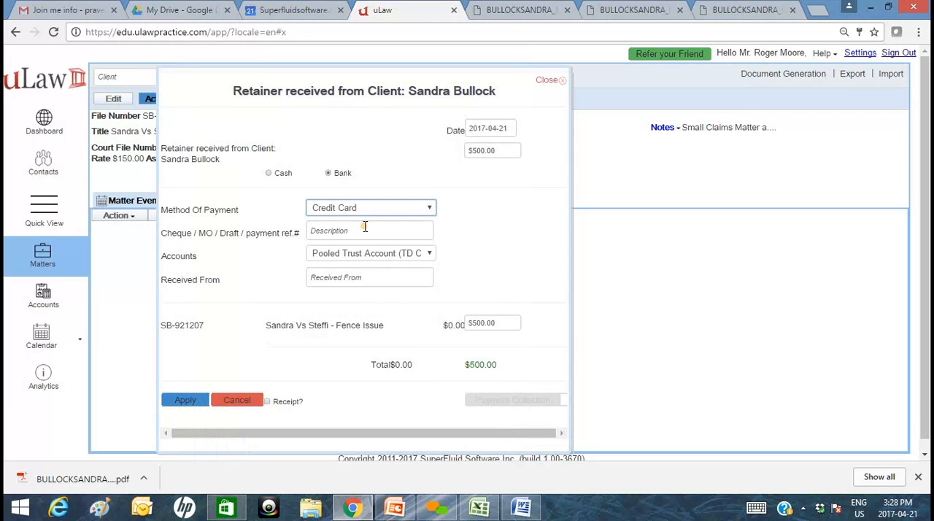
click(363, 232)
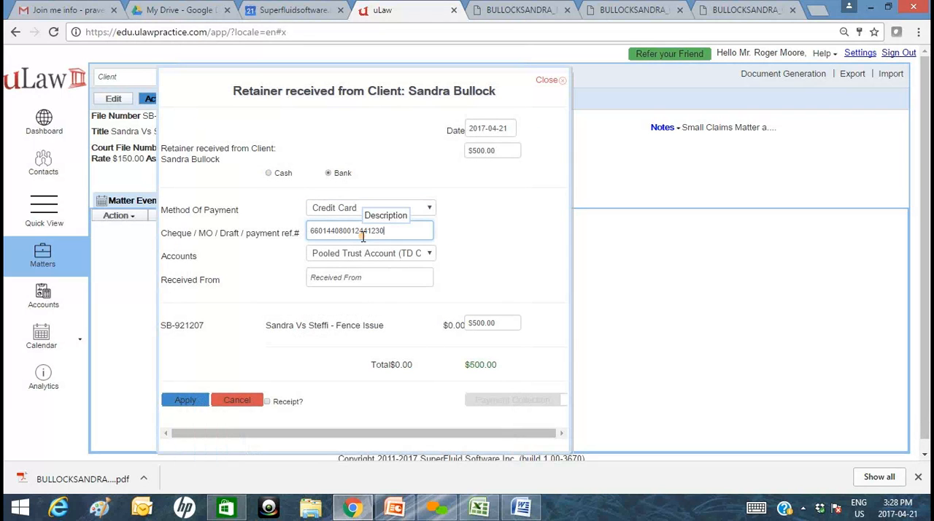
click(333, 280)
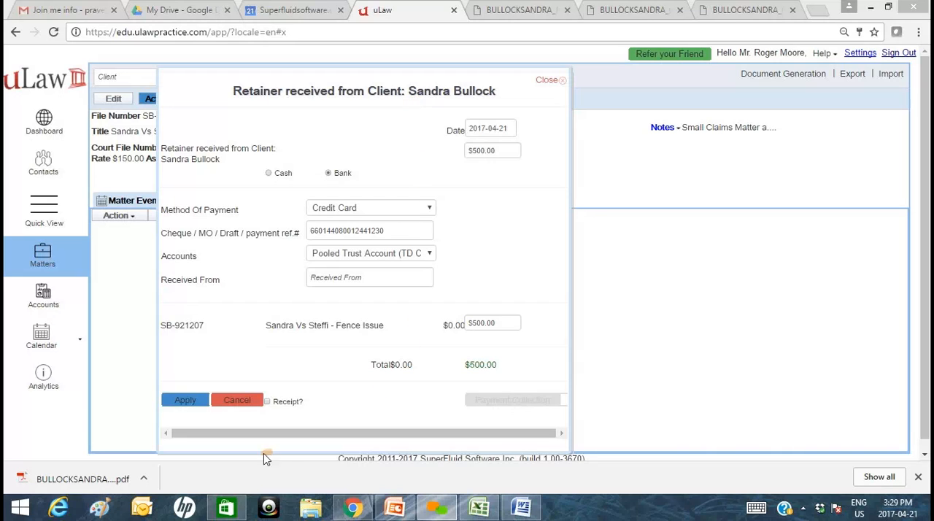
click(289, 407)
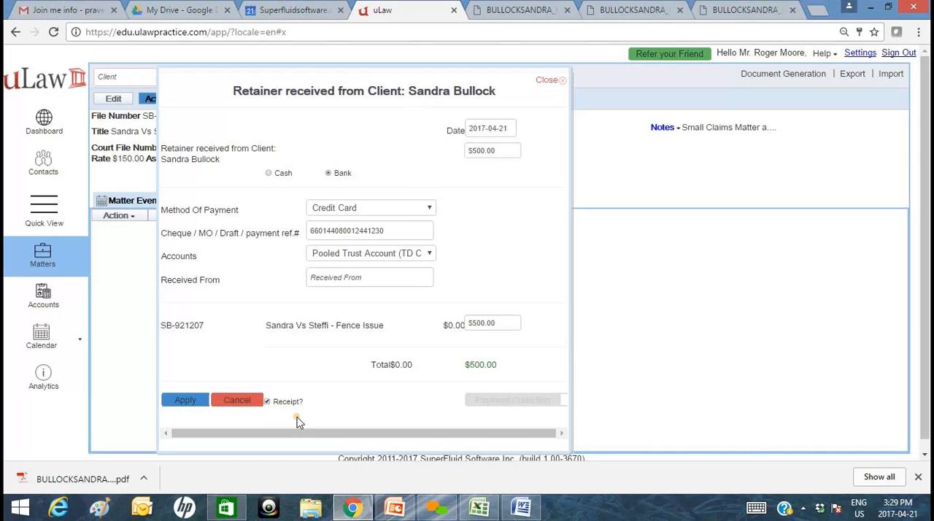
click(188, 401)
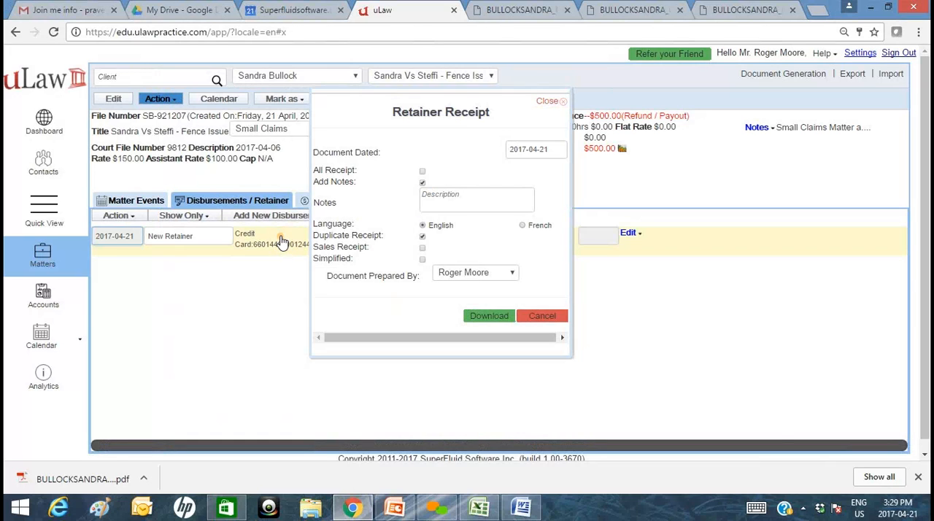
Enable Sales Receipt on the retainer receipt, keep the current preparer, download the document, and return to the uLaw matter.
triple_click(213, 131)
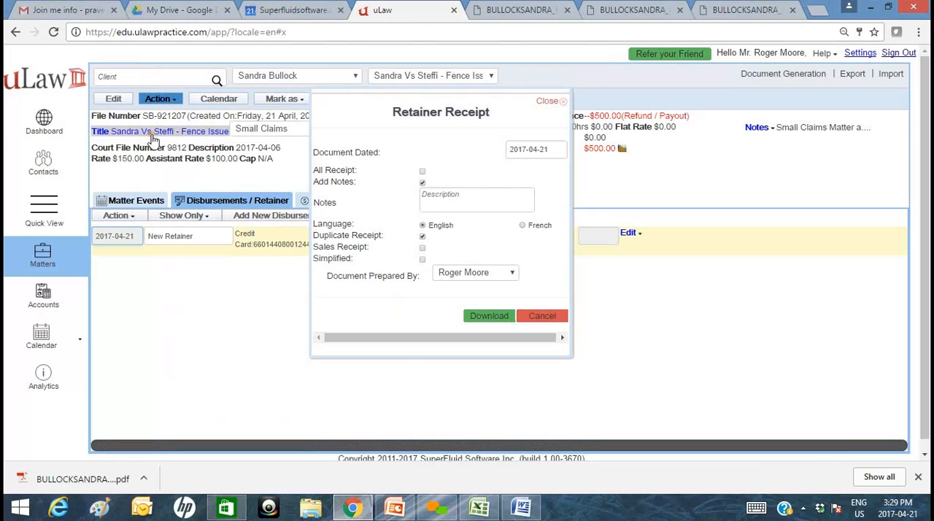
click(196, 231)
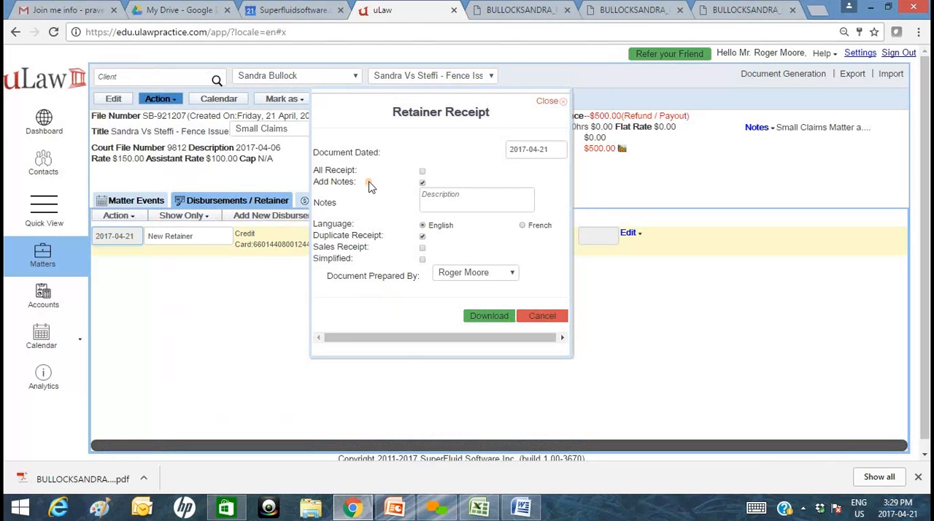
click(422, 249)
click(500, 277)
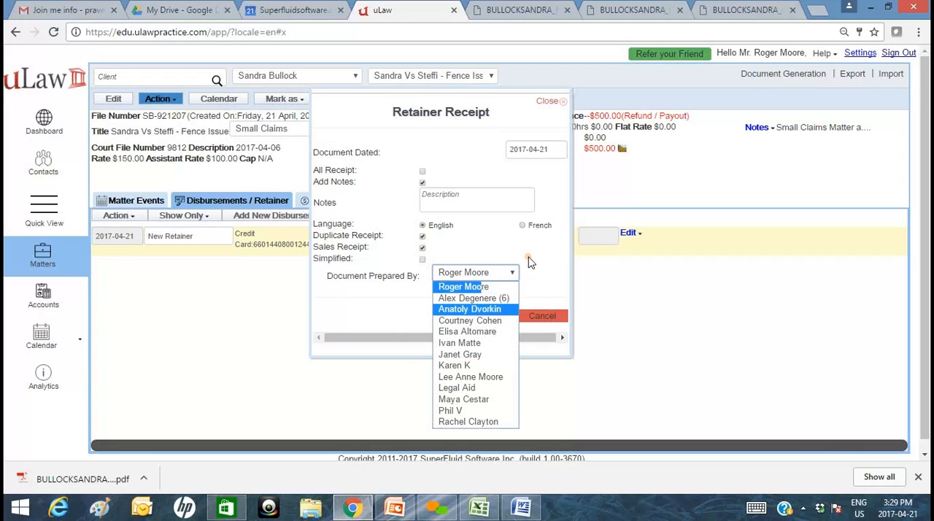
click(552, 271)
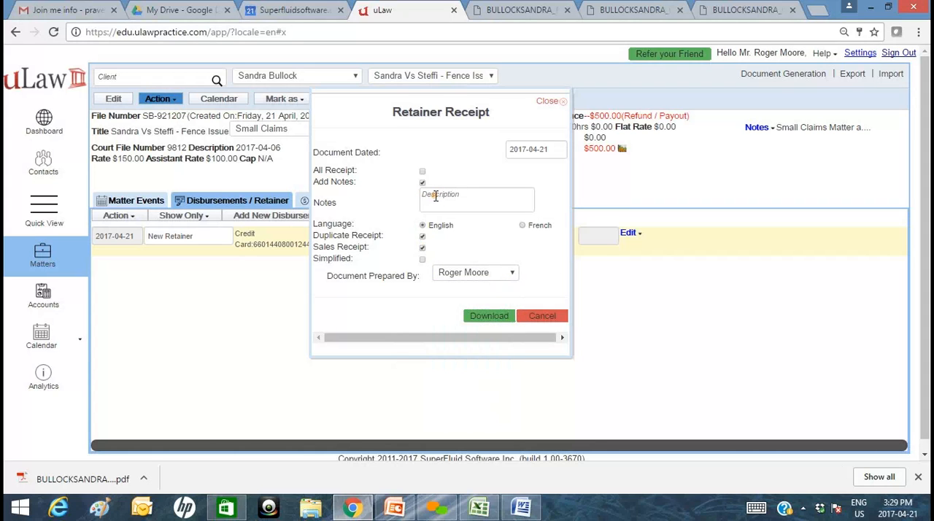
click(483, 315)
click(350, 14)
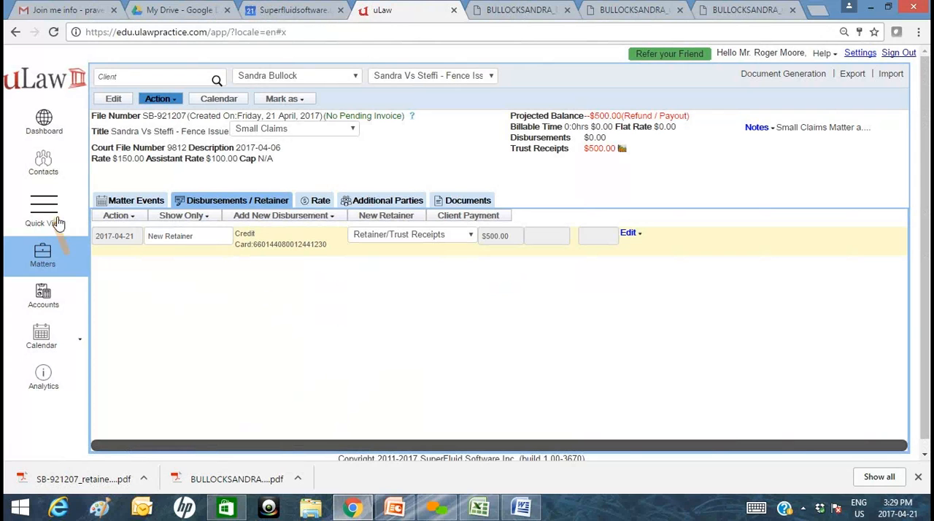
View the client's contact record, go back to the client's matter, and show its Matter Events.
click(42, 169)
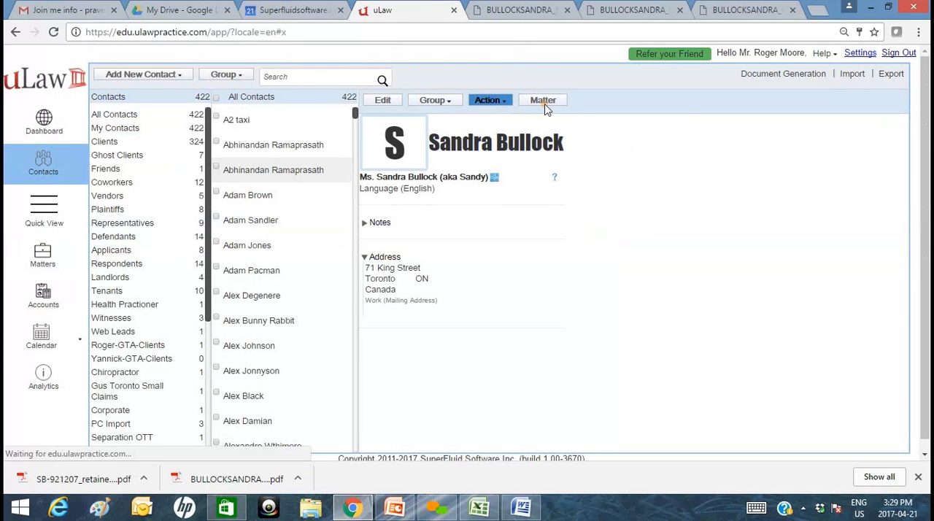
click(544, 102)
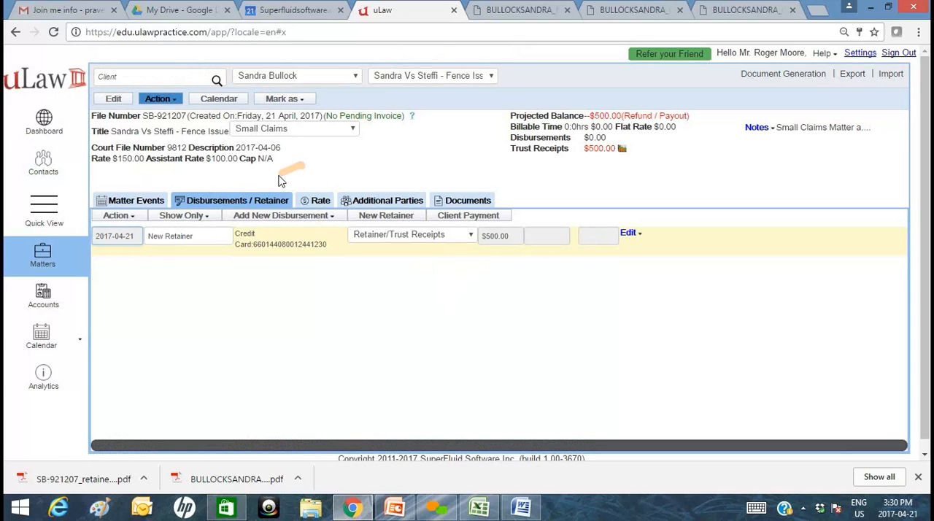
triple_click(138, 133)
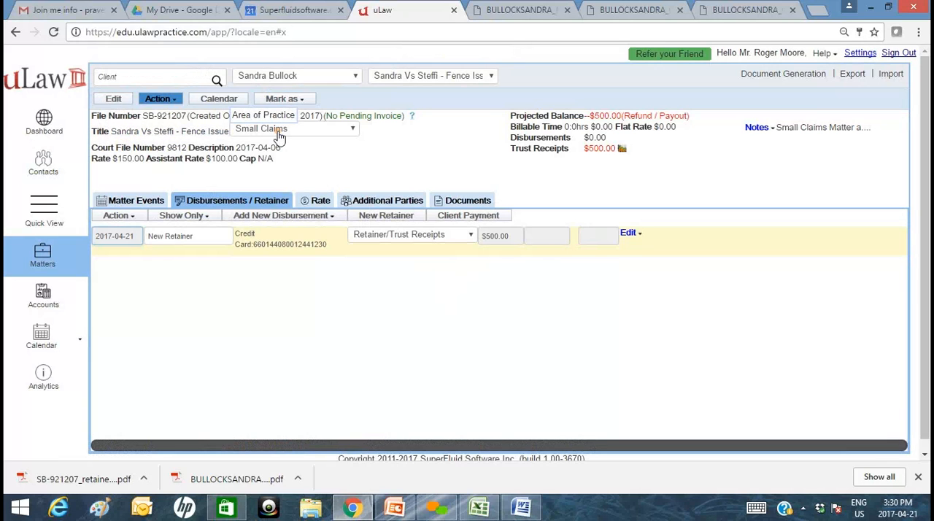
click(151, 202)
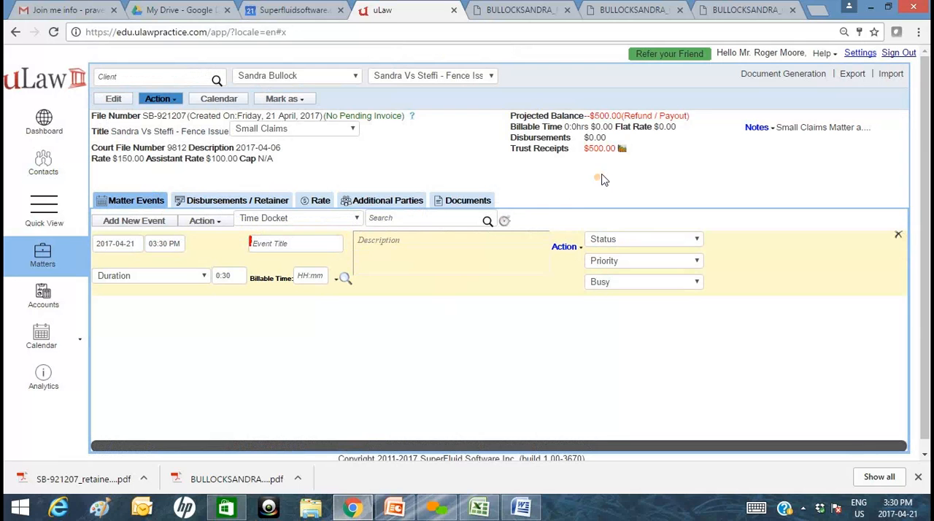
Switch to the Gmail inbox, compose a new message, and try to attach the downloaded retainer receipt PDF.
click(66, 10)
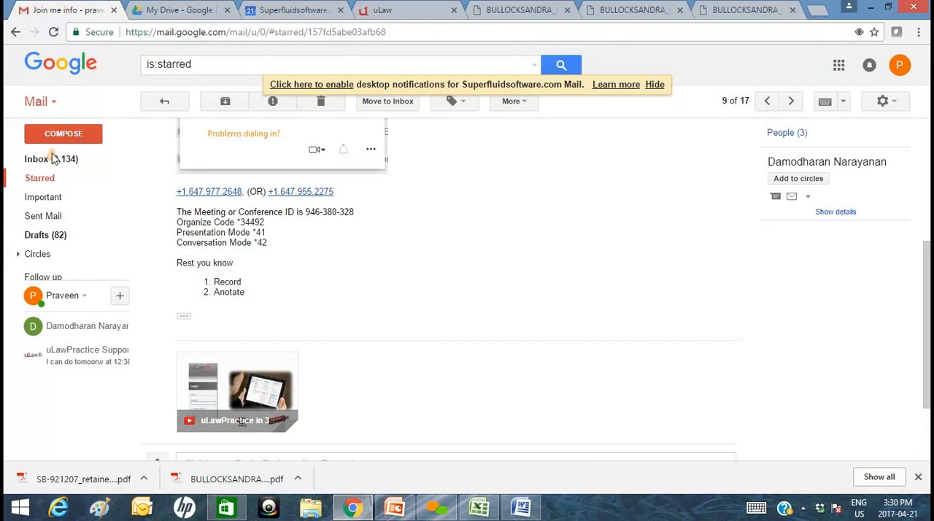
click(58, 156)
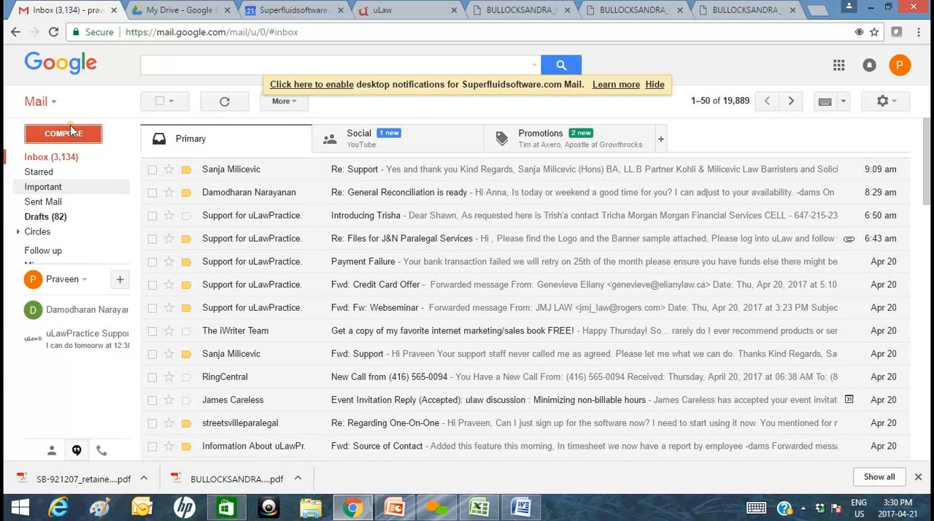
click(70, 131)
drag(78, 490, 647, 214)
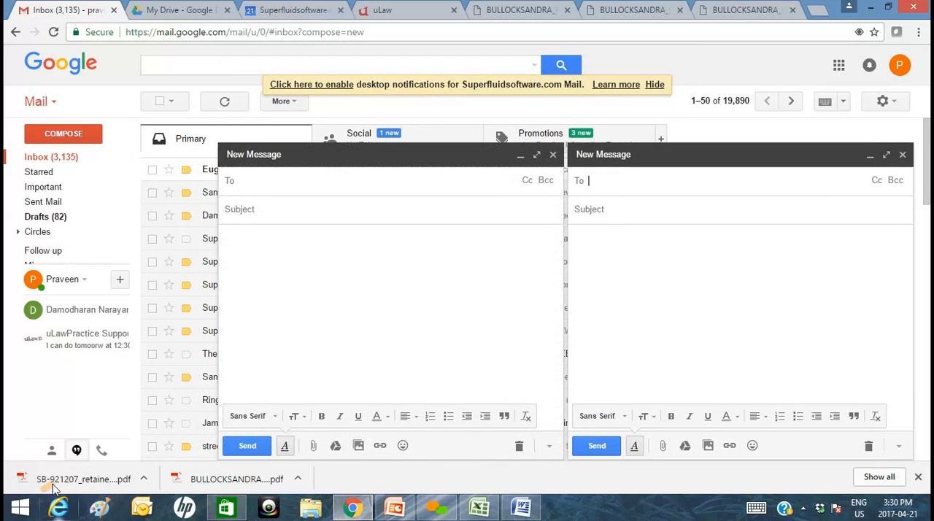
drag(51, 479, 290, 302)
Return to uLaw and examine the matter's projected balance and its available payment, trust and discount actions.
click(409, 8)
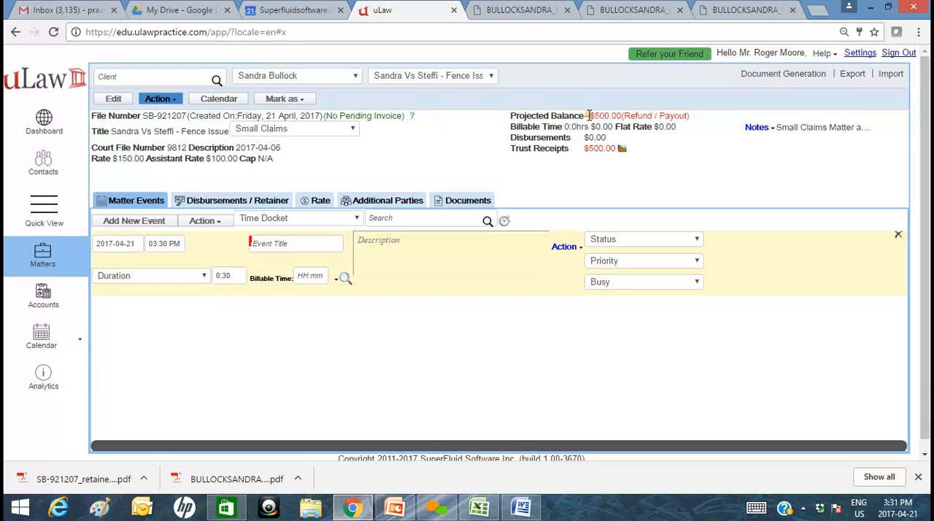
drag(588, 115, 688, 115)
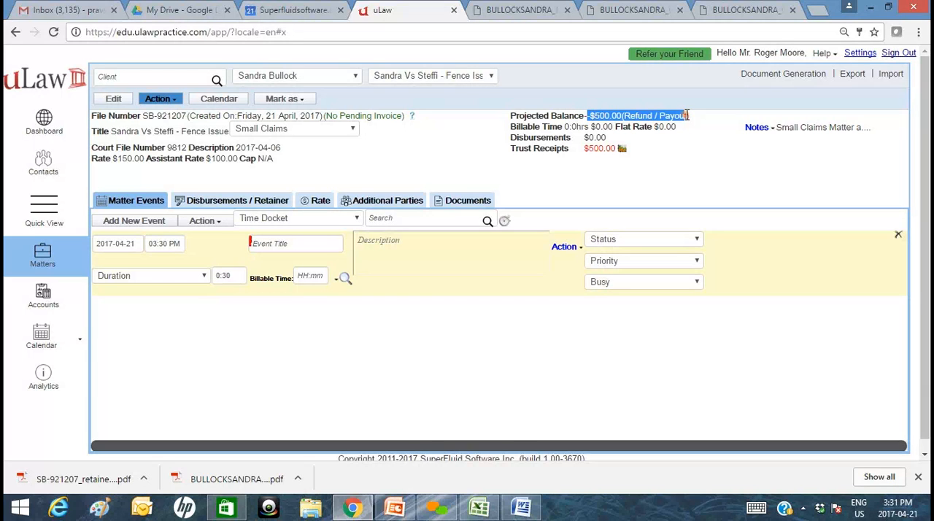
click(694, 192)
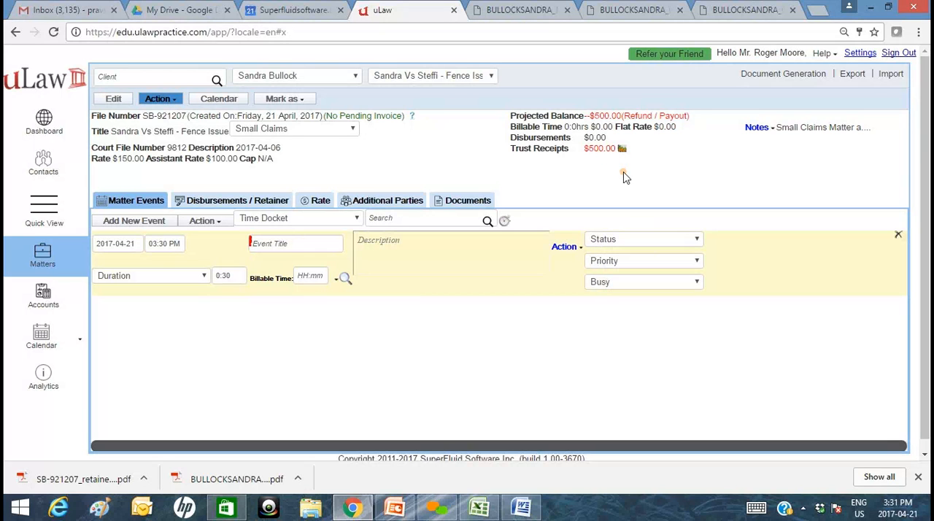
click(157, 106)
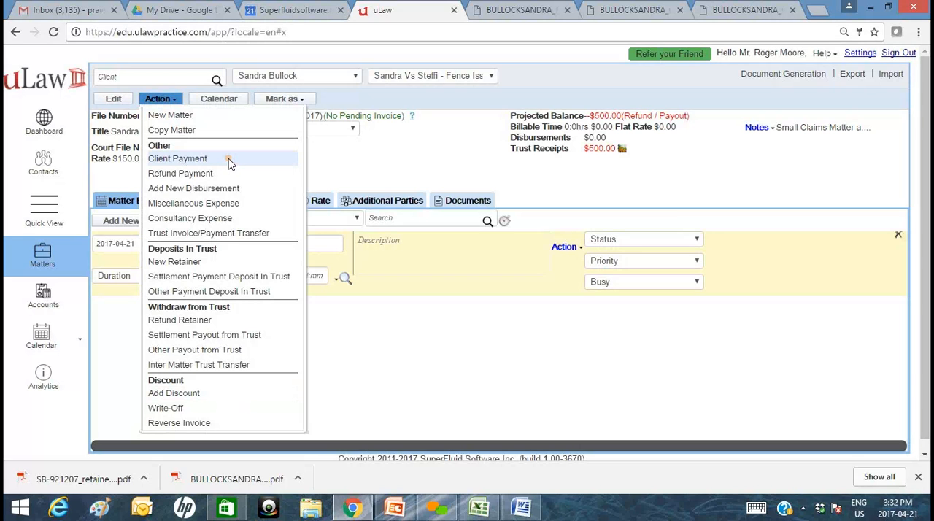
click(407, 174)
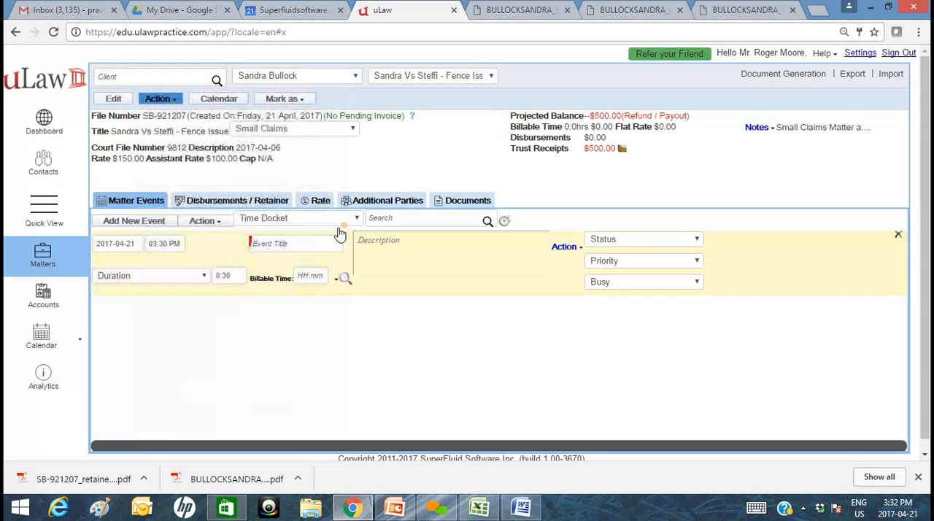
Examine the available types of new disbursement and the matter's payment, trust and discount actions.
click(248, 201)
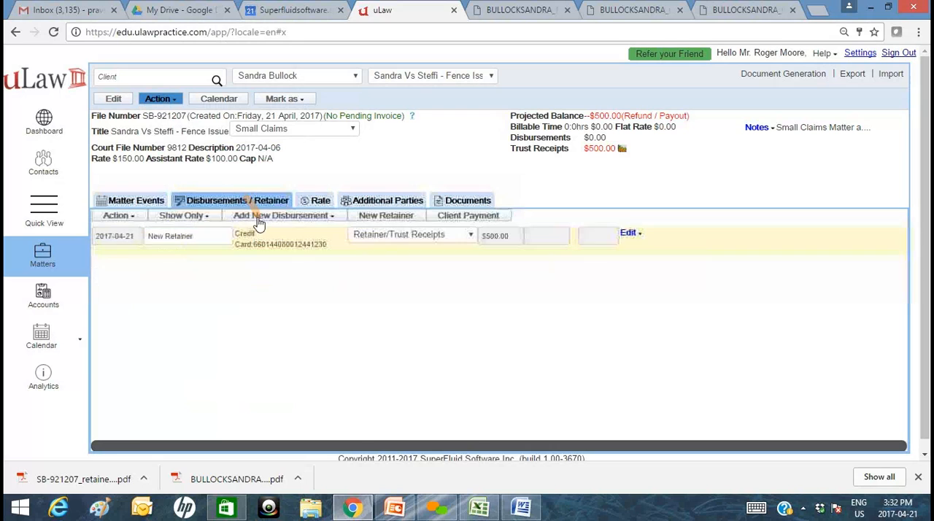
click(296, 218)
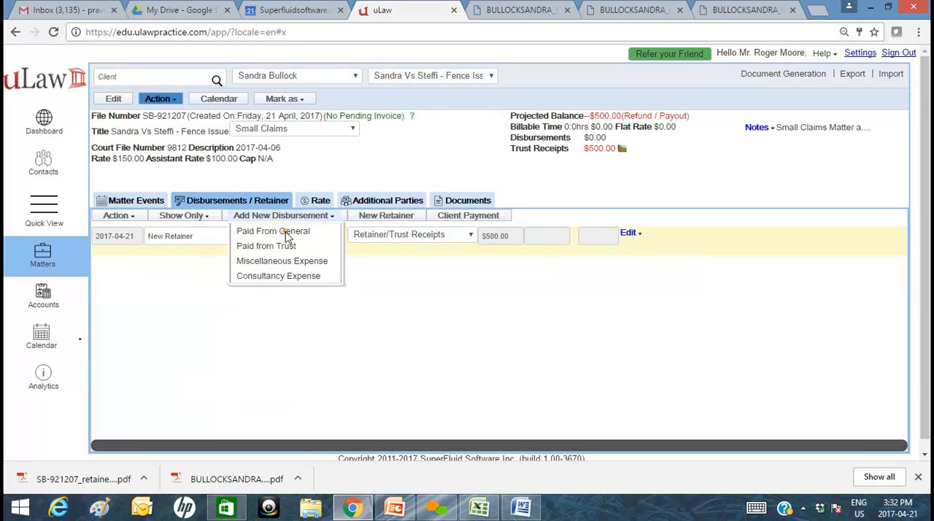
click(411, 152)
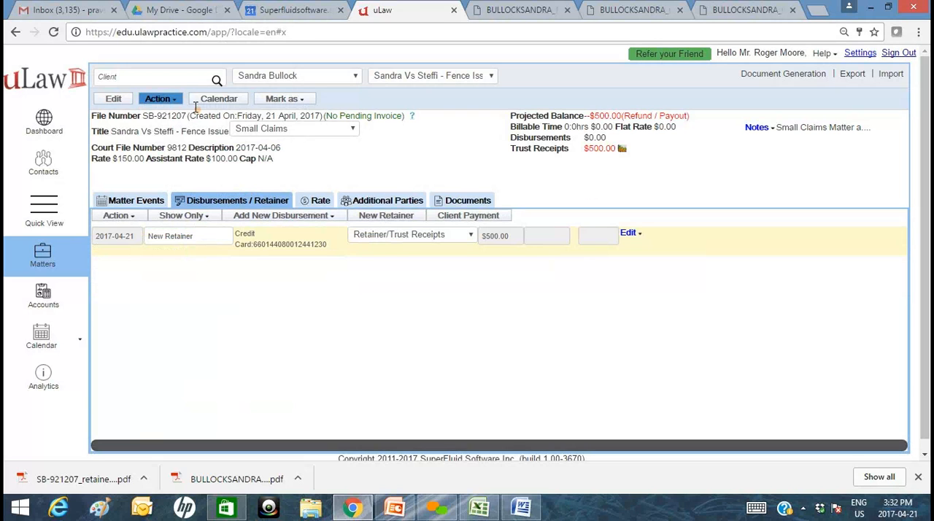
click(174, 102)
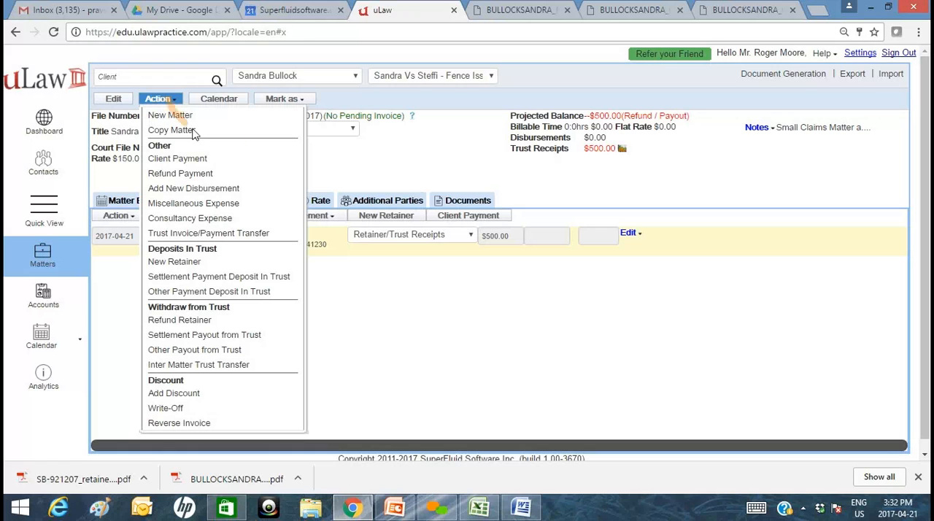
click(400, 169)
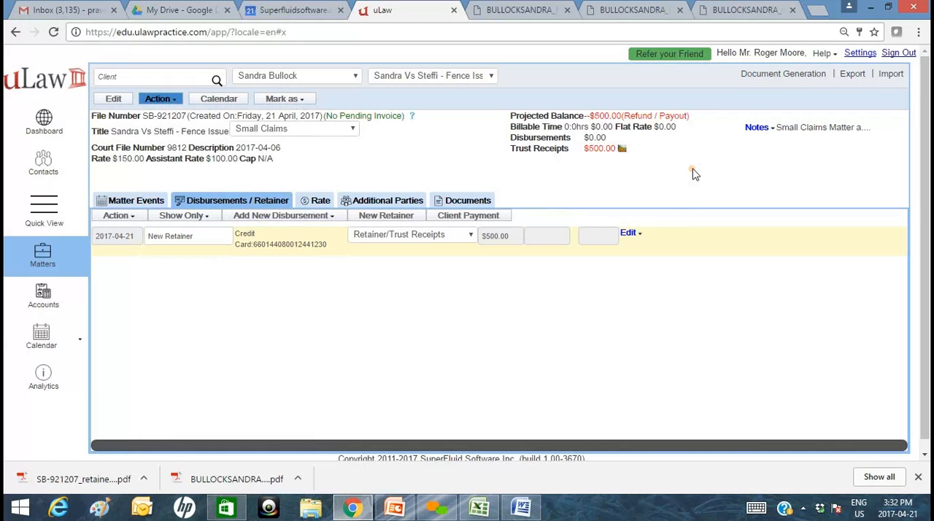
Return to the Matter Events, keep the start date 2017-04-21, and title the blank event Initial Client Meeting.
click(149, 199)
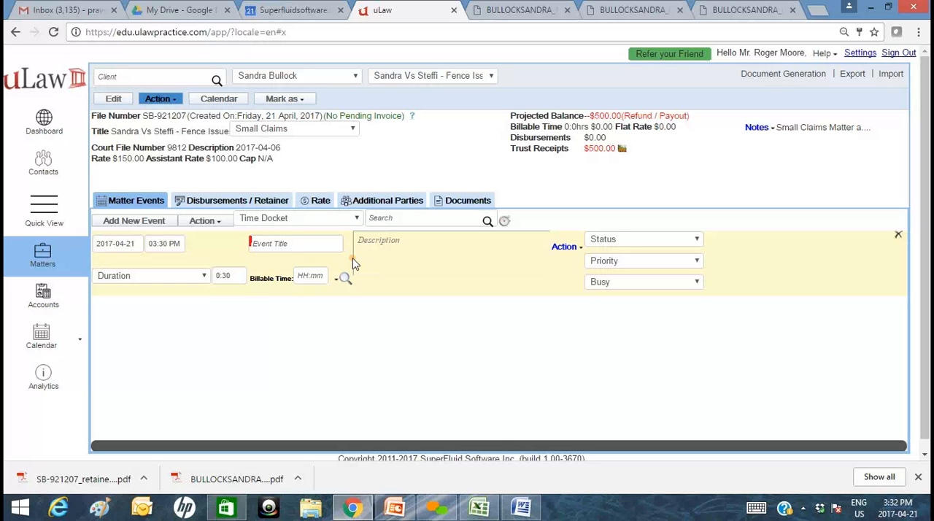
click(298, 244)
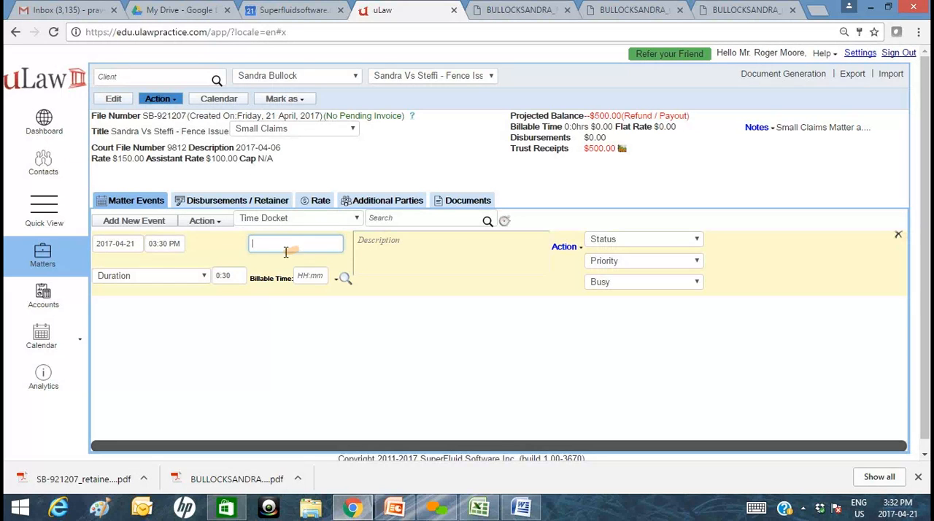
click(128, 244)
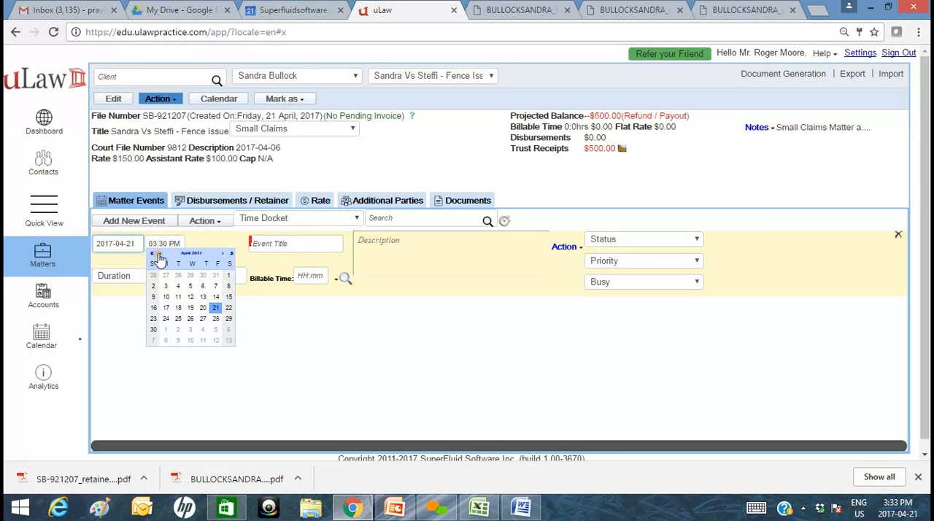
click(127, 331)
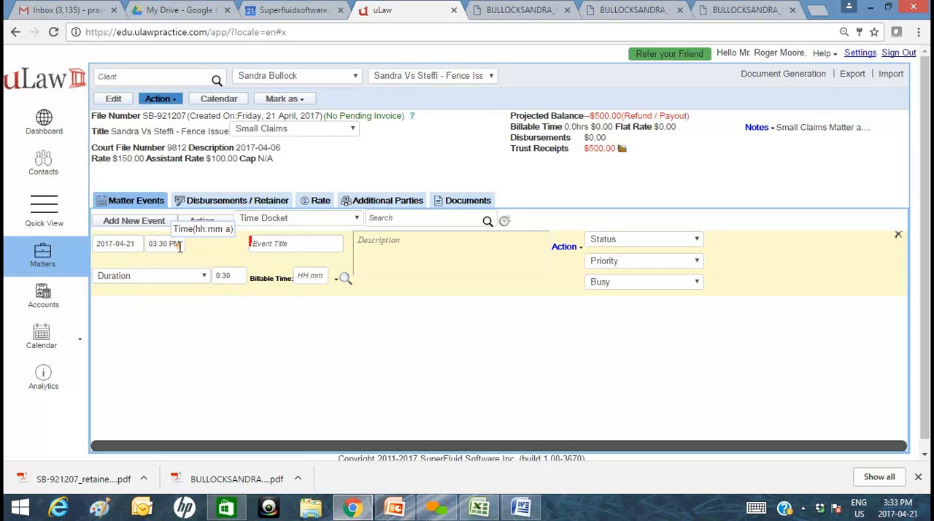
click(273, 250)
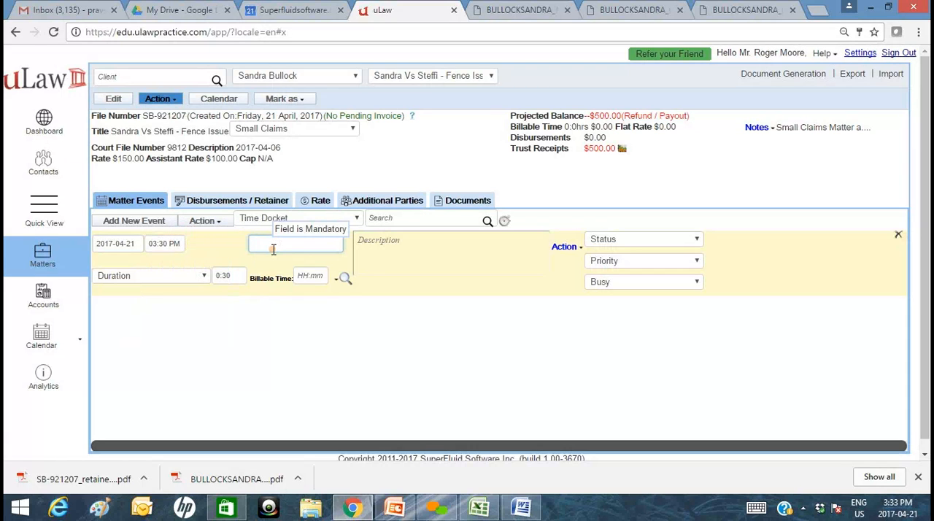
text(Initi)
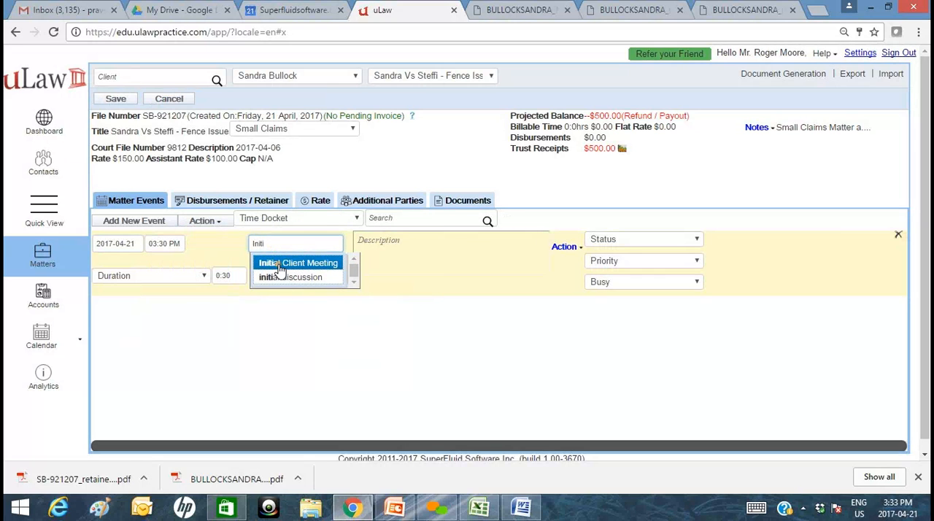
click(280, 264)
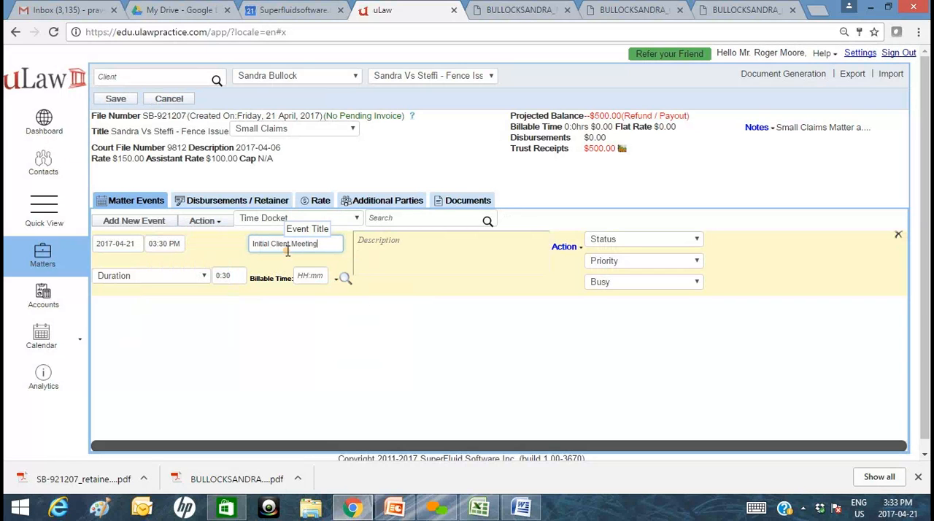
Add the description "This is the first meeting with the client" to the Initial Client Meeting event.
click(386, 243)
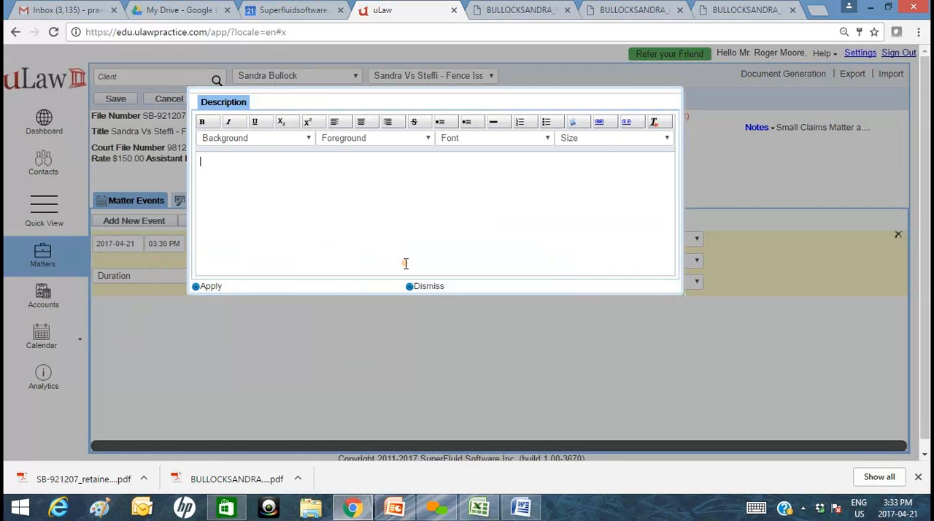
text(This is the first meeting w)
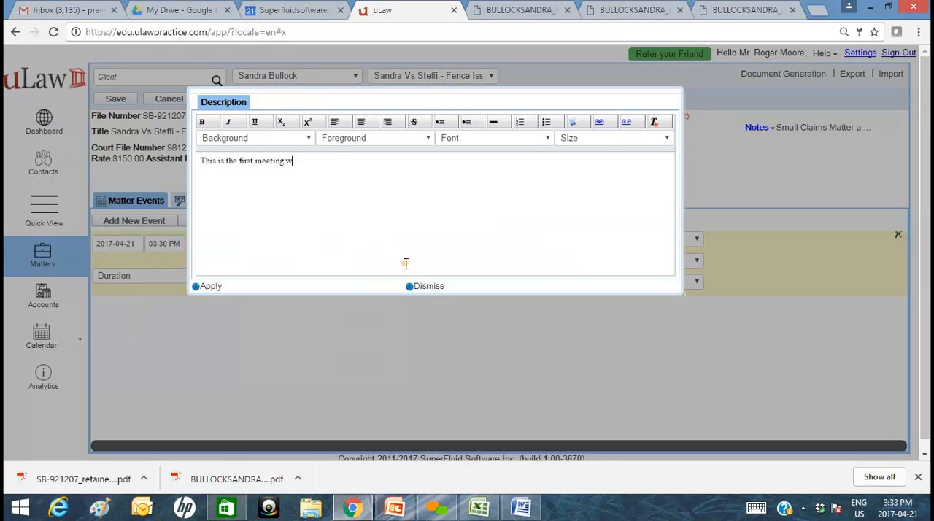
text(ith the client)
click(207, 287)
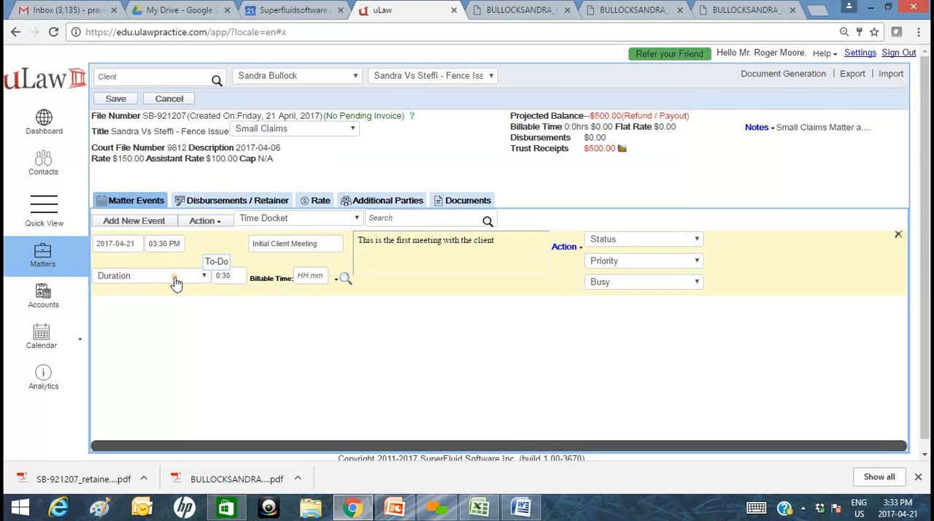
Set the Initial Client Meeting's duration to 1:00.
click(230, 278)
click(251, 306)
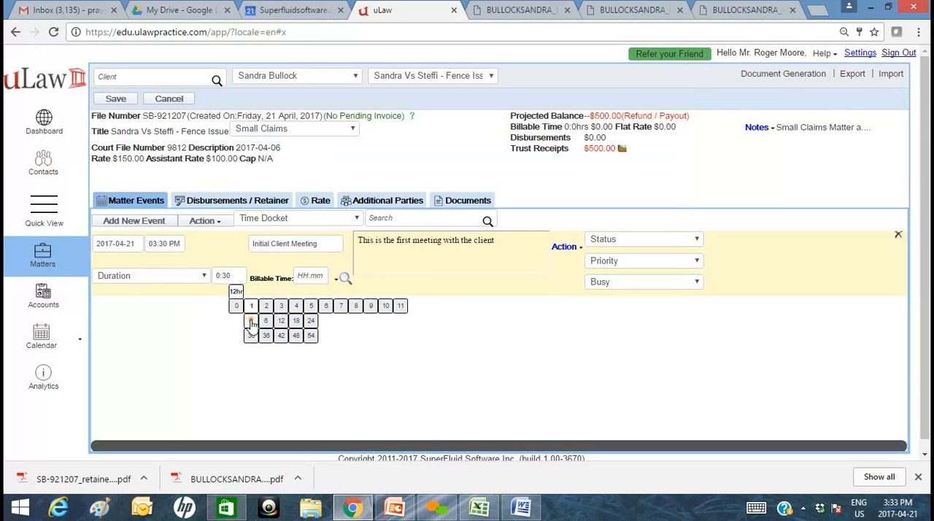
click(253, 328)
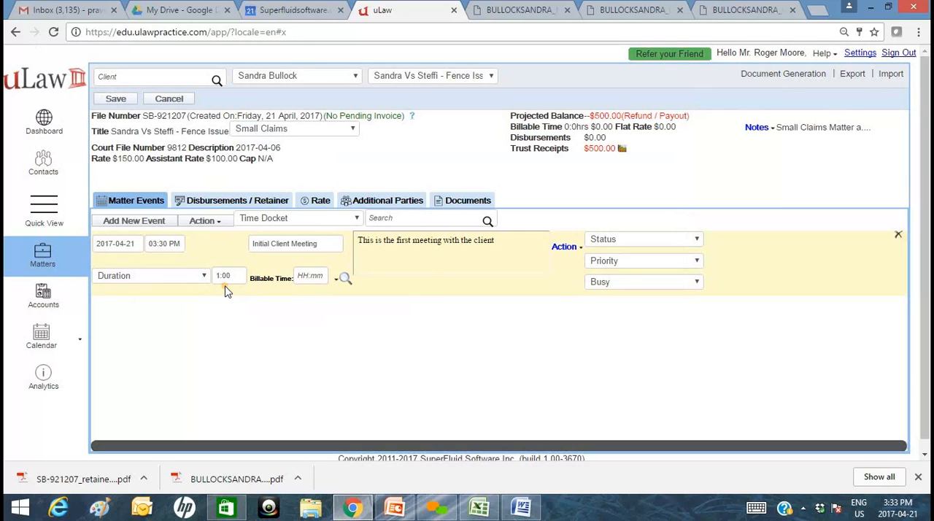
Set the Initial Client Meeting's billable time to 2:00.
click(311, 277)
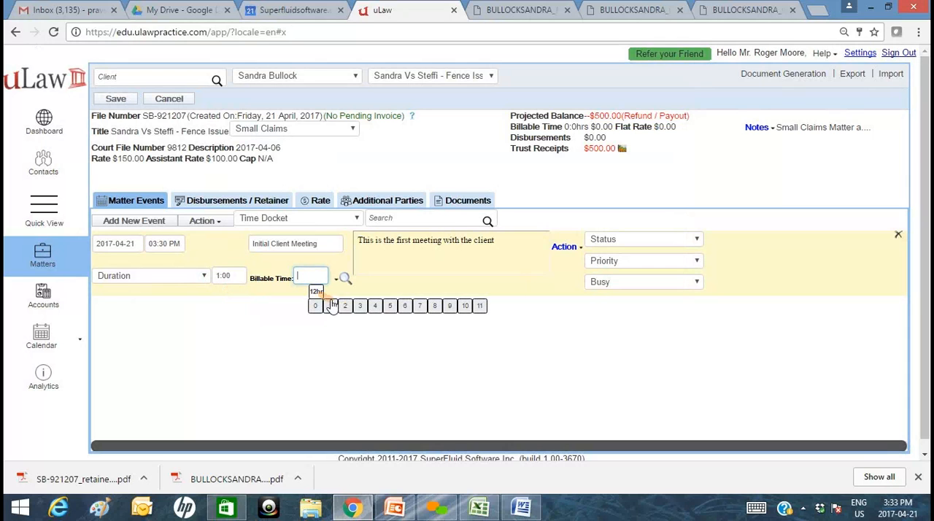
click(345, 306)
click(345, 326)
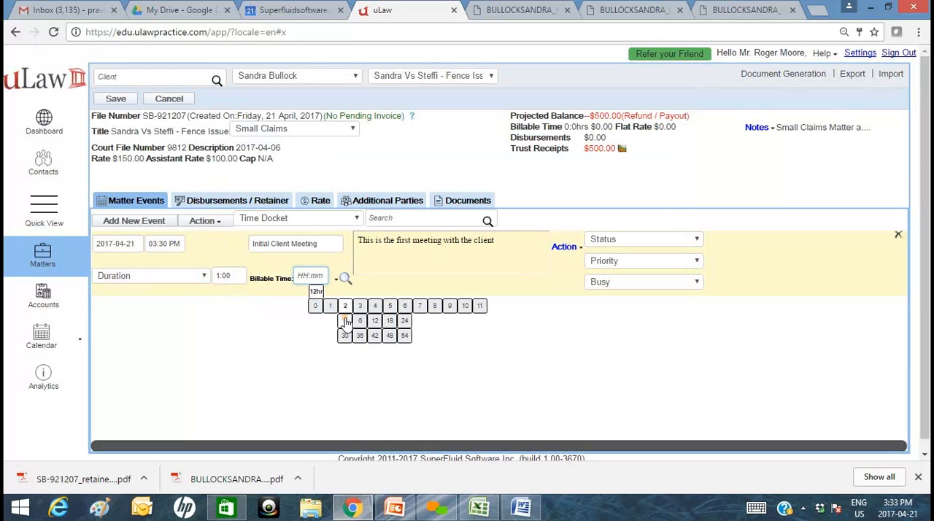
Change the Initial Client Meeting's billable time to 0:30 and save the matter.
click(311, 276)
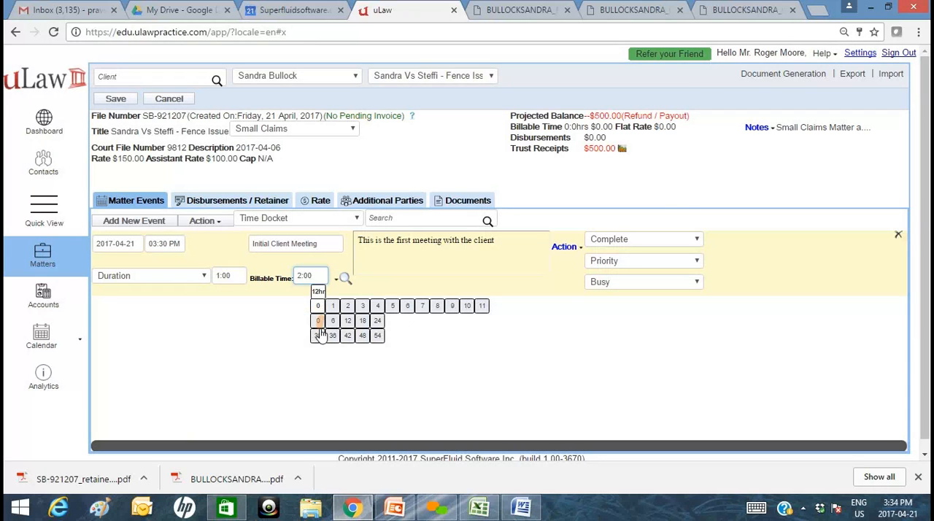
click(318, 336)
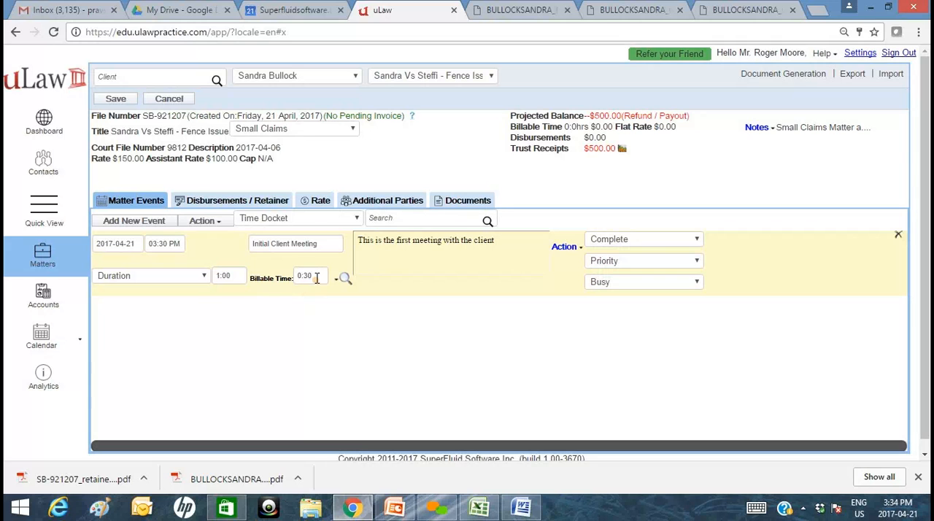
click(111, 100)
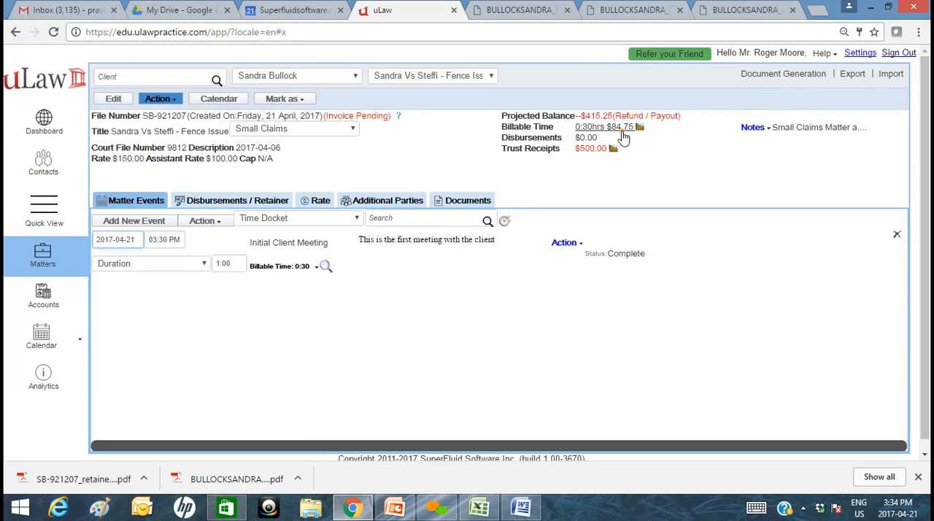
Add a new matter event titled Document drafting and bill it at a flat rate of $100.
click(162, 221)
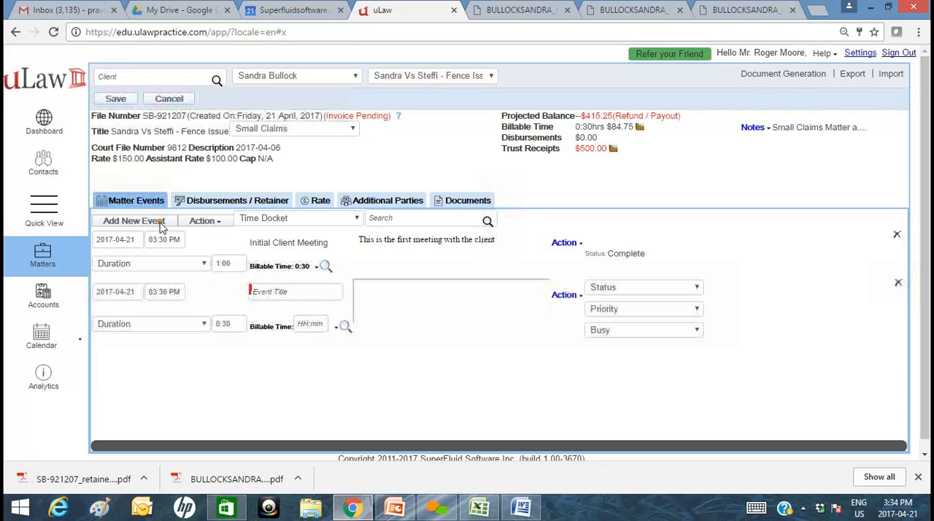
click(278, 294)
text(Doc)
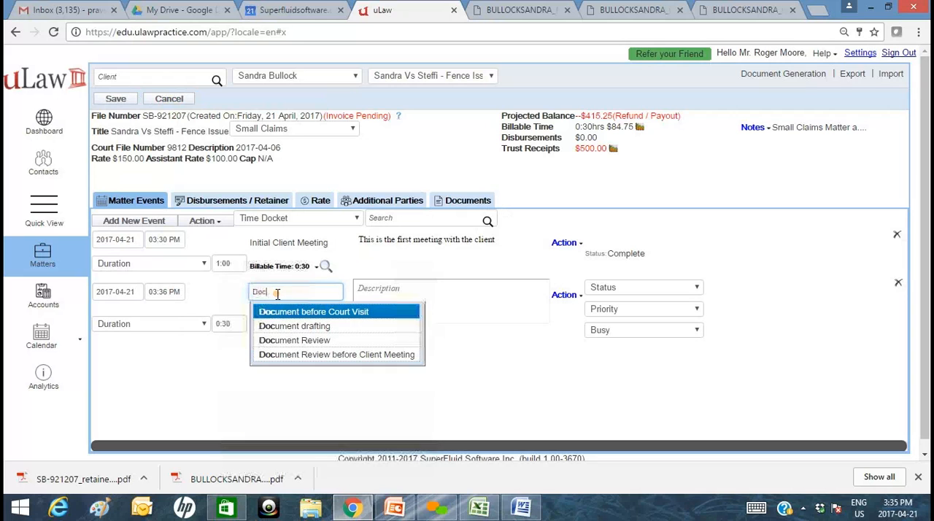
click(291, 330)
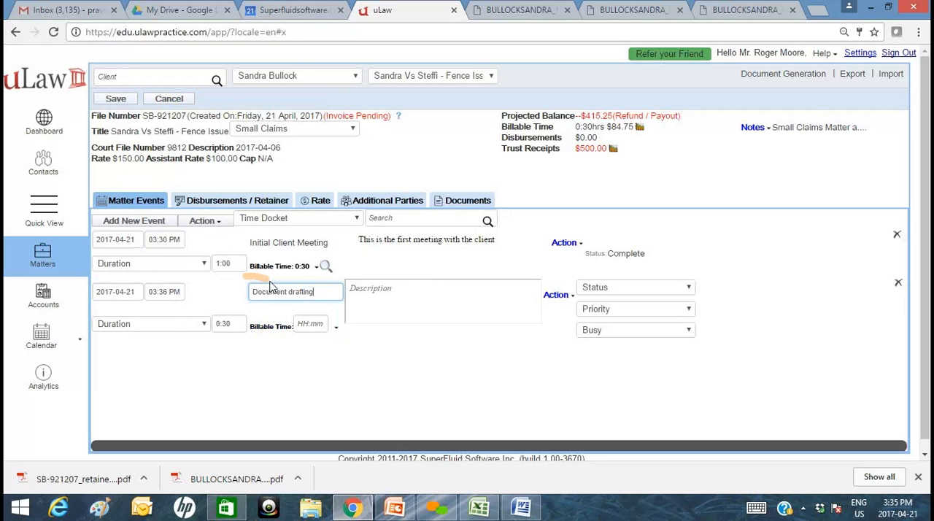
click(335, 329)
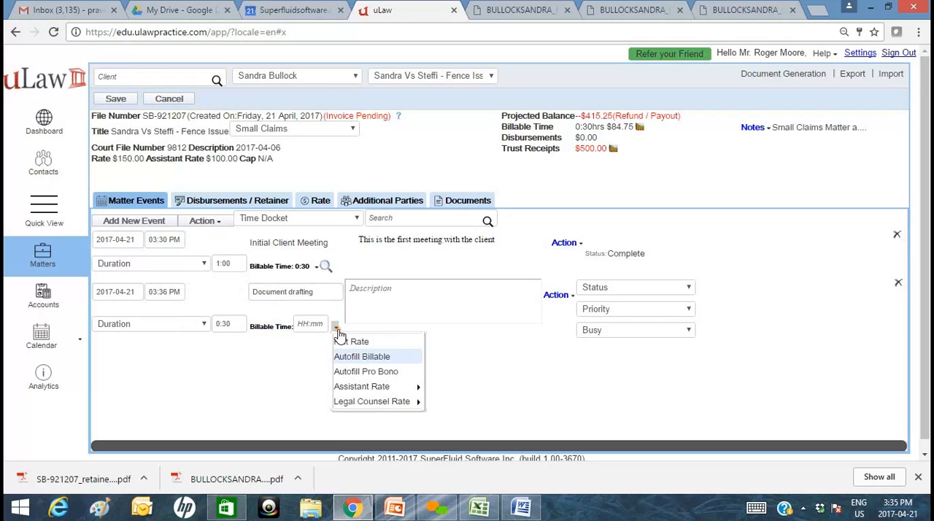
click(347, 342)
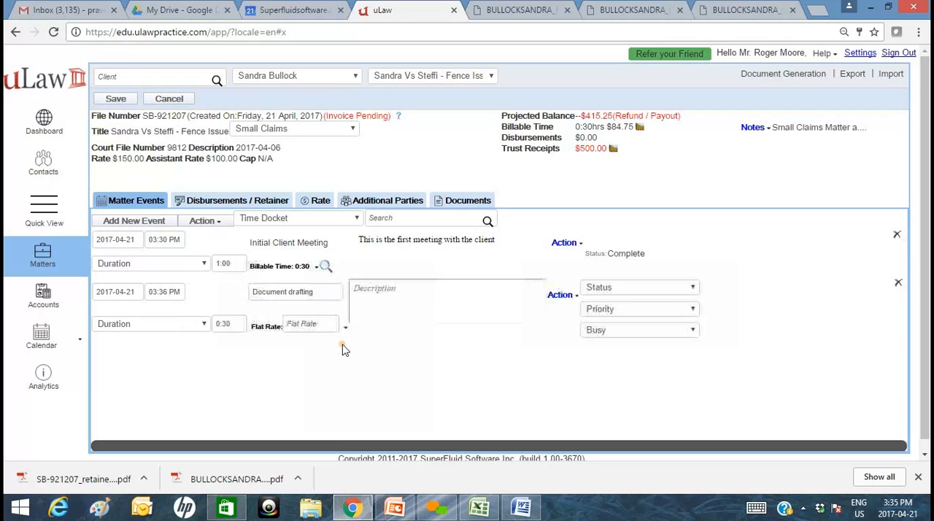
click(305, 328)
text(100)
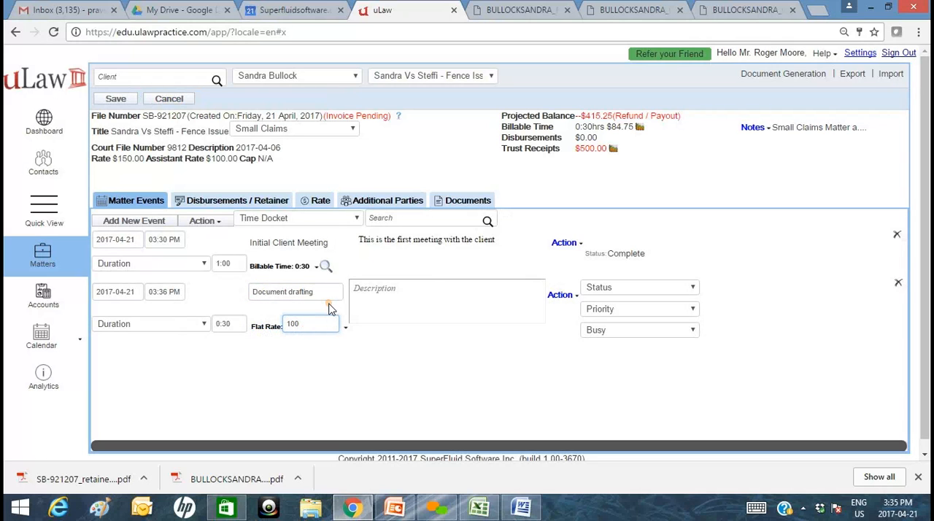
Describe the Document drafting event as "This is a flat rate docket for Document Drafting" and save the matter.
click(429, 305)
text(This)
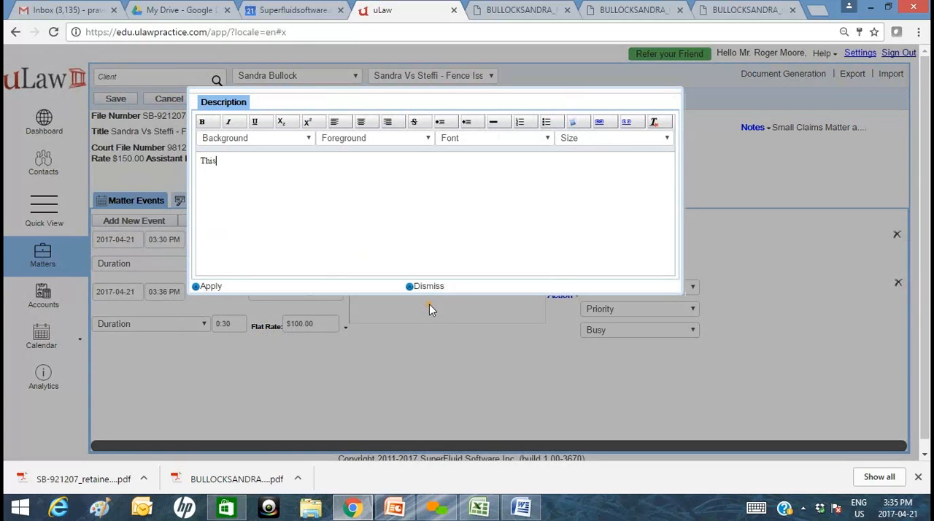
text( is a flat rate docket for Document )
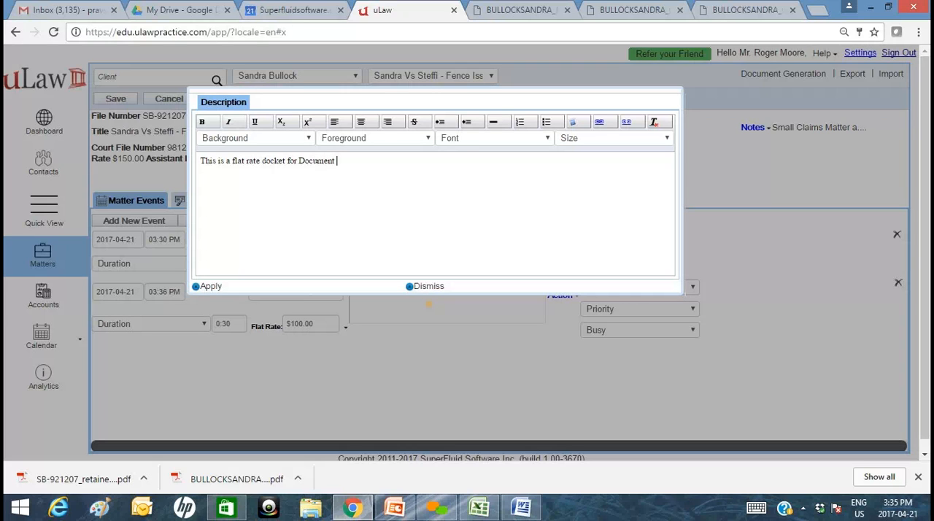
text(Drafting)
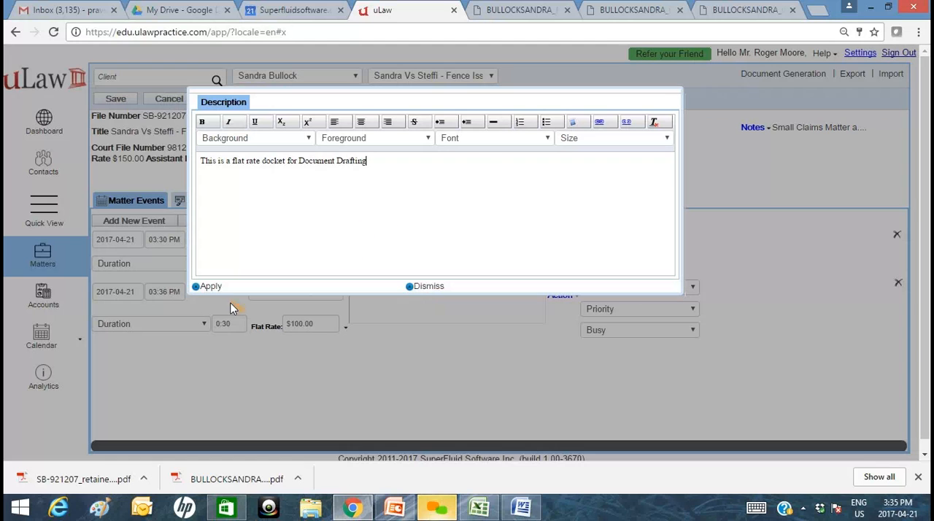
click(198, 287)
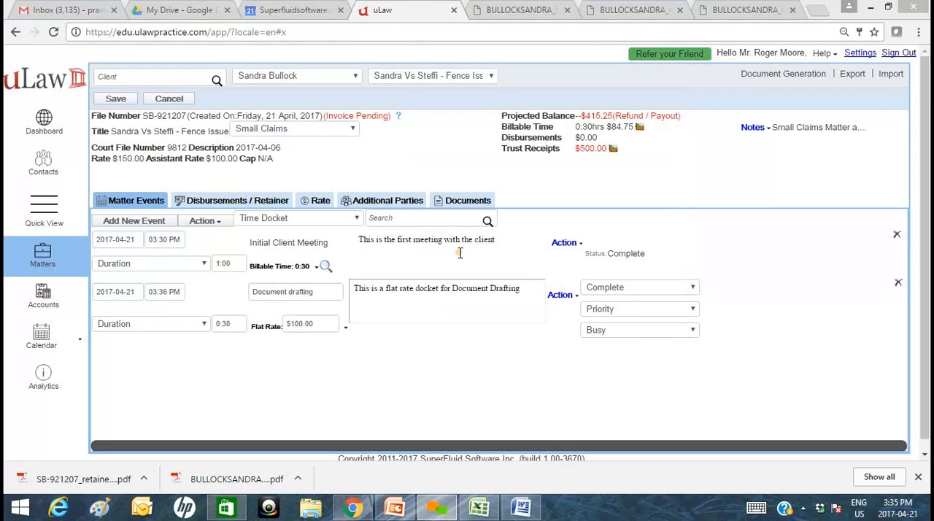
click(129, 101)
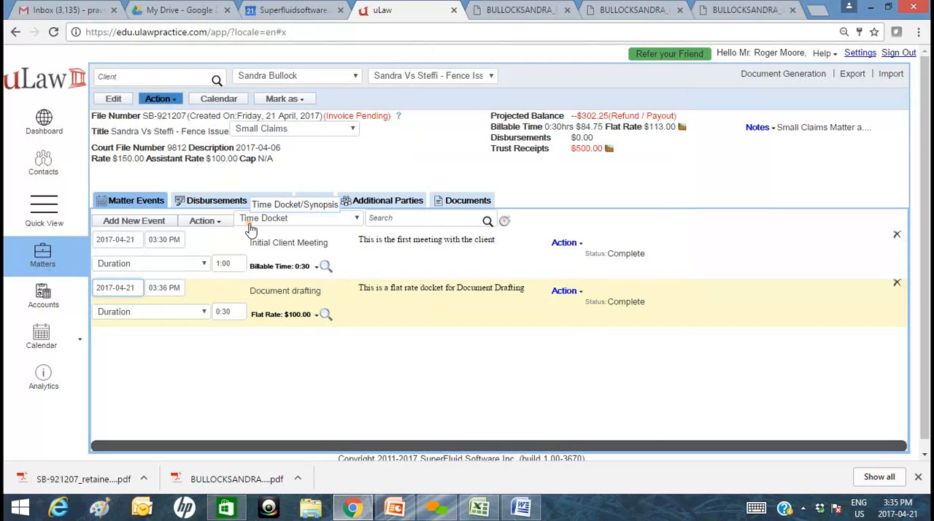
Start the docket timer, pause it, advance it to 0:12:00, and docket the time with rounding to the next 6 minutes.
click(504, 221)
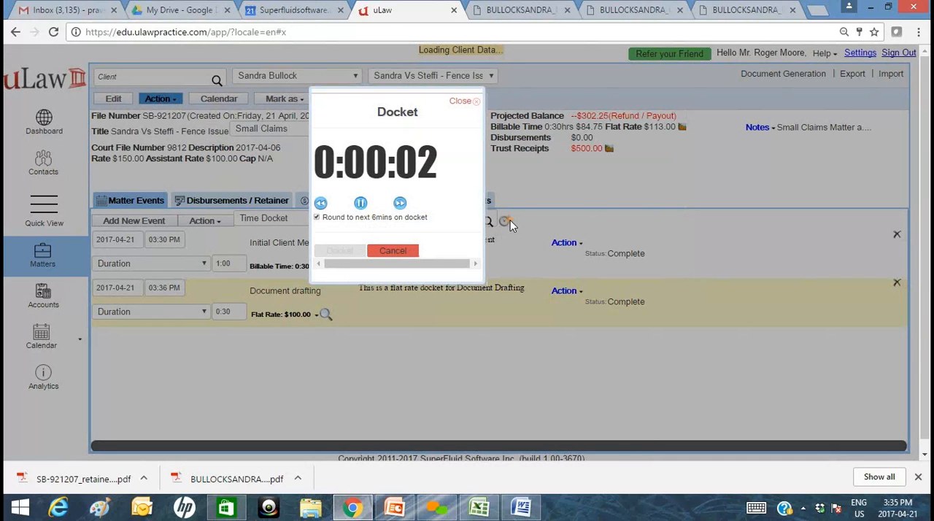
click(362, 204)
click(400, 203)
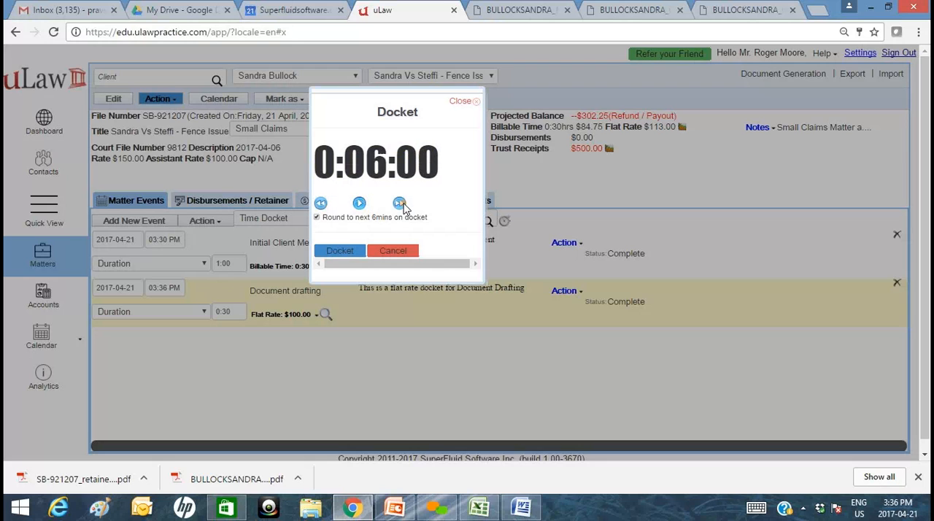
click(402, 205)
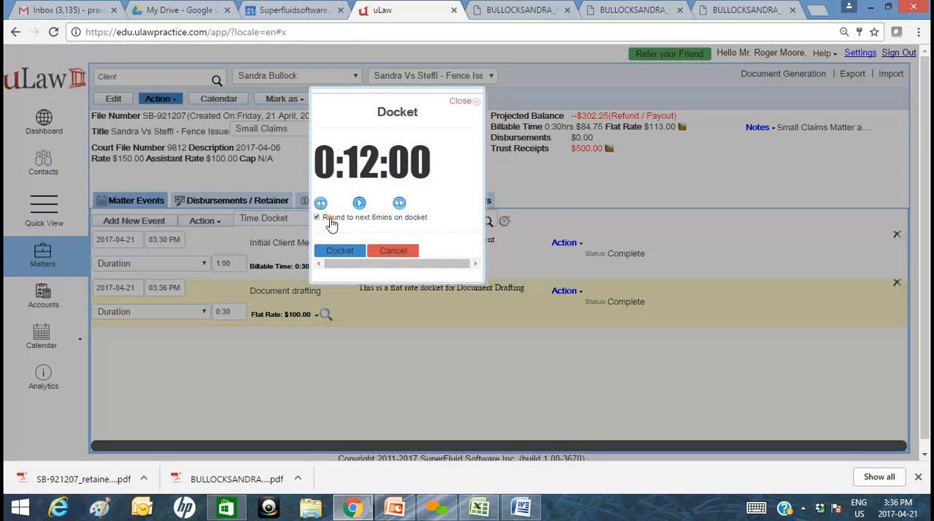
click(336, 251)
Title the timed event Telephone Conversation, leave its description empty, and save it to the client's matter.
click(391, 119)
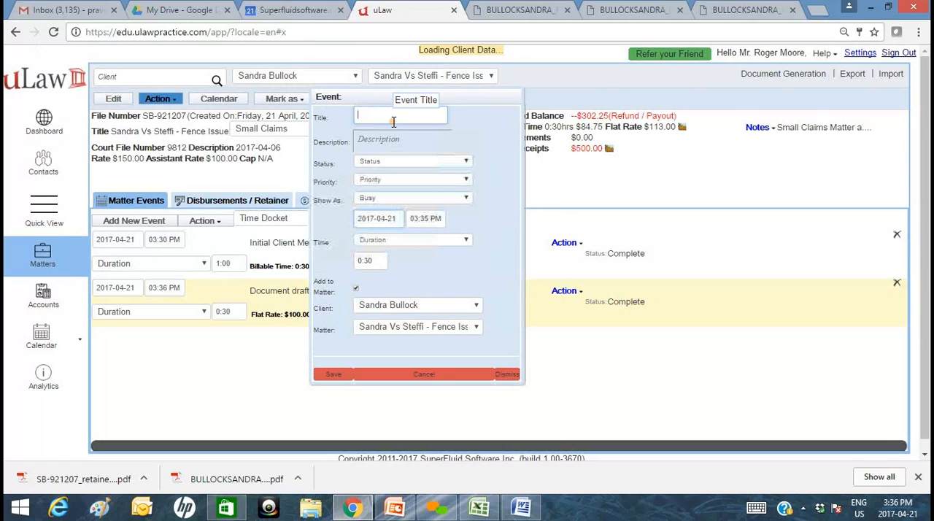
text(Tele)
click(398, 134)
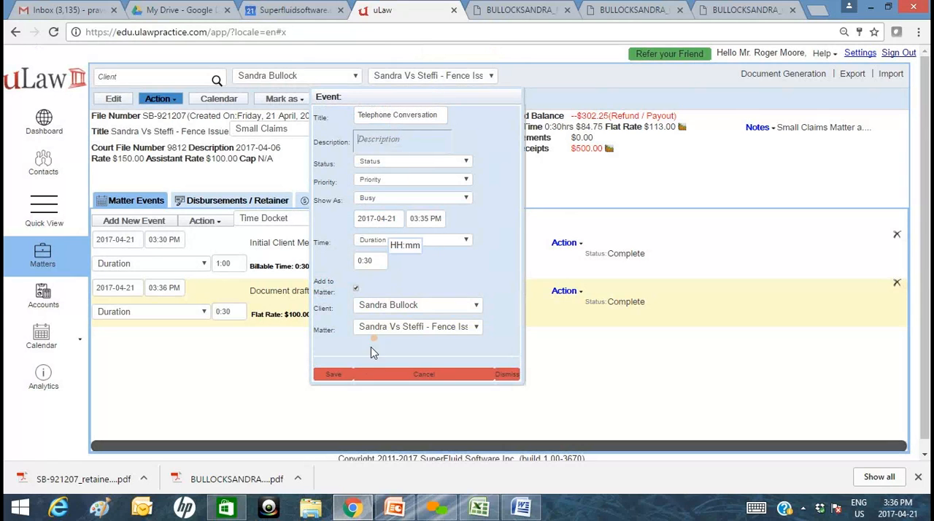
click(333, 374)
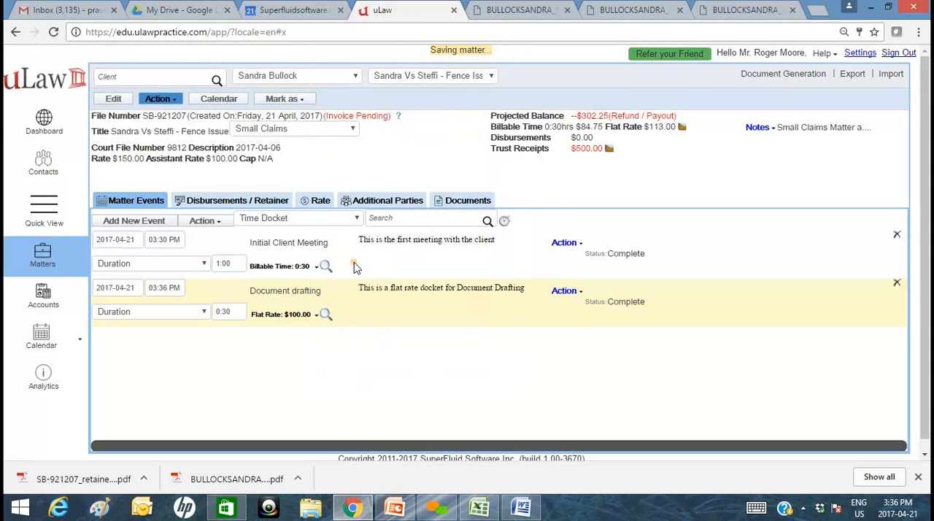
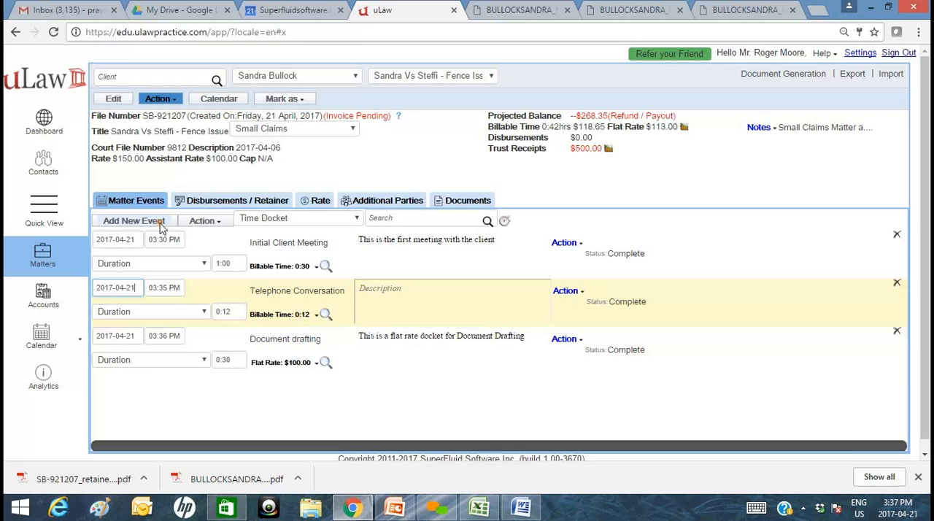
Add a new matter event titled Document Review.
click(160, 223)
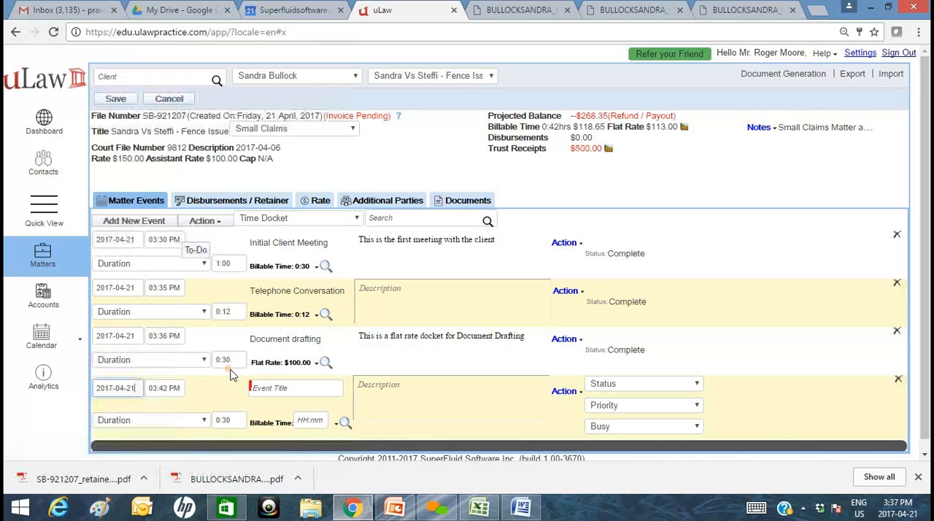
click(323, 389)
text(Doc)
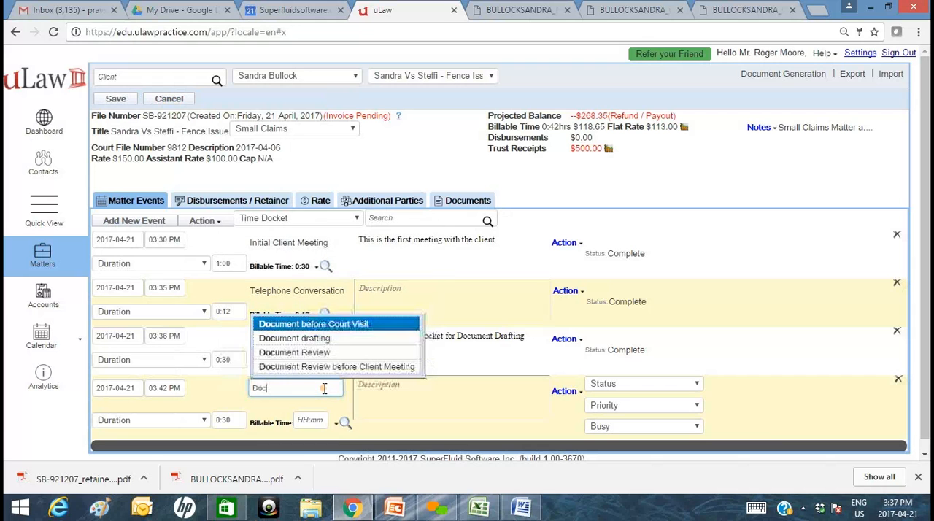
key(Down)
key(Return)
scroll(381, 394, down, 1)
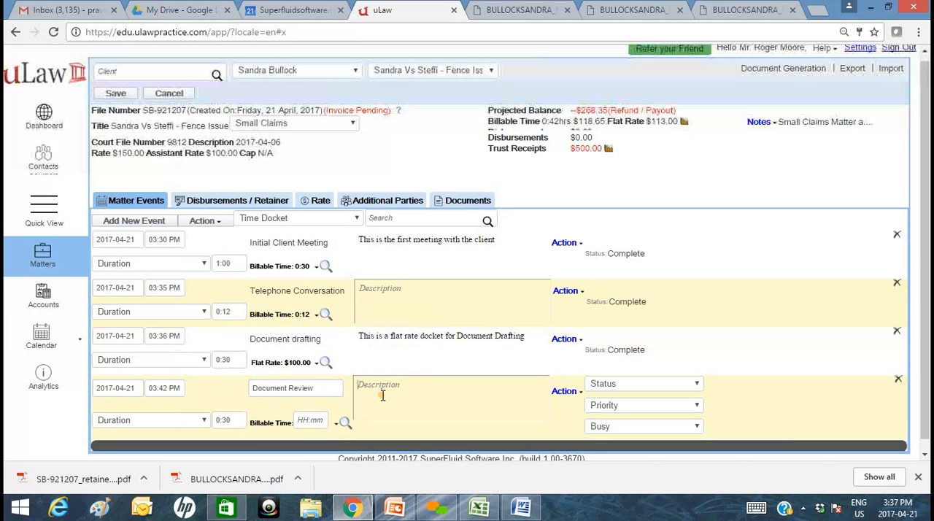
Bill the Document Review event as pro bono and set its duration to 5:00.
click(337, 414)
scroll(347, 426, down, 1)
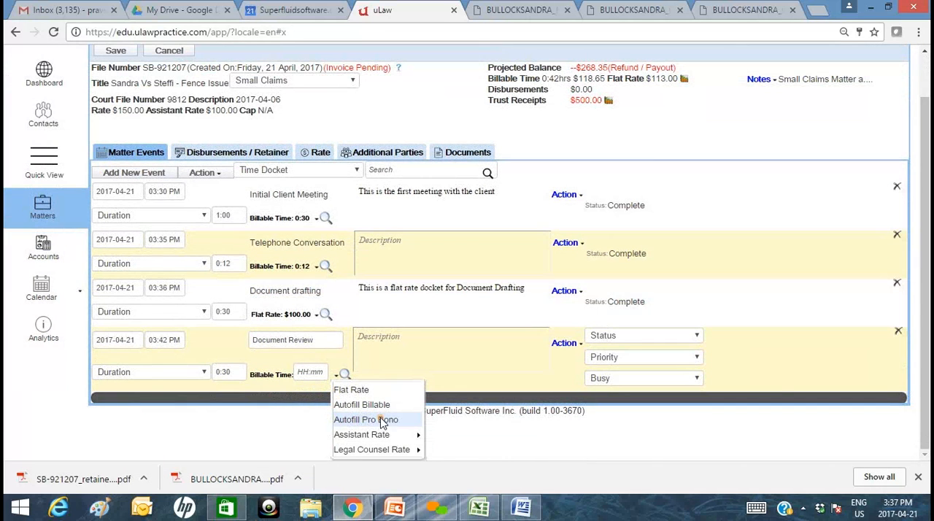
click(369, 420)
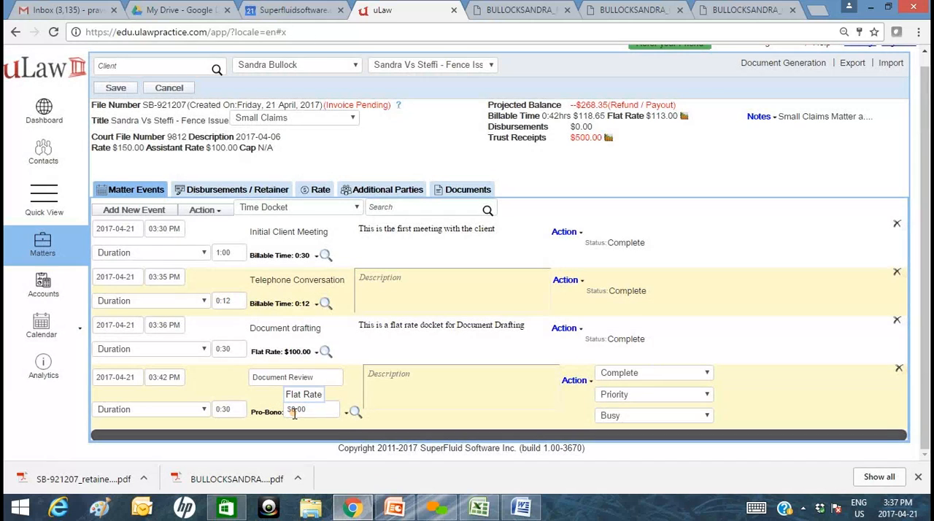
click(230, 409)
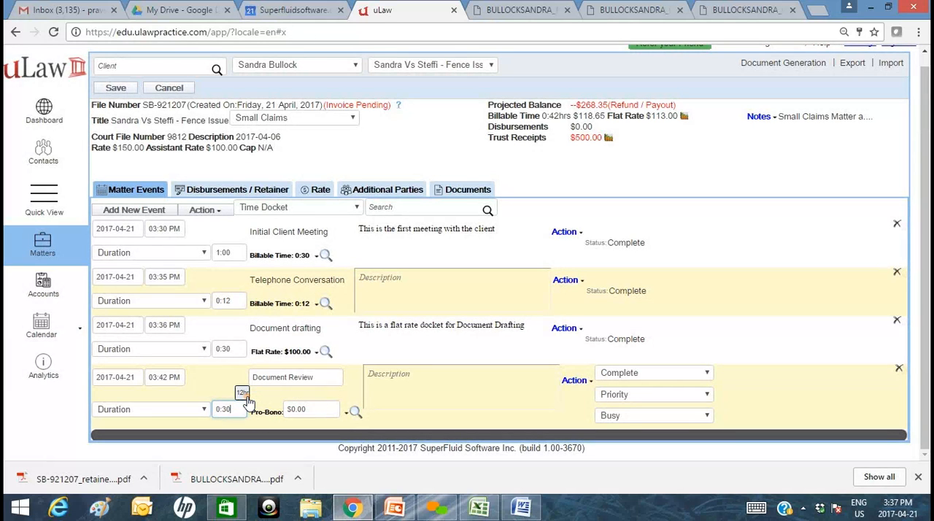
mouse_move(327, 380)
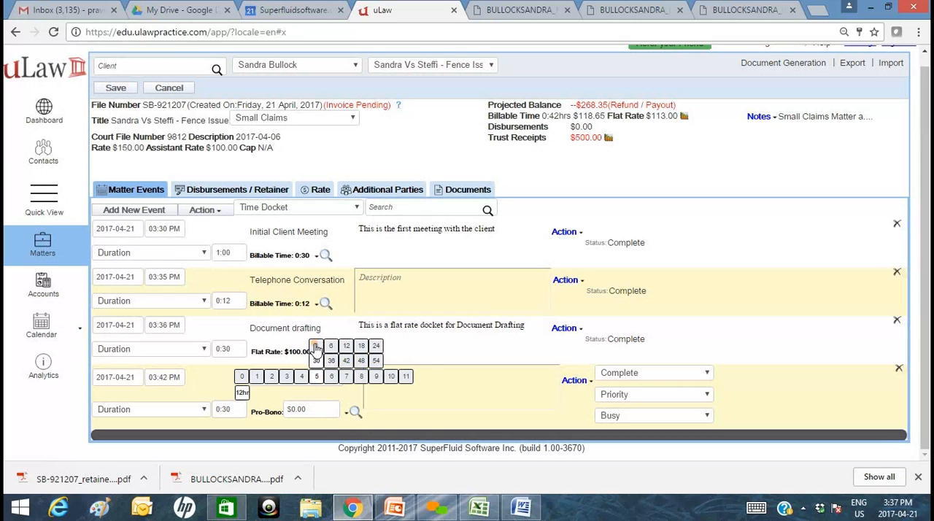
click(316, 346)
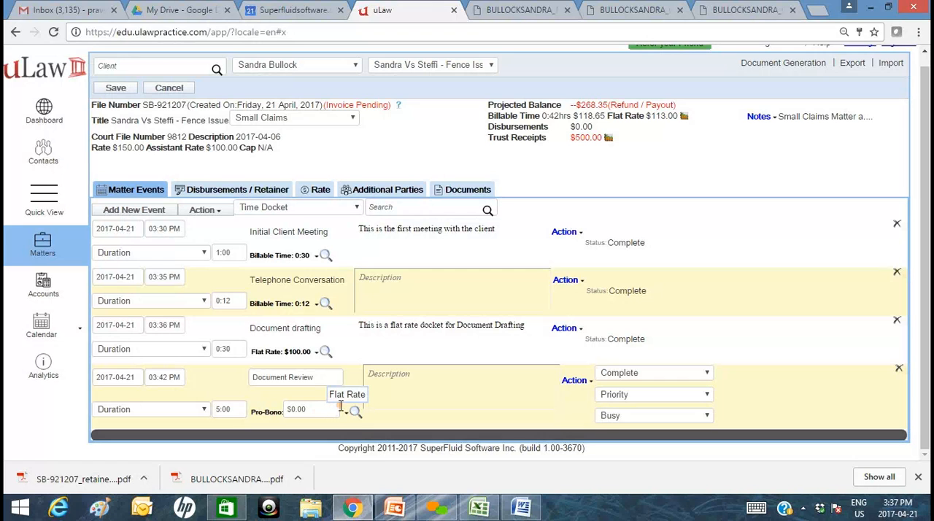
Describe the Document Review event as "This is a Pro-bono docket for Document Review" and save the matter.
click(423, 397)
text(Thi)
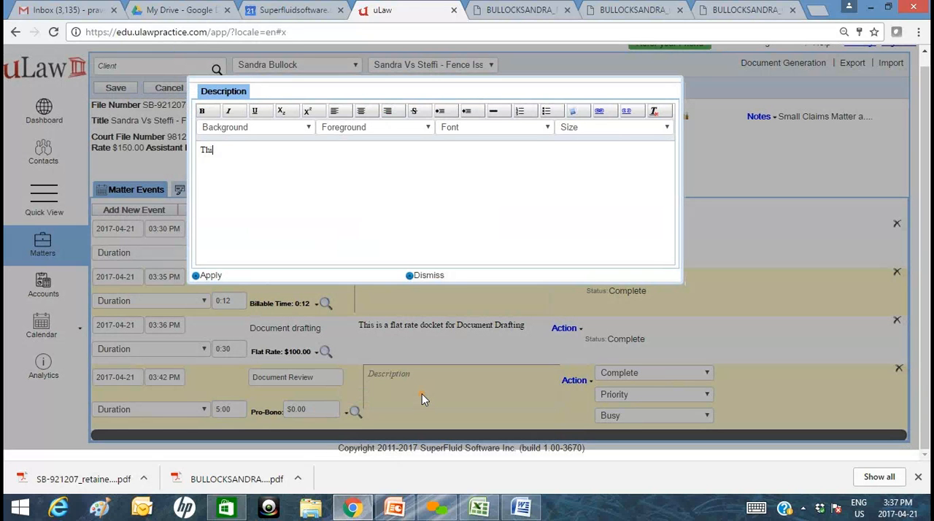
text(s is a Pro-bono dockdet for D)
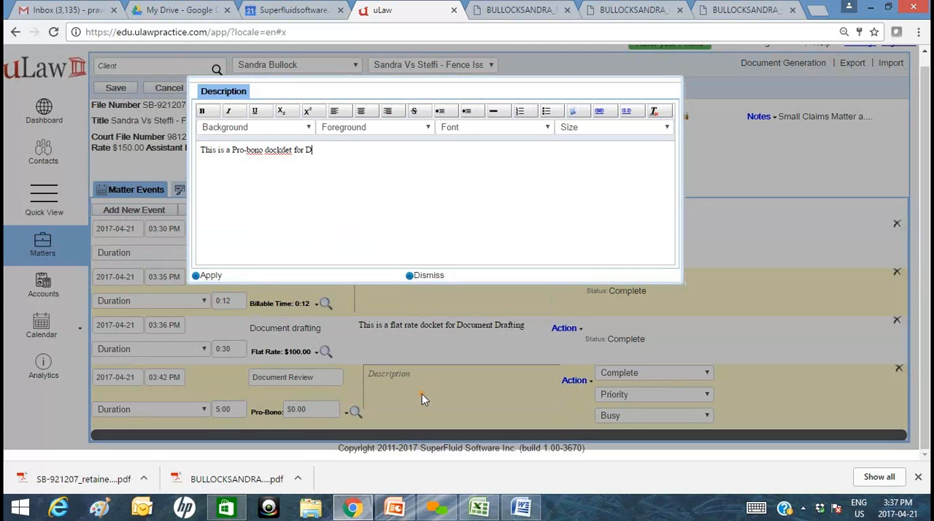
text(ocument Review)
right_click(284, 150)
click(300, 160)
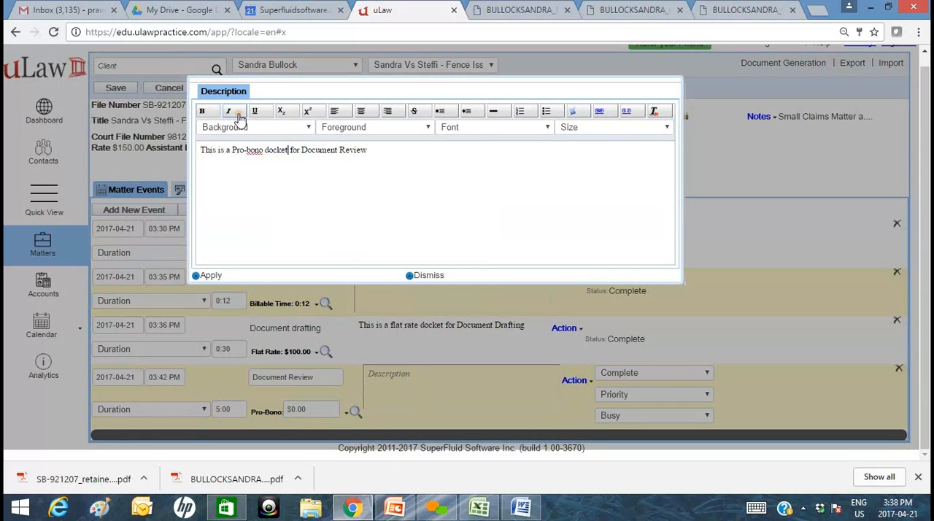
click(209, 277)
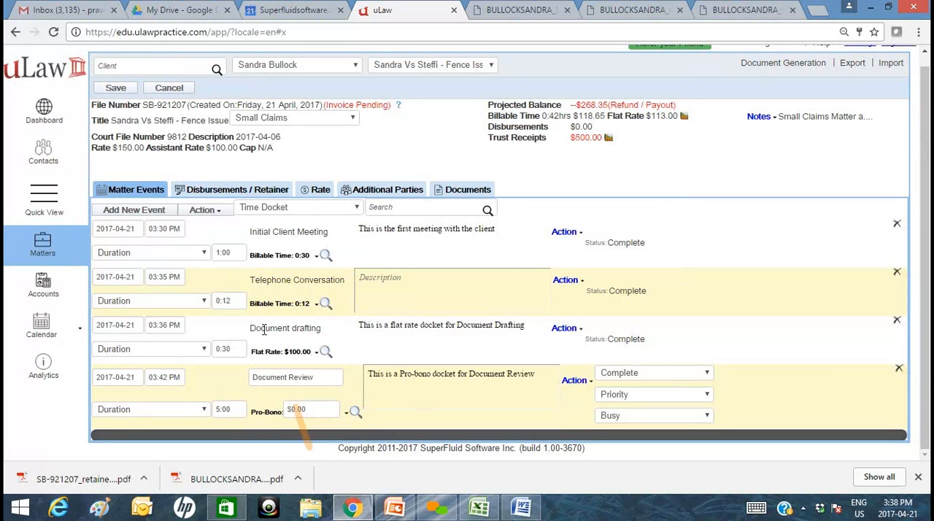
click(120, 88)
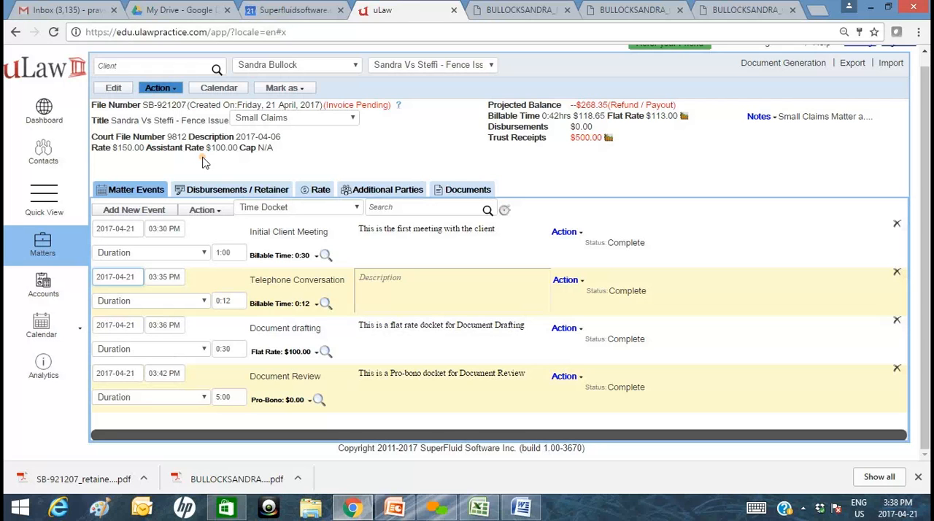
Look at the contingency fee settings for inserting a matter event, and close them without adding one.
click(203, 210)
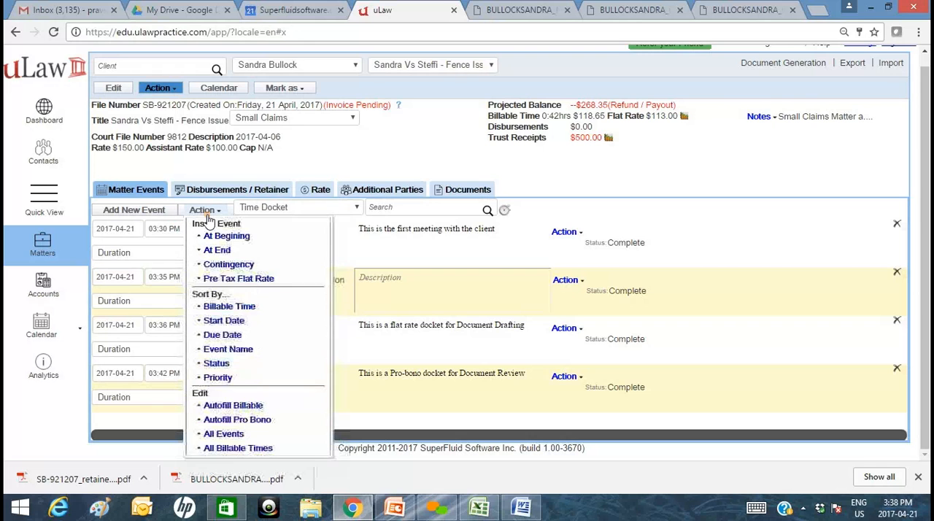
click(226, 266)
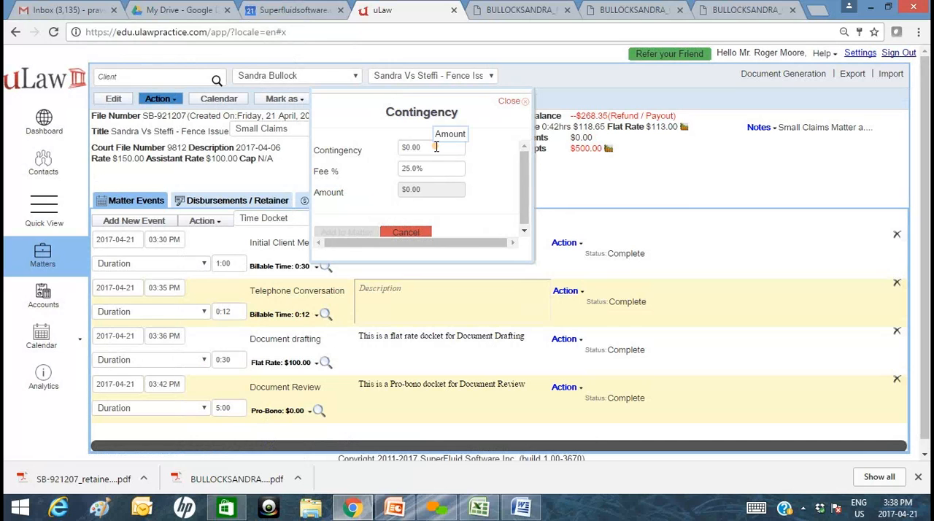
click(419, 234)
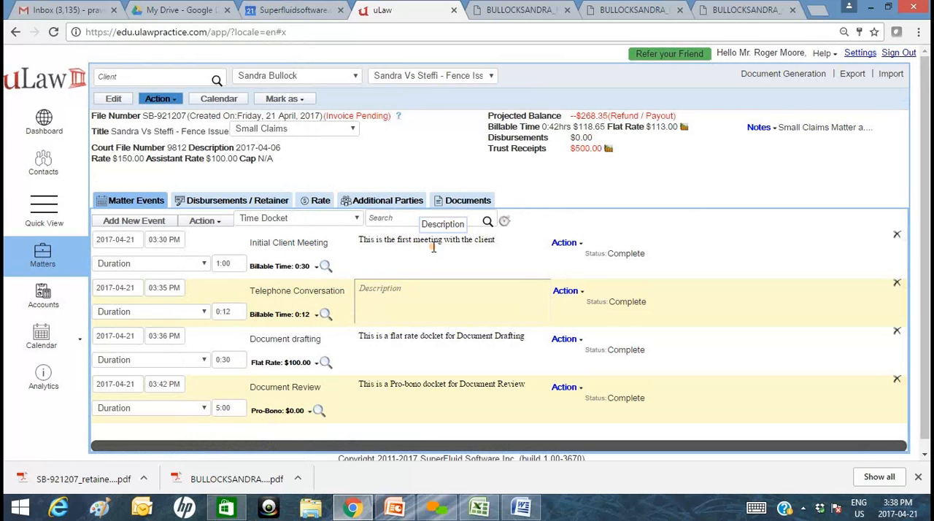
drag(576, 116, 680, 115)
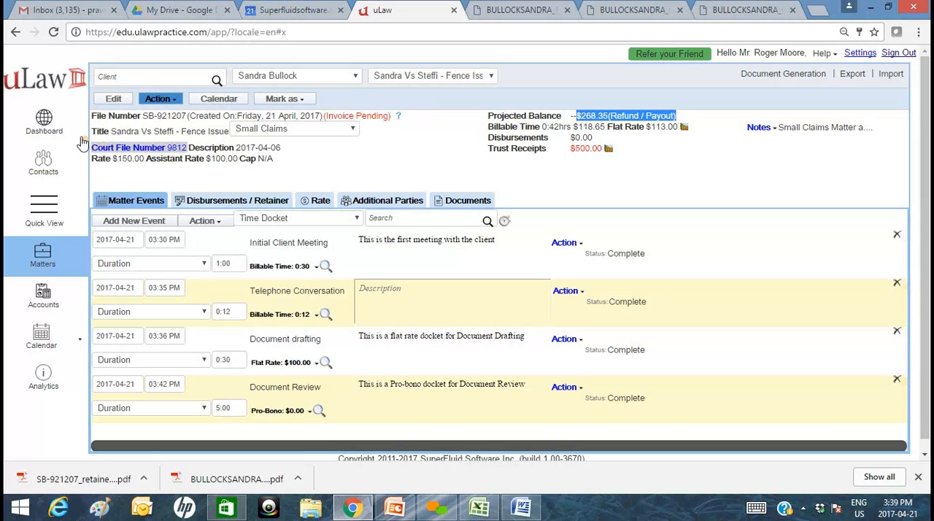
click(54, 131)
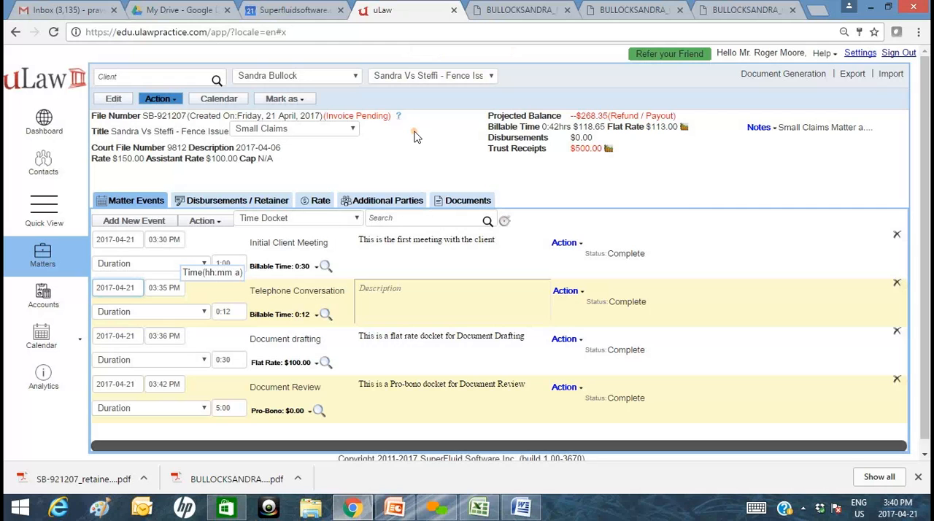
Generate a pre-bill invoice preview for the matter, marked as paid, with descriptions shown and Legal Aid off.
click(780, 74)
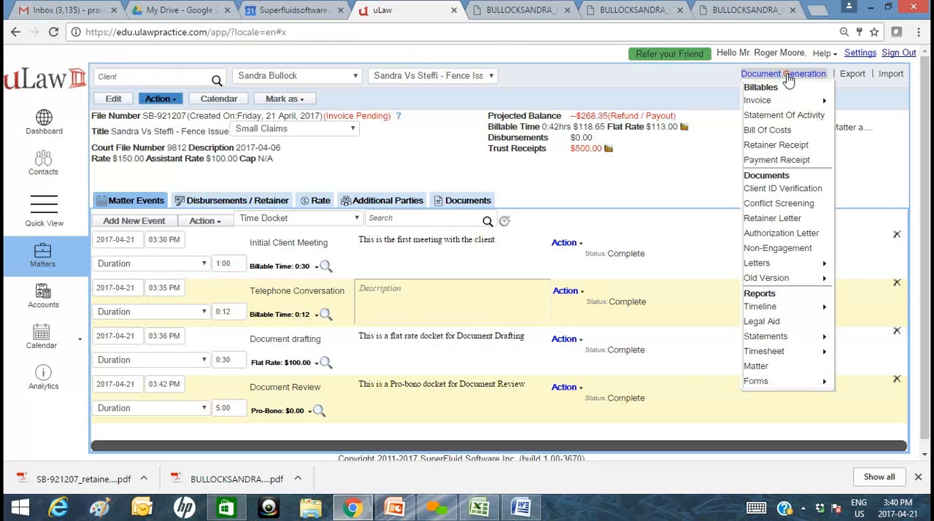
mouse_move(783, 100)
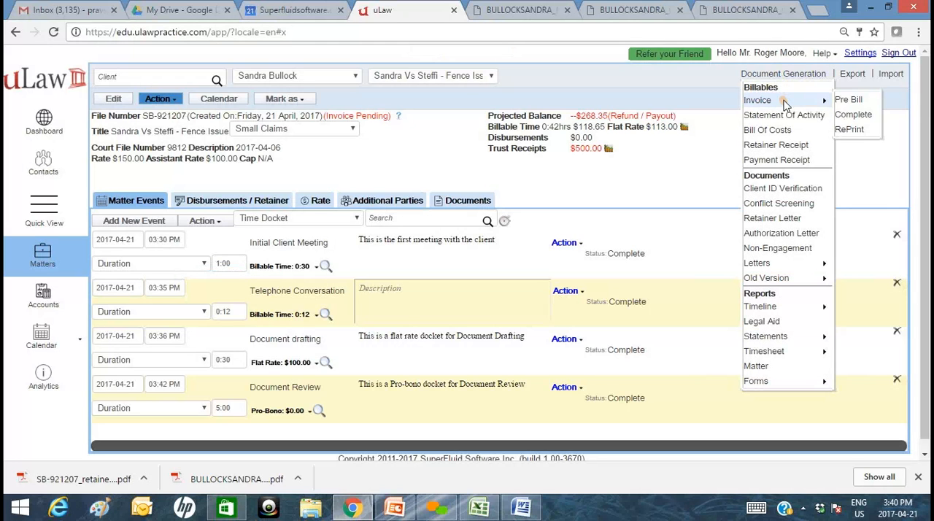
click(849, 100)
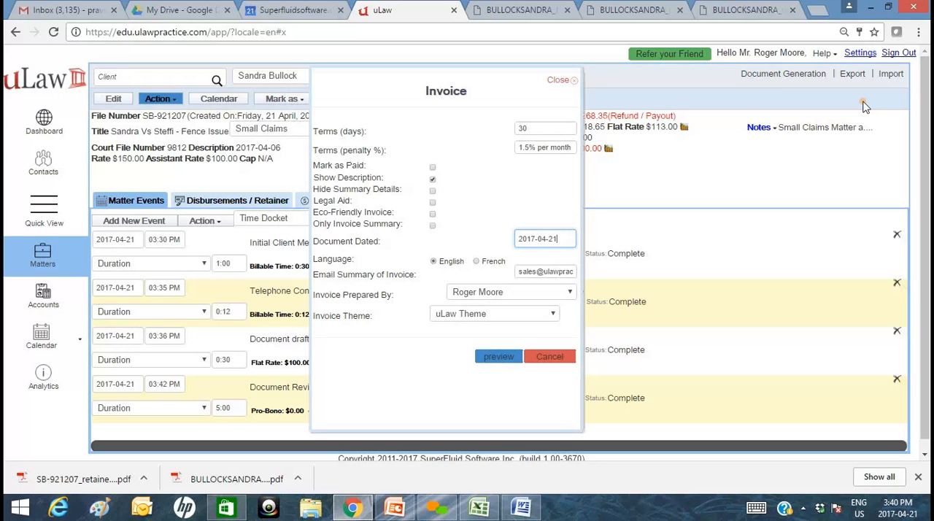
click(544, 147)
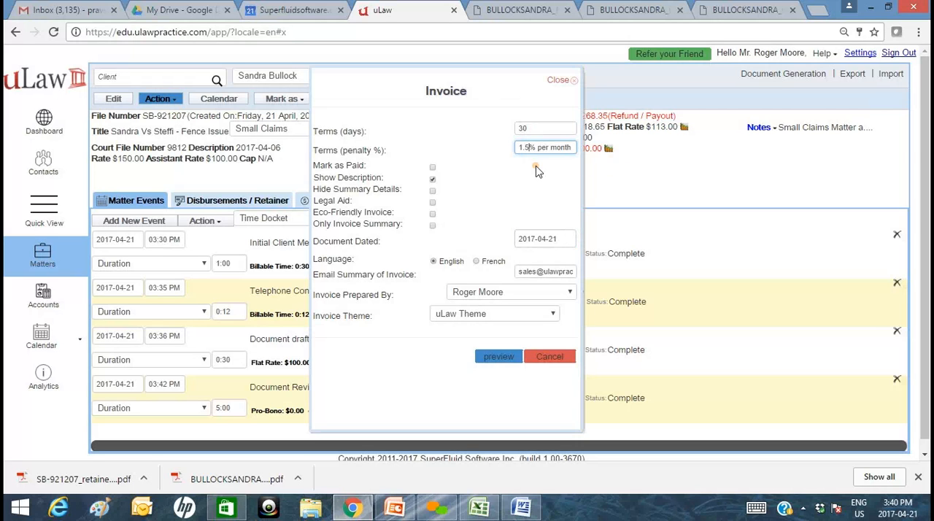
click(432, 167)
click(432, 179)
click(432, 179)
click(433, 203)
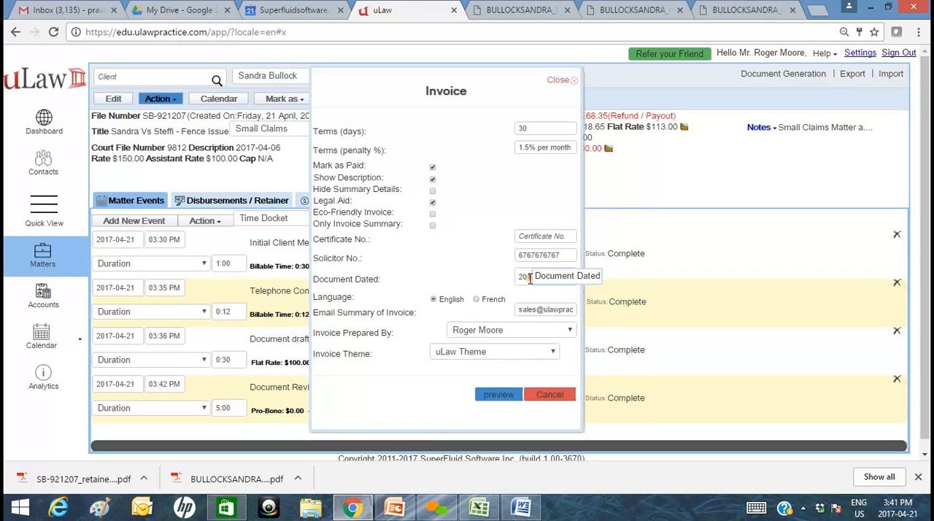
click(433, 203)
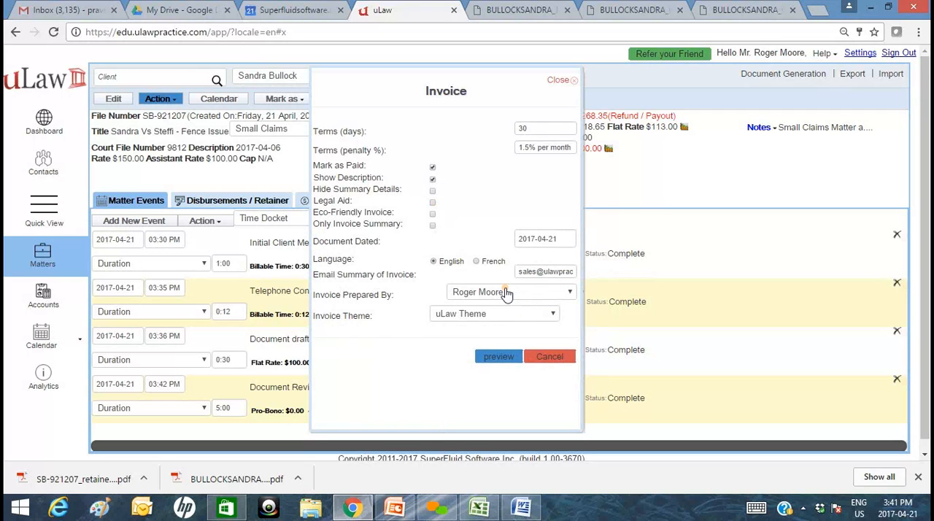
click(498, 356)
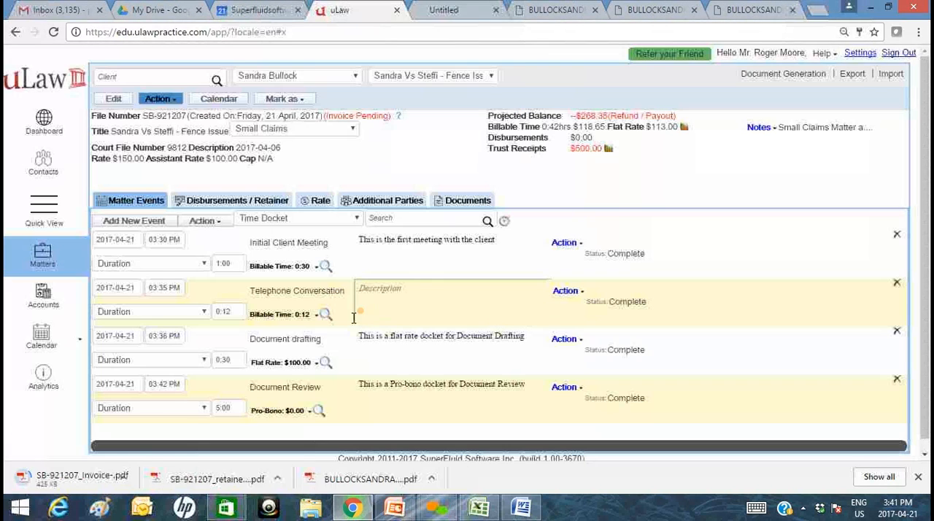
Open the downloaded invoice preview PDF and examine its docket lines, trust receipts, summary and retainer balance.
click(110, 478)
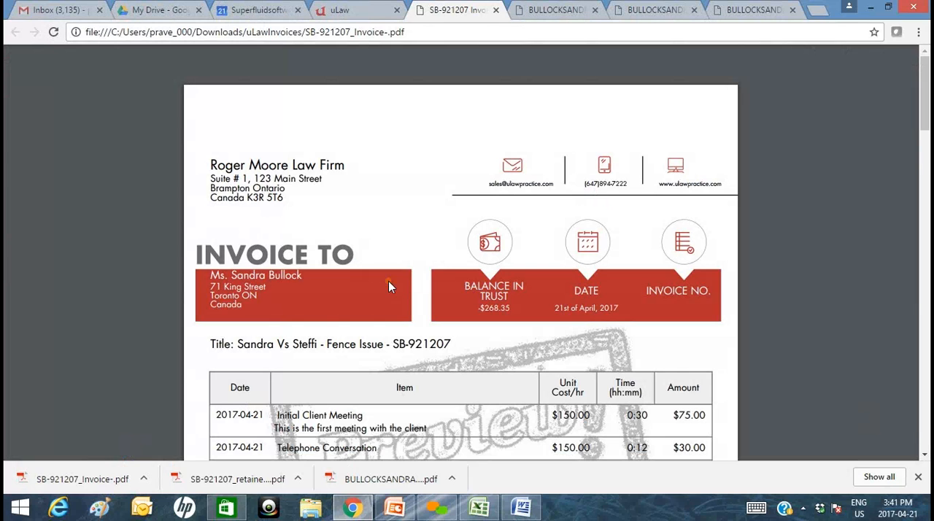
scroll(388, 280, down, 3)
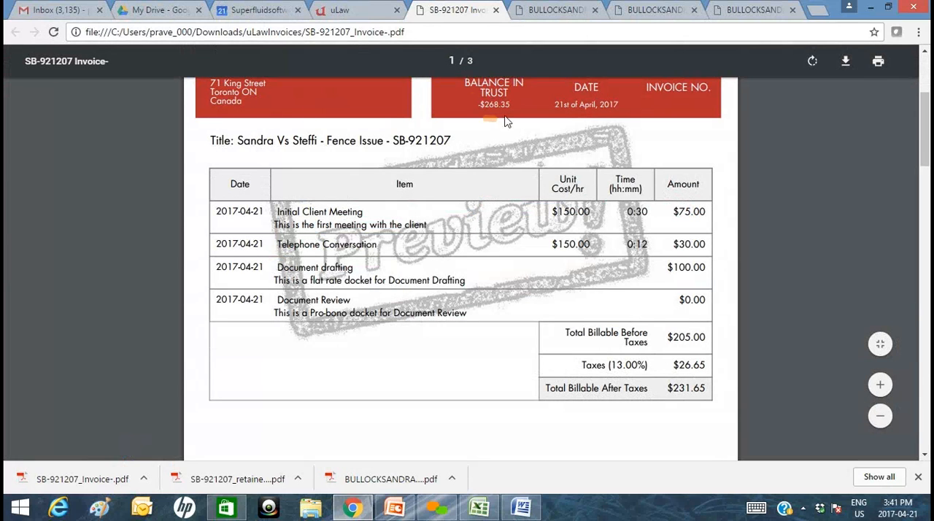
drag(480, 105, 510, 105)
scroll(576, 304, down, 5)
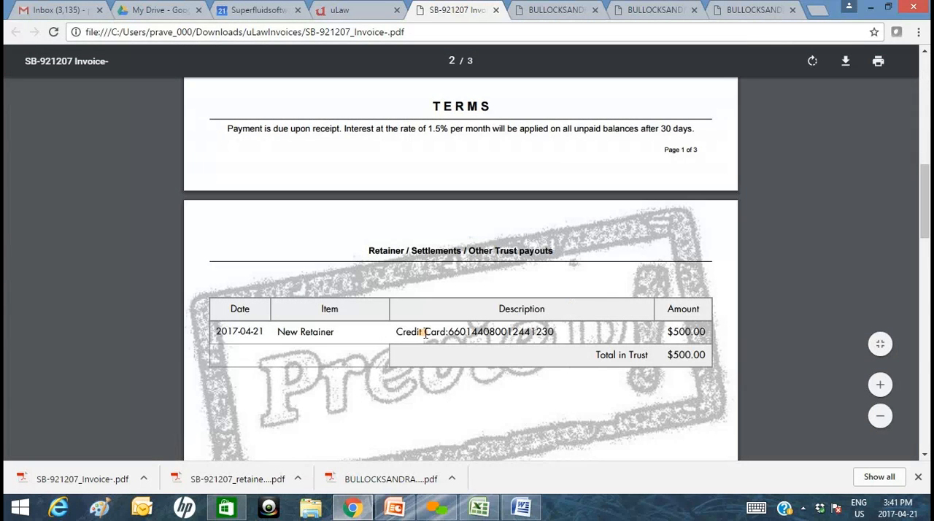
scroll(434, 336, down, 10)
scroll(432, 333, down, 9)
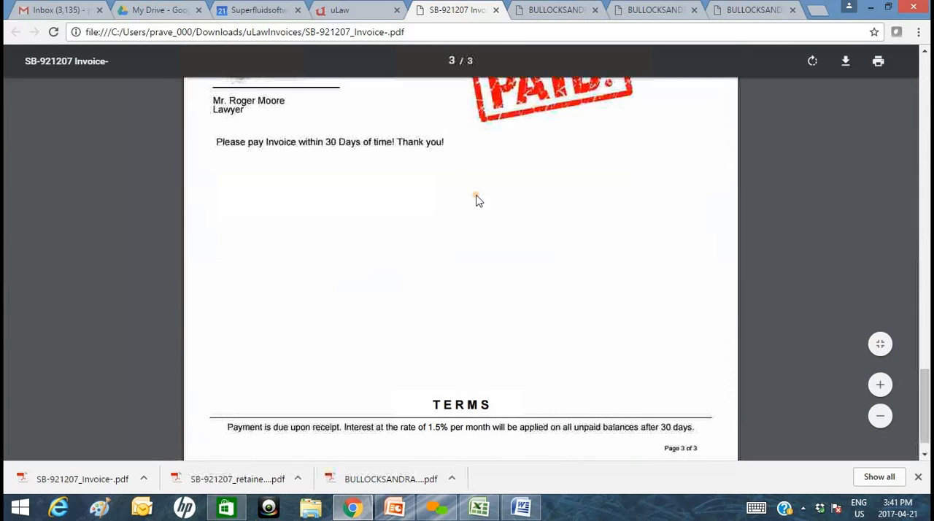
scroll(540, 185, up, 3)
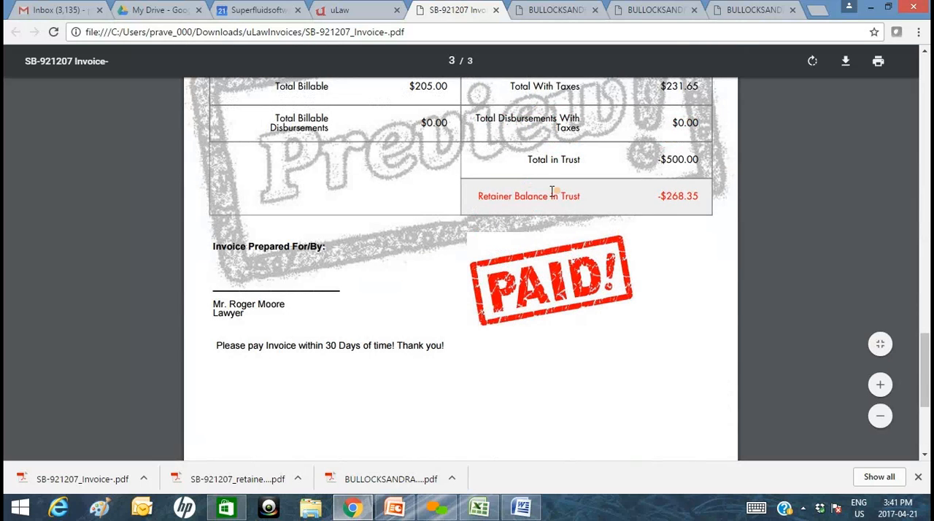
drag(476, 196, 699, 195)
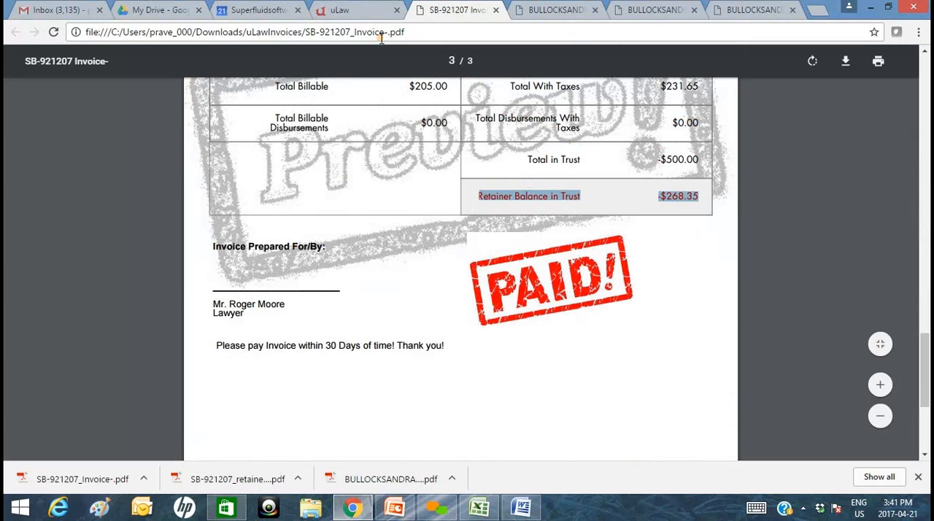
Switch to uLaw and generate the matter's complete invoice, marked as paid in the uLaw Theme, and download it.
click(355, 9)
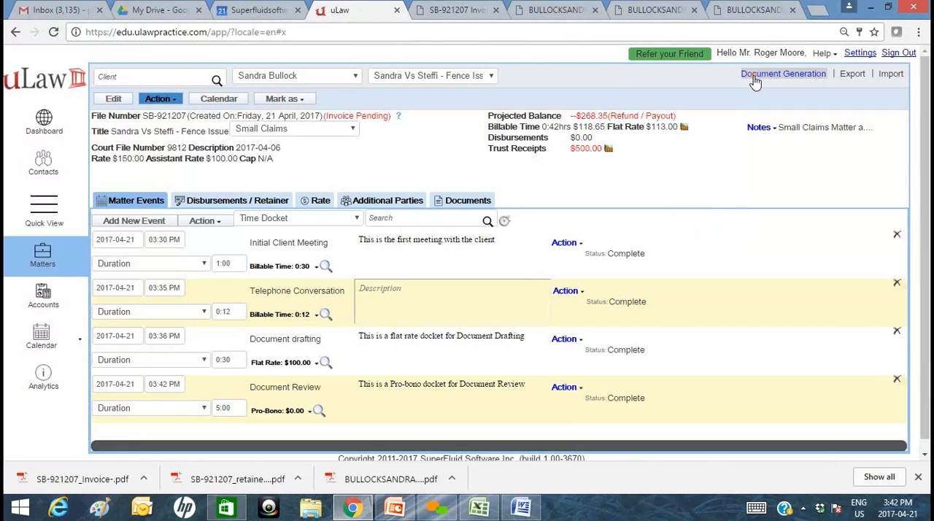
click(755, 82)
mouse_move(781, 101)
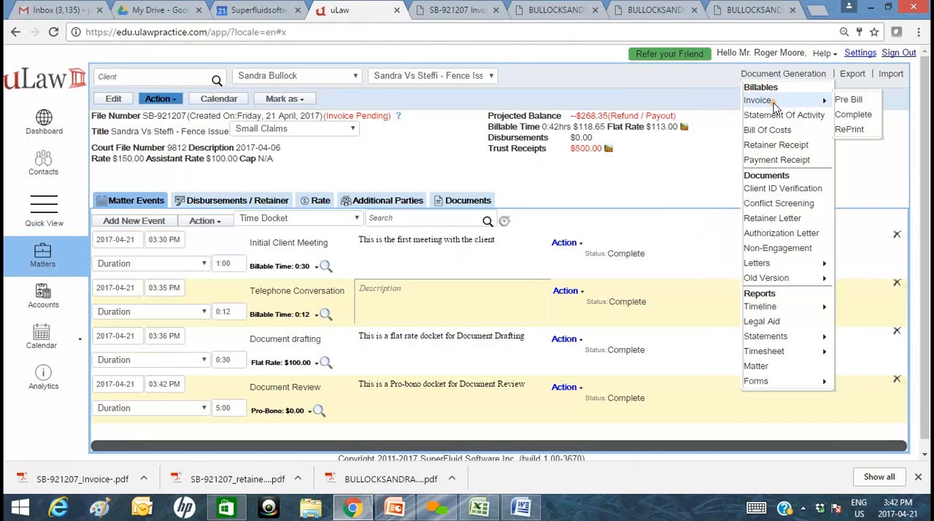
click(855, 116)
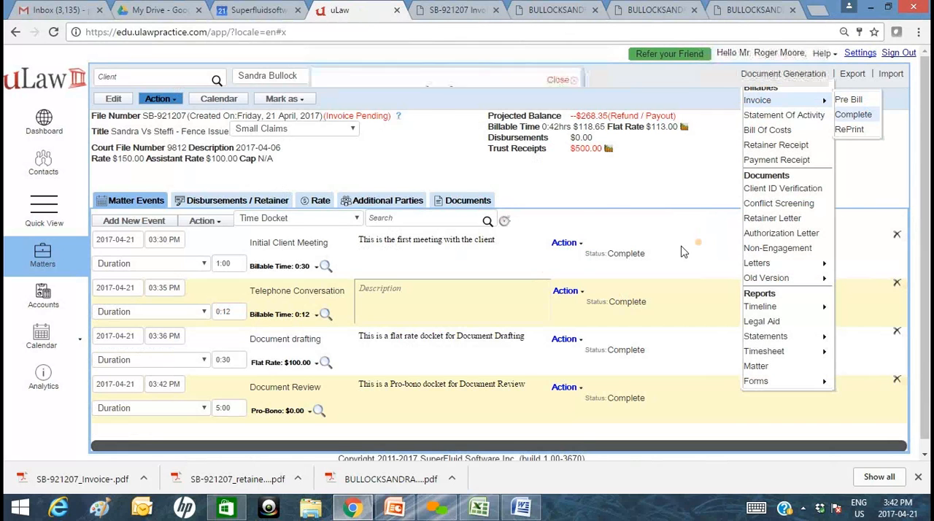
click(433, 168)
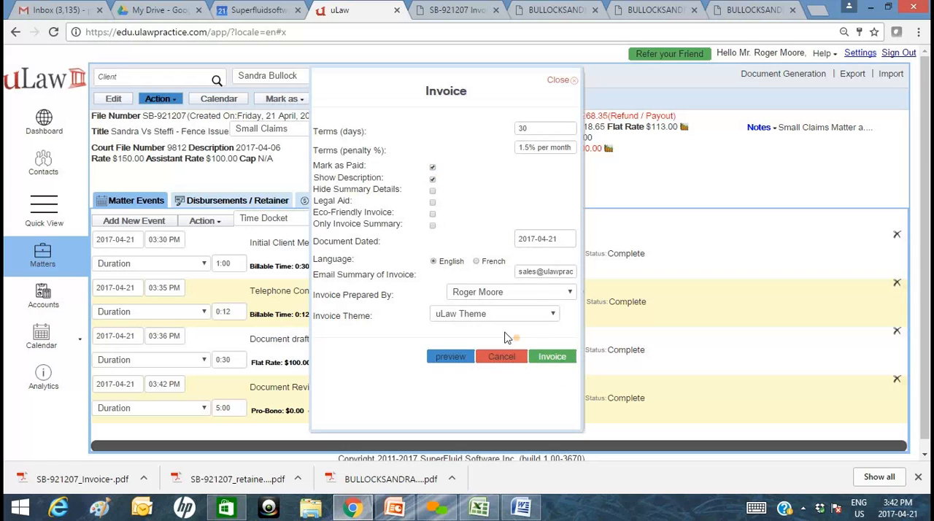
click(478, 314)
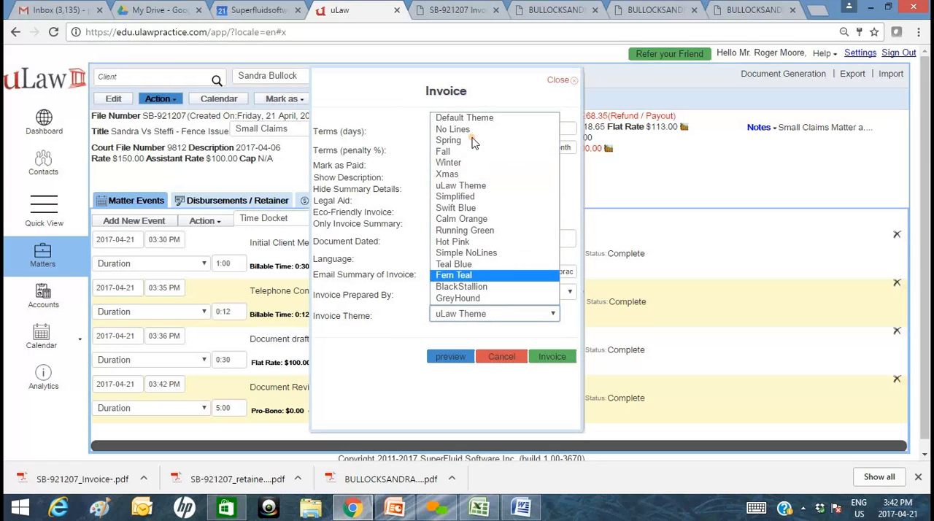
click(378, 362)
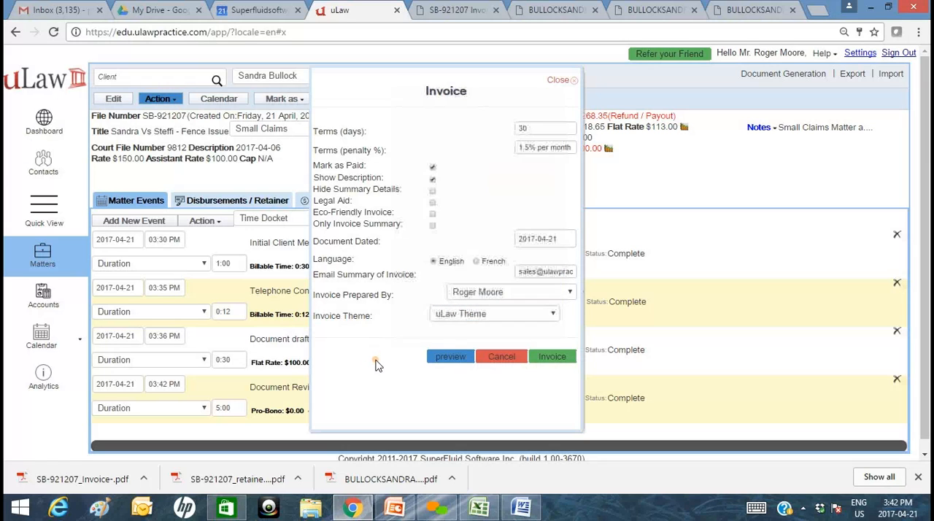
click(558, 357)
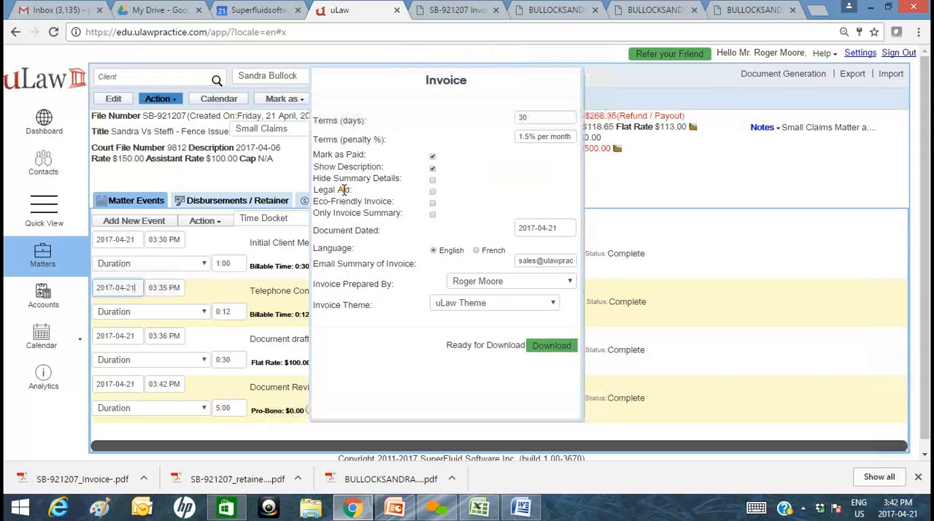
click(548, 350)
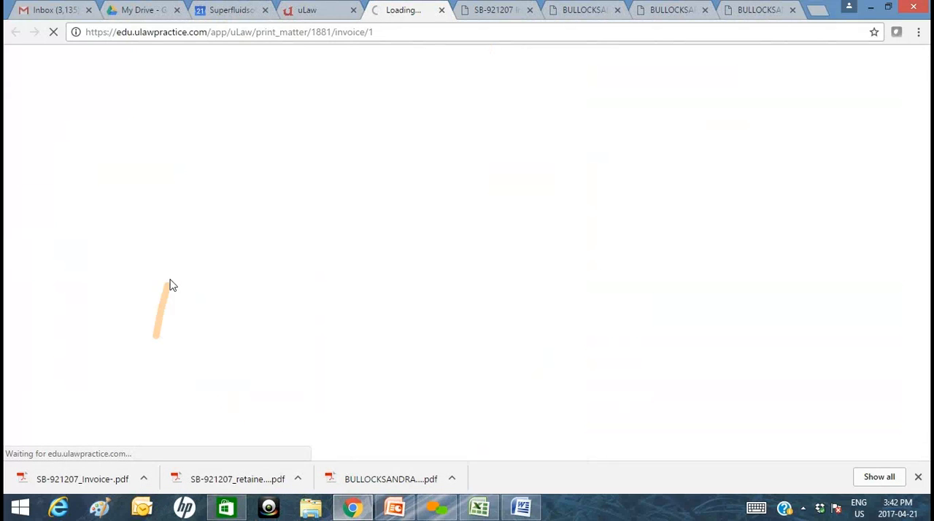
Open the downloaded final invoice PDF and examine its docket lines, retainer balance and paid stamp.
click(80, 479)
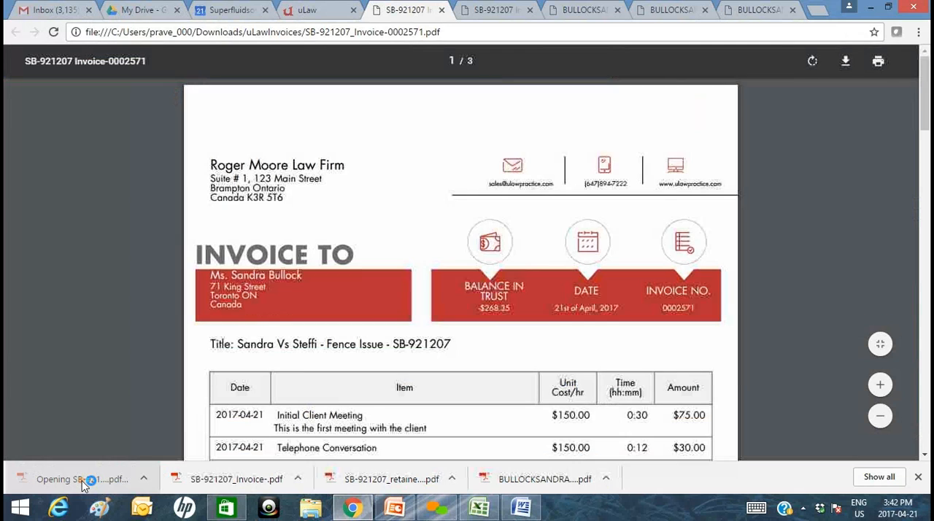
scroll(453, 321, down, 1)
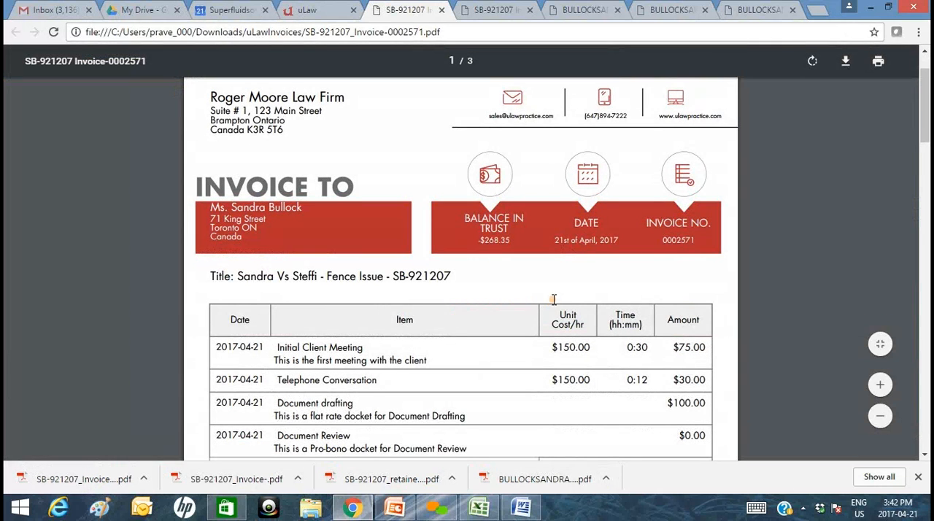
scroll(553, 303, down, 2)
drag(925, 159, 894, 411)
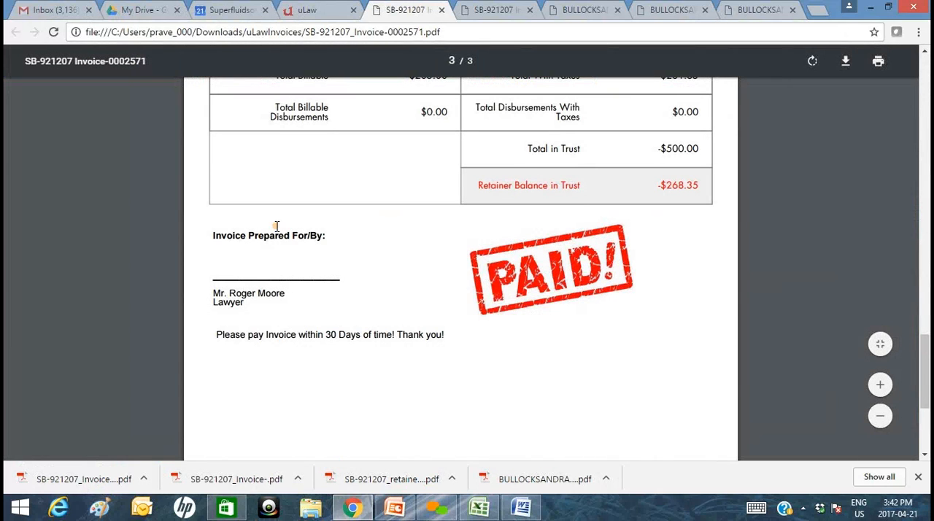
Return to uLaw, examine the matter analytics and the invoice reprint options, and close them without reprinting or transferring.
click(292, 10)
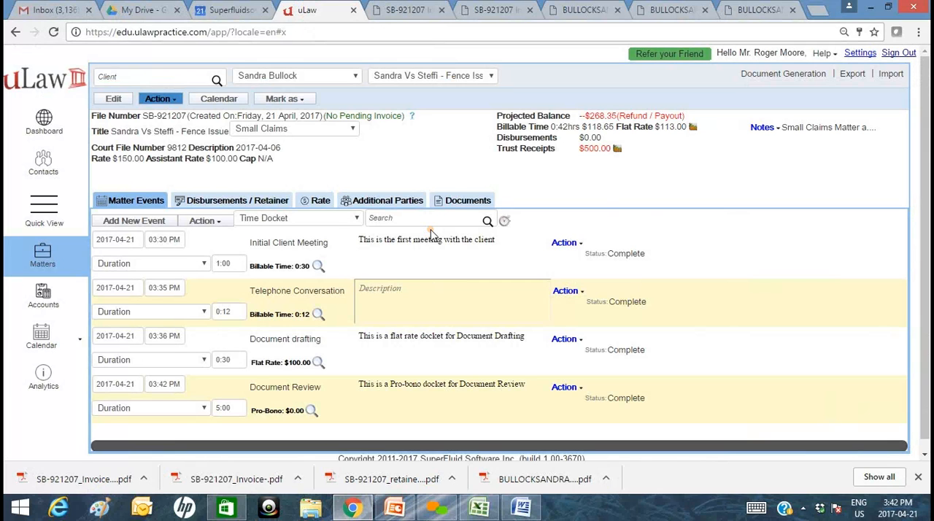
click(413, 118)
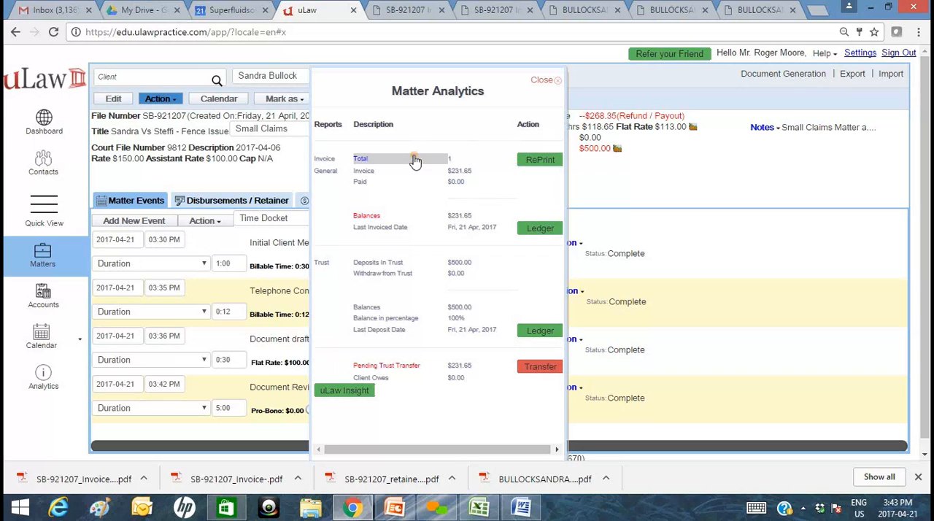
click(539, 160)
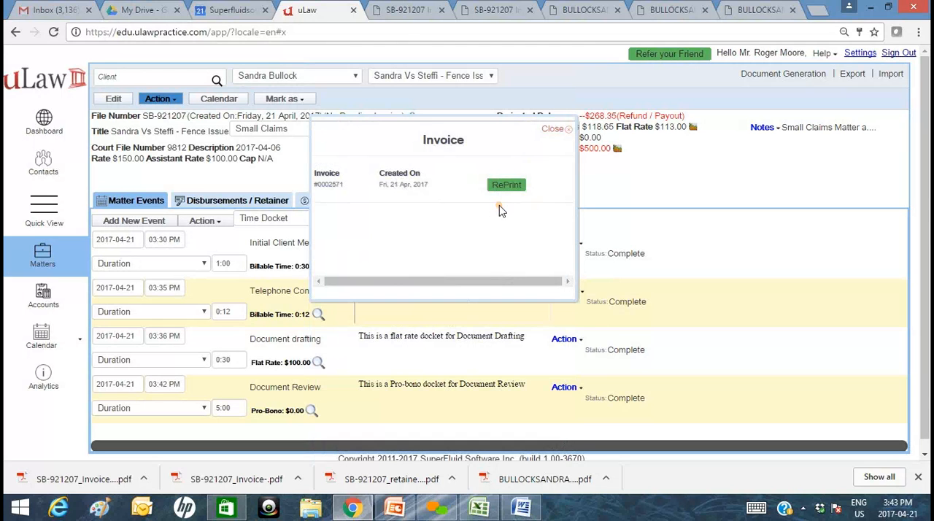
click(505, 185)
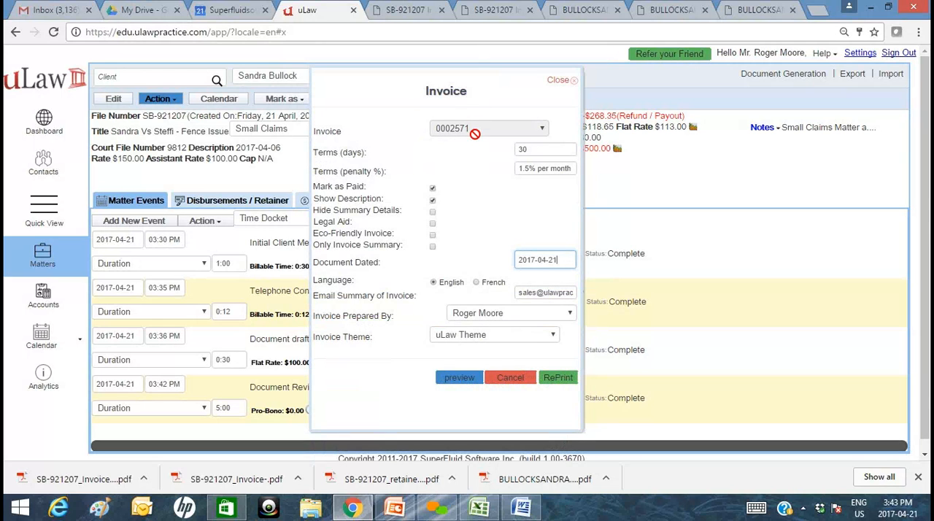
click(492, 336)
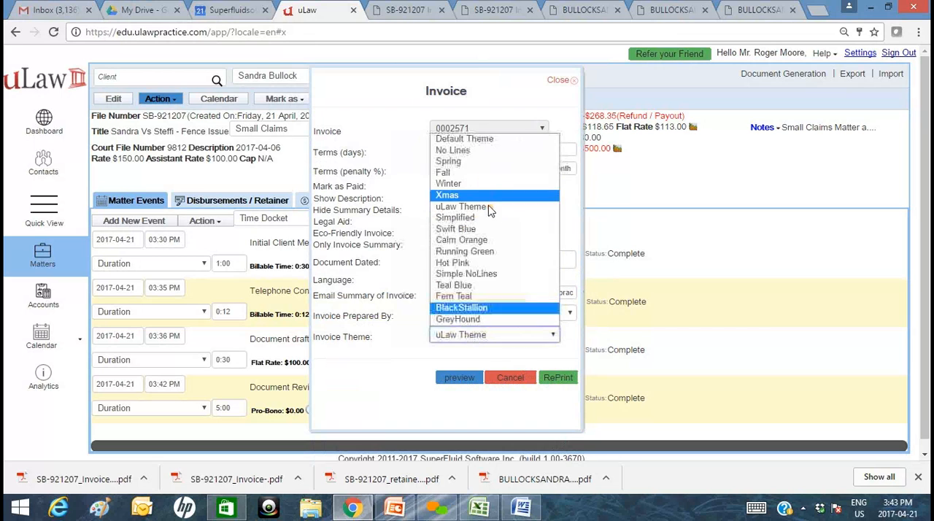
click(510, 377)
click(509, 377)
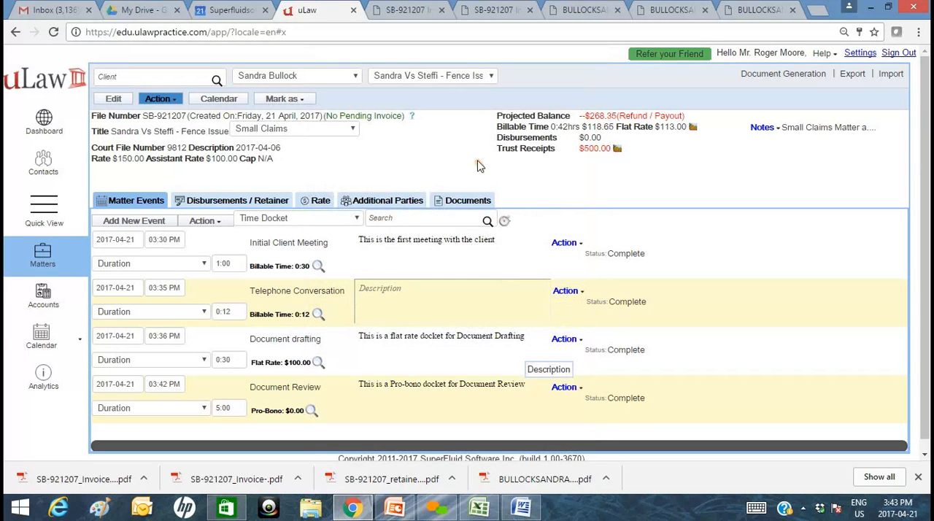
click(413, 119)
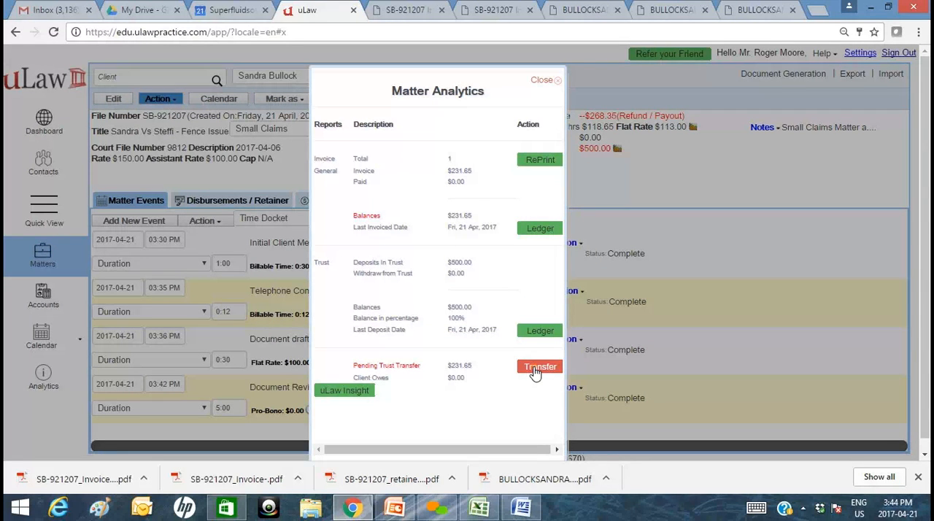
click(552, 81)
Switch to Gmail, close the empty drafts, and read the invoice summary email's unpaid total and eligible trust account transfer.
click(62, 10)
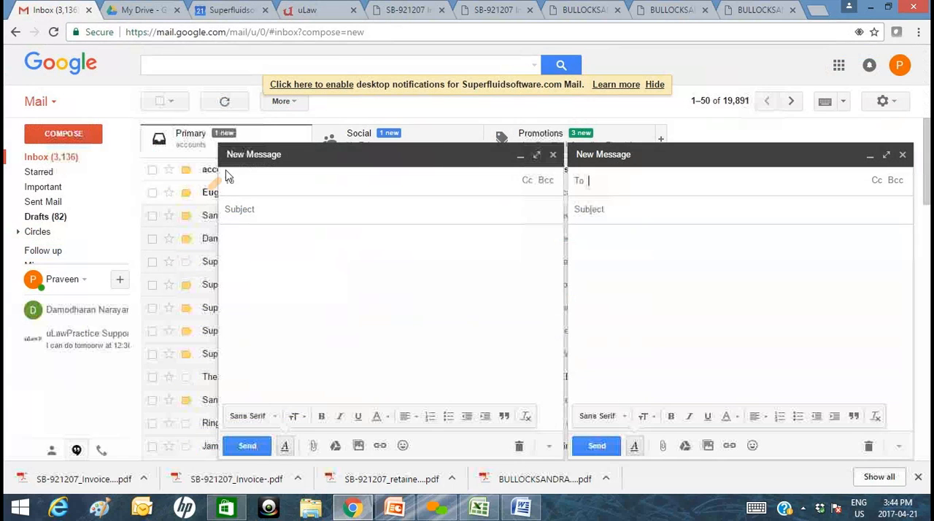
click(552, 153)
click(902, 154)
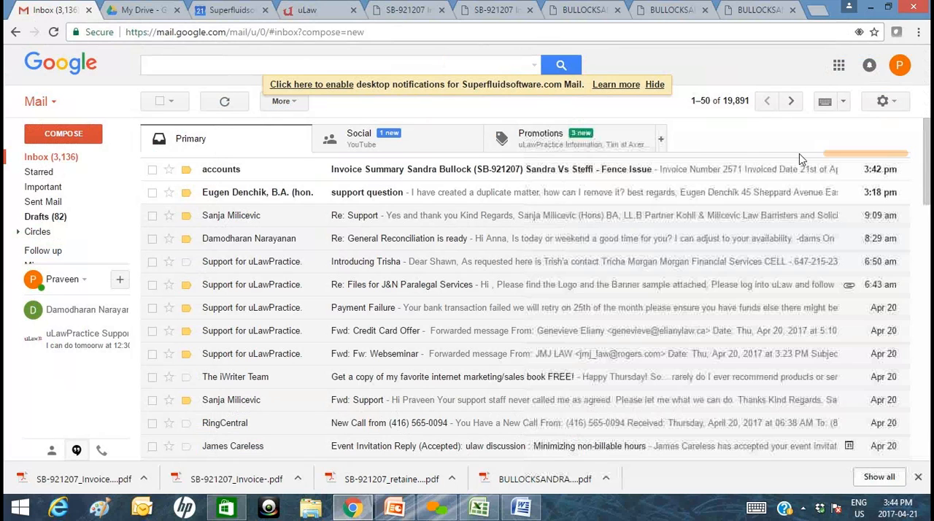
click(470, 173)
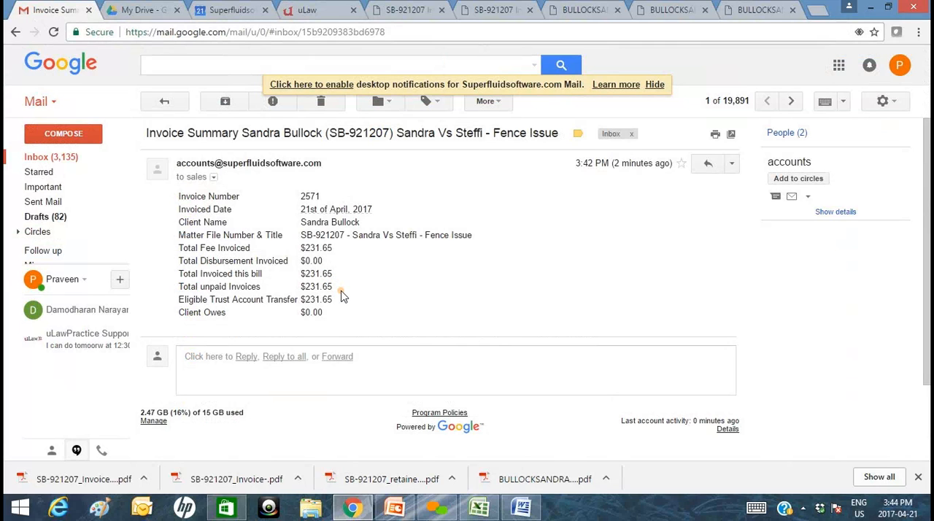
double_click(307, 287)
drag(332, 299, 179, 299)
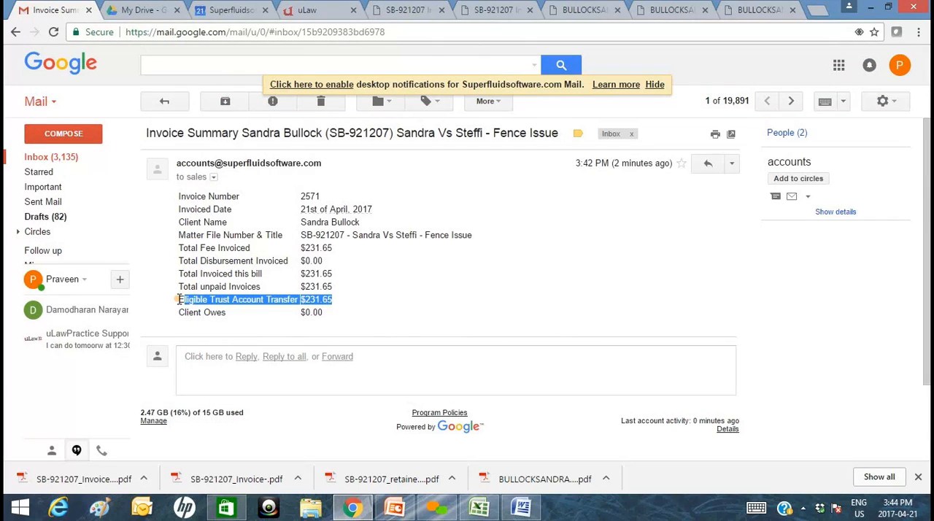
click(361, 315)
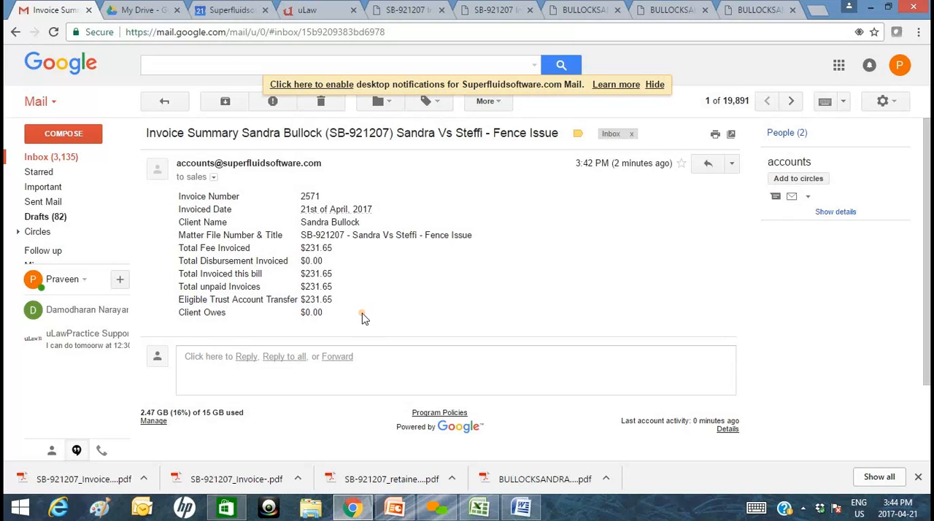
Return to uLaw, start the pending trust transfer from the matter analytics, and select the legal fee invoice for payment.
click(309, 12)
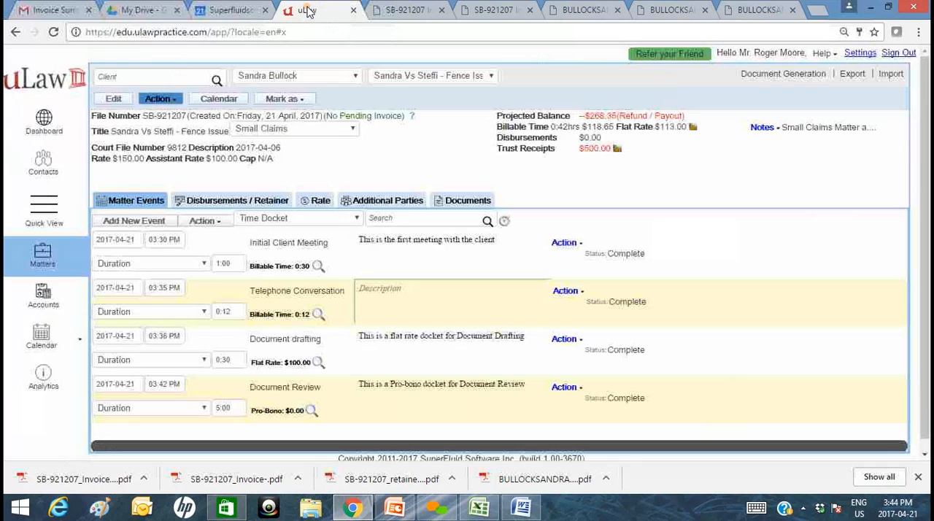
click(406, 117)
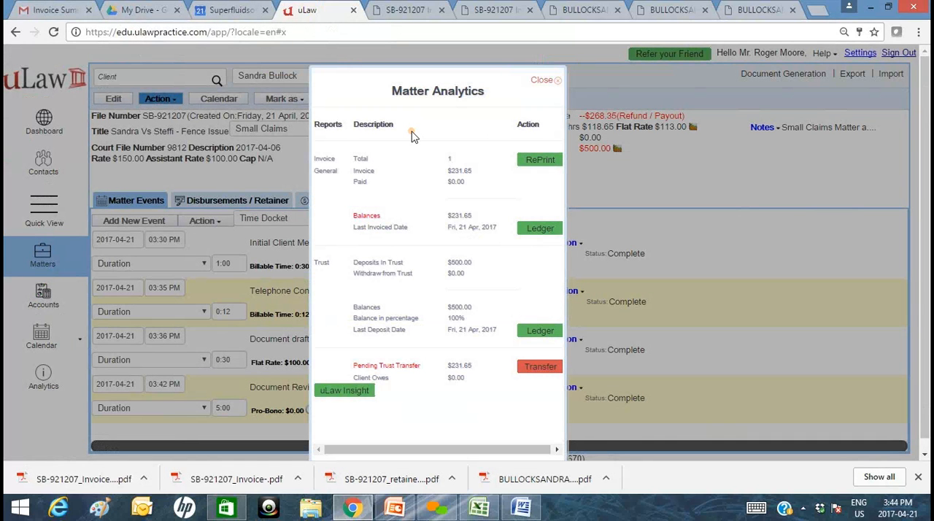
click(541, 367)
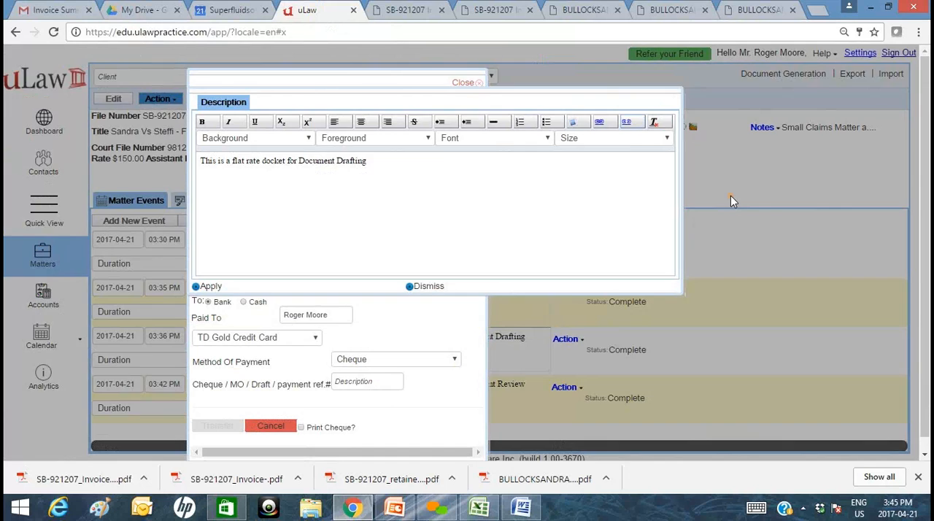
click(731, 195)
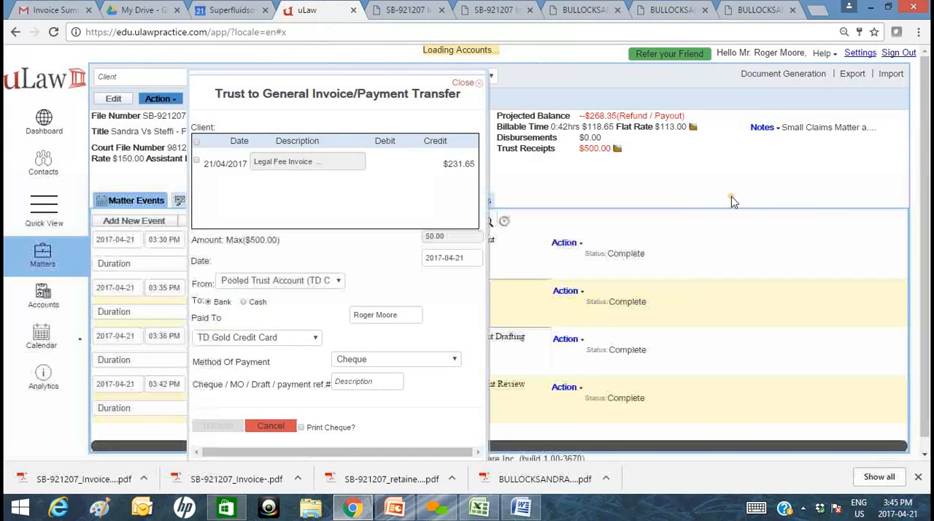
click(196, 143)
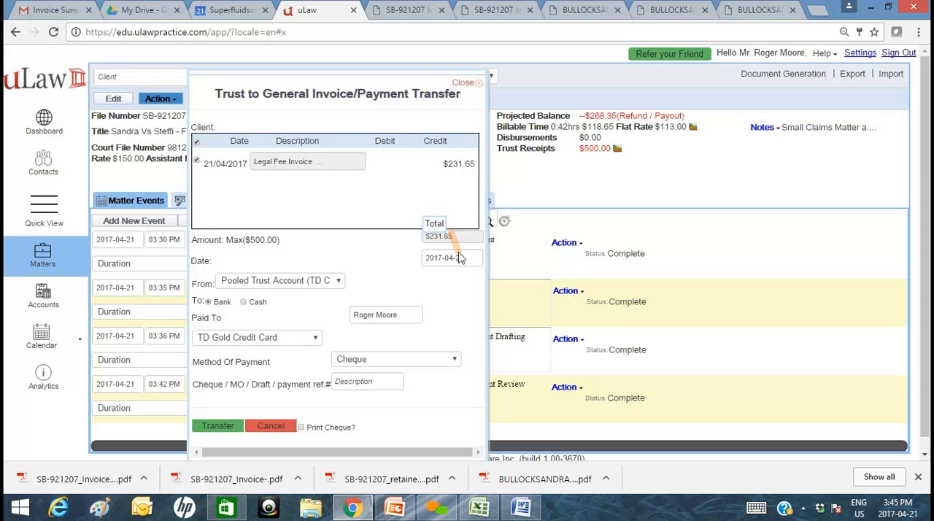
Set the transfer to go from the Pooled Trust Account to the Scotiabank general account.
click(315, 285)
click(318, 293)
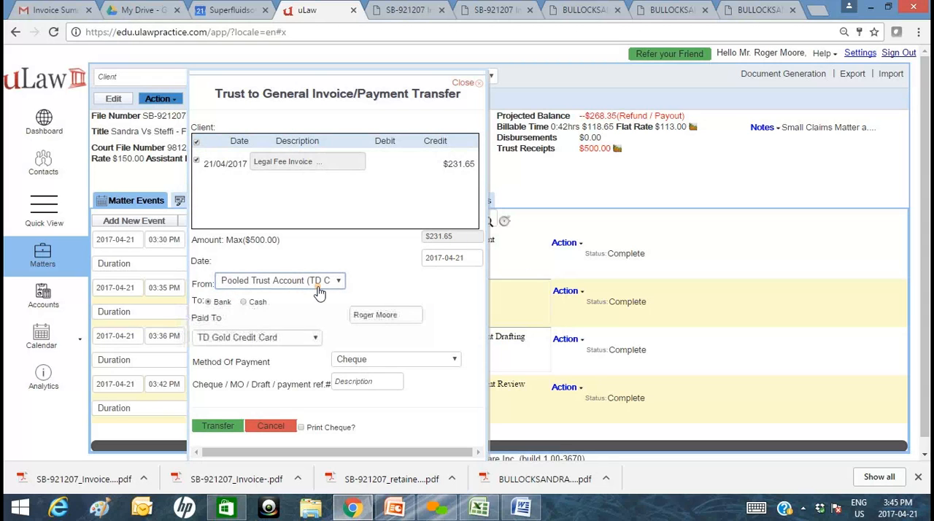
click(307, 338)
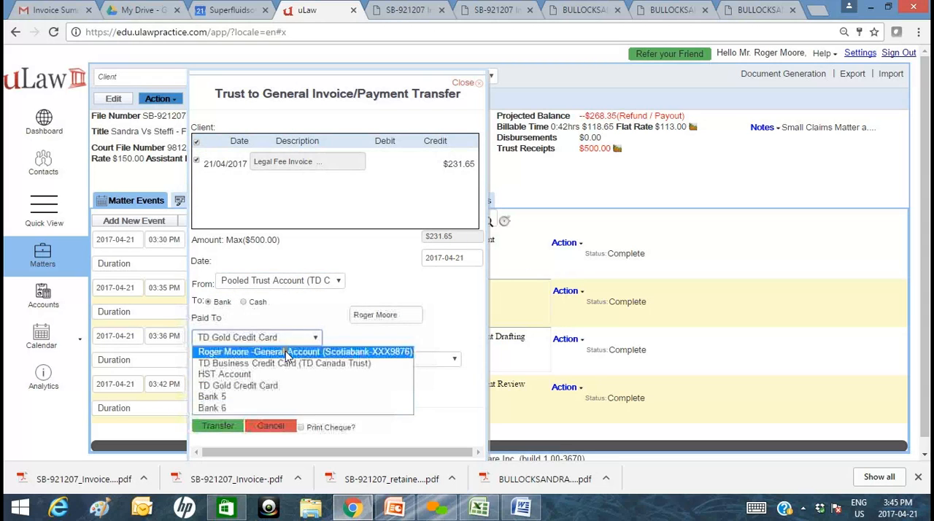
click(285, 351)
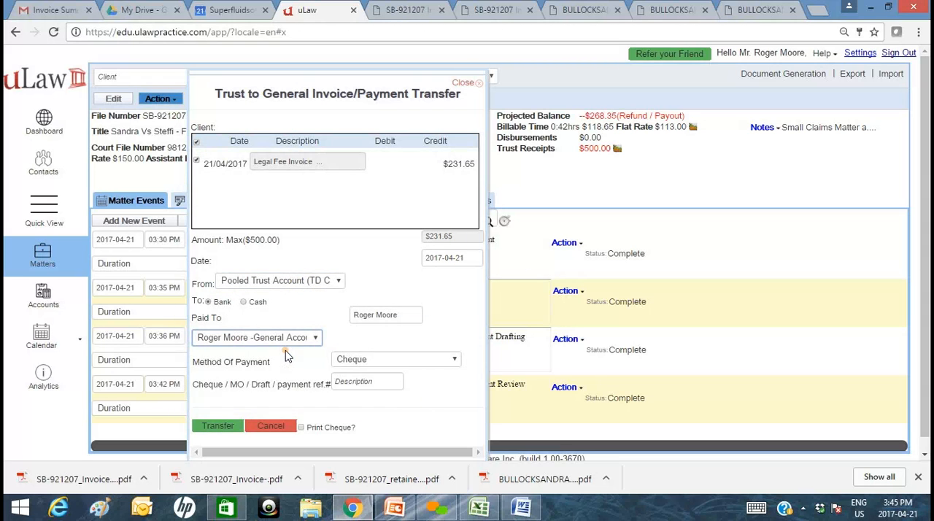
Set the payment method to Electronic Fund Transfer with payment reference 45656, and make the transfer.
click(380, 360)
click(383, 442)
click(351, 380)
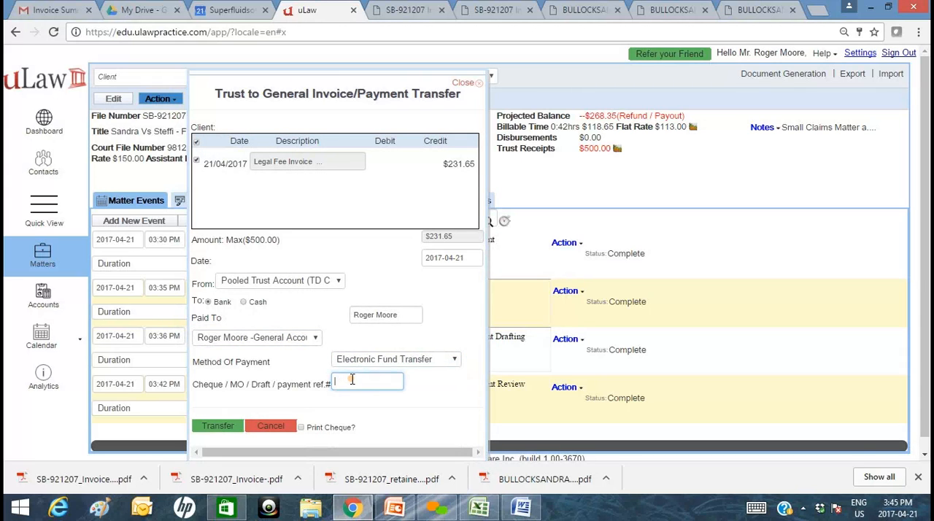
text(45656)
click(221, 426)
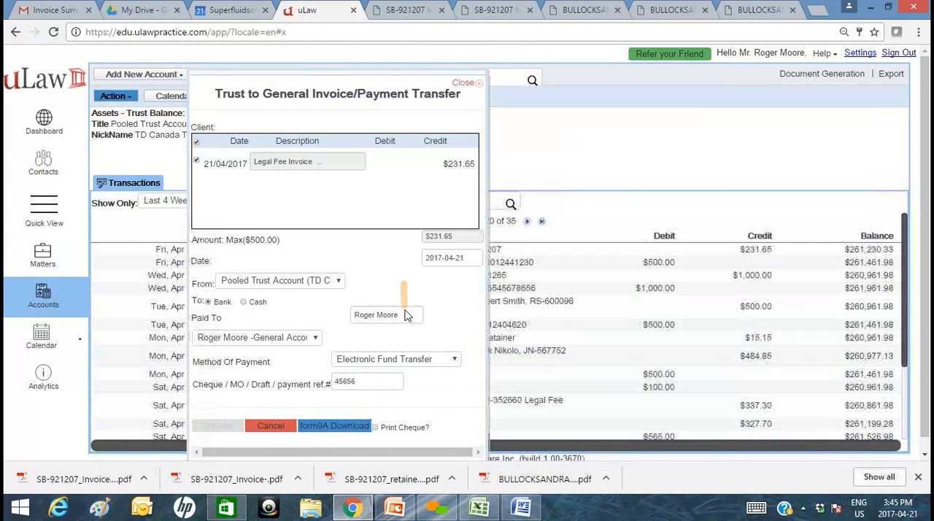
Start the Form 9A download for the transfer, entering the trust debit account number and TD Canada Trust as the debit bank.
click(340, 427)
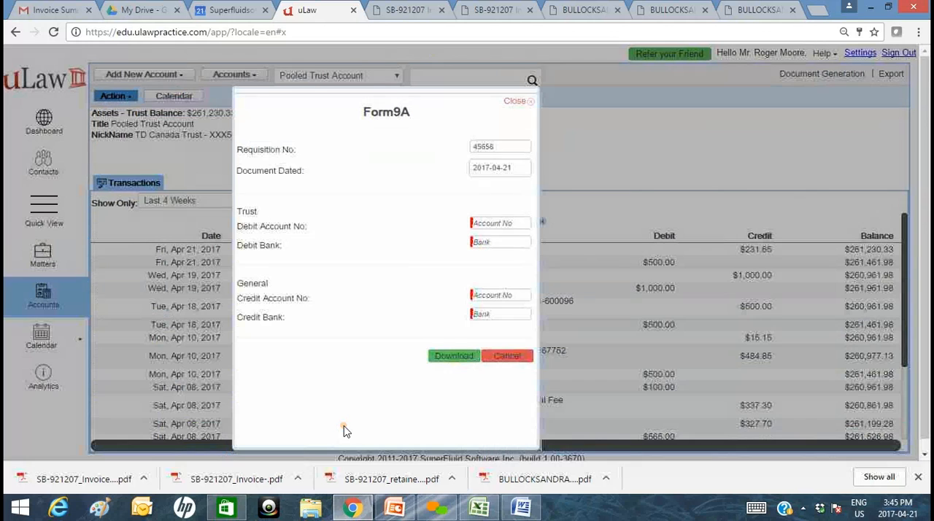
click(499, 225)
text(6767)
key(Down)
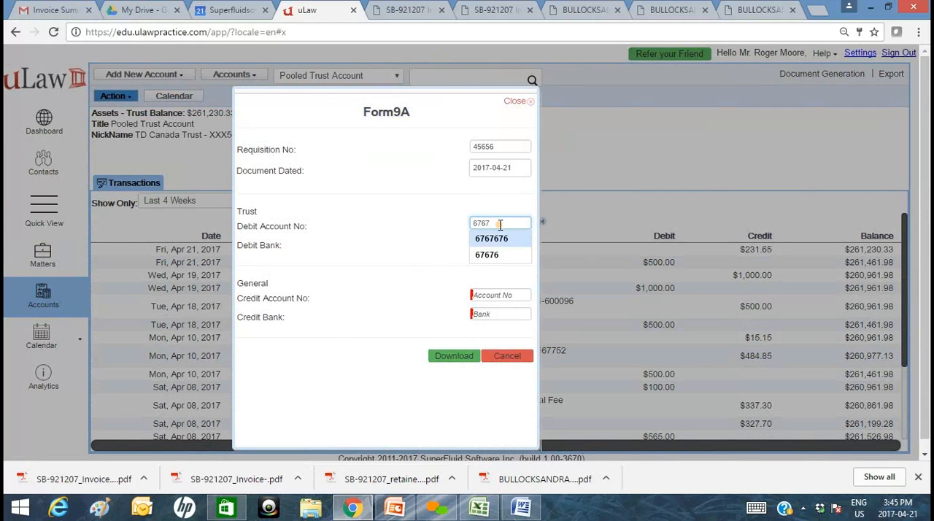
key(Tab)
text(TD)
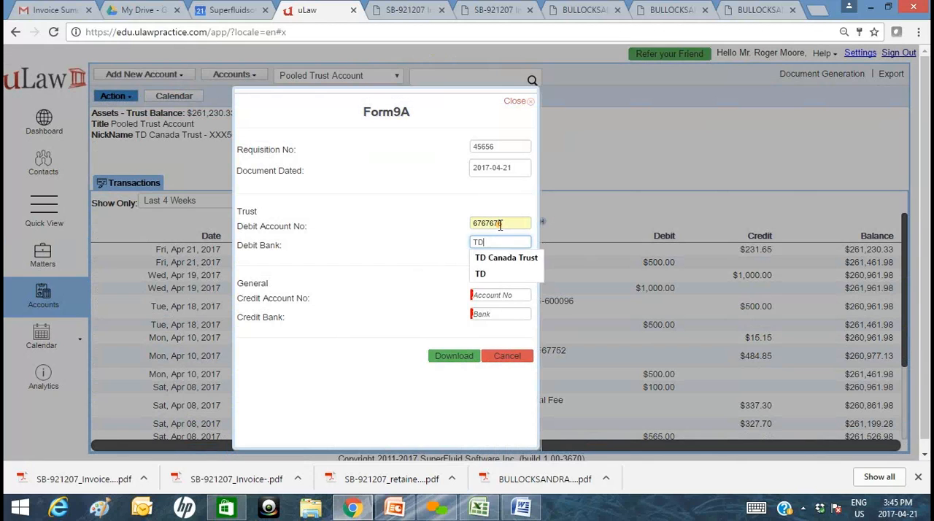
key(Down)
key(Tab)
Enter the general credit account number and TD CANADA as the credit bank, and download the Form 9A.
text(6767)
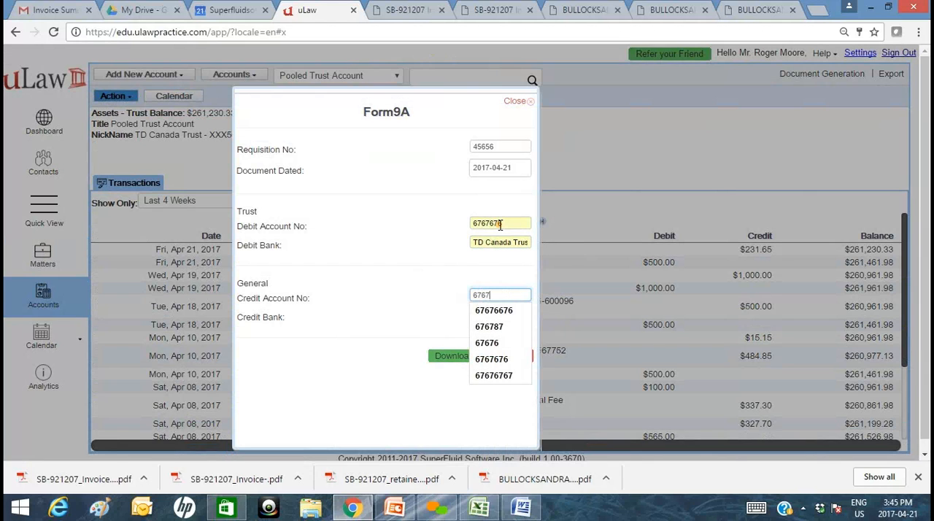
key(Down)
key(Tab)
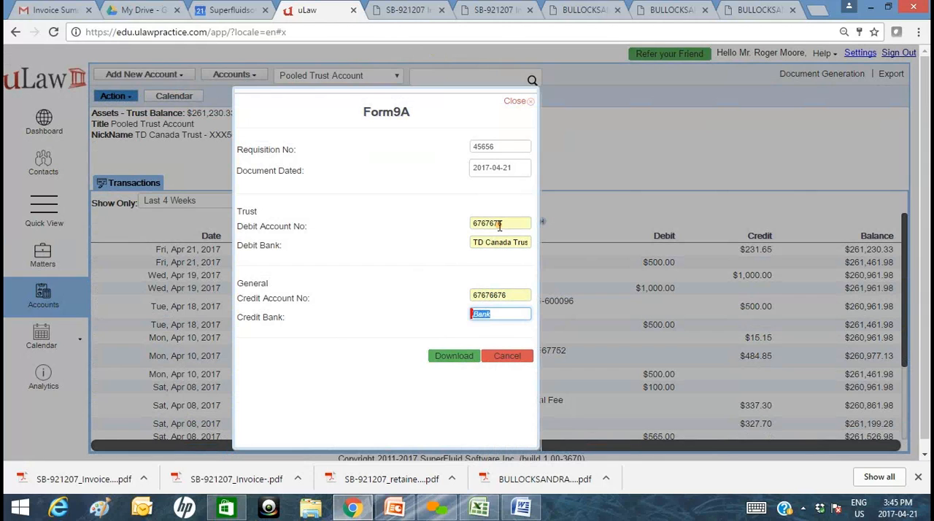
text(TD)
key(Down)
key(Tab)
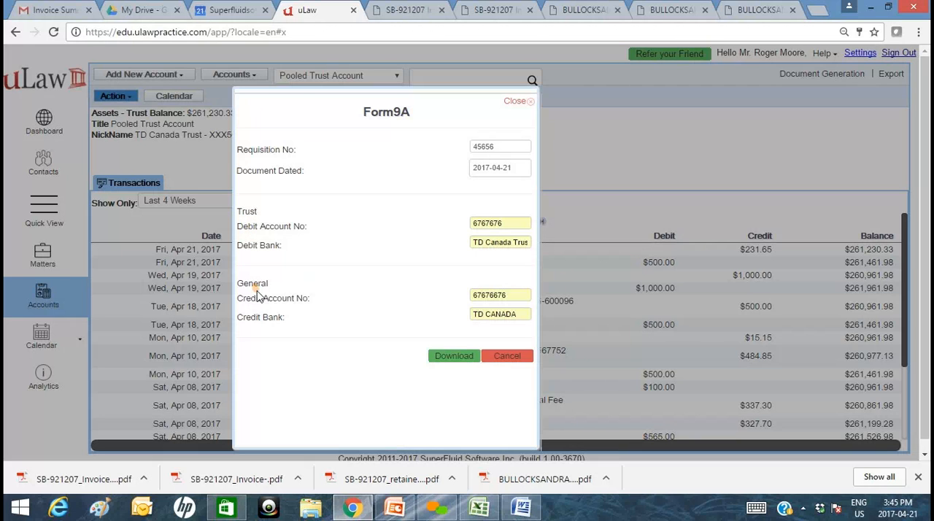
click(448, 356)
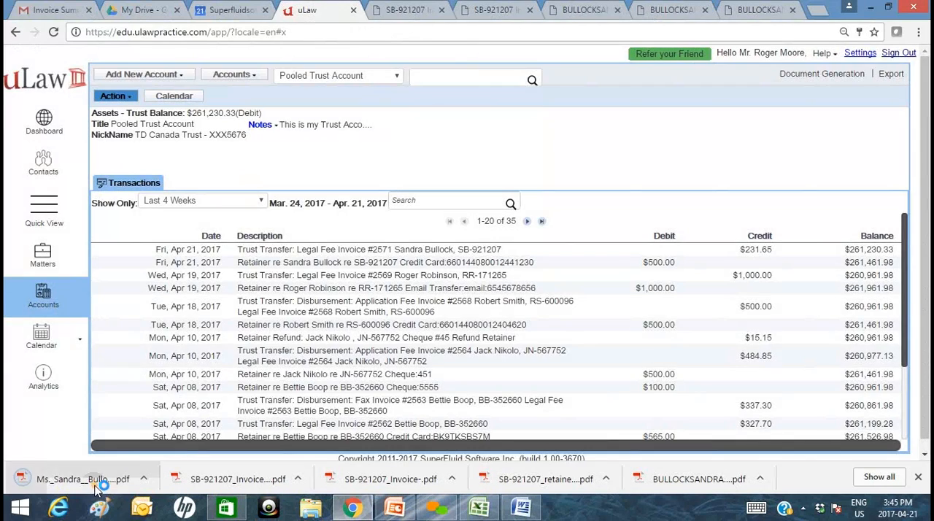
Open the downloaded Form 9A PDF and review its requisition, amount, debit account and credit account details.
click(82, 479)
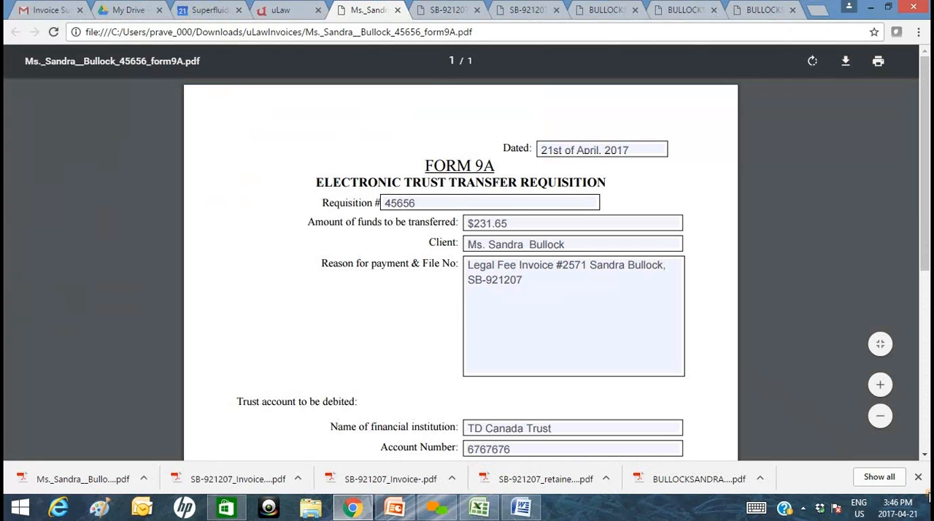
click(920, 477)
scroll(606, 338, down, 3)
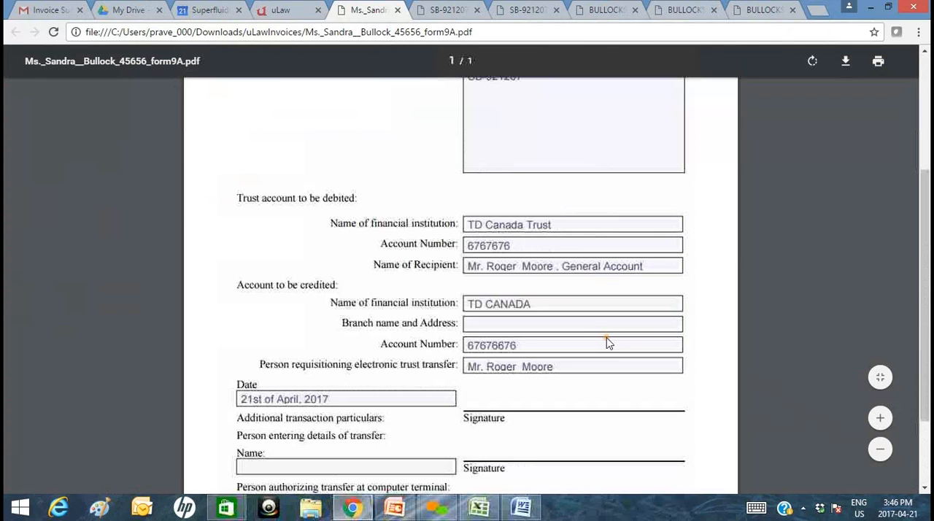
scroll(576, 380, down, 2)
scroll(416, 115, up, 2)
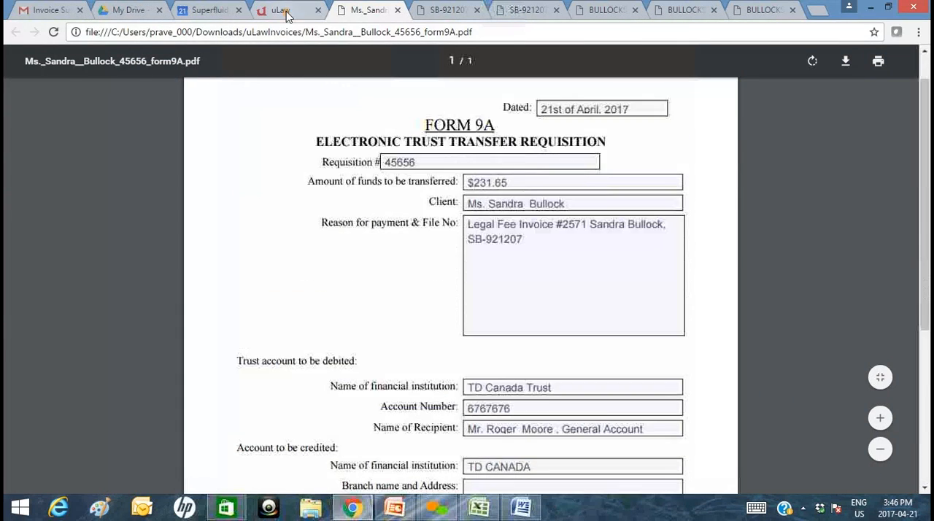
Return to the uLaw matter's disbursements and start a new disbursement paid from the general account.
click(285, 11)
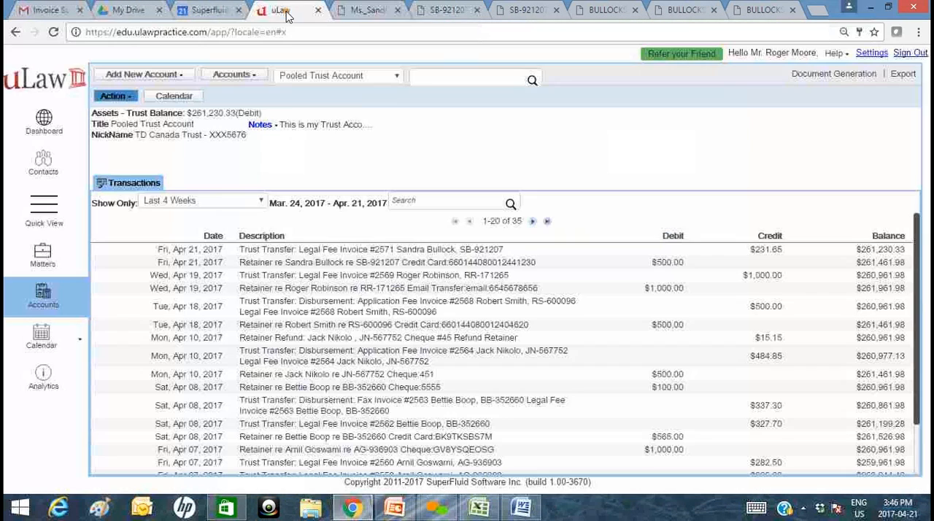
click(43, 256)
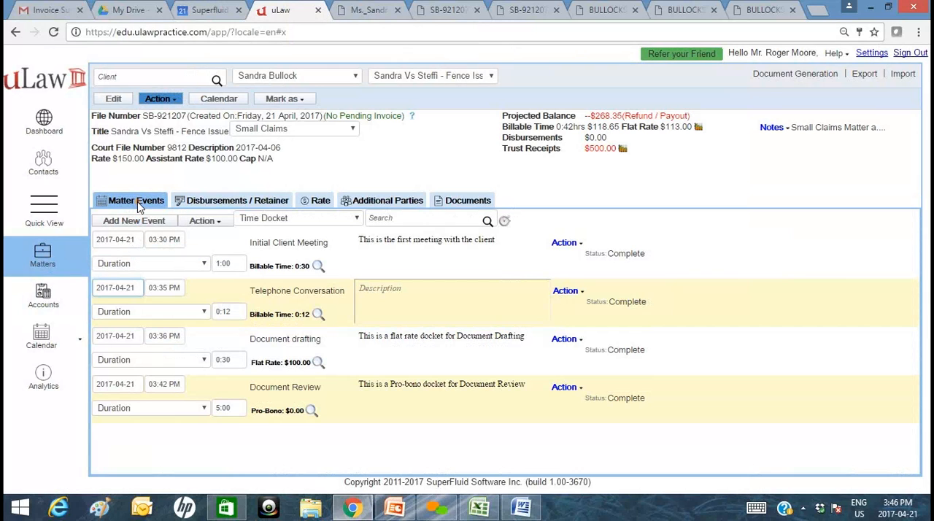
click(256, 208)
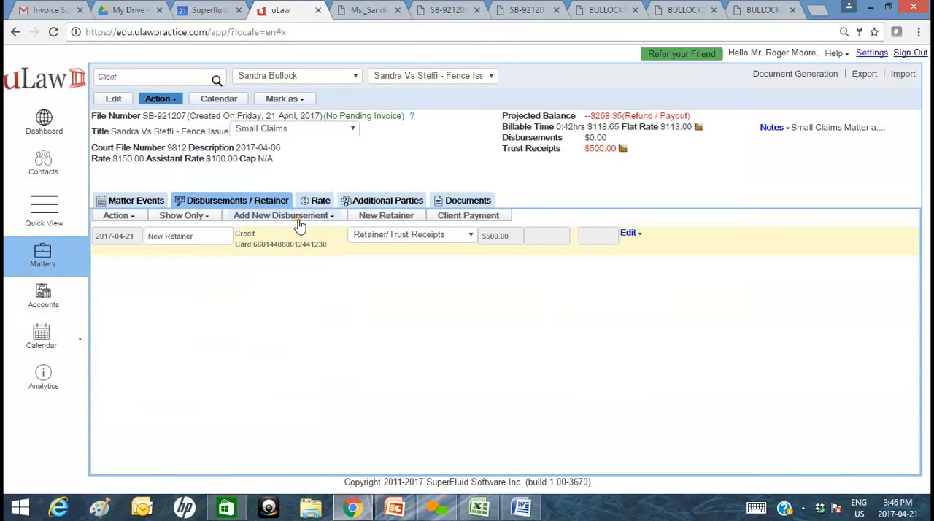
click(283, 221)
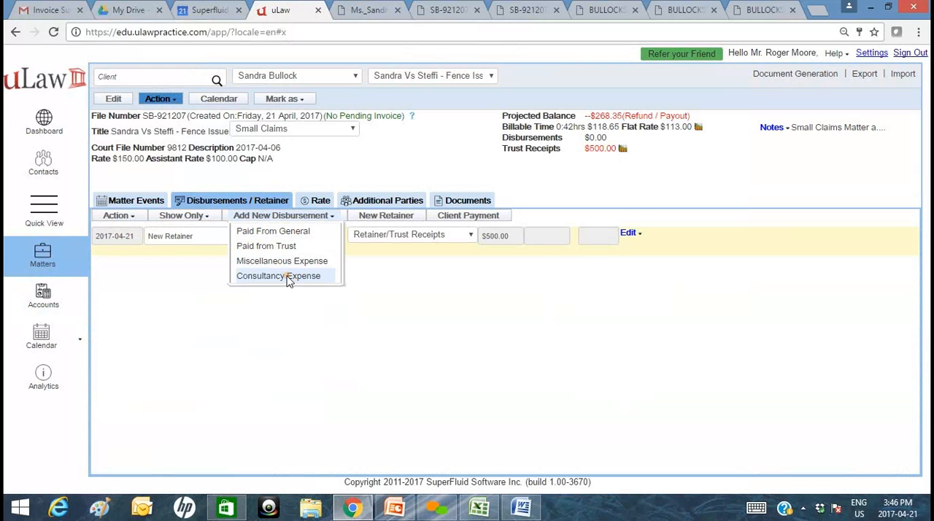
click(282, 232)
Set the disbursement item to Fax with a quantity of 25 at a rate of $2.00 per fax.
click(311, 131)
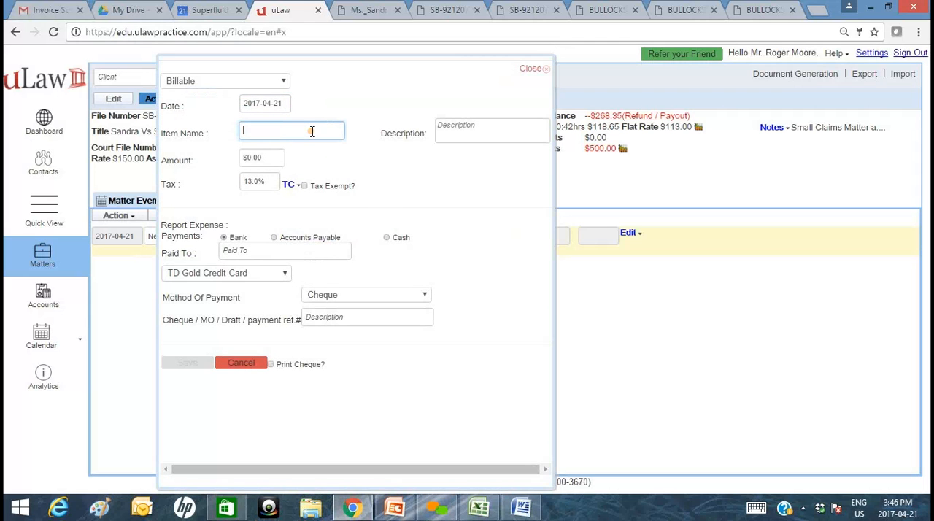
text(Fax)
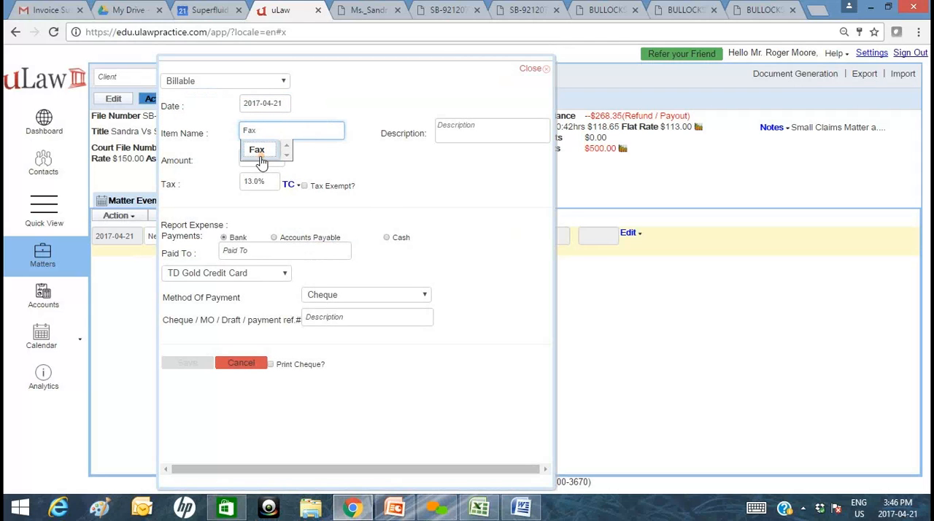
click(259, 151)
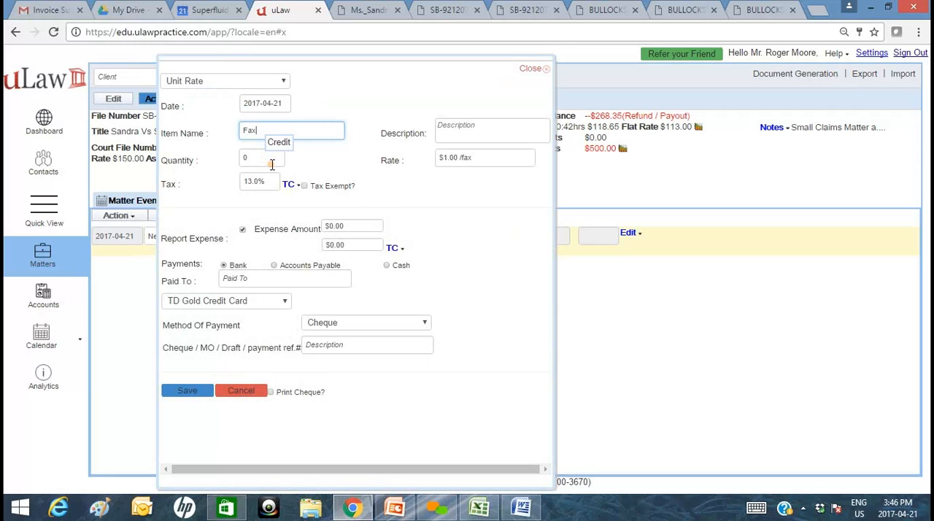
click(266, 157)
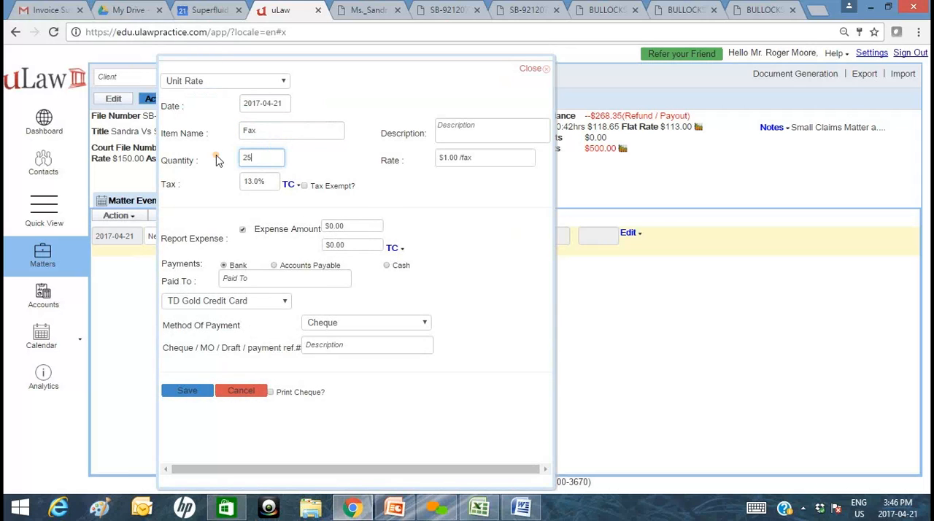
click(438, 159)
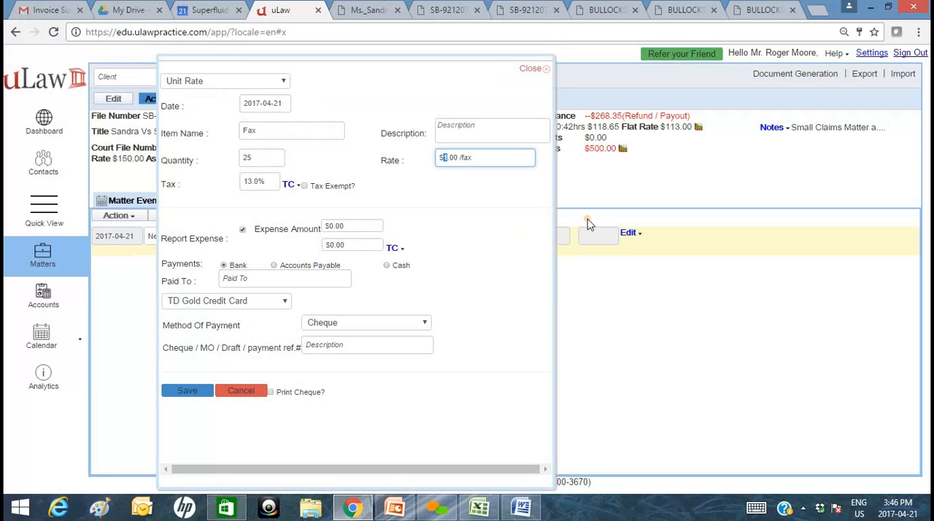
click(469, 185)
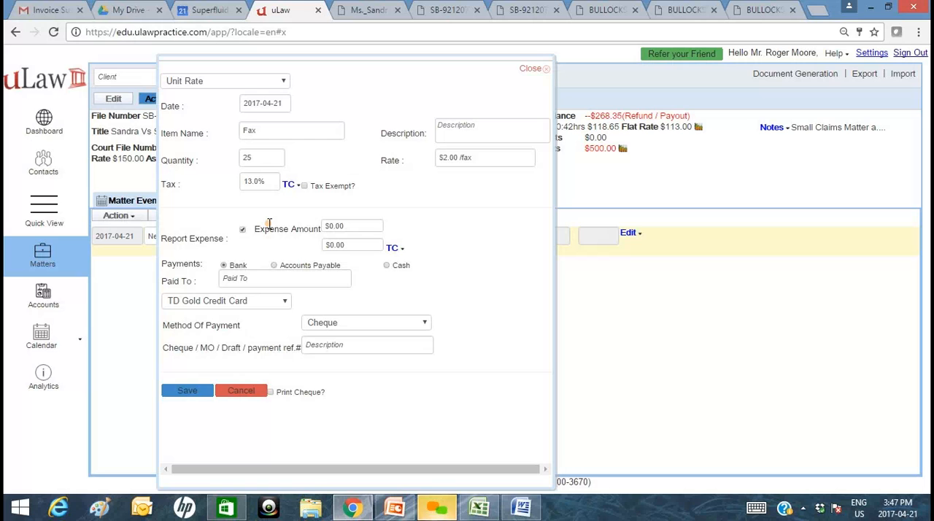
drag(205, 211, 272, 203)
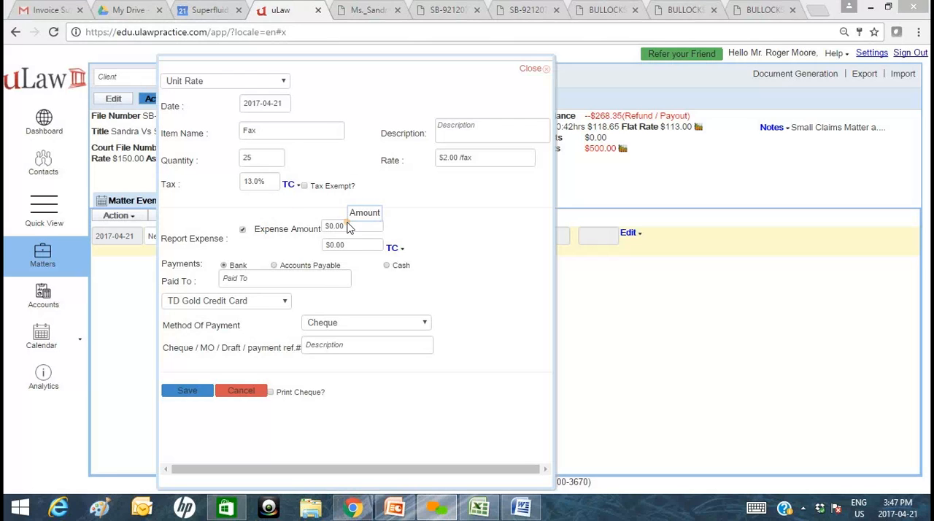
Set the reported expense amount to $32.00 and check the tax code options for the expense.
drag(351, 226, 275, 222)
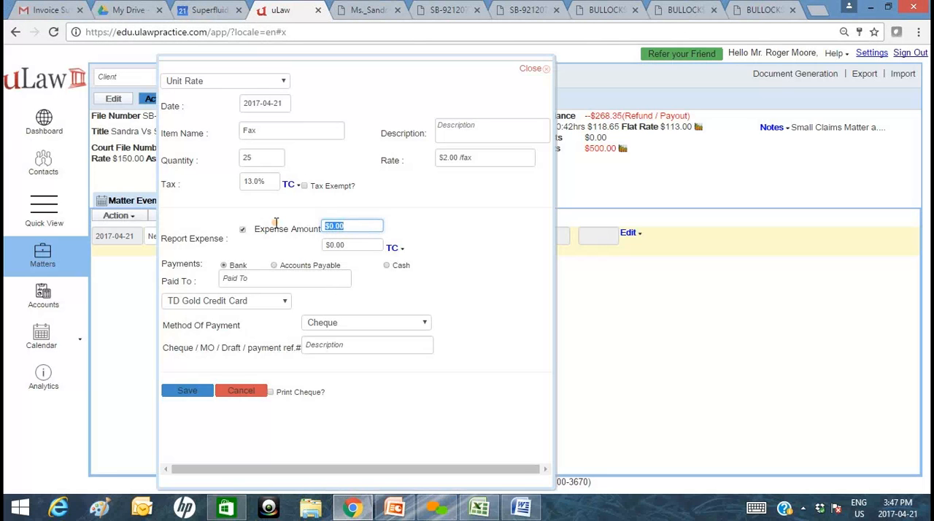
text(32)
key(Tab)
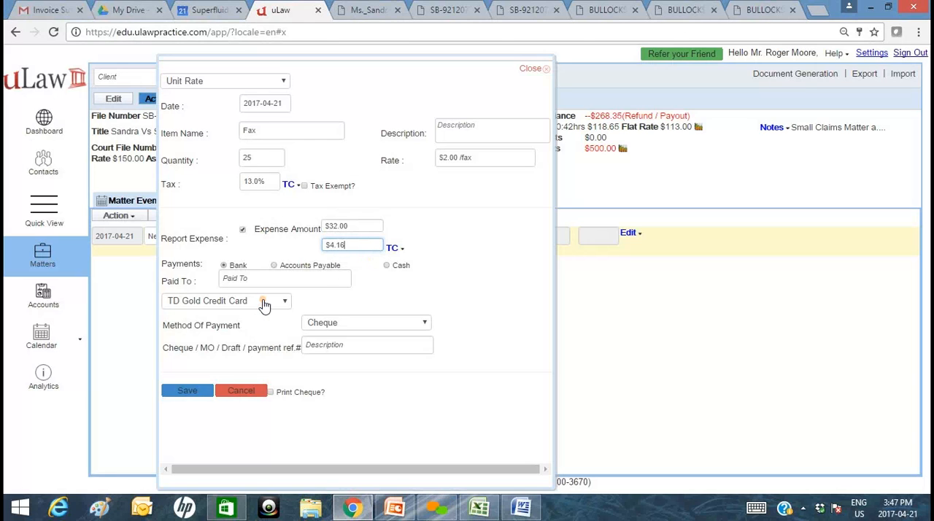
click(398, 249)
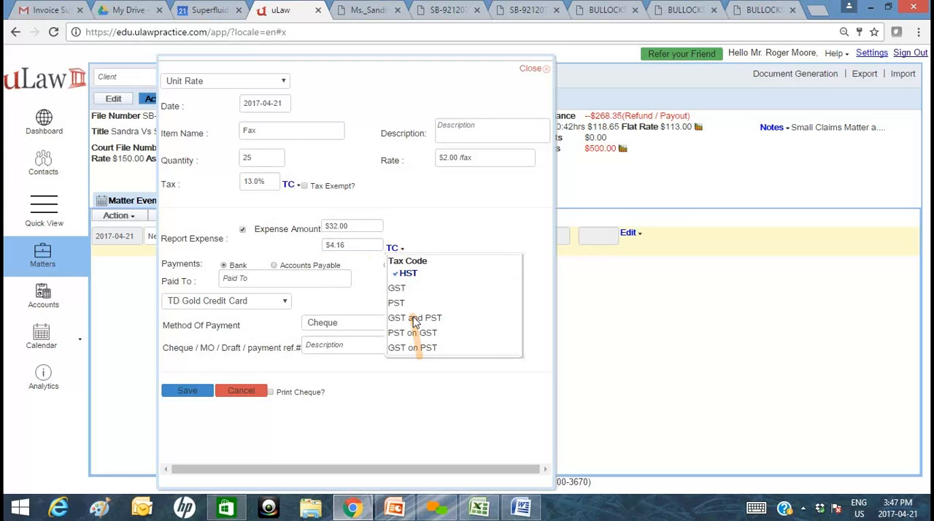
click(419, 241)
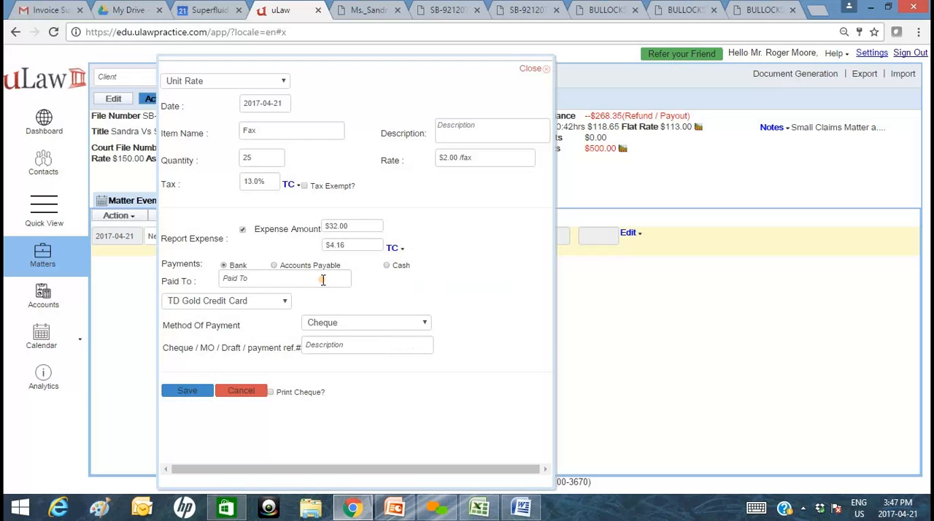
click(288, 280)
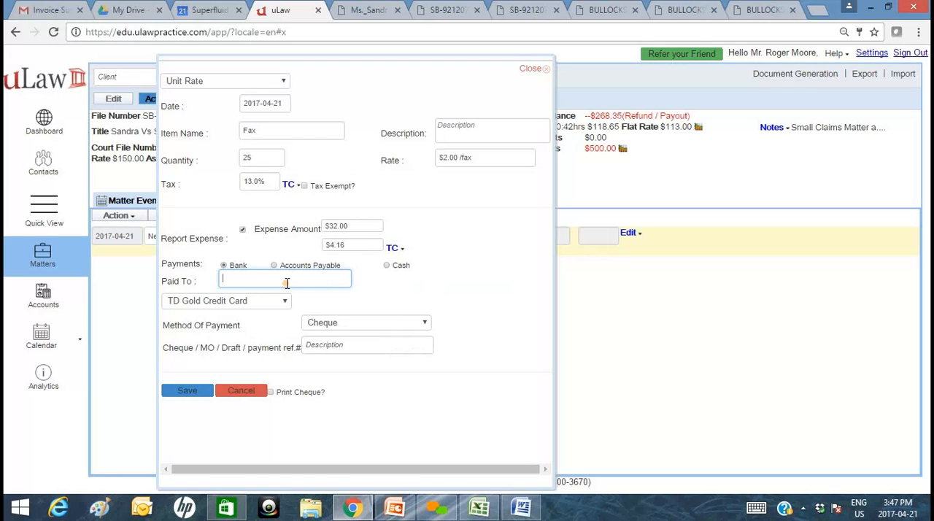
text(STAPLES INC)
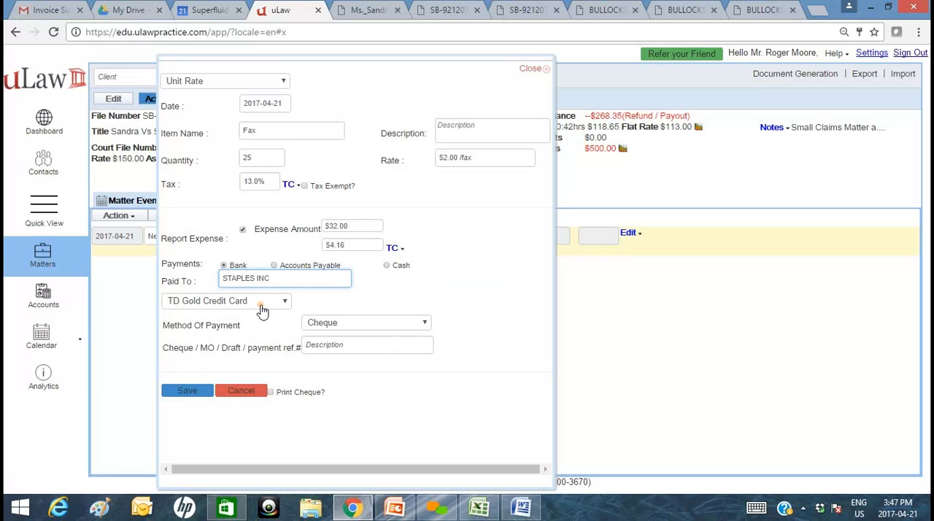
click(347, 330)
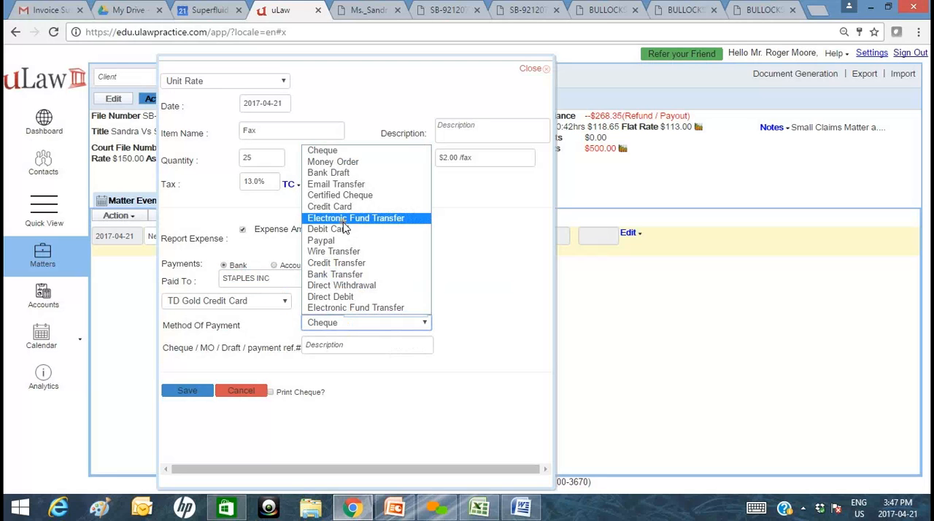
click(343, 207)
click(348, 343)
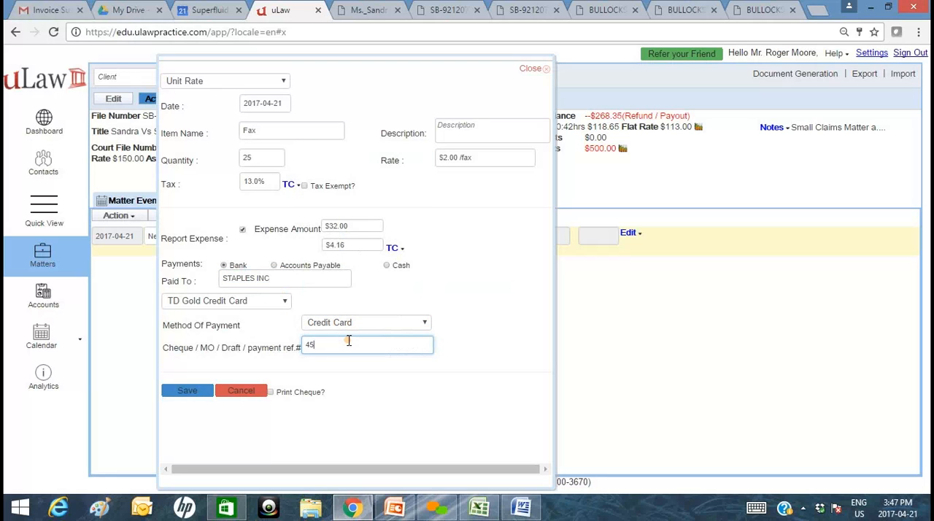
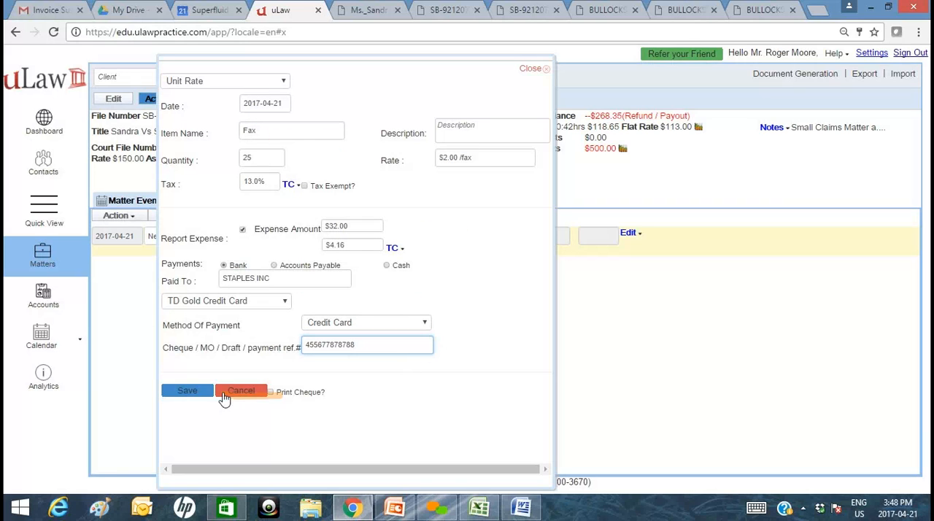
click(196, 390)
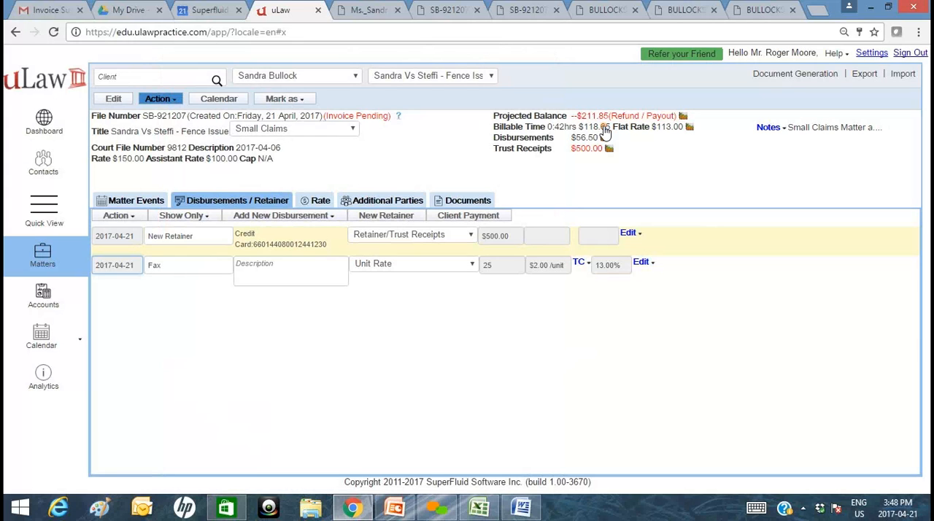
Add a new event to the matter's time dockets with the title "final closure".
click(145, 200)
click(146, 222)
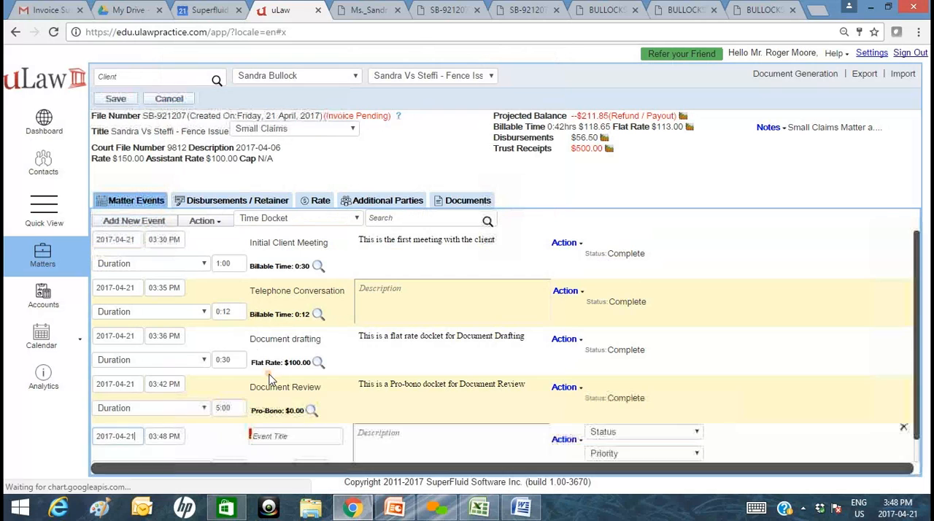
scroll(288, 423, down, 1)
click(283, 410)
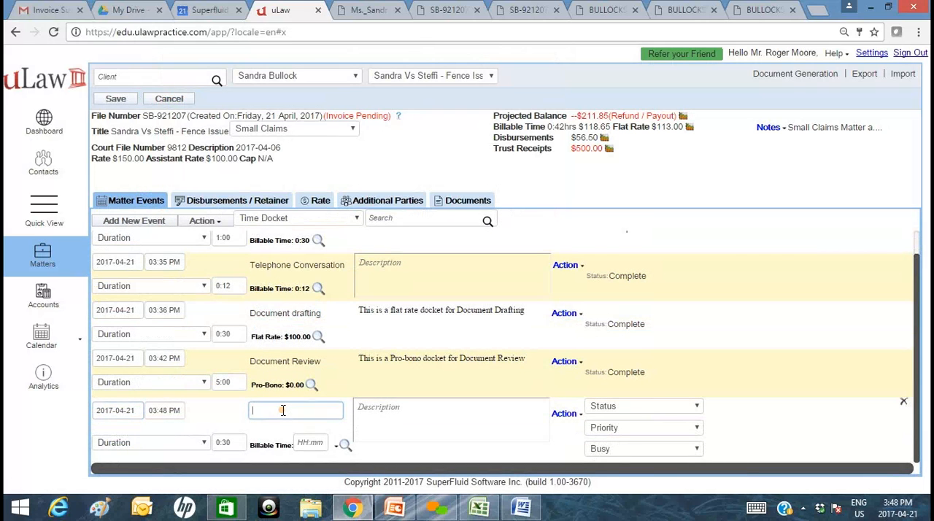
text(fin)
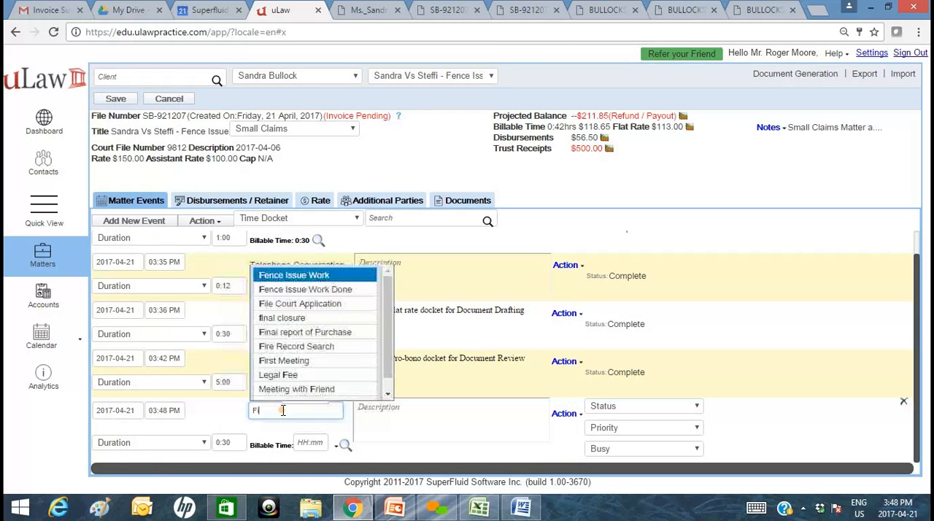
click(298, 430)
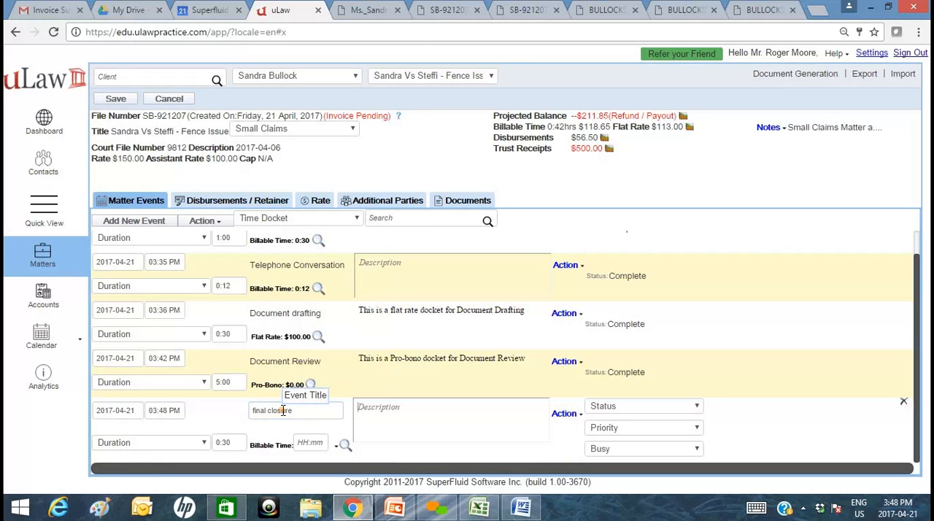
Bill the final closure docket at a flat rate of $200.00 and set its duration to 3:36.
click(337, 445)
scroll(365, 467, down, 1)
mouse_move(365, 473)
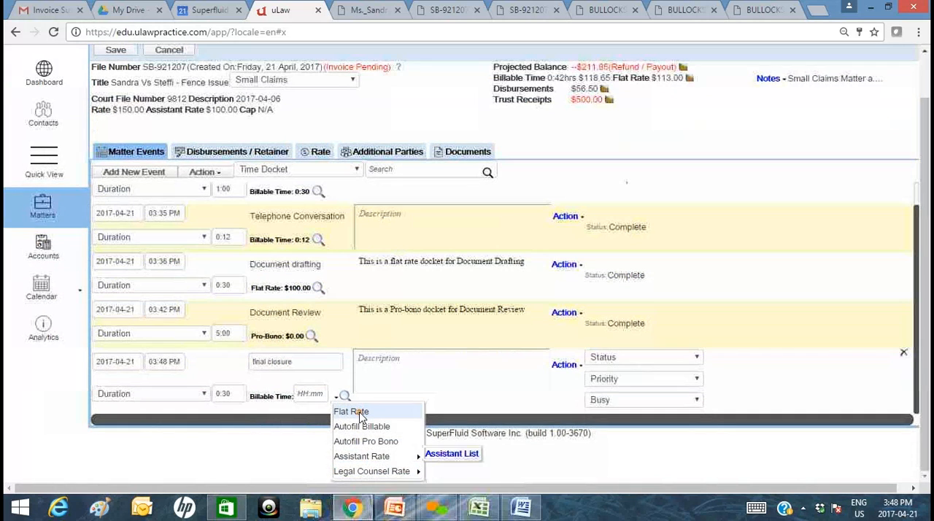
click(351, 415)
click(315, 443)
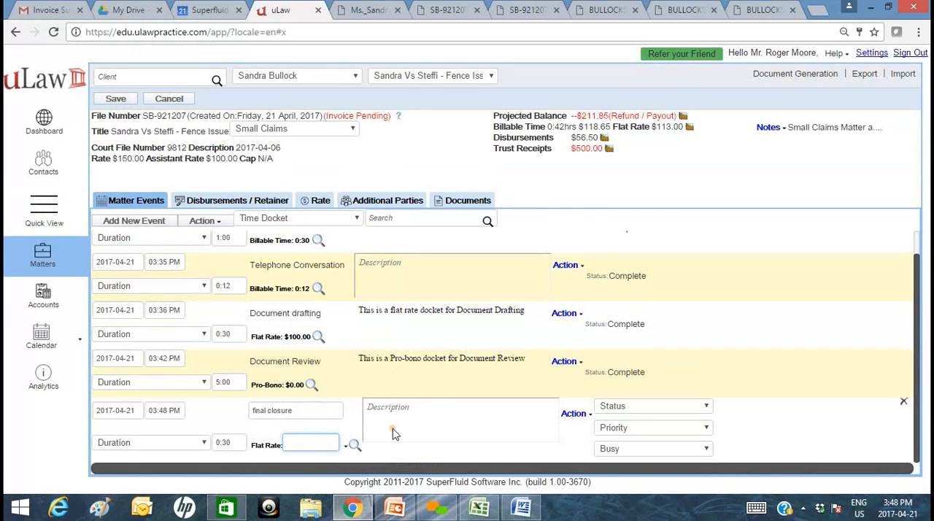
text(200)
click(221, 442)
mouse_move(235, 425)
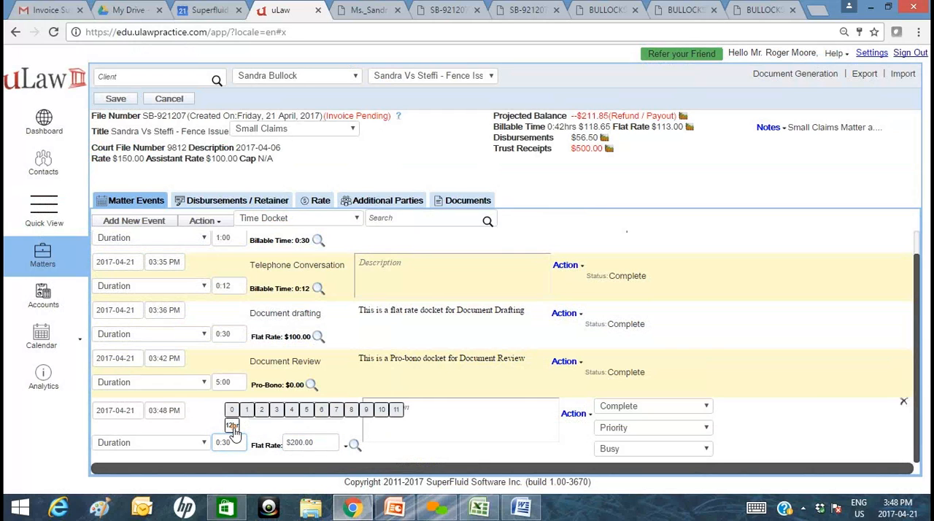
click(308, 422)
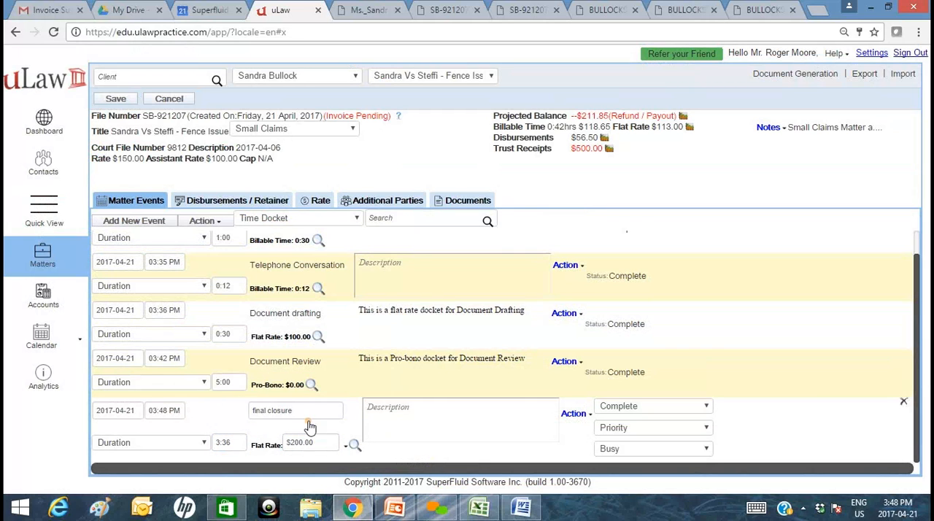
Add the description "Final Closure - Small Claims Done" to the final closure docket and save the matter.
click(415, 427)
text(Final Clos)
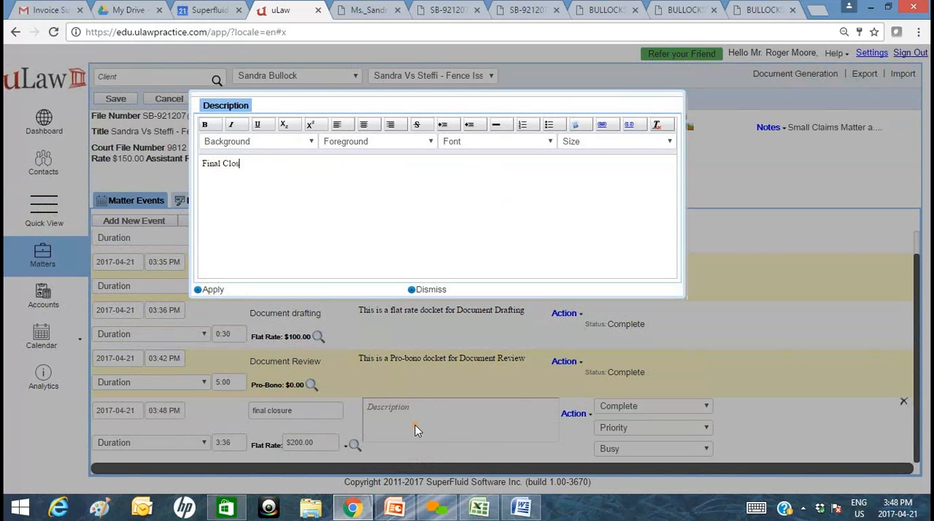
text(ure - Small Claims Done)
click(199, 290)
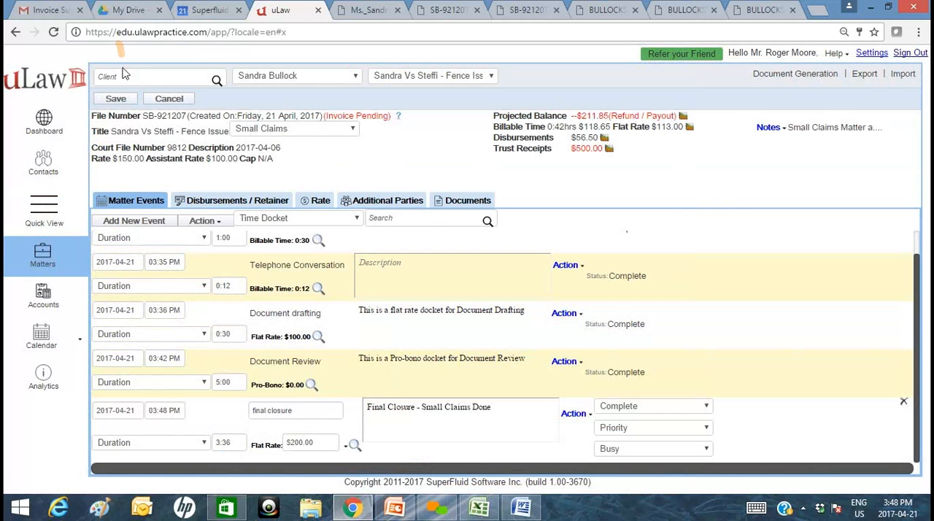
click(116, 100)
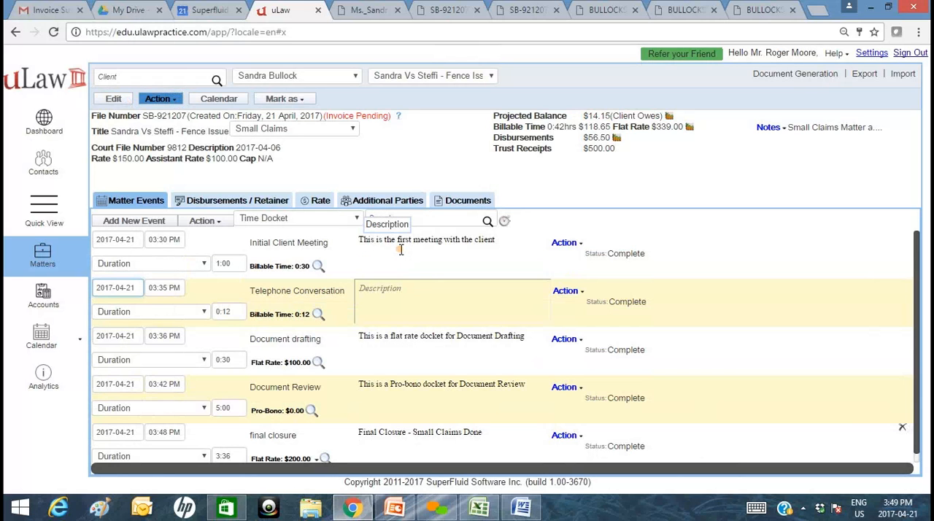
Add the description "Phone Conversation" to the Telephone Conversation docket and save the matter.
click(418, 303)
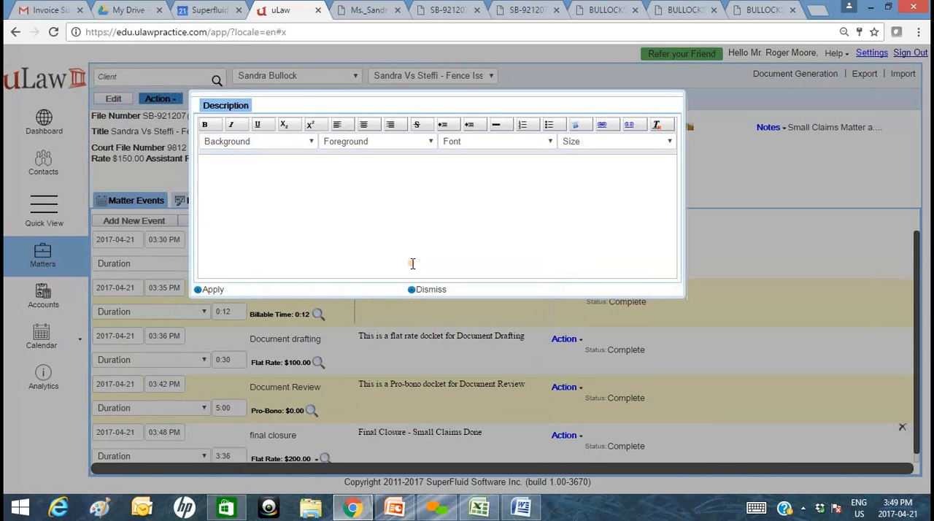
text(Phone Conversation)
click(212, 289)
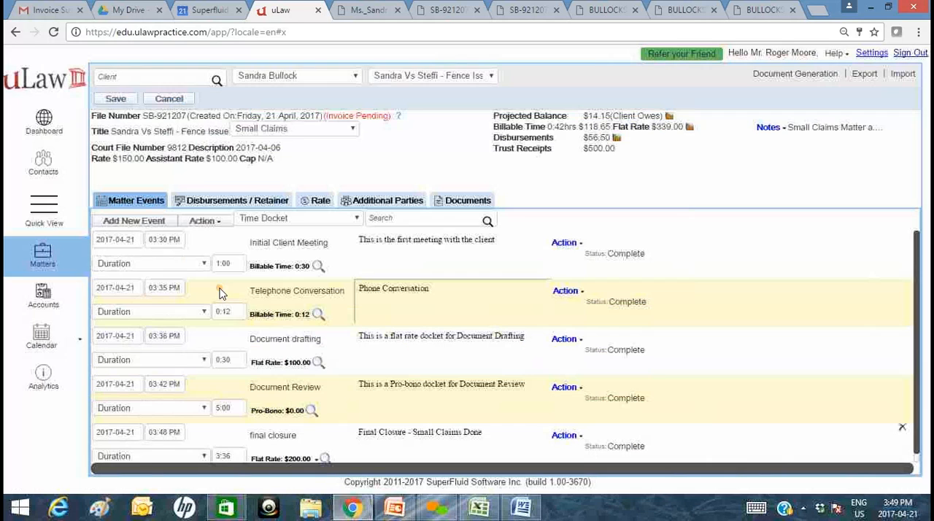
click(118, 97)
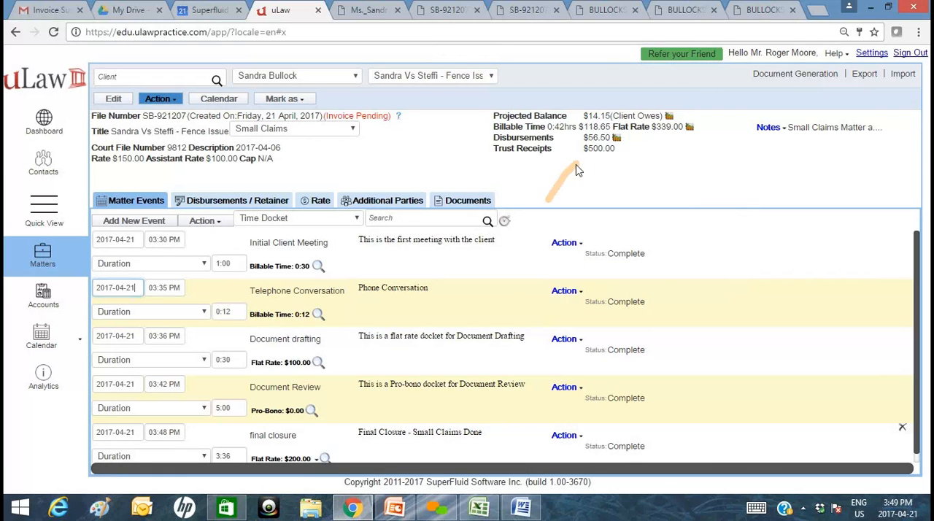
Check the matter's disbursements and dockets, and generate its invoice using the Calm Orange theme.
click(244, 202)
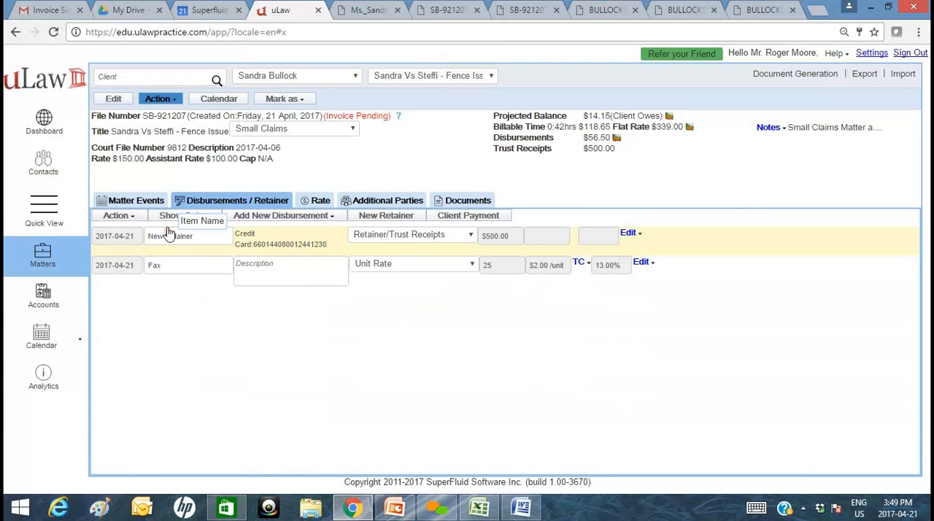
click(136, 201)
scroll(248, 398, down, 1)
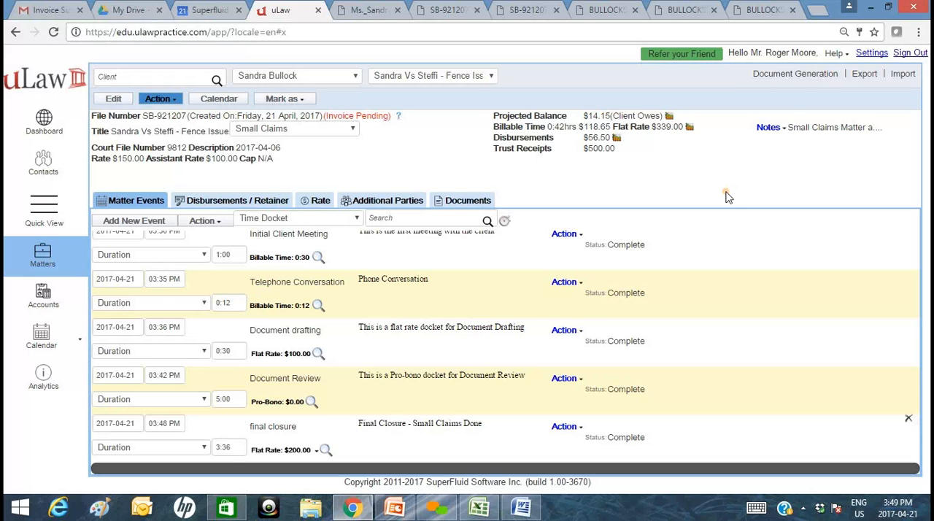
click(790, 77)
mouse_move(790, 101)
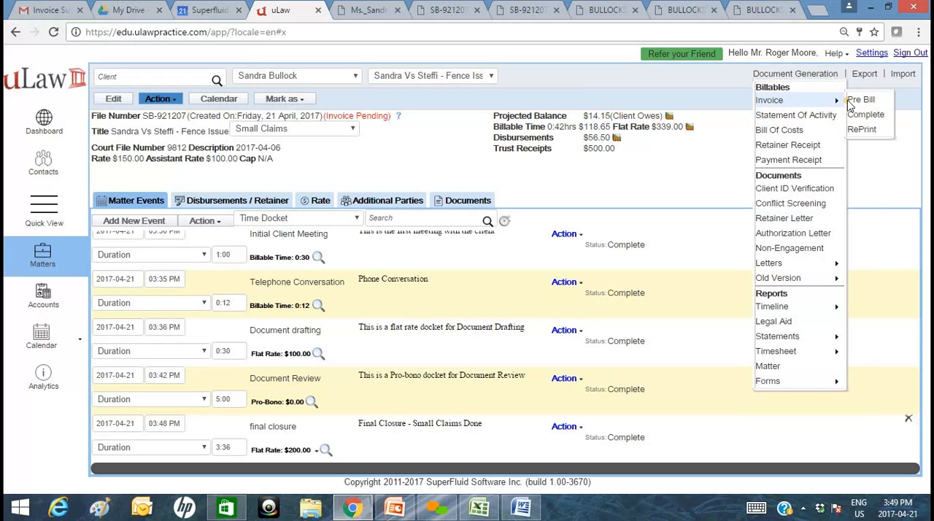
click(505, 315)
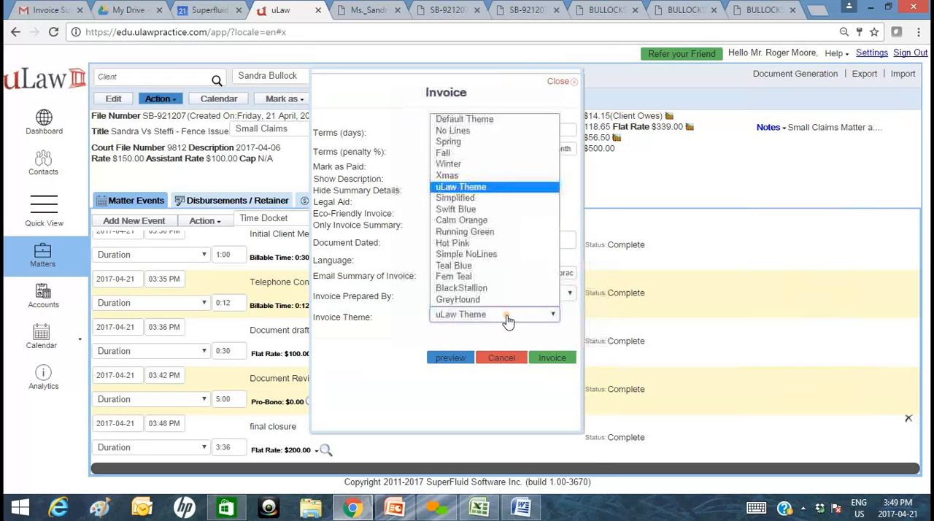
click(489, 221)
click(553, 358)
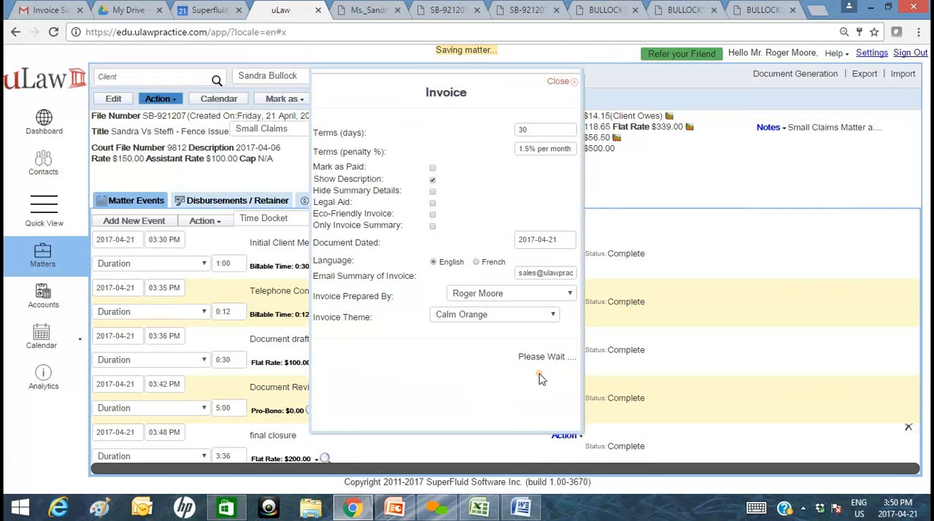
click(548, 357)
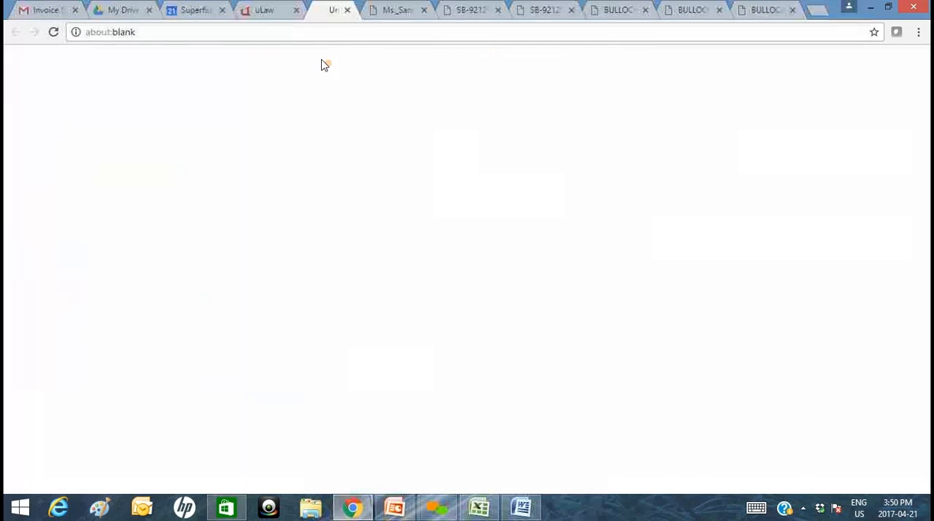
Open the downloaded invoice PDF and review its docket, disbursement, terms and amount due sections.
click(266, 9)
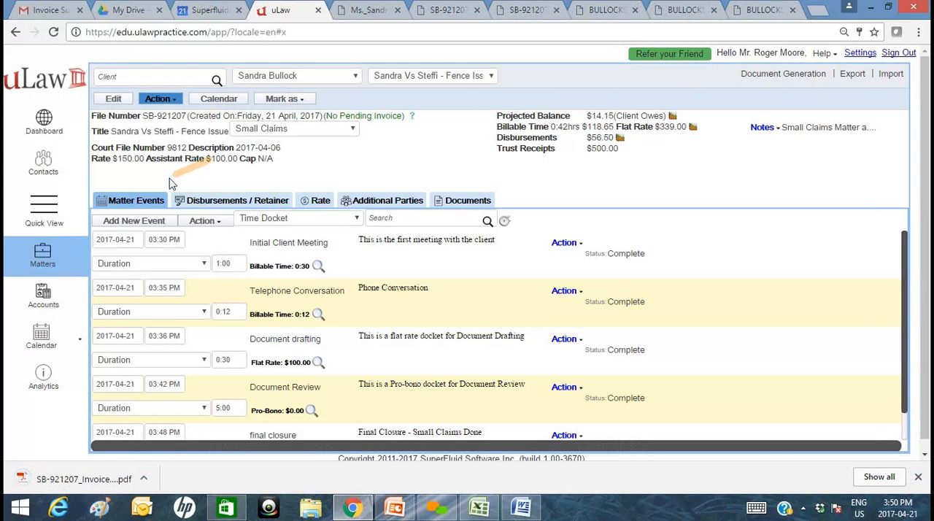
click(224, 204)
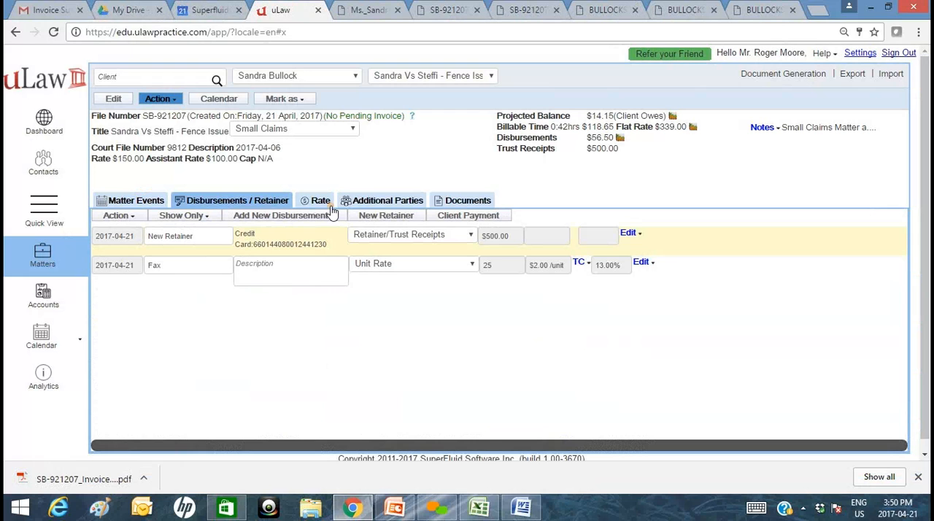
click(150, 204)
click(118, 477)
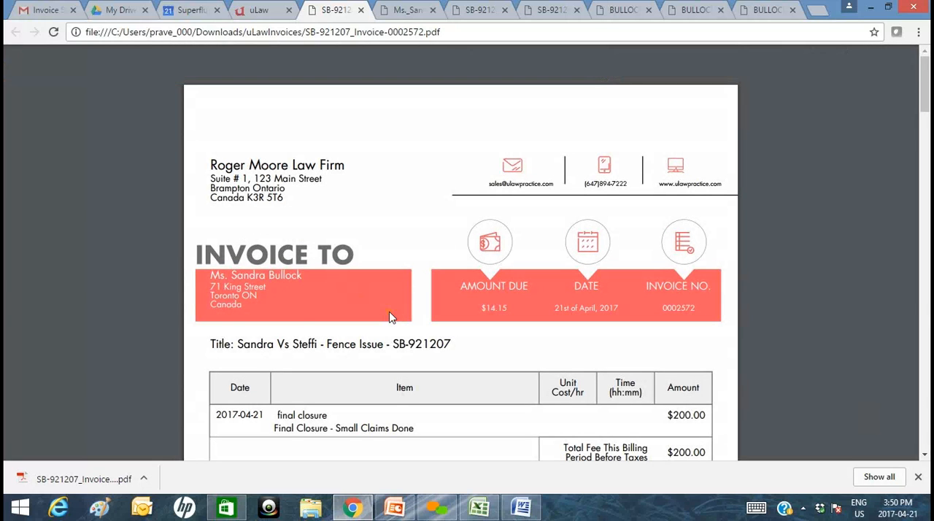
scroll(386, 310, down, 1)
scroll(389, 316, down, 10)
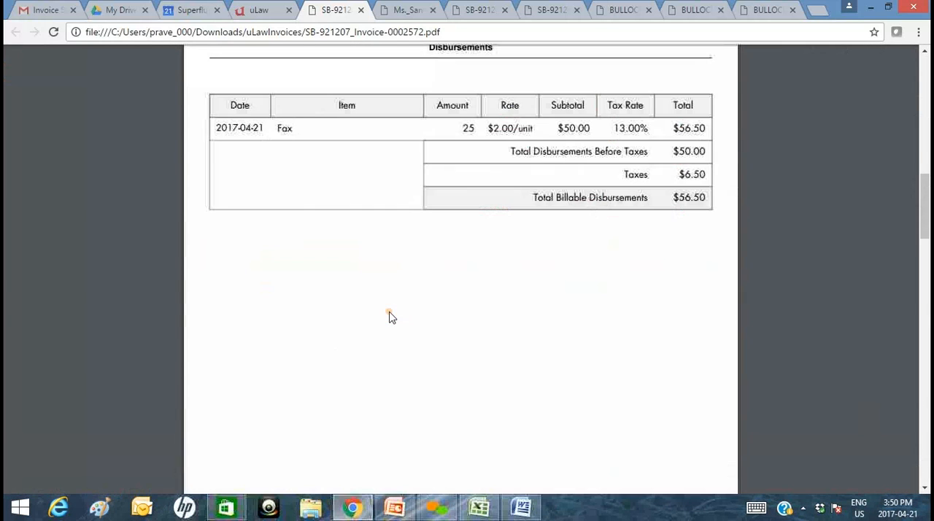
scroll(389, 316, down, 12)
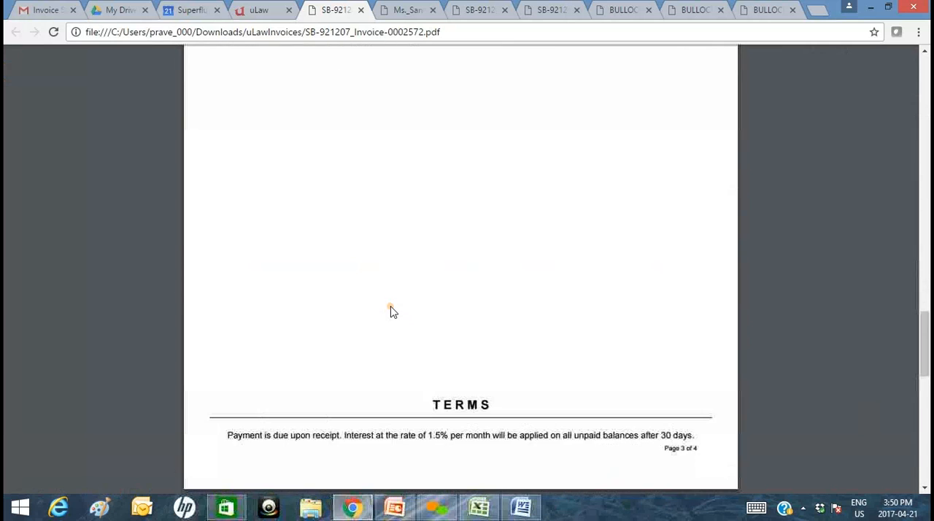
scroll(401, 312, down, 3)
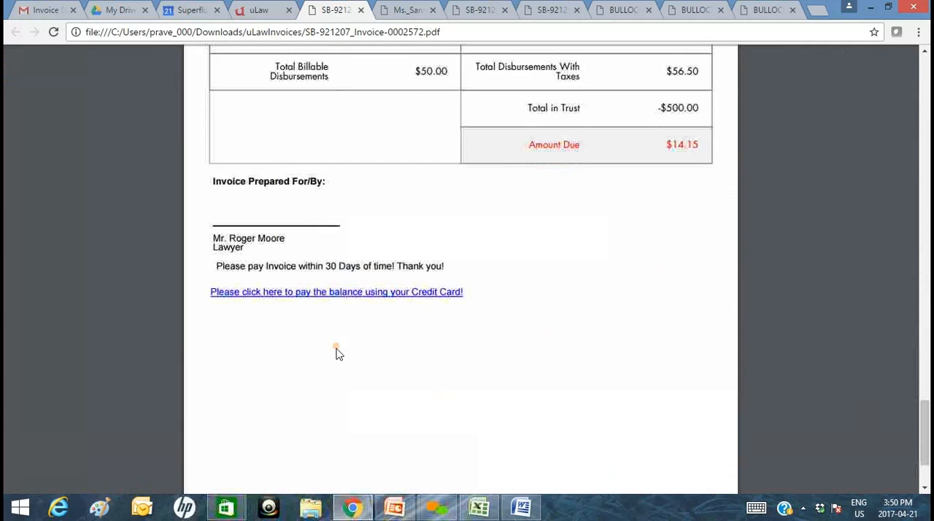
Open the invoice's online credit card payment page and enter the cardholder's full name.
click(372, 293)
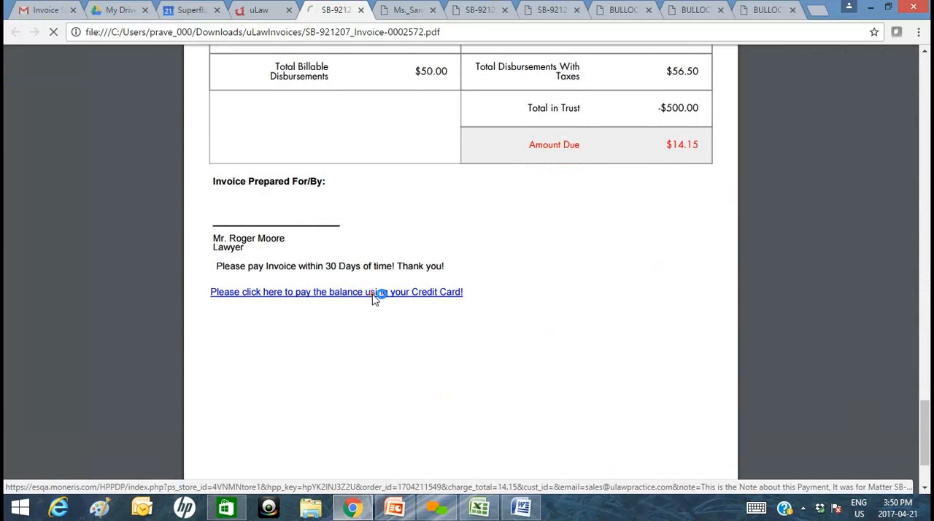
click(436, 213)
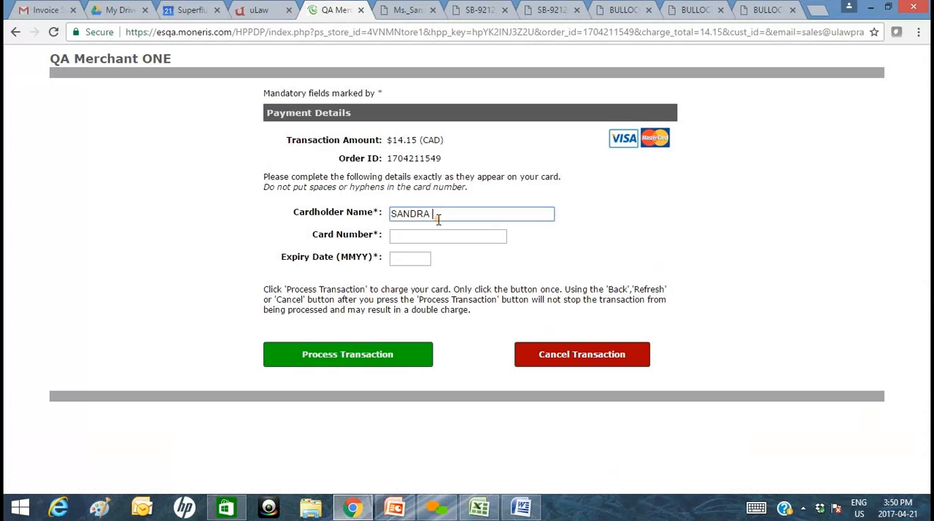
text(SANDRA BULLOCK)
key(Tab)
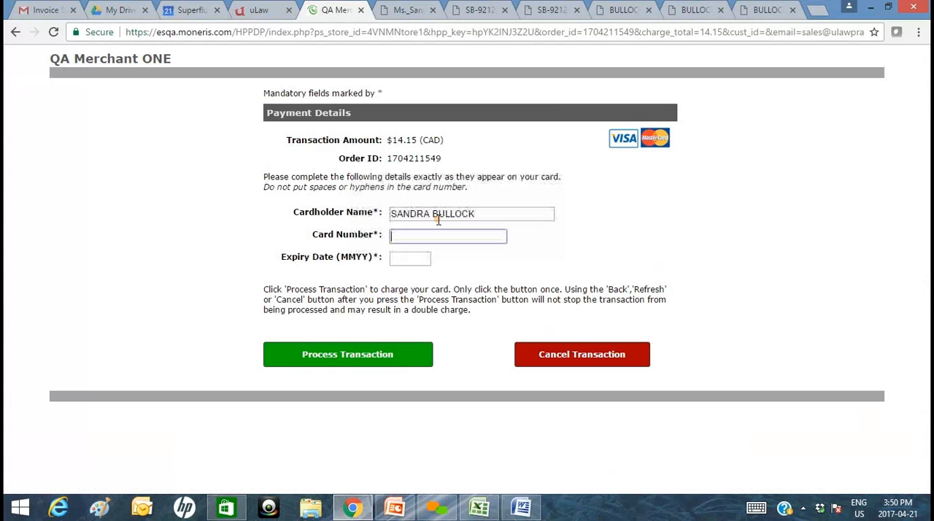
drag(446, 140, 393, 144)
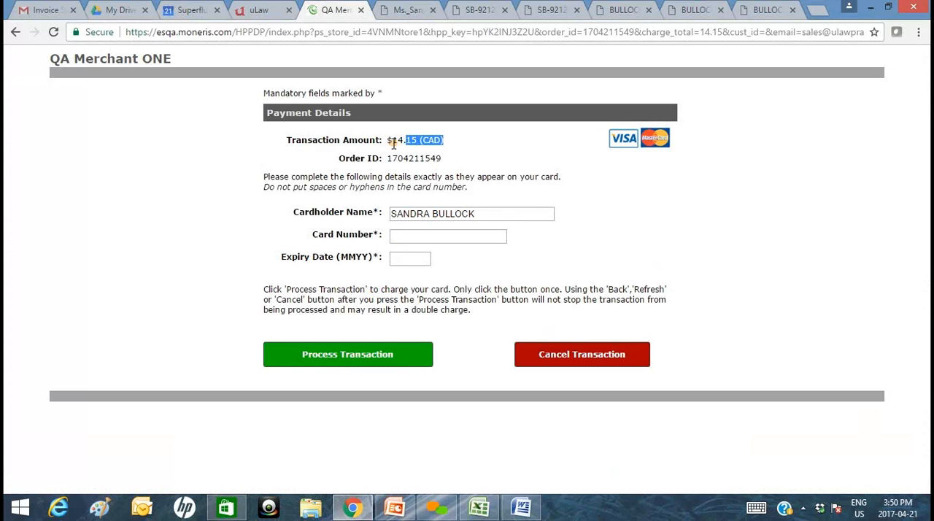
Enter the card number and expiry date on the payment page and process the transaction.
click(403, 238)
text(54)
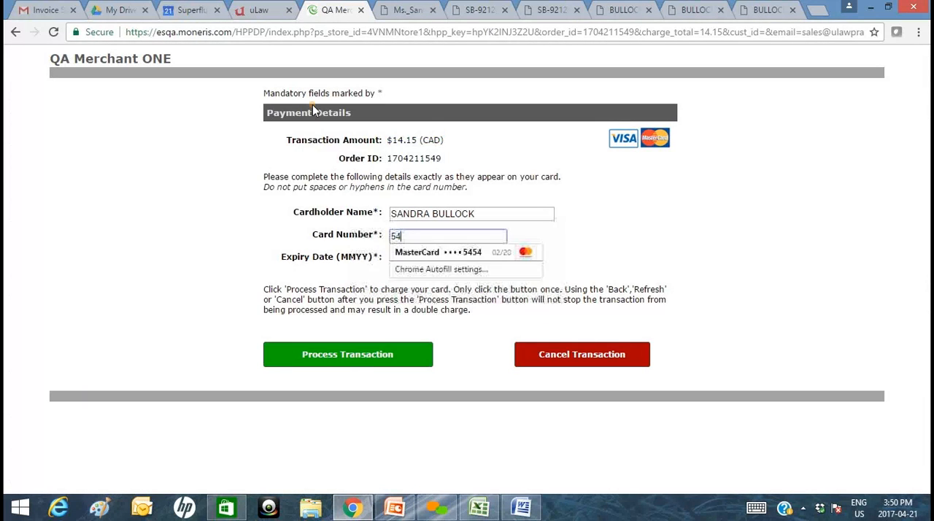
key(Down)
key(Tab)
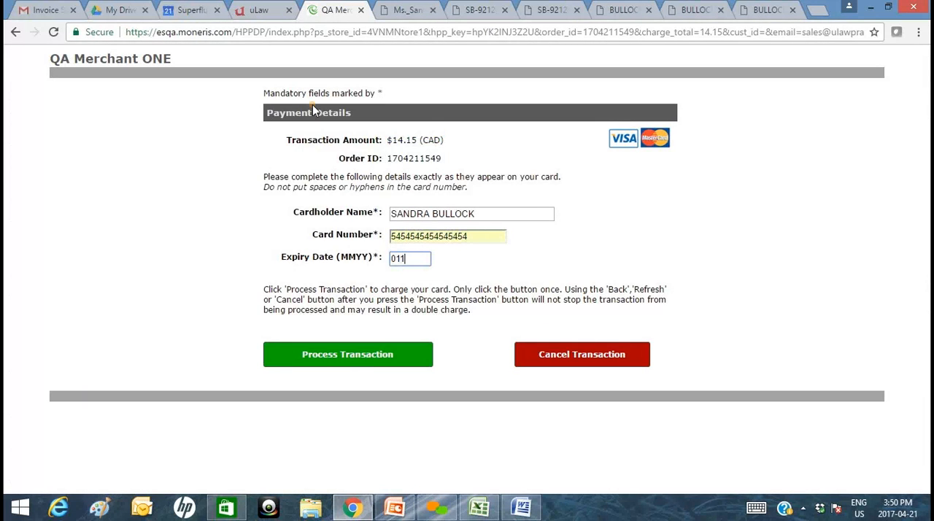
text(0119)
click(352, 356)
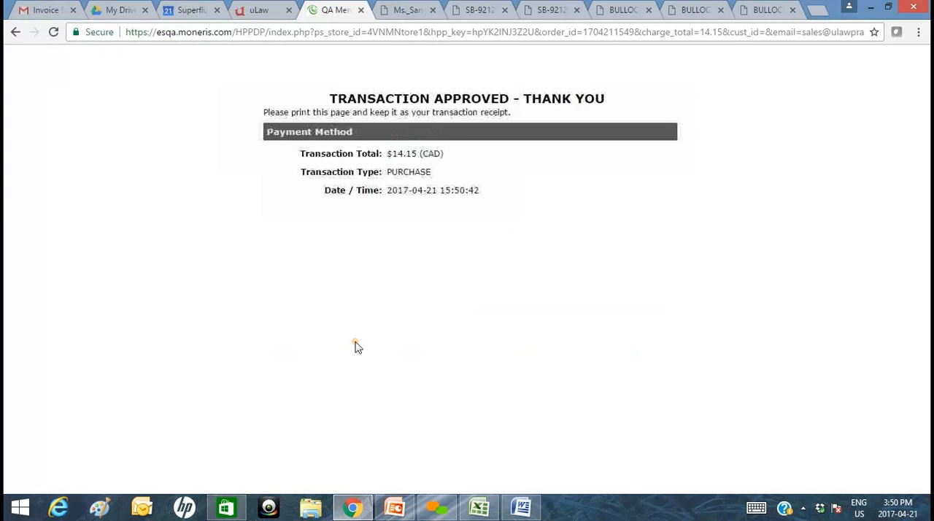
Return to the matter in uLaw and check its disbursements, dockets and invoice generation options.
click(271, 10)
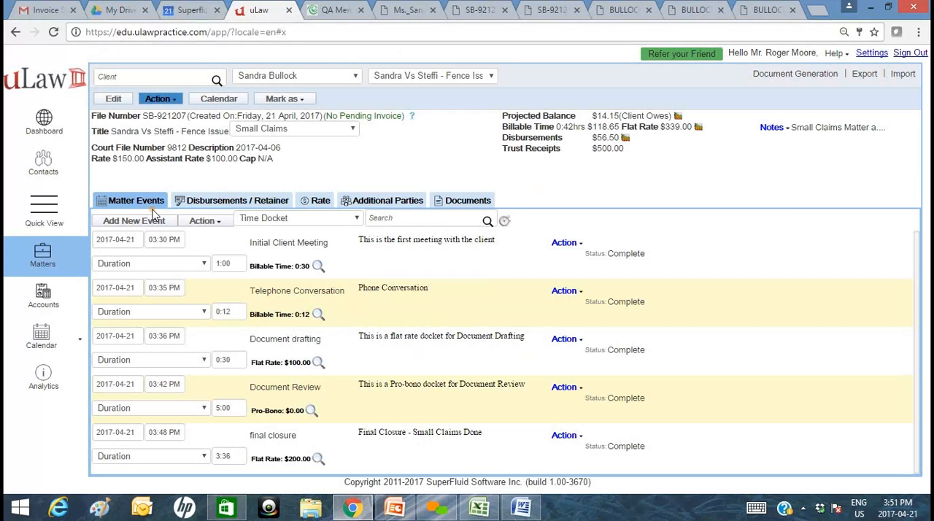
click(223, 201)
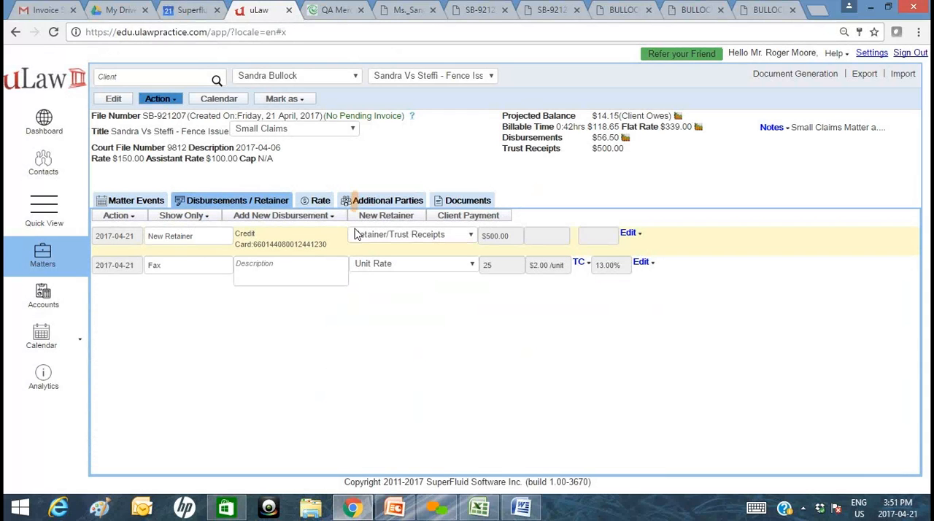
click(131, 201)
click(780, 76)
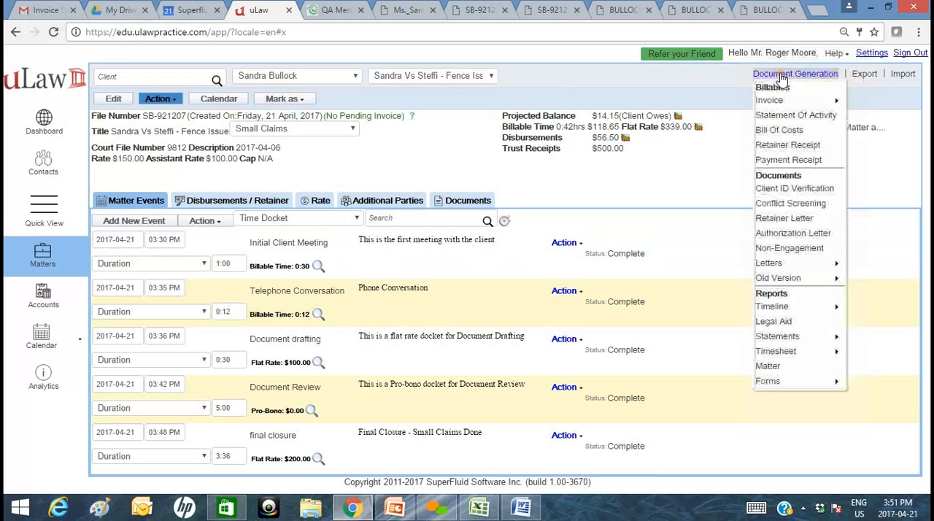
mouse_move(784, 104)
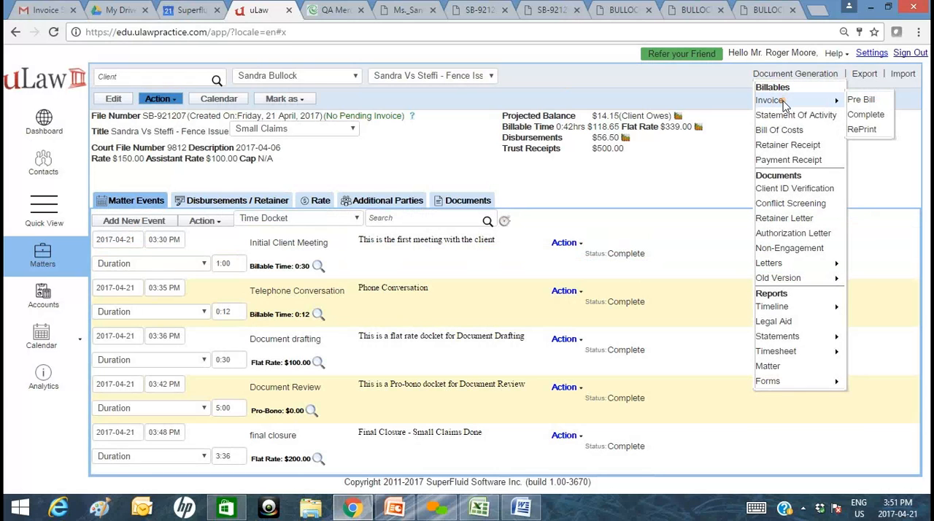
Review the details of the client's latest retainer deposit and the invoice #2571 transfer in the Pooled Trust Account transactions.
click(62, 300)
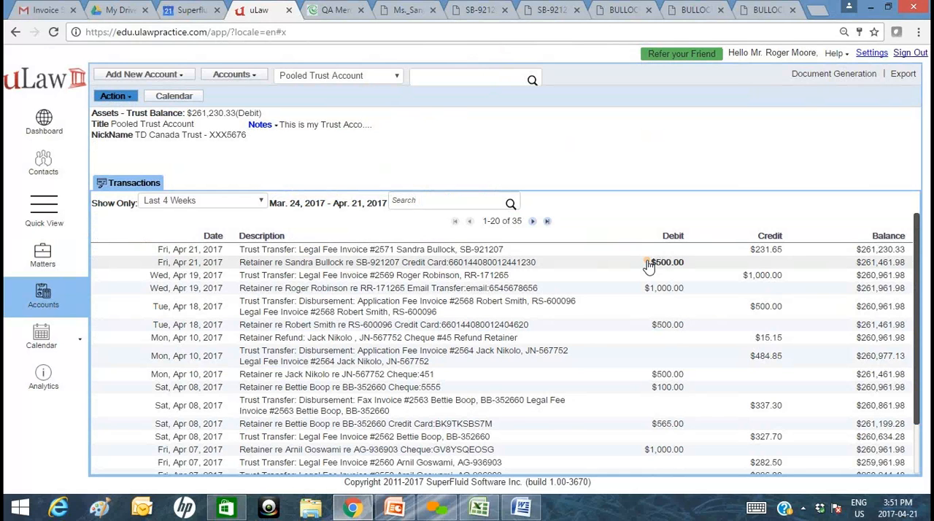
click(505, 268)
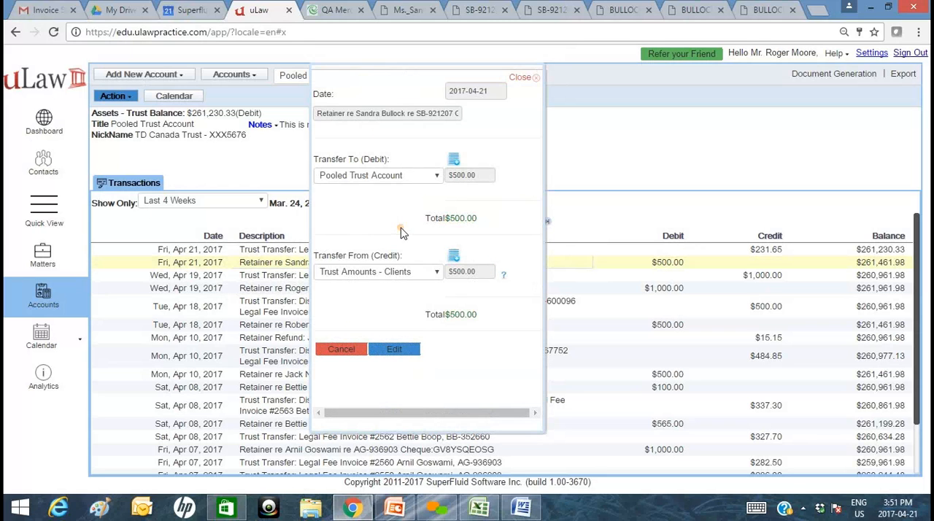
click(346, 352)
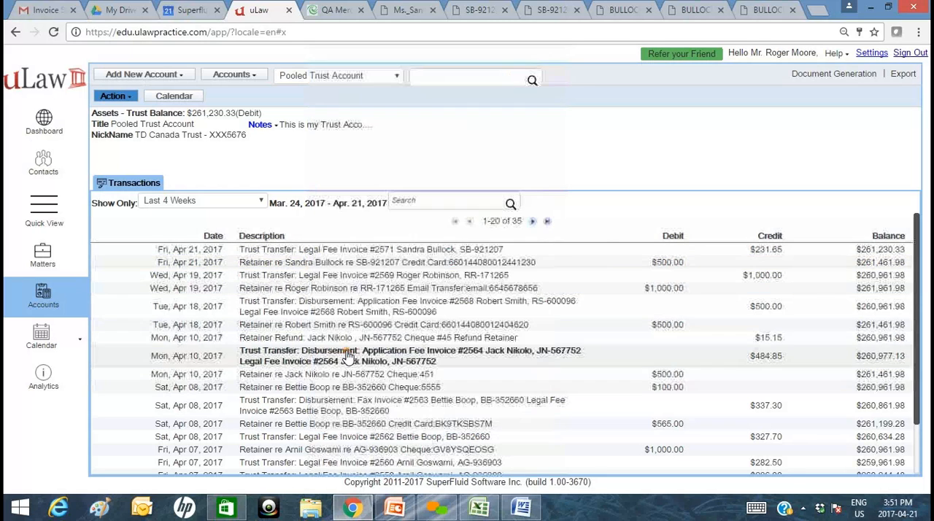
click(772, 253)
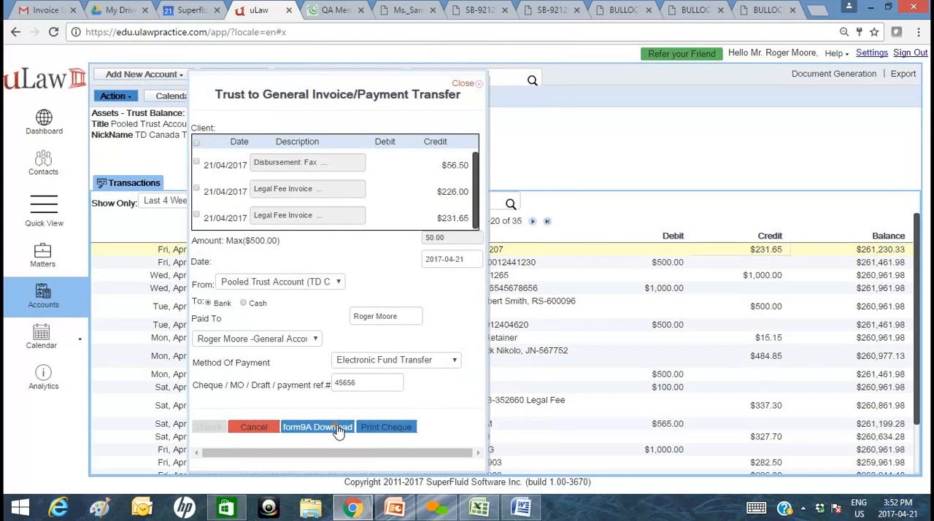
click(257, 429)
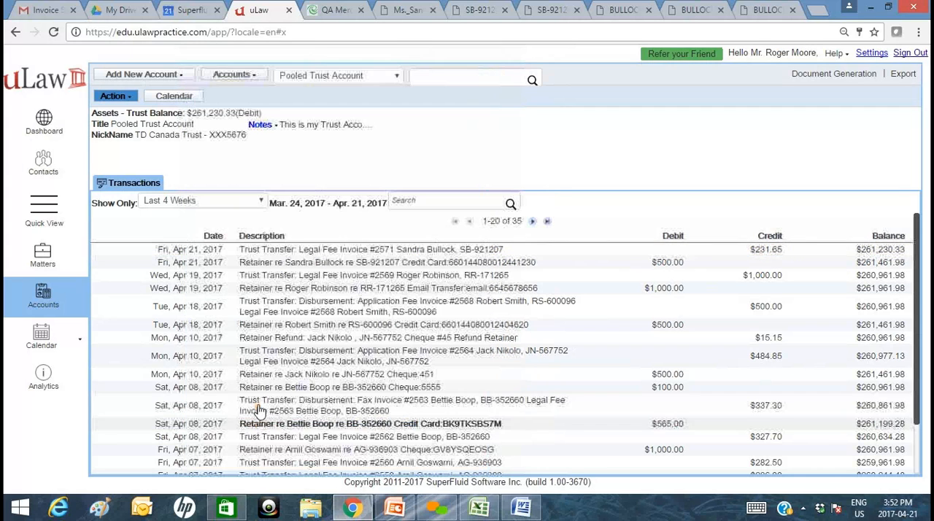
Start a trust transfer from the matter's analytics, selecting all unpaid invoice items and sending from the Pooled Trust Account to the lawyer's general account.
click(43, 261)
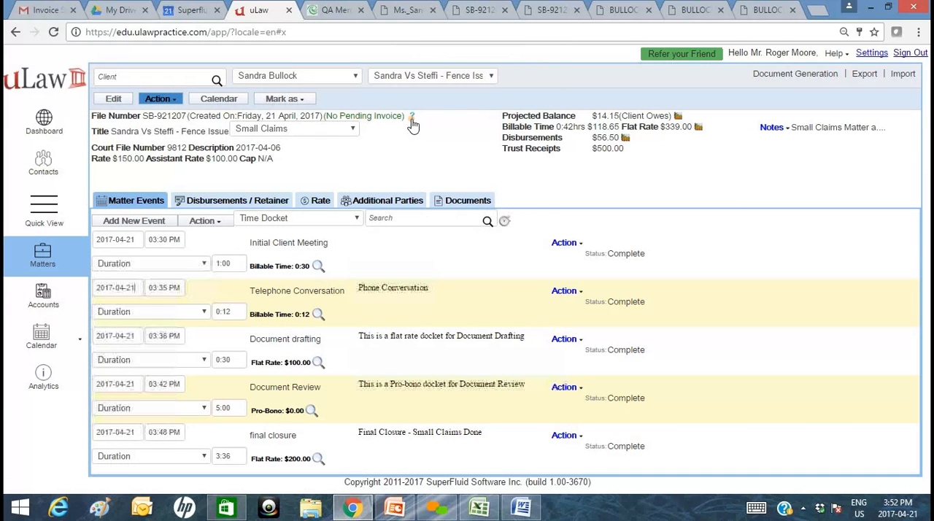
click(411, 118)
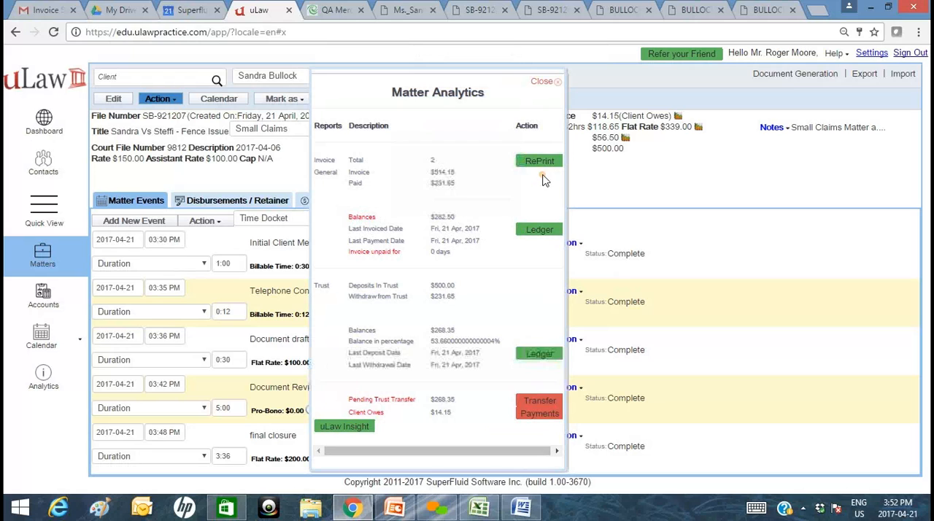
click(540, 405)
click(194, 144)
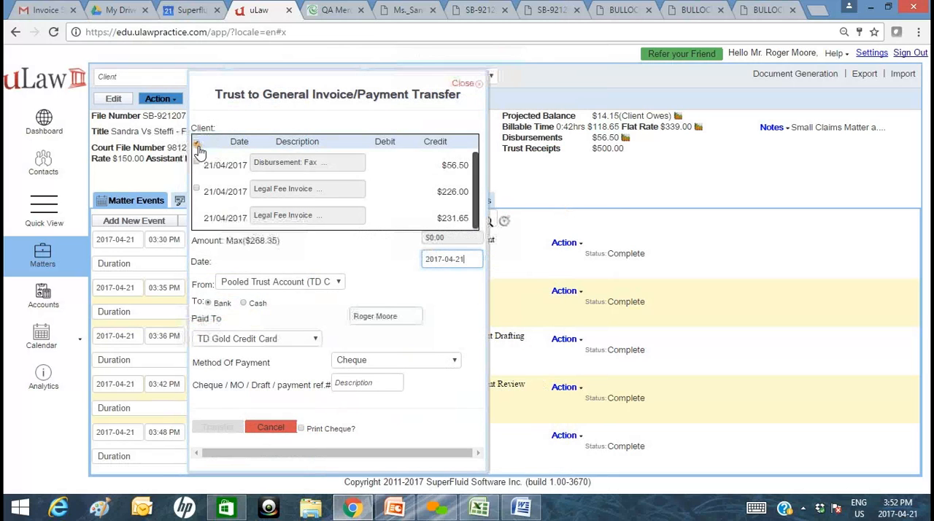
click(326, 285)
click(310, 335)
click(310, 337)
click(308, 349)
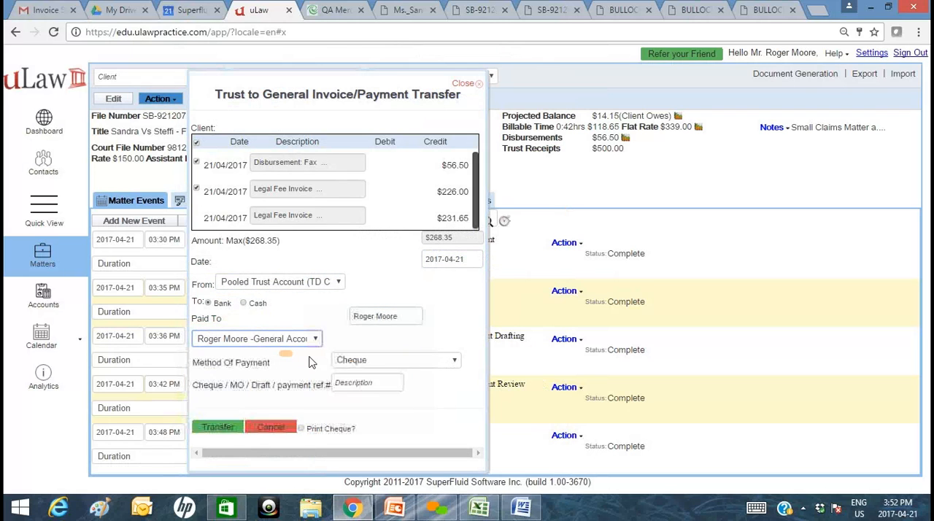
Complete the trust transfer by Cheque with payment reference 4566 and cheque printing enabled, and download the cheque.
click(378, 386)
text(4566)
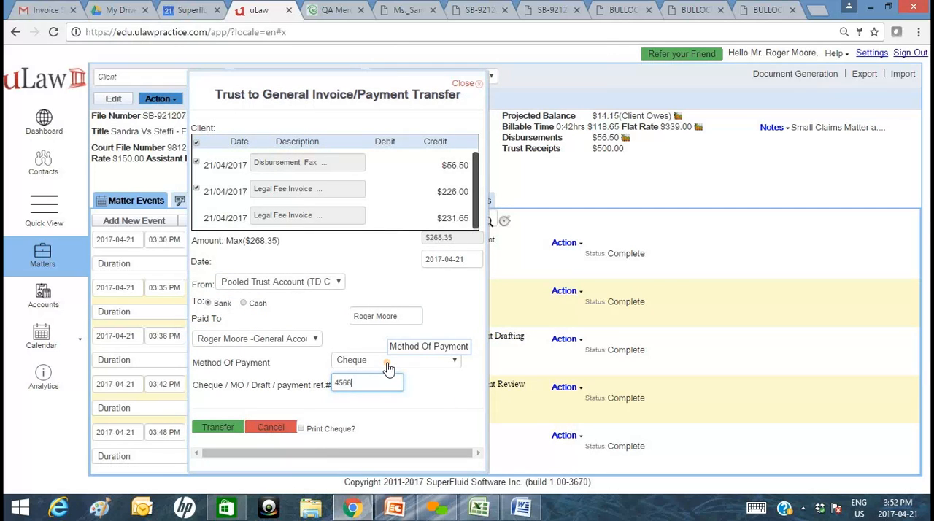
click(385, 361)
click(372, 373)
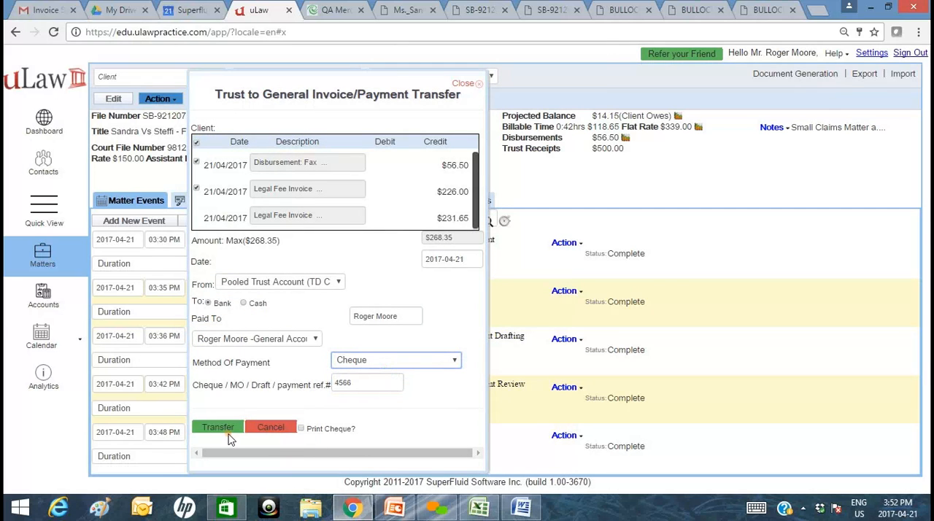
click(332, 429)
click(213, 427)
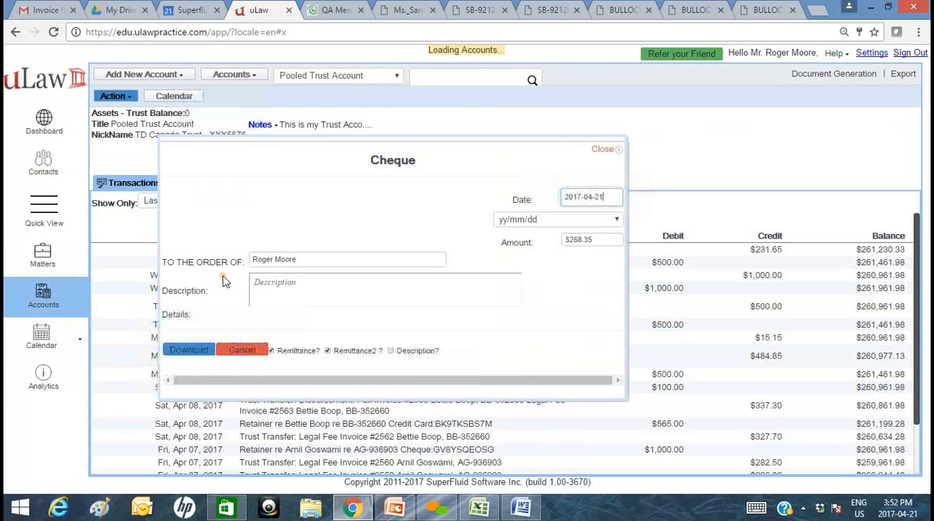
click(190, 352)
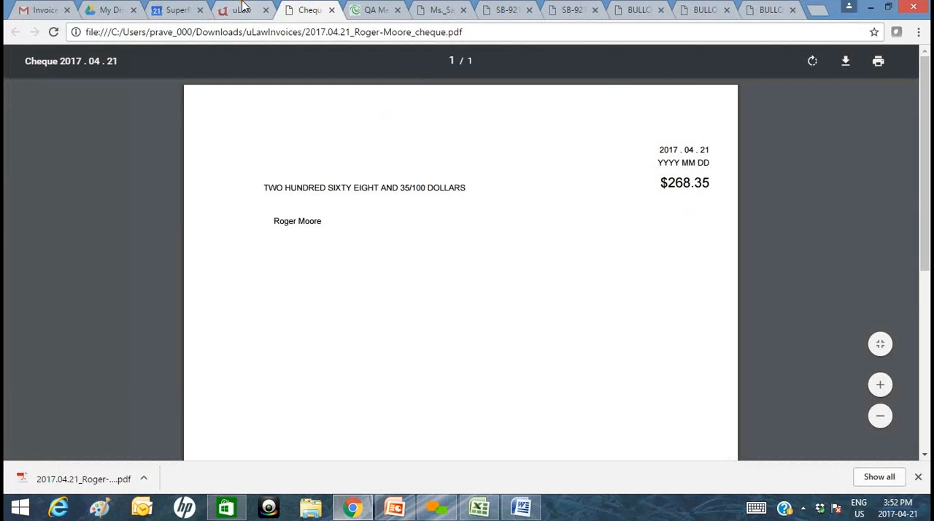
click(240, 9)
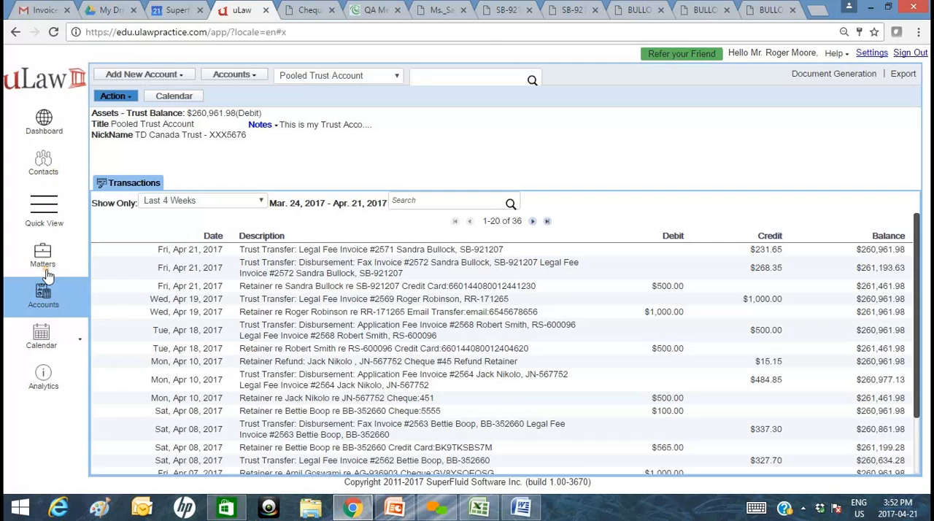
Check the matter's analytics for the remaining balance, and open the newest invoice summary email in the Gmail inbox.
click(46, 270)
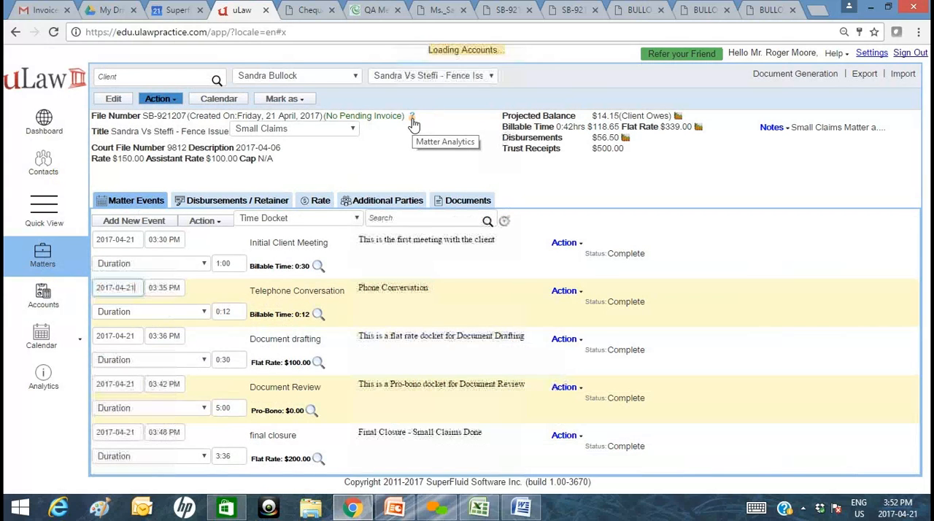
click(412, 118)
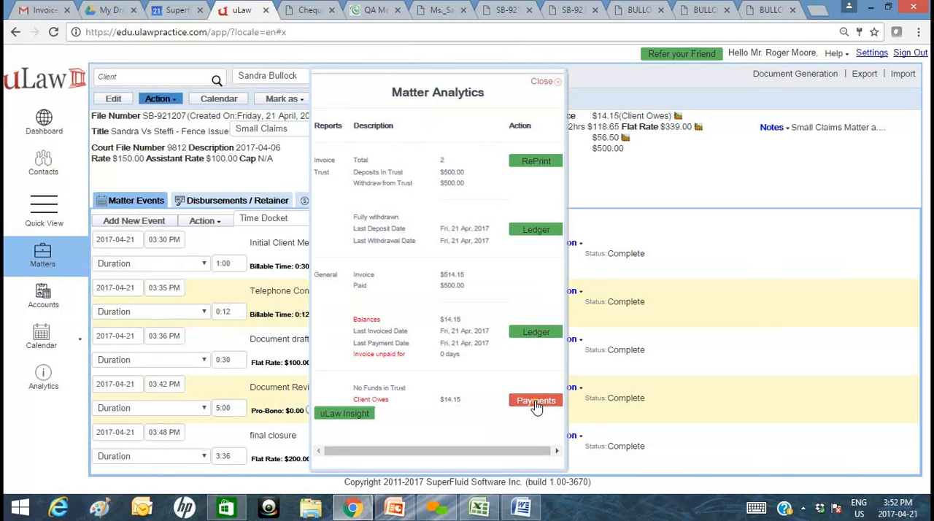
click(24, 11)
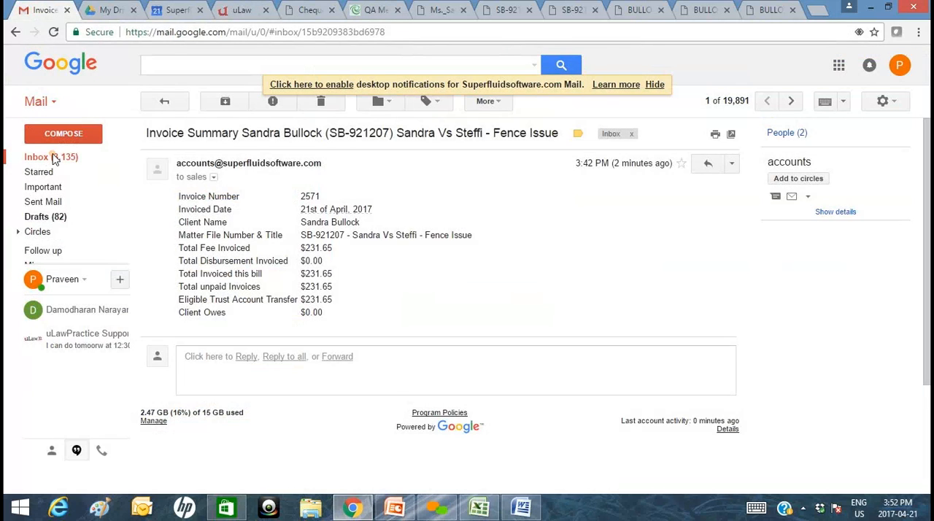
click(57, 161)
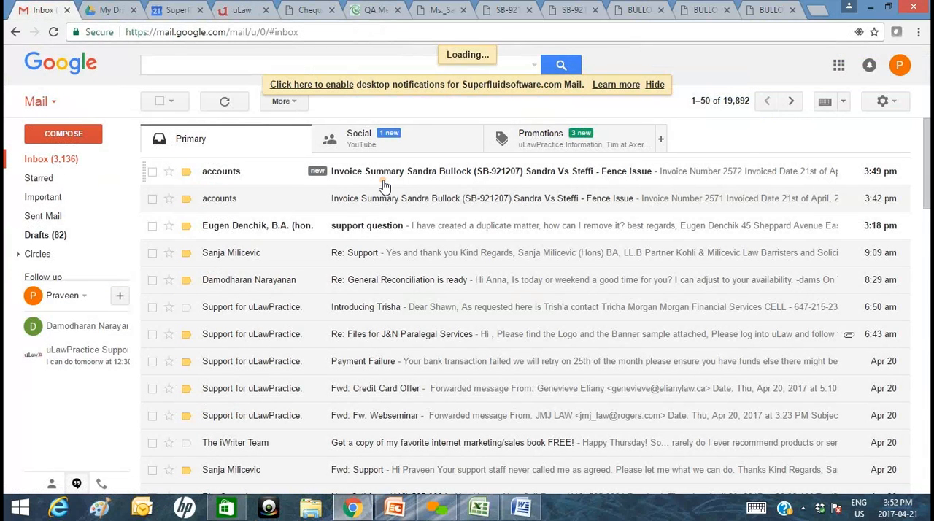
click(80, 160)
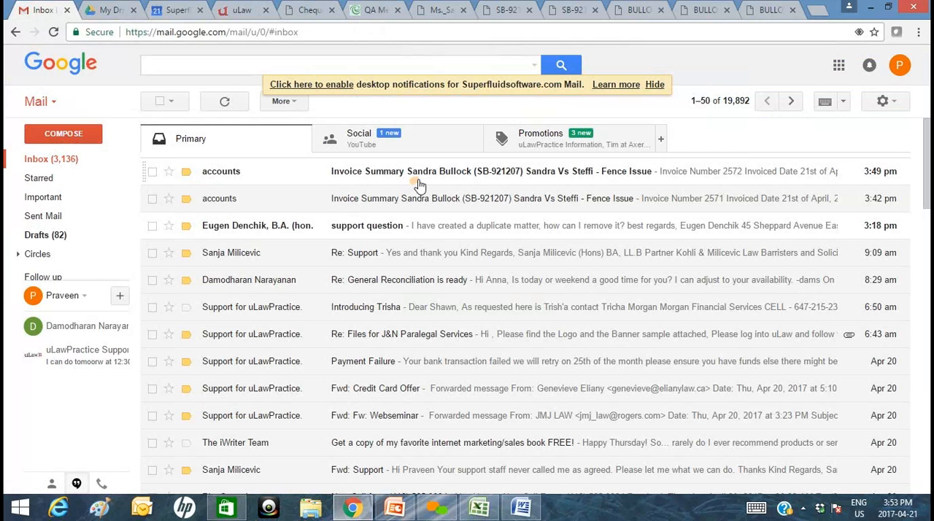
click(428, 175)
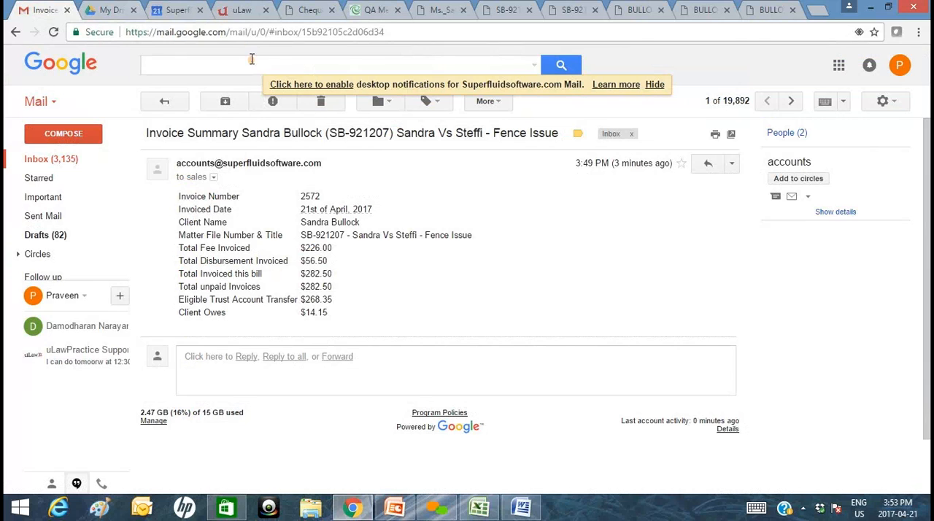
Return to uLaw and start a client payment from the matter's analytics for $14.15 by Credit Card.
click(240, 11)
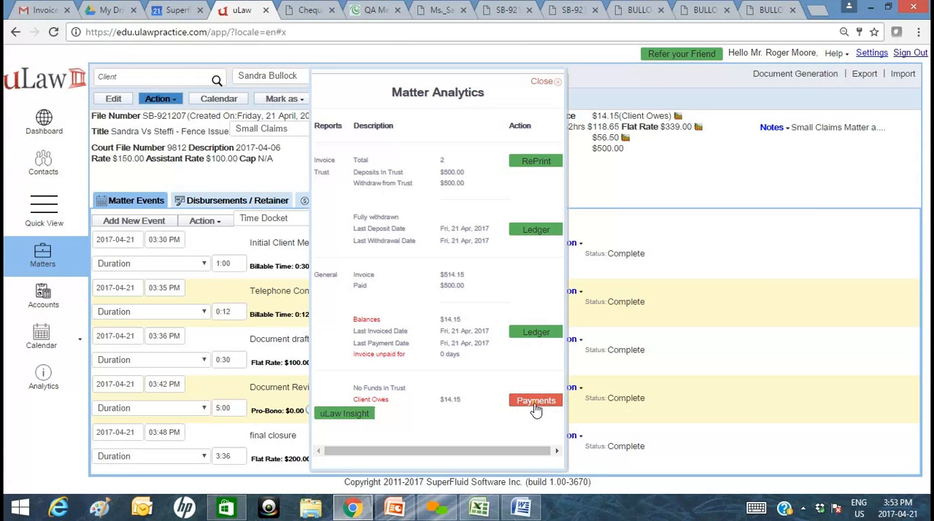
click(535, 401)
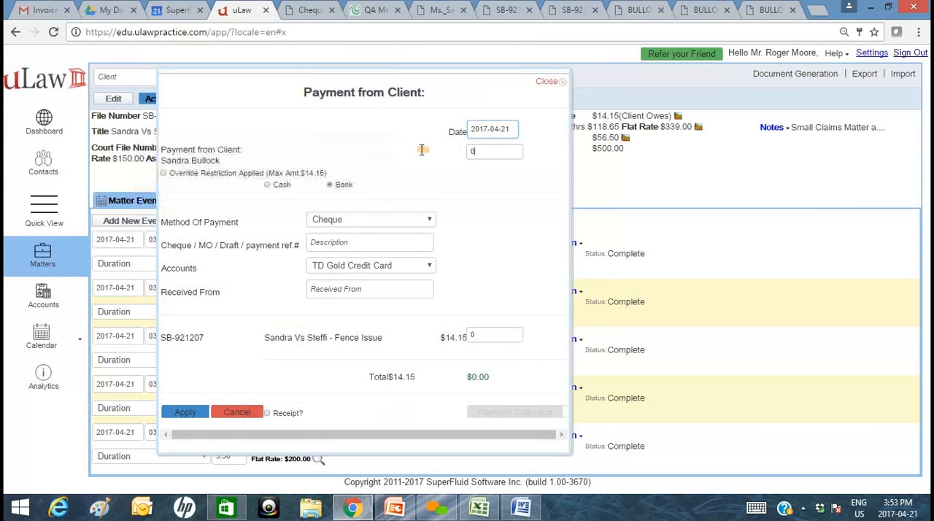
text(5)
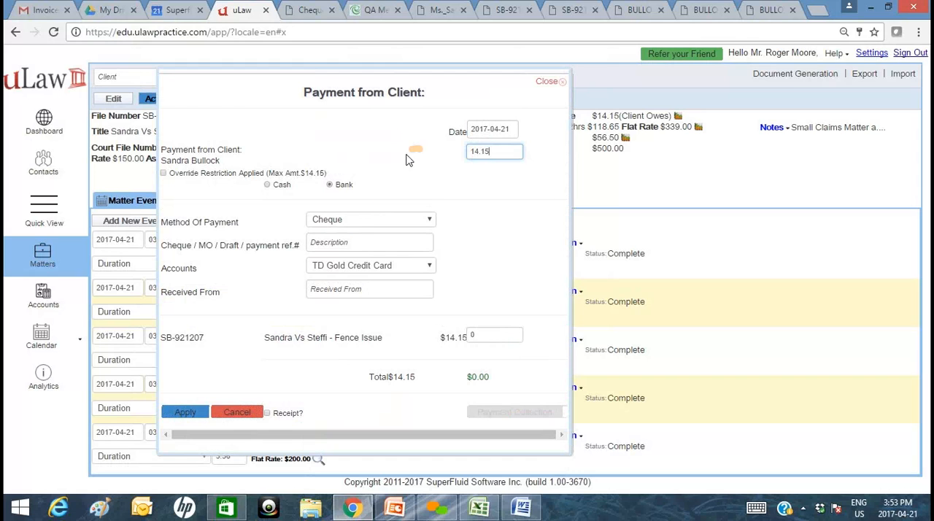
click(362, 222)
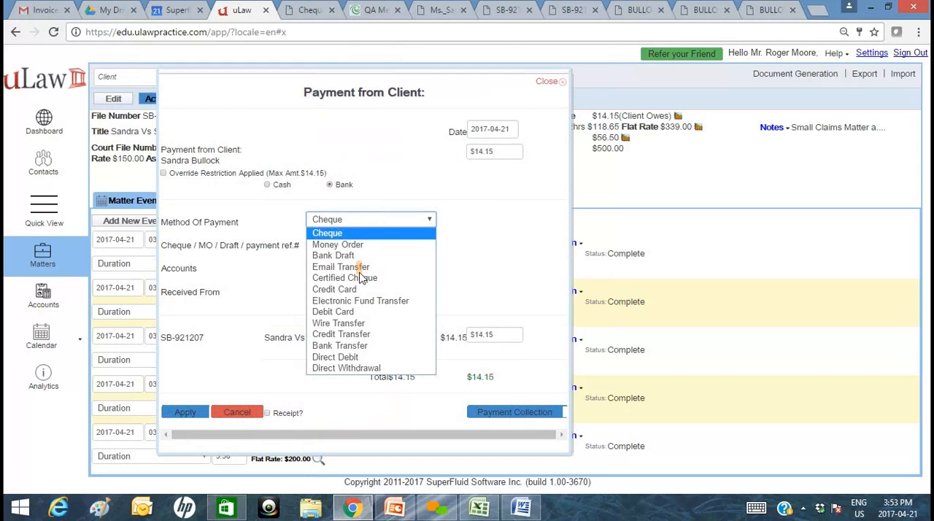
key(Escape)
Copy the transaction's reference number from the online payment receipt into the payment reference, leaving Received From empty.
click(376, 11)
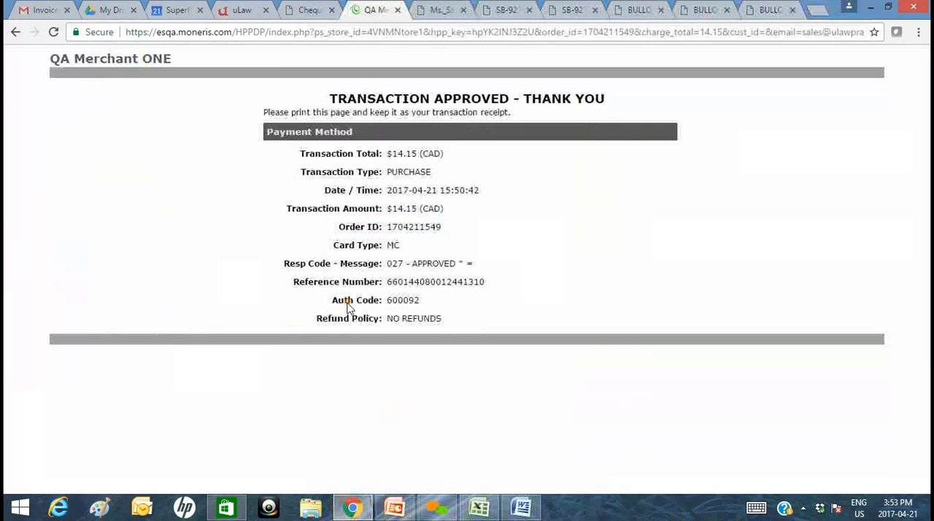
double_click(426, 286)
key(ctrl+c)
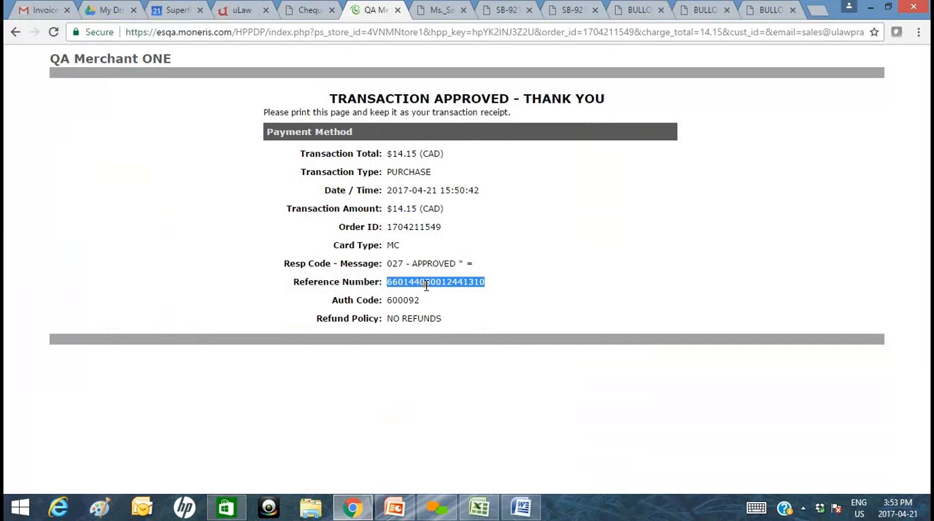
click(248, 9)
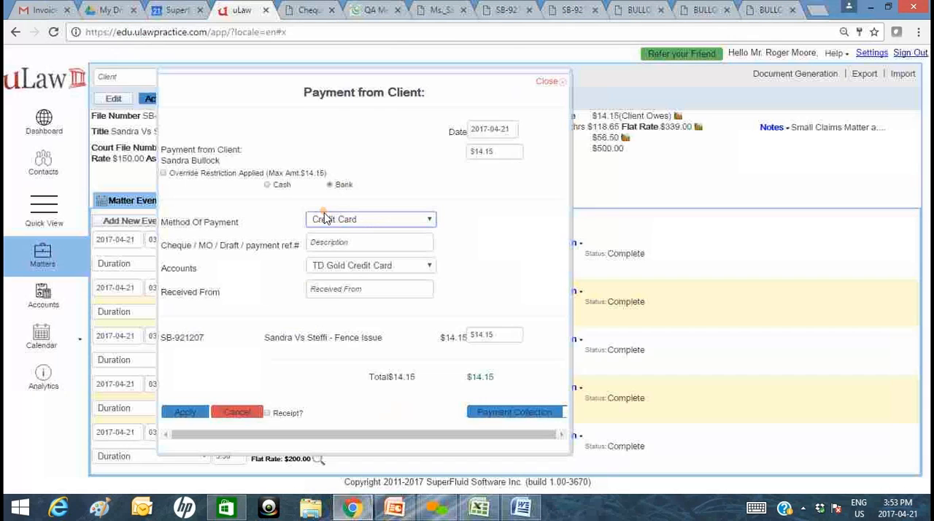
click(357, 288)
key(ctrl+v)
click(367, 242)
key(ctrl+v)
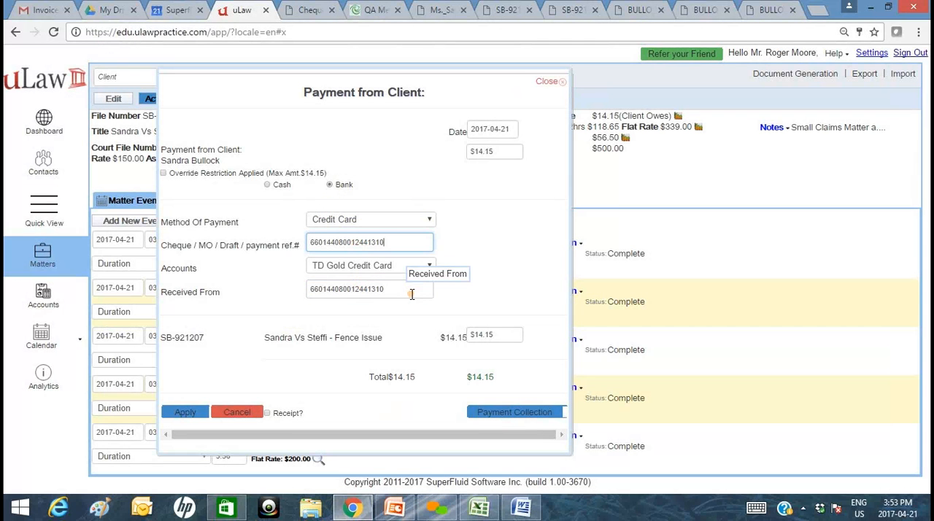
drag(410, 292, 168, 277)
key(BackSpace)
Apply the client payment with a receipt requested and download the payment receipt.
click(288, 414)
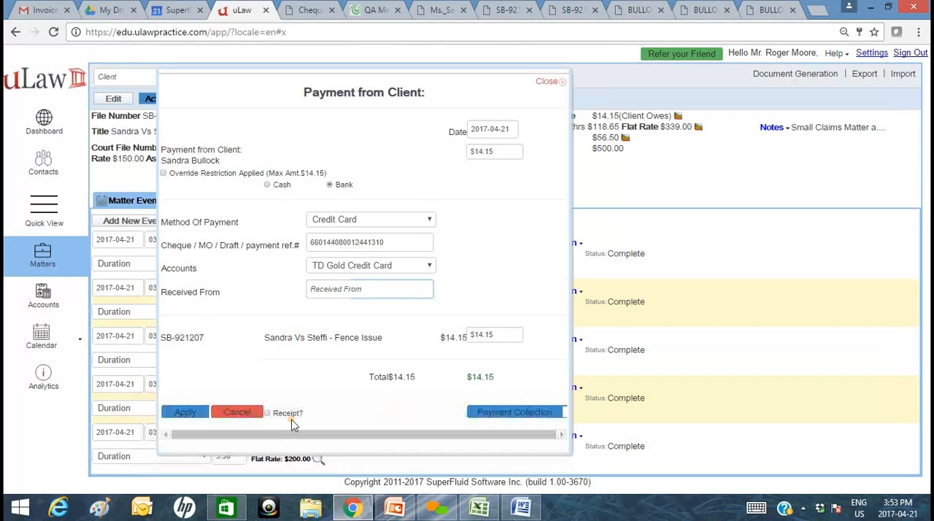
click(194, 411)
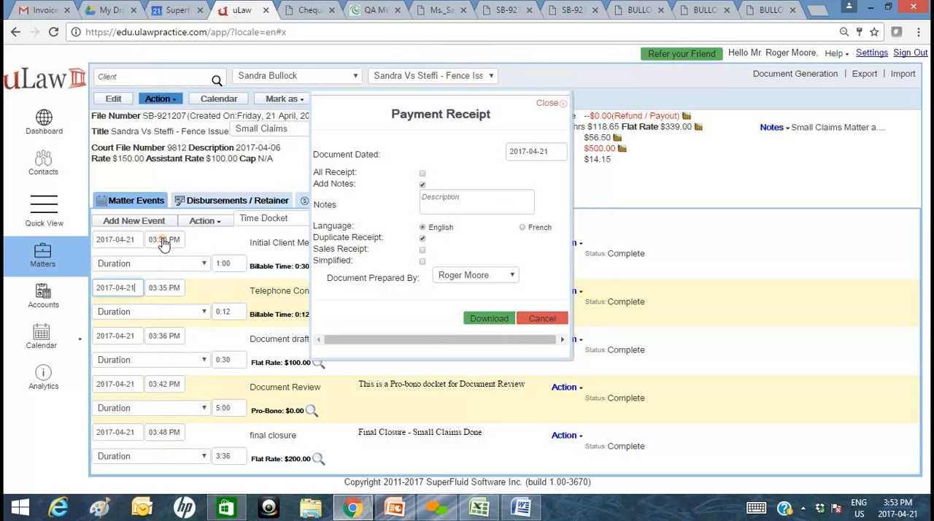
click(495, 318)
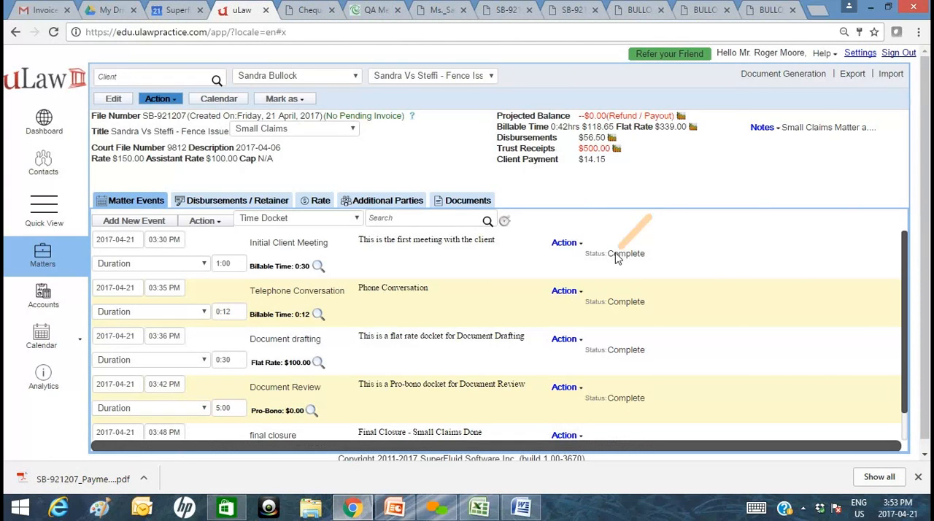
Generate a PDF Client's Trust ledger from Accounts for 2017-04-14 to 2017-04-21, limited to the selected client instead of all clients.
click(43, 295)
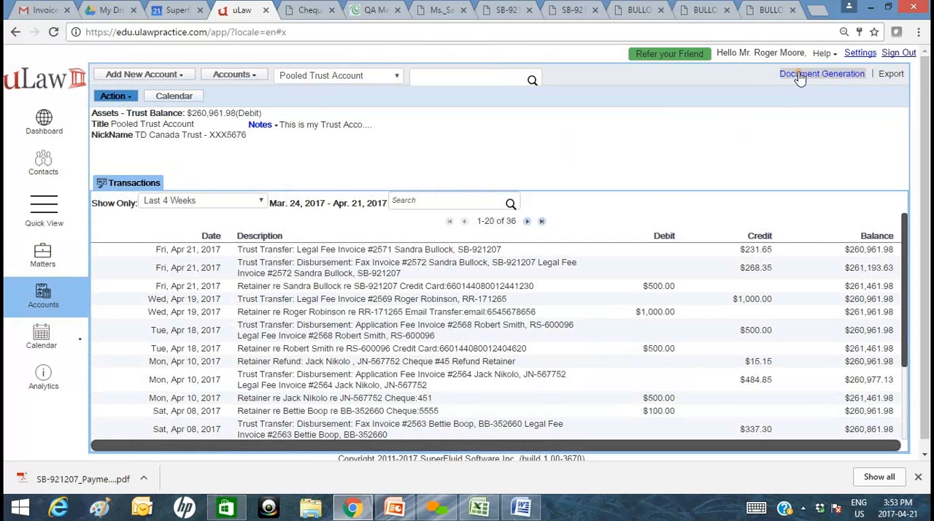
click(800, 76)
mouse_move(815, 160)
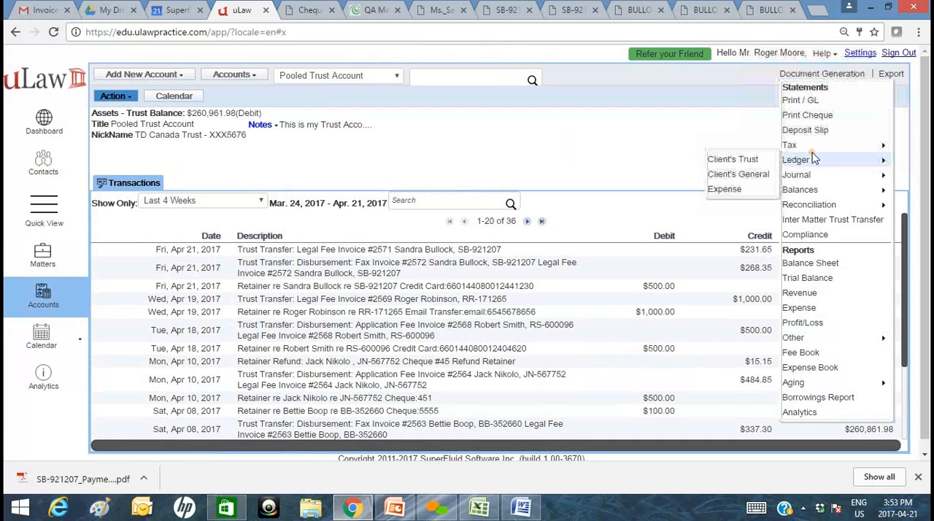
click(759, 161)
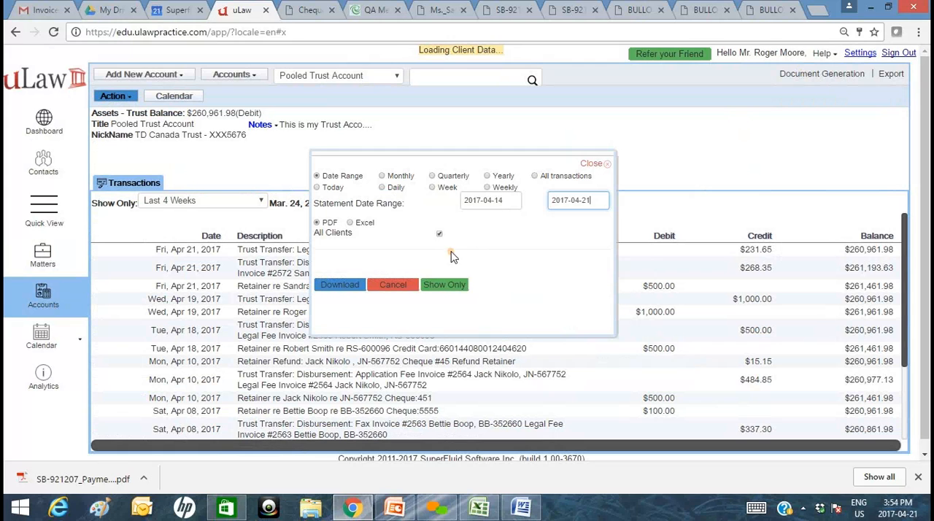
click(439, 237)
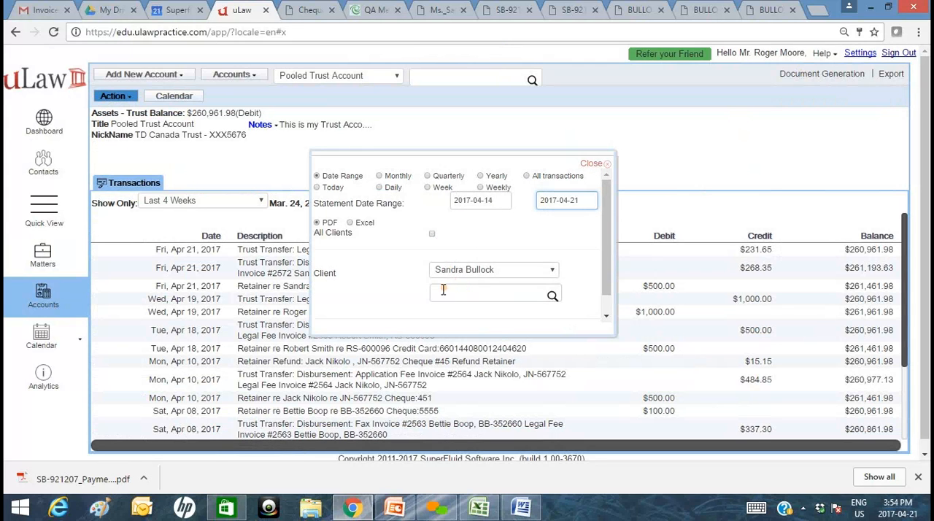
scroll(442, 287, down, 1)
click(341, 321)
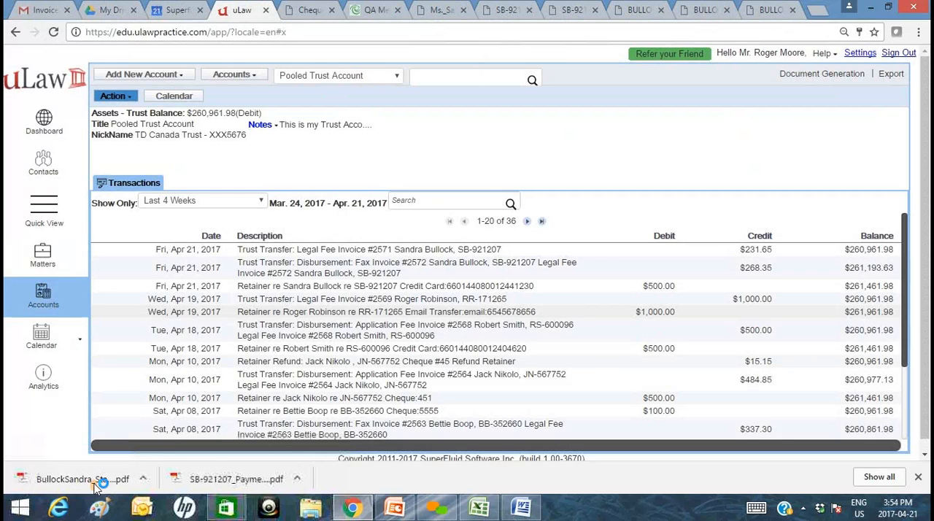
Open the downloaded trust ledger statement and review its retainer receipt, trust transfers and statement total.
click(94, 484)
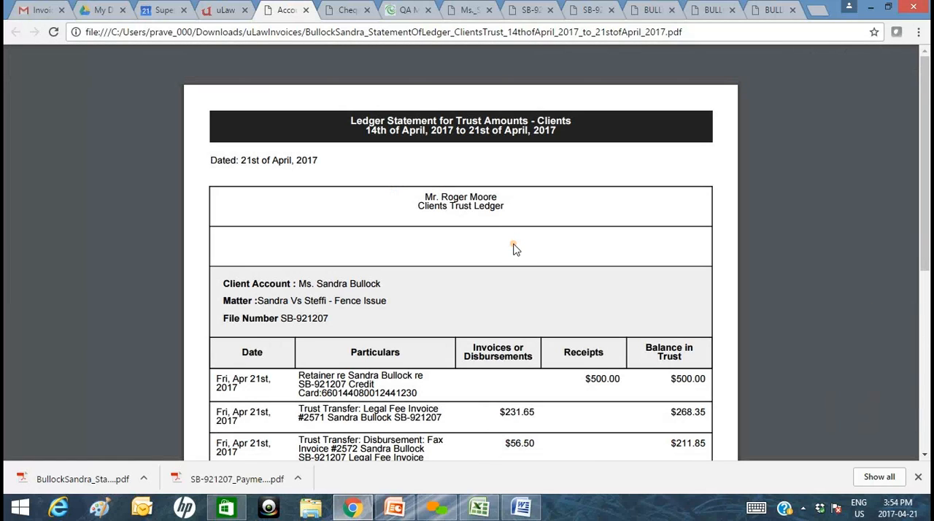
scroll(523, 243, down, 1)
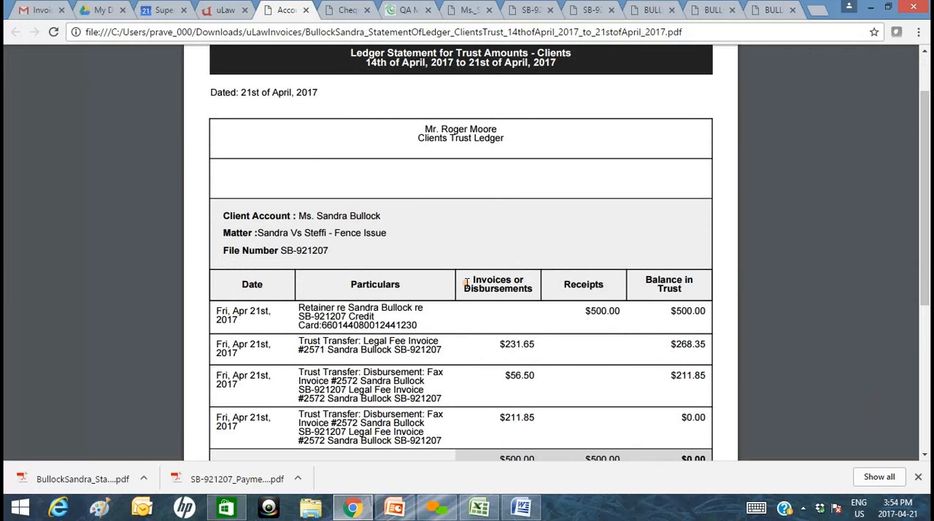
scroll(464, 283, down, 2)
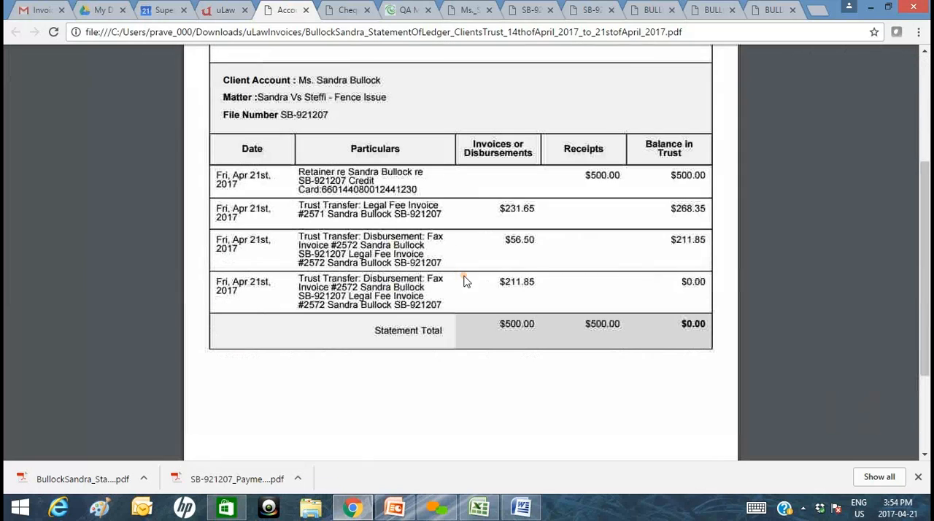
double_click(613, 175)
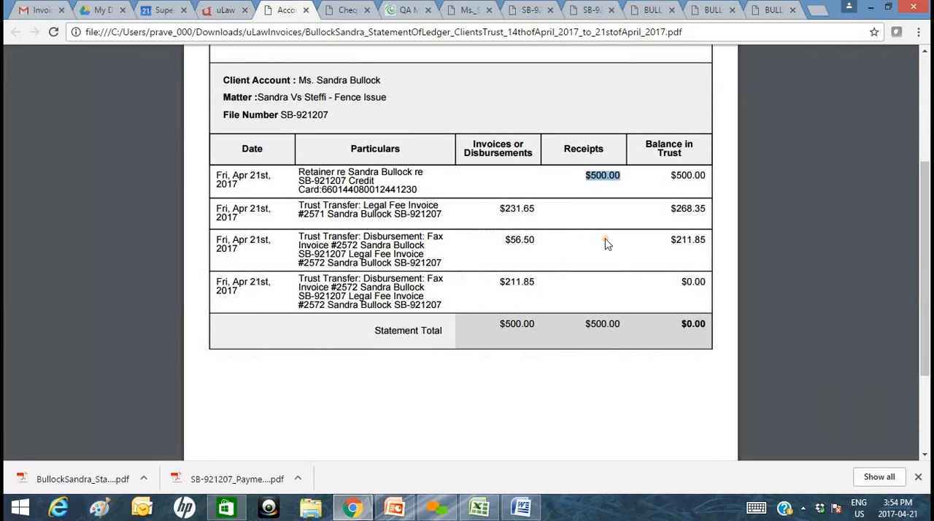
click(551, 213)
double_click(513, 238)
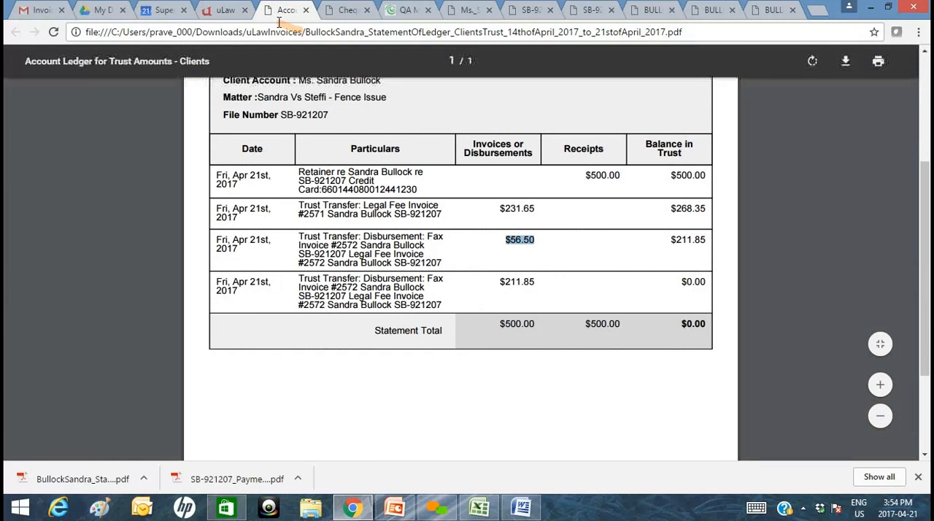
Return to uLaw and view the Law Society compliance documents available for the Pooled Trust Account, leaving none downloaded.
click(228, 10)
click(817, 74)
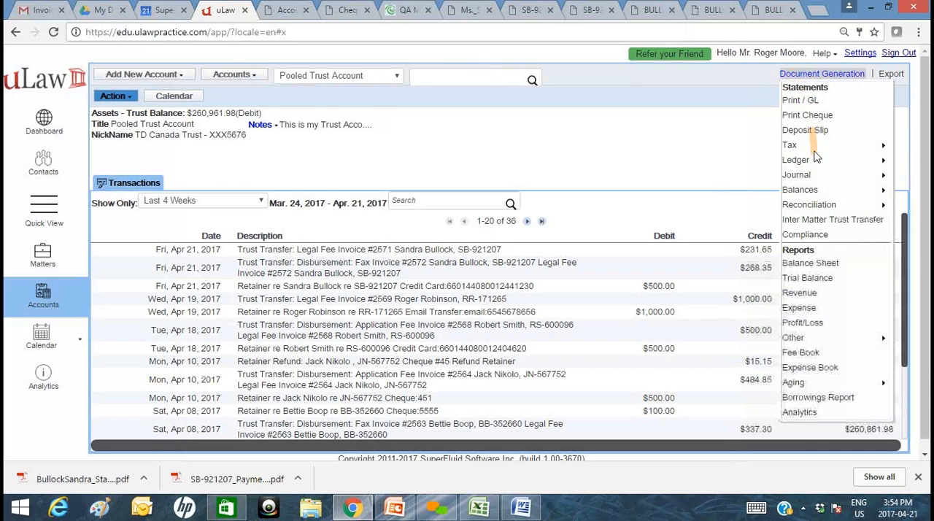
mouse_move(815, 172)
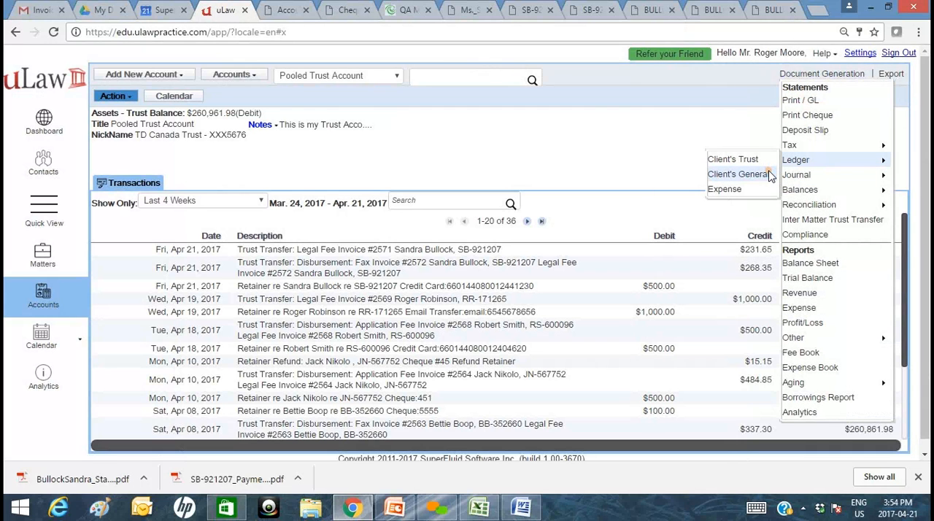
click(821, 234)
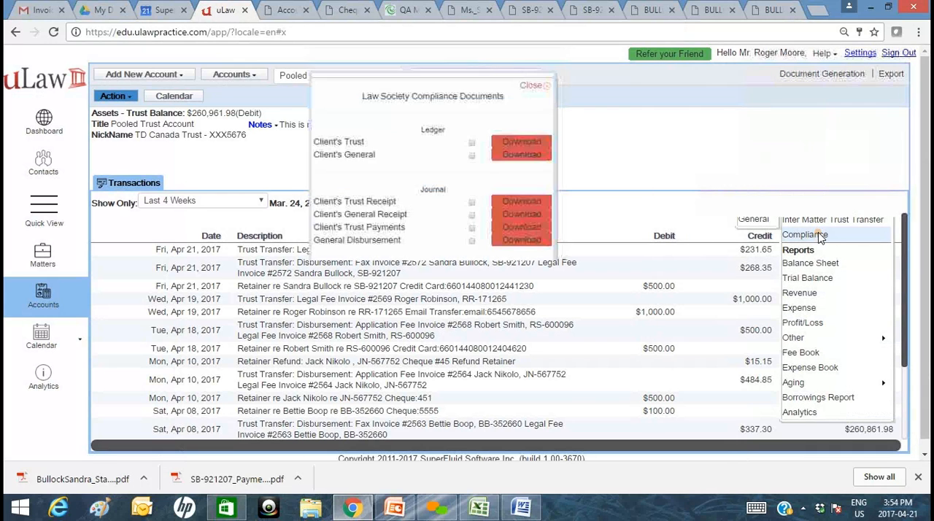
click(536, 87)
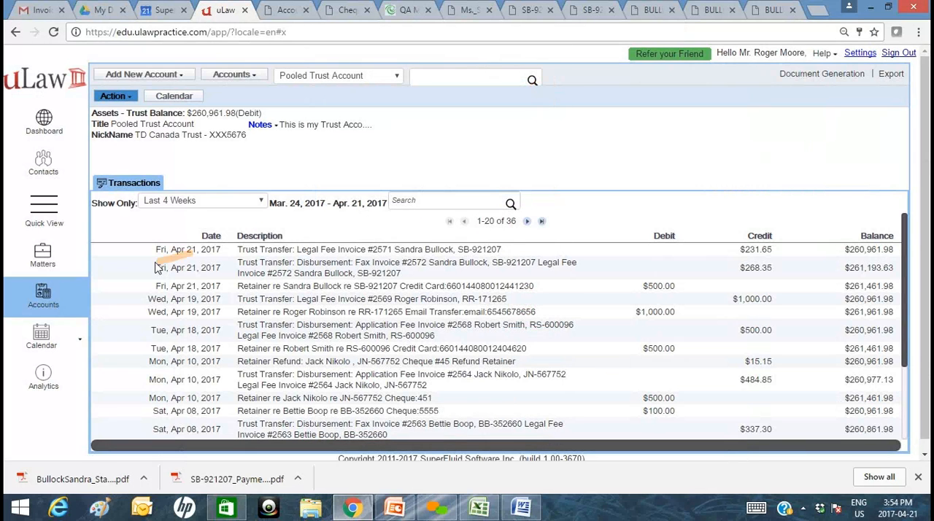
Add a second legal counsel by name in the matter's L2 rate row at $250.00 and save the matter.
click(43, 259)
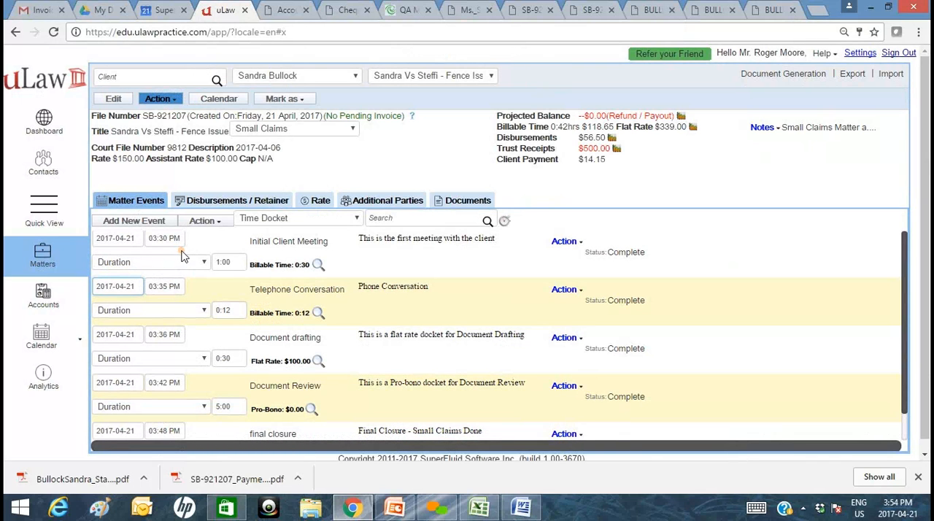
click(751, 75)
click(321, 200)
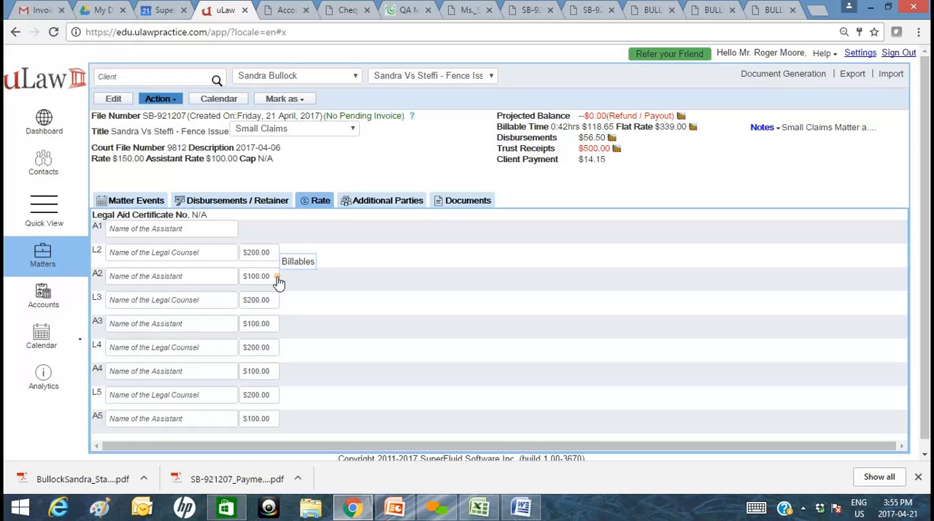
click(188, 255)
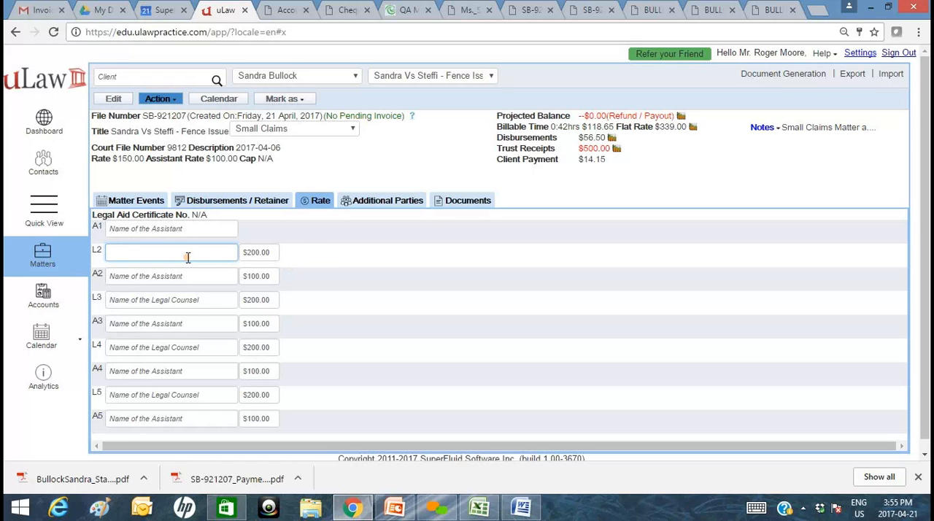
text(An)
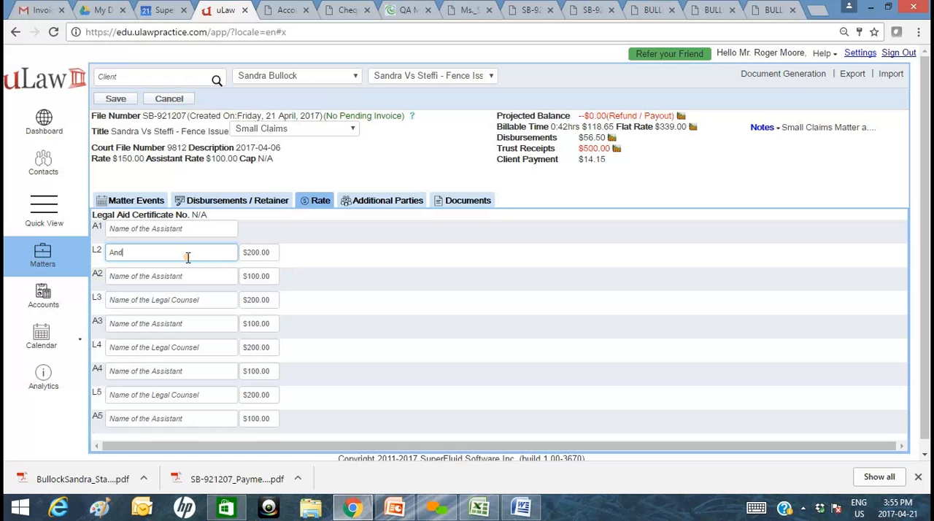
key(Down)
key(Tab)
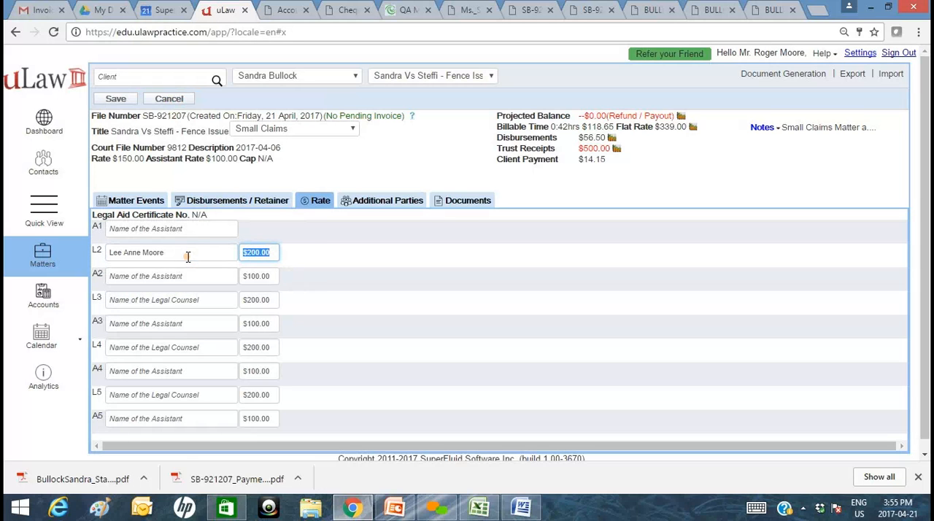
text(250)
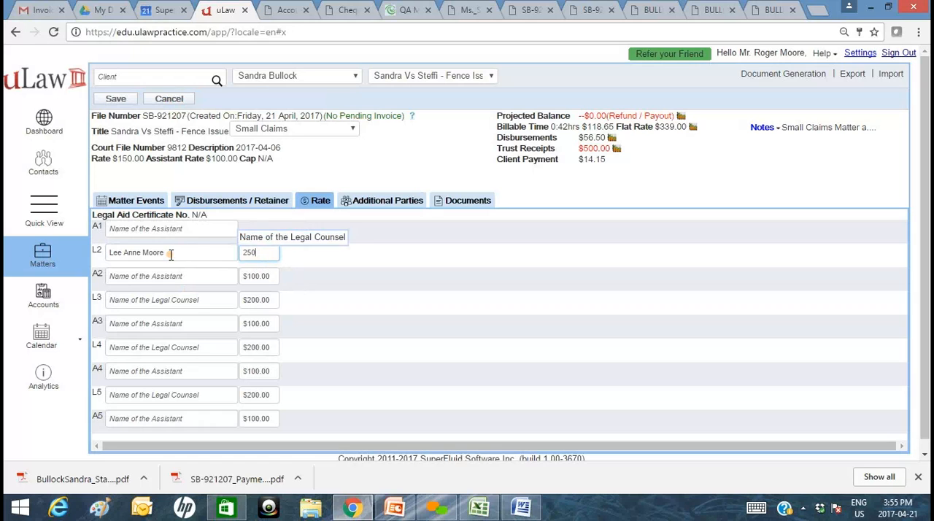
click(123, 102)
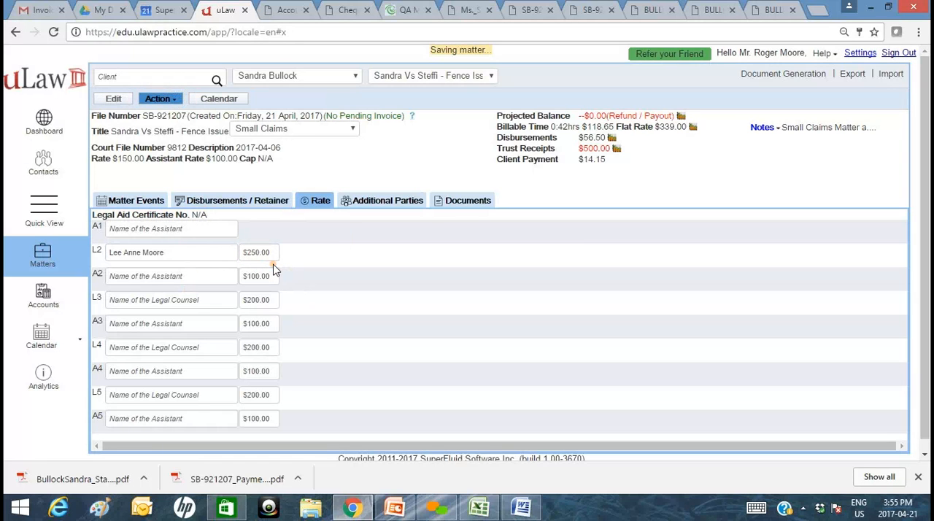
Add a new time docket event titled "Pre-Final Docket" to the matter.
click(138, 205)
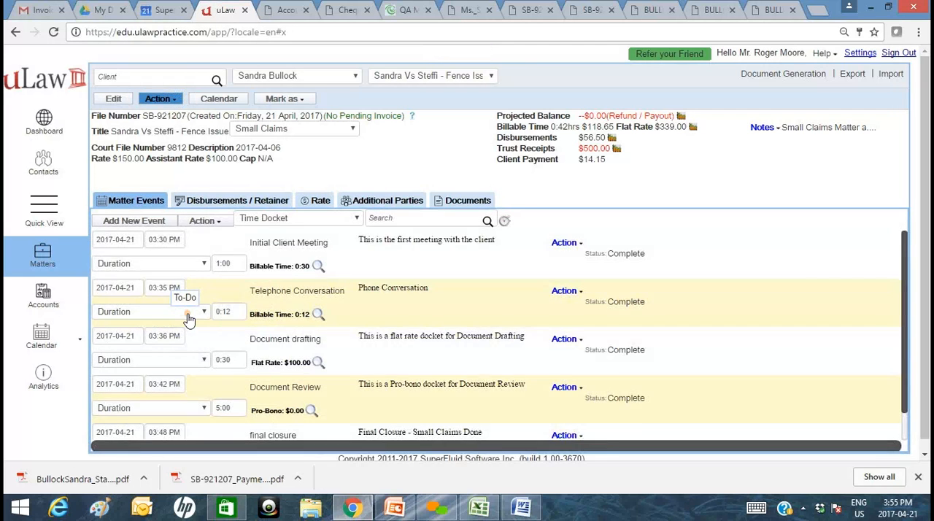
scroll(219, 379, down, 1)
scroll(226, 400, down, 1)
click(134, 210)
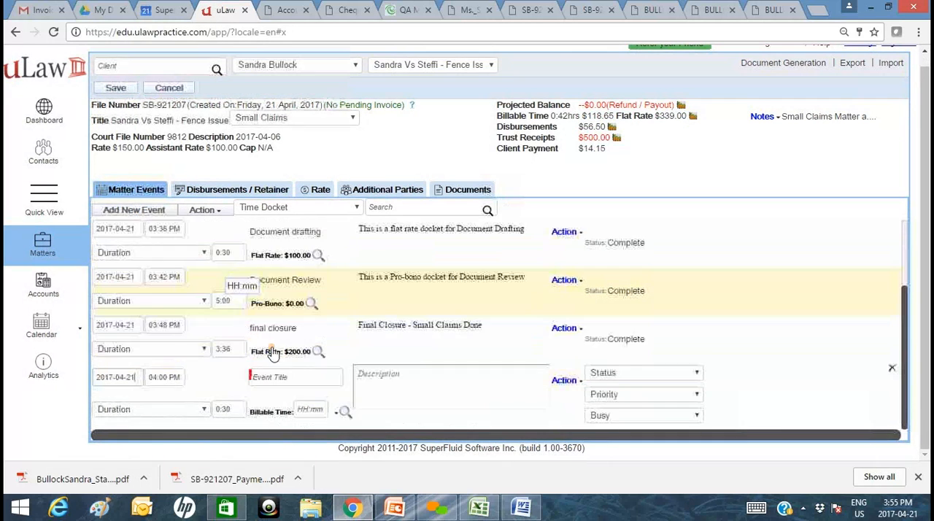
click(292, 377)
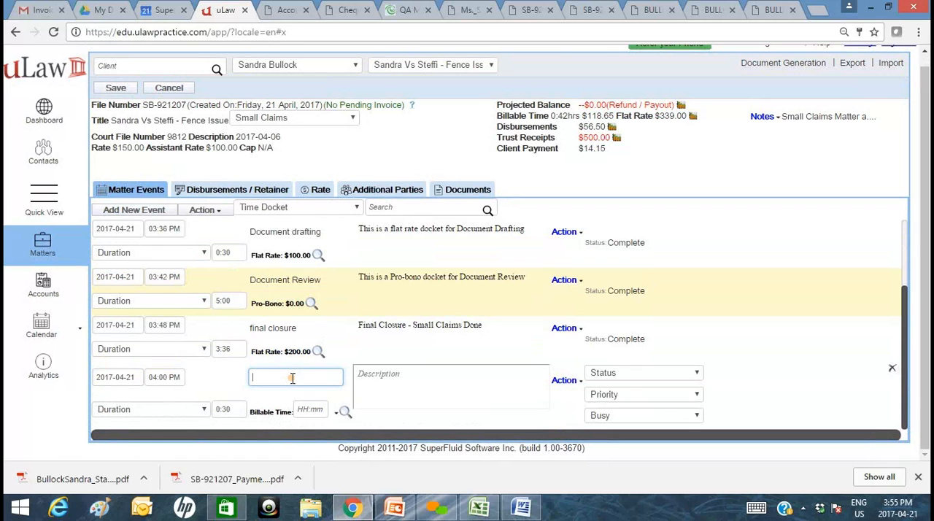
text(Pre-Final Docket)
Assign the L2 legal counsel rate to the Pre-Final Docket, set its billable time to 1:00 and save the matter.
click(565, 381)
scroll(568, 386, down, 2)
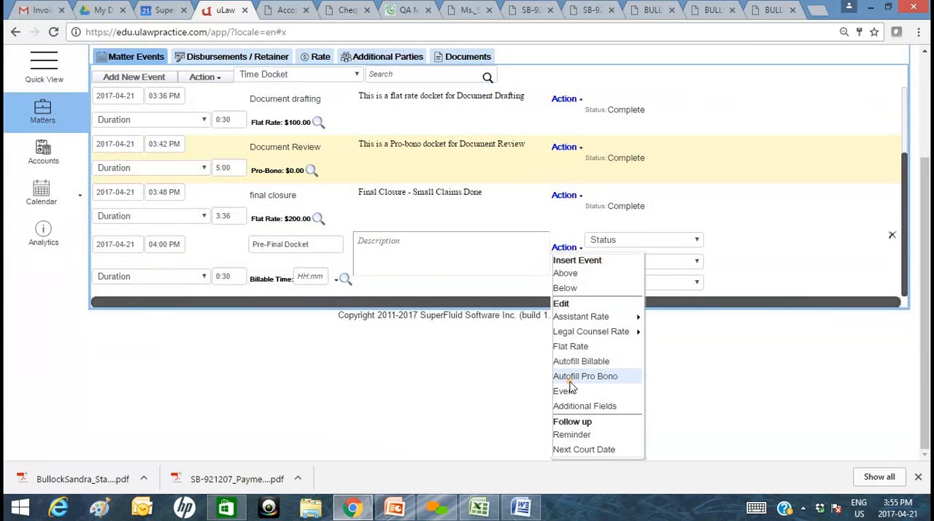
mouse_move(592, 331)
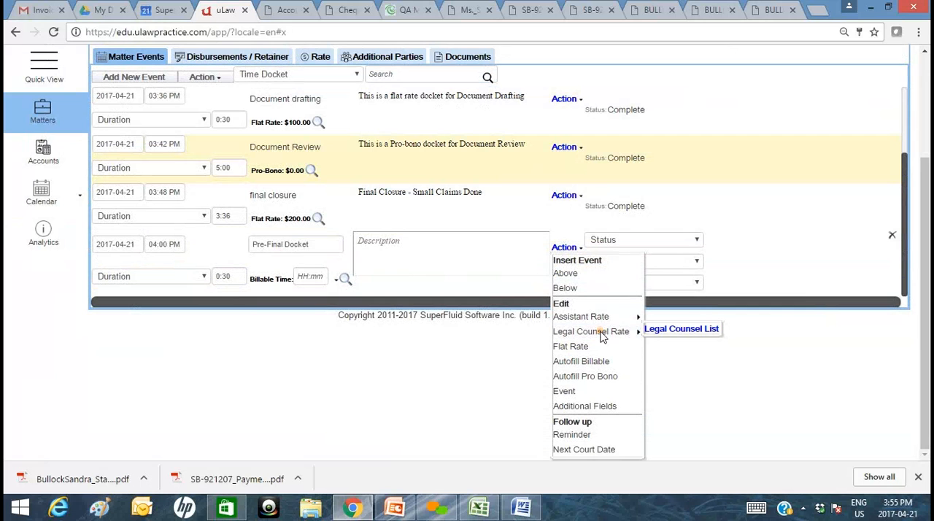
mouse_move(659, 330)
click(653, 358)
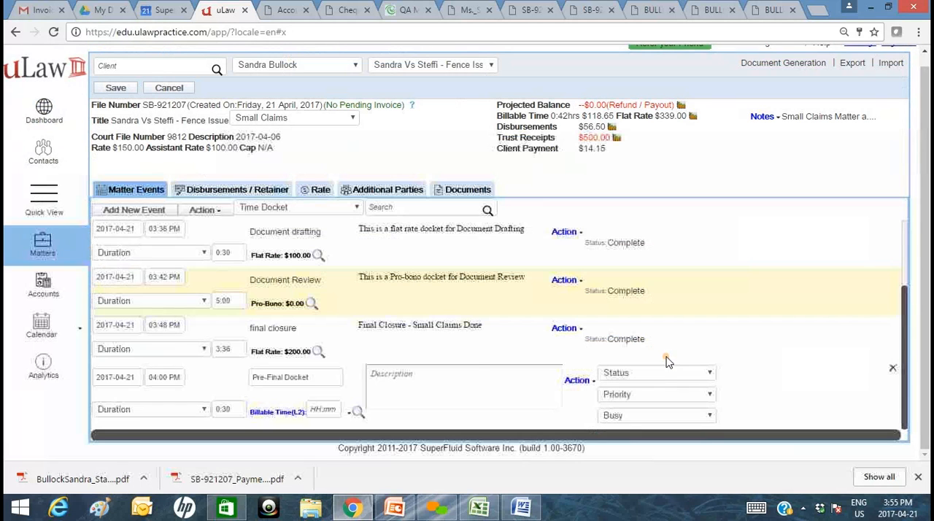
click(323, 409)
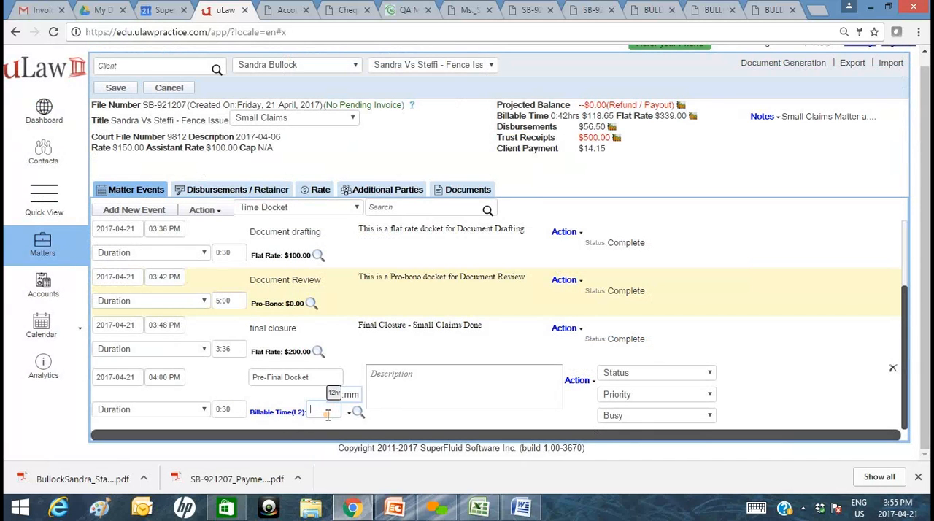
click(335, 394)
click(349, 377)
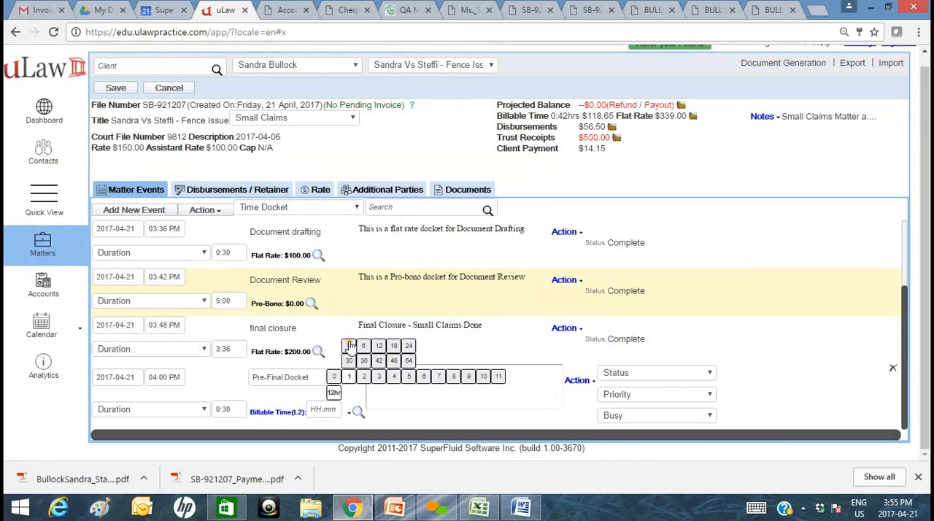
click(348, 346)
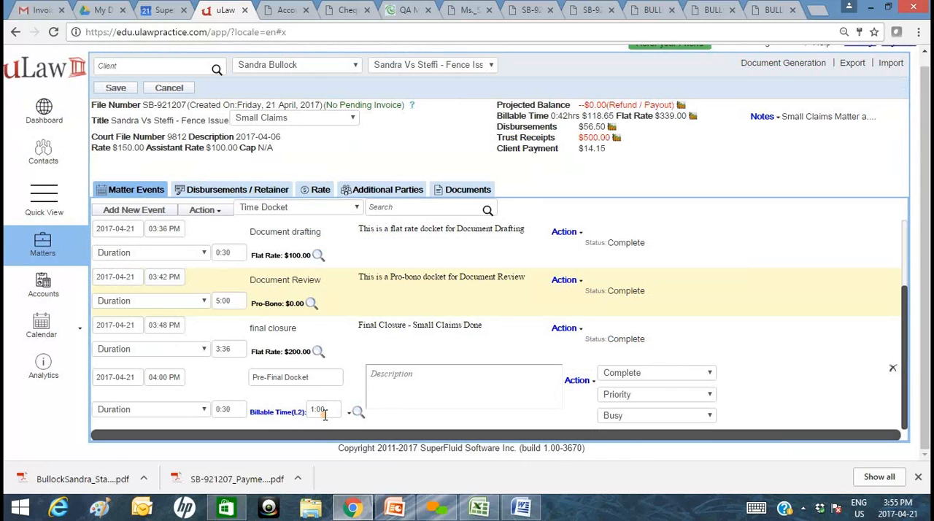
click(115, 88)
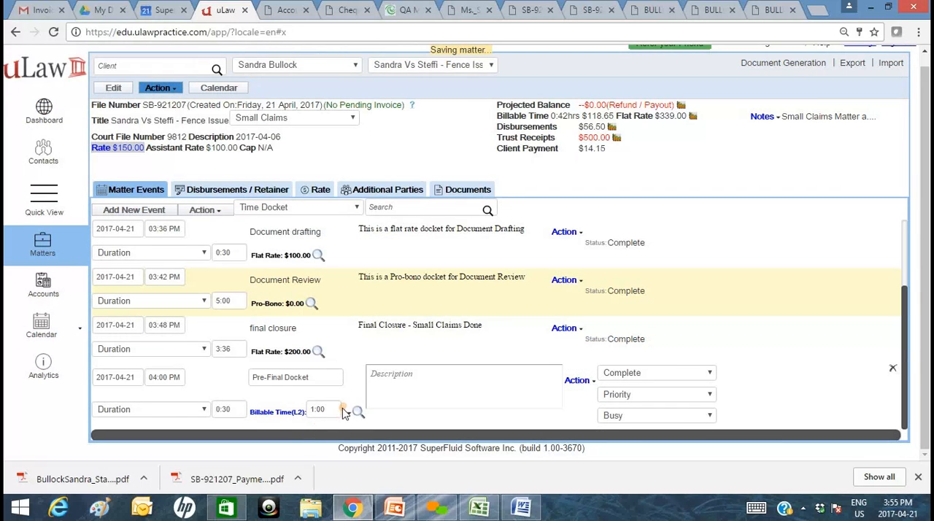
Check the L2 counsel's hourly rate against the billable time on the Pre-Final Docket.
click(313, 192)
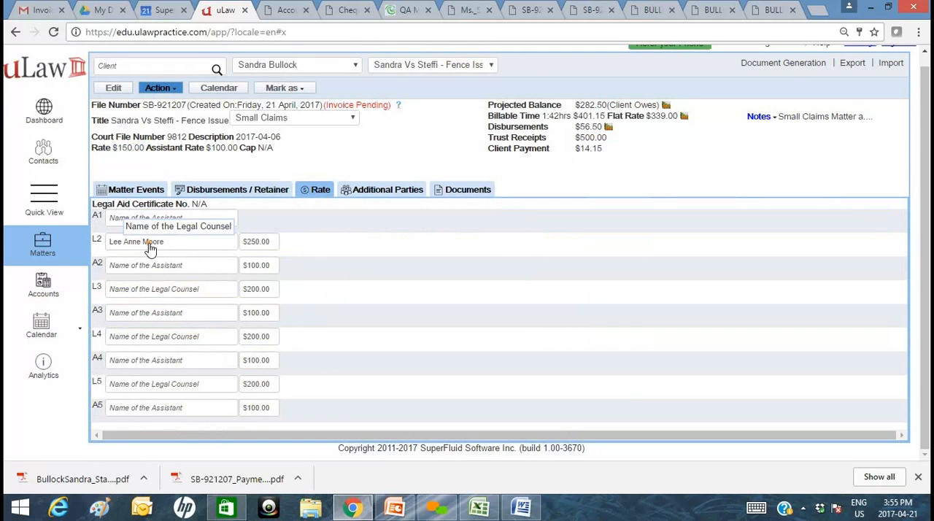
click(124, 190)
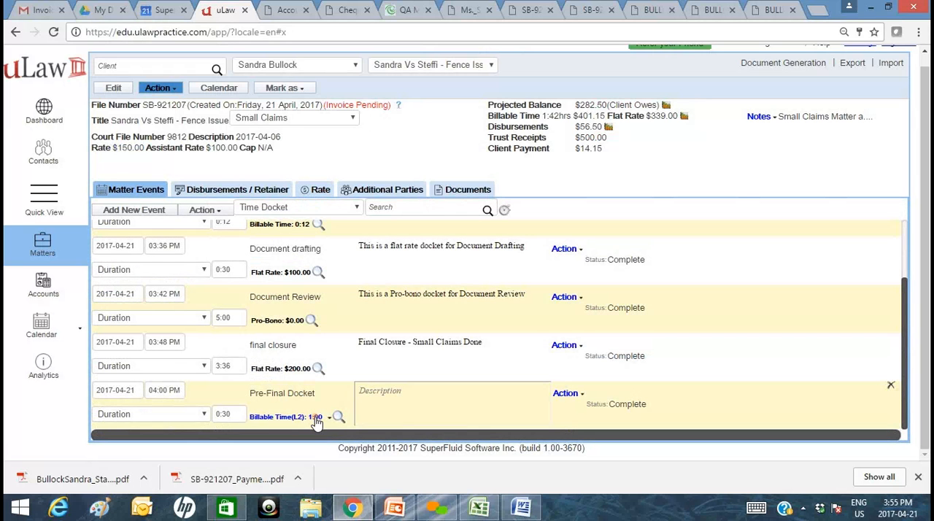
Generate an English invoice for the matter dated 2017-04-21 with 30-day terms, descriptions shown and the uLaw Theme.
scroll(693, 117, up, 1)
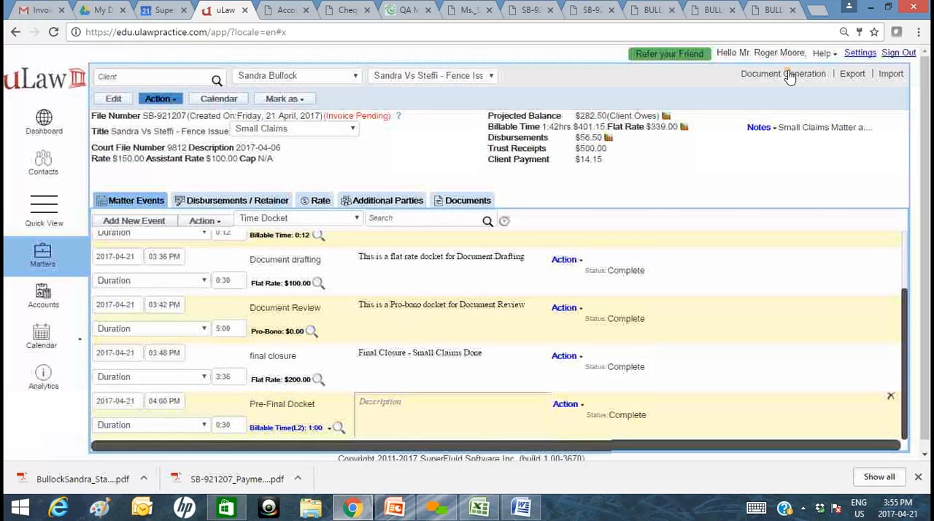
click(783, 73)
mouse_move(788, 100)
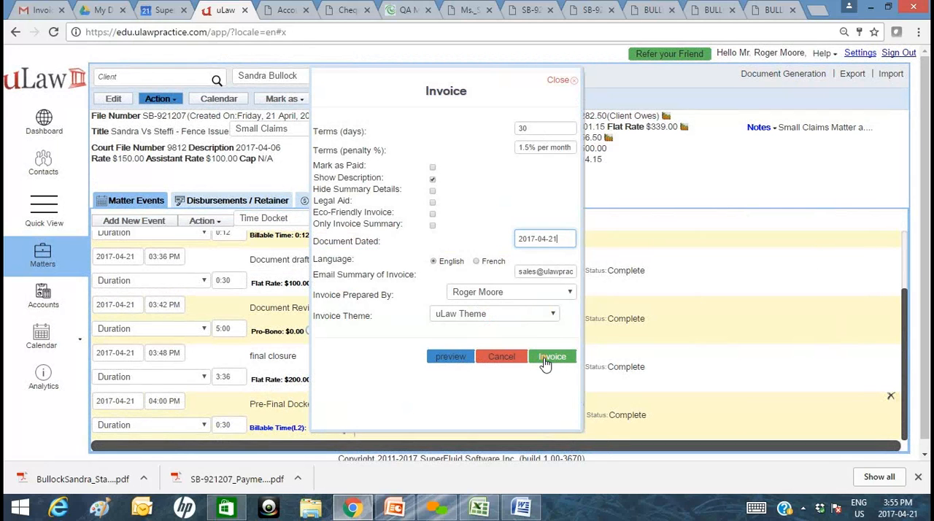
click(551, 356)
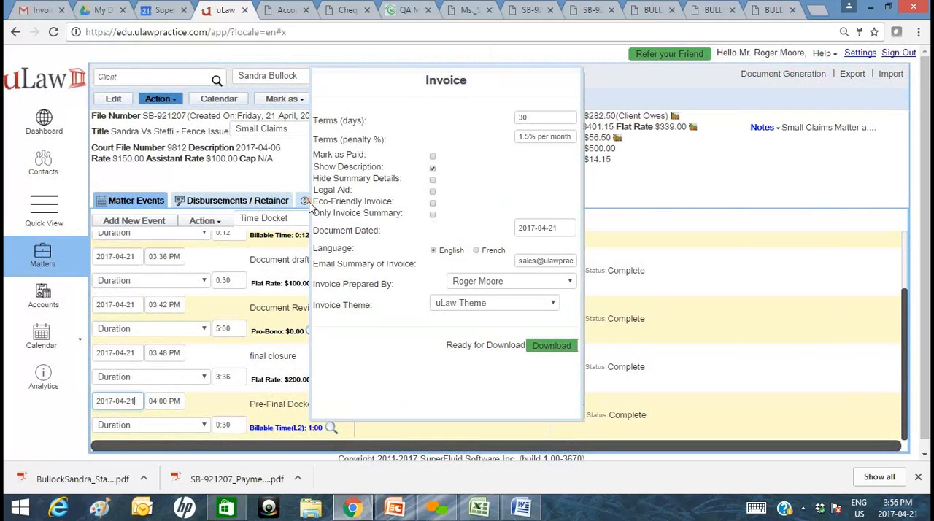
Download the generated invoice and return to the matter's additional parties.
click(545, 342)
click(215, 10)
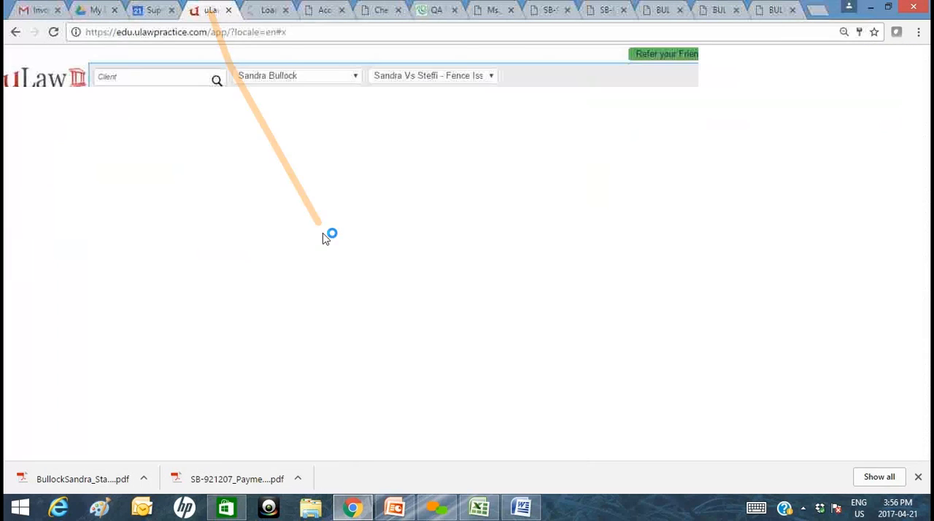
click(370, 206)
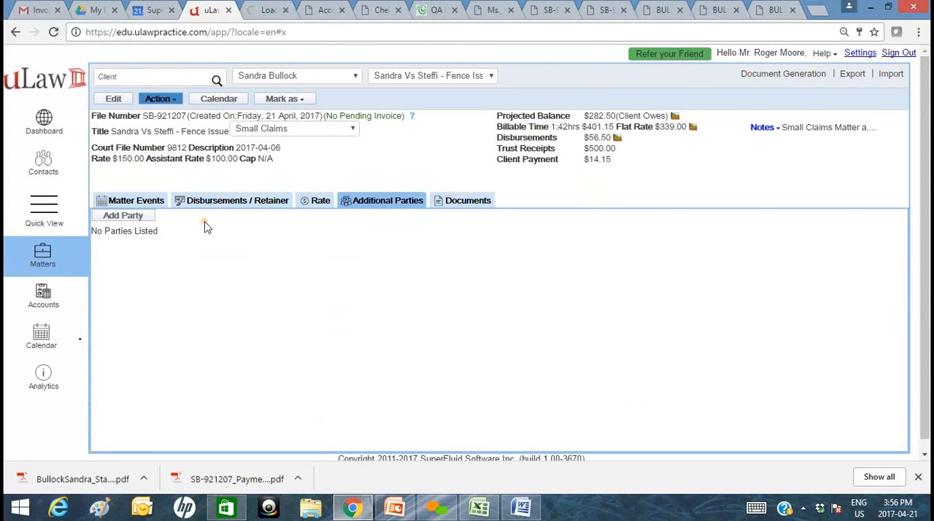
Add the opposing party's contact to the matter in the Defendant role and save it.
click(122, 216)
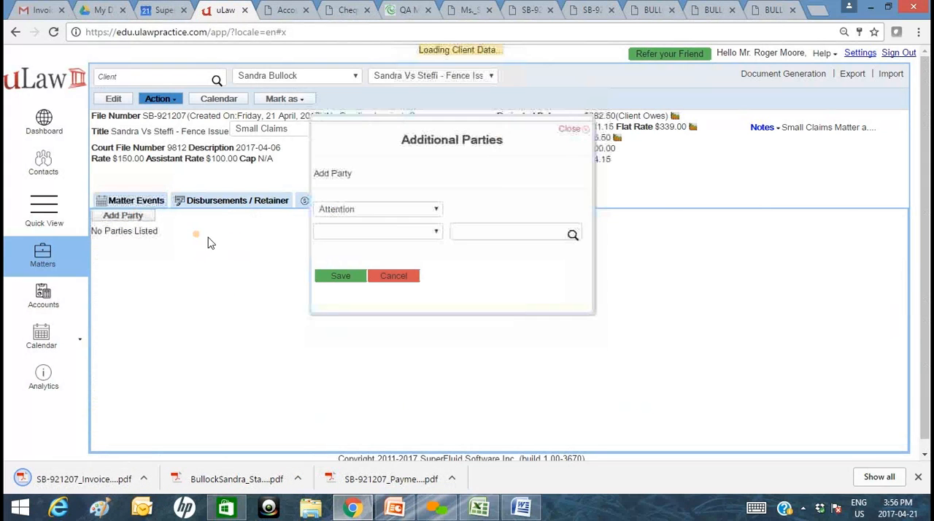
click(368, 211)
click(373, 268)
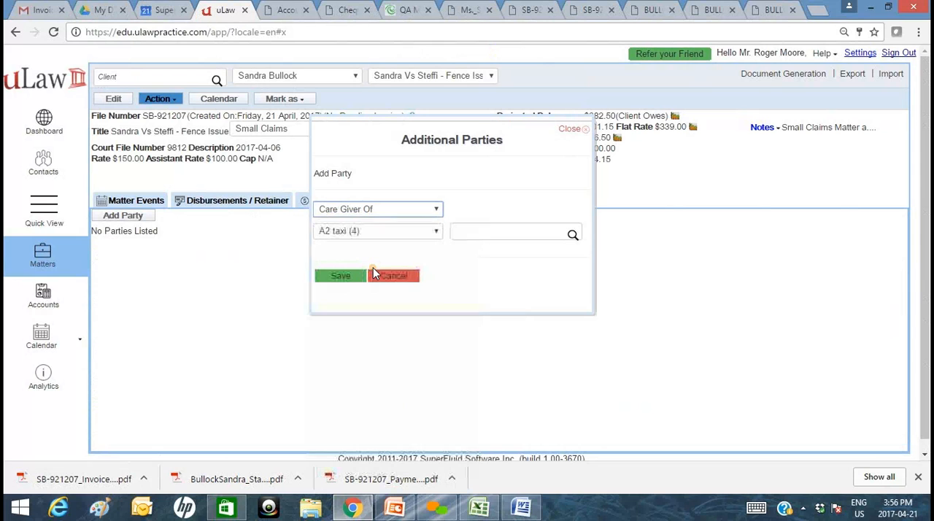
click(409, 210)
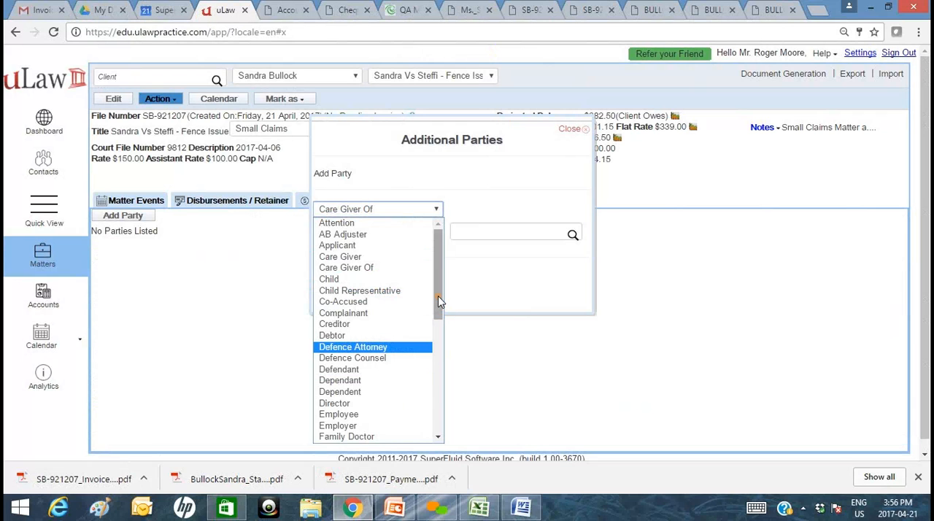
drag(440, 301, 440, 353)
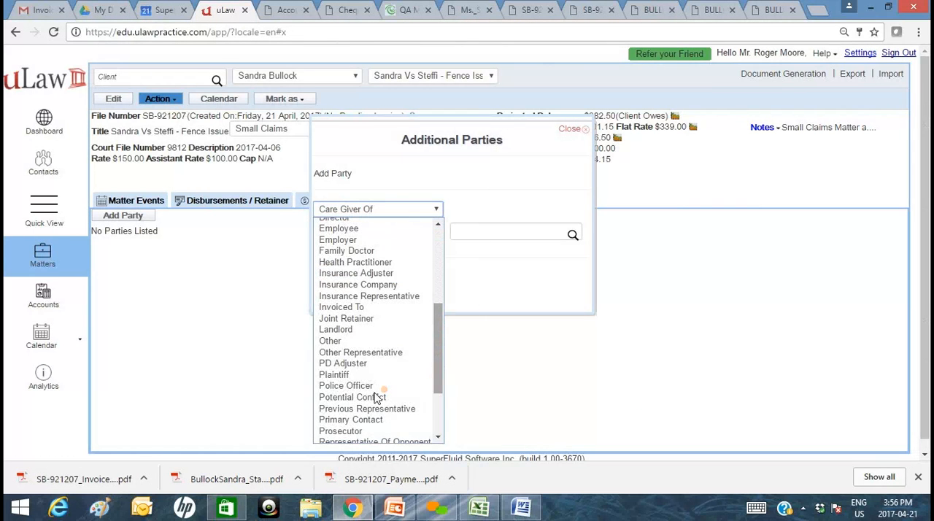
scroll(372, 350, up, 5)
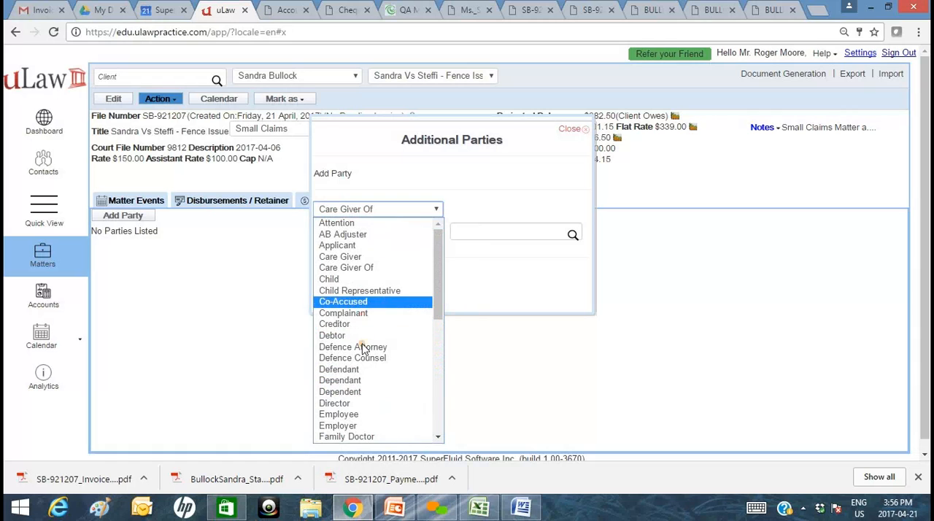
click(361, 369)
click(488, 232)
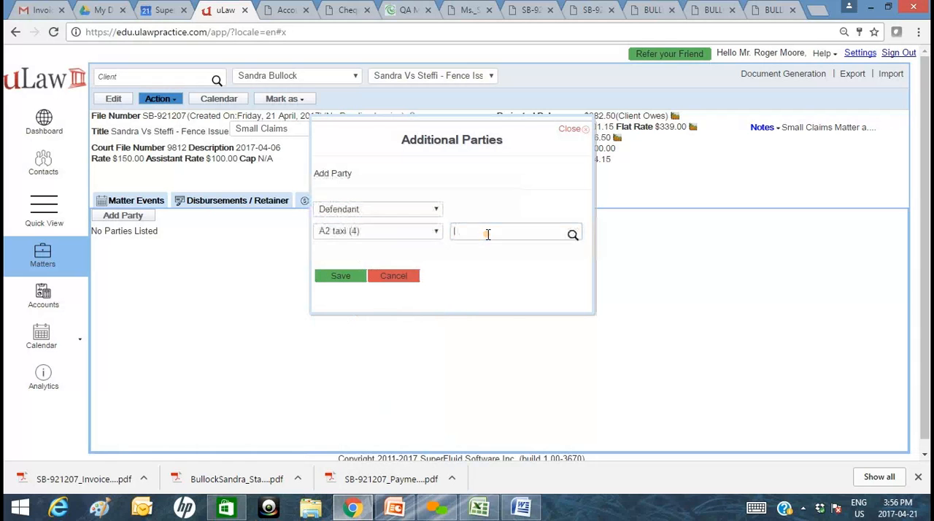
text(Steffi)
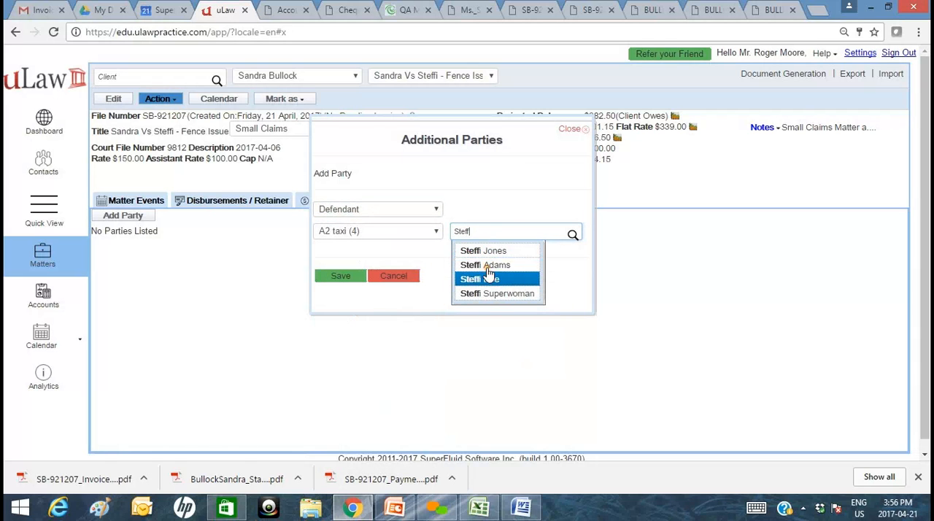
click(496, 293)
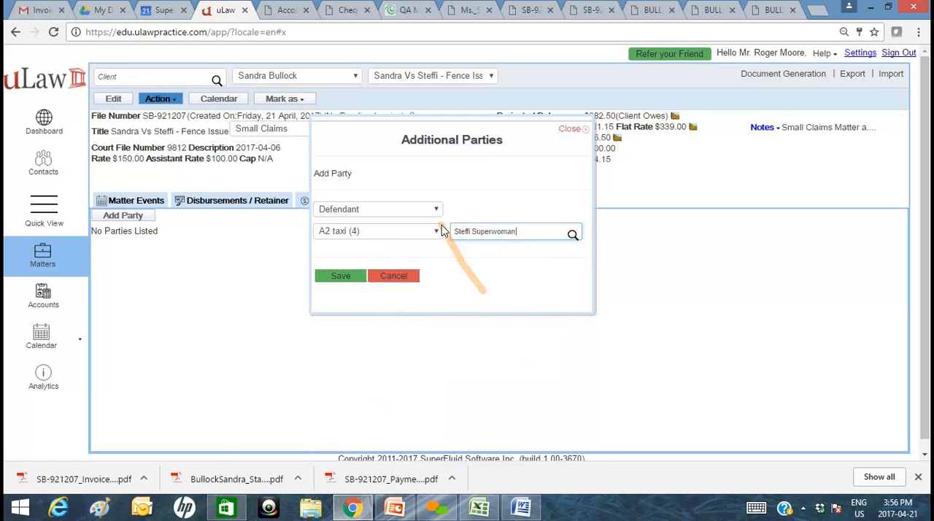
click(343, 278)
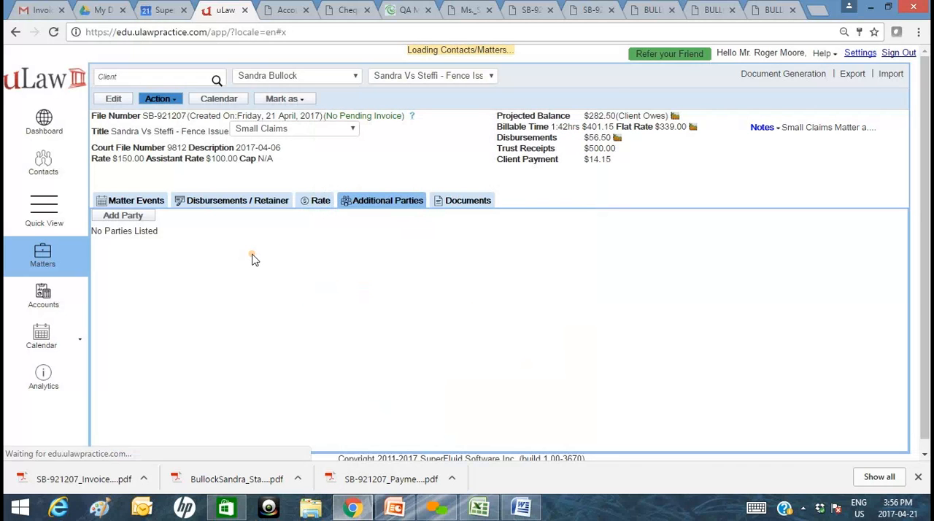
Add the opposing lawyer's contact to the matter as Representative Of Opponent and save it.
click(145, 223)
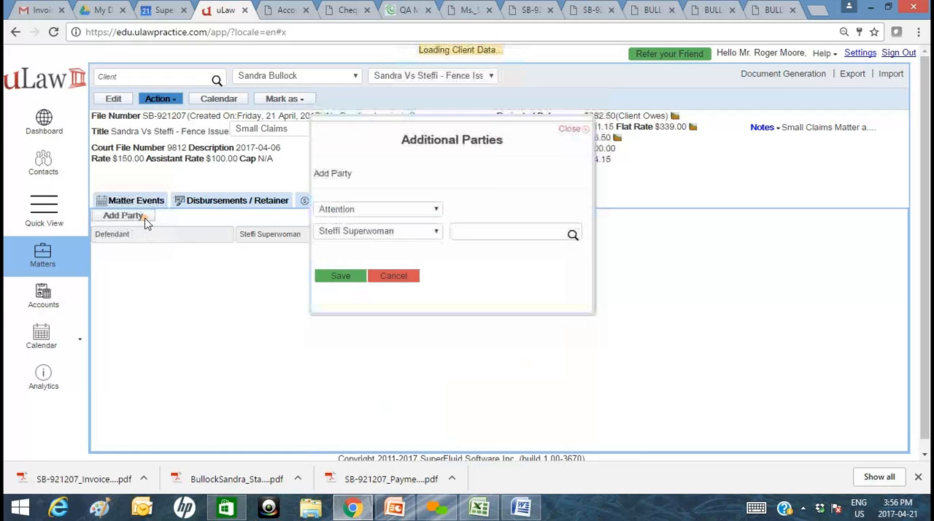
click(337, 212)
key(End)
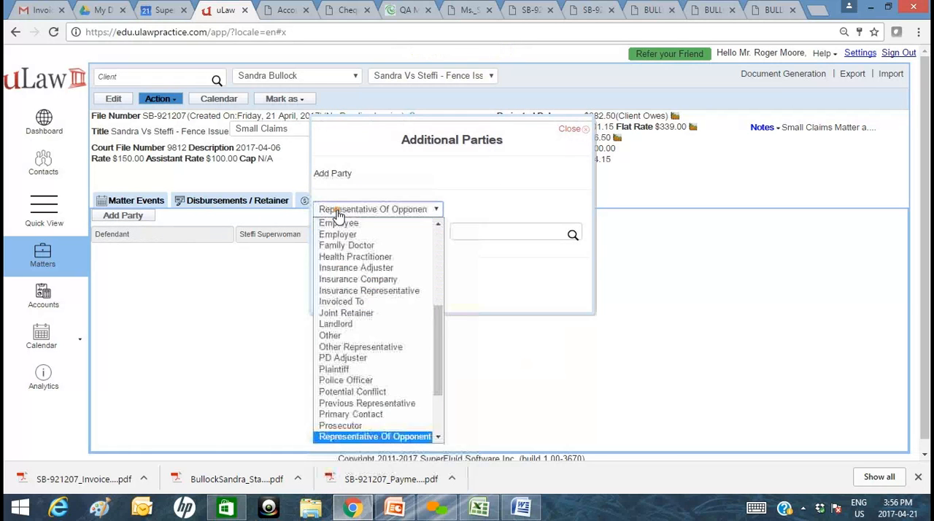
click(371, 436)
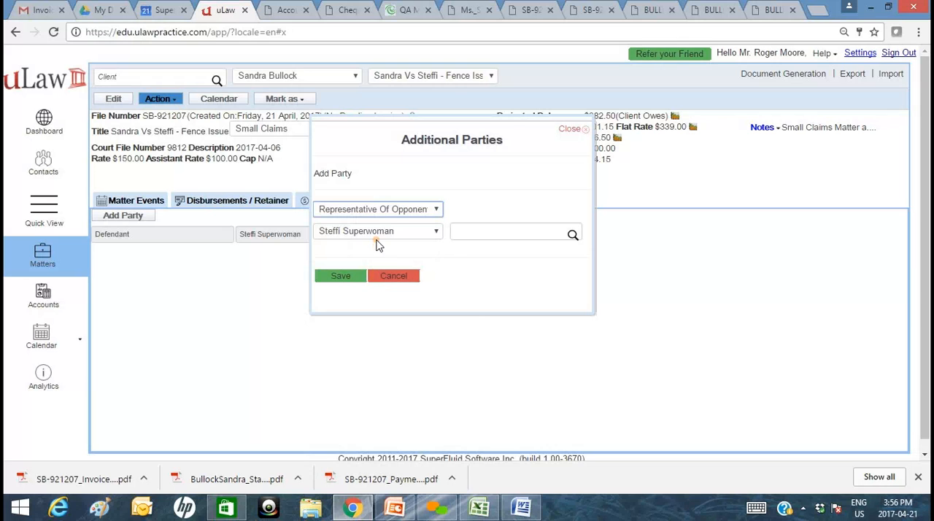
click(472, 231)
text(Stef)
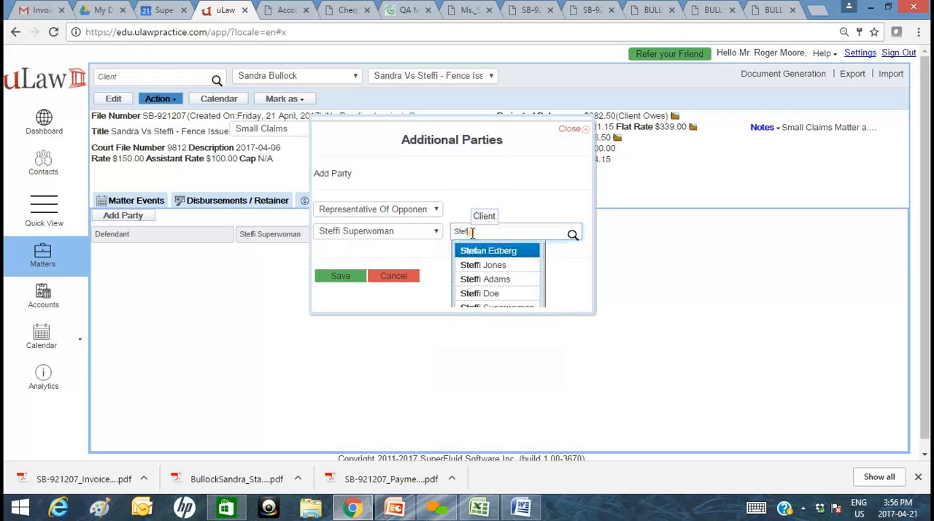
click(483, 251)
click(338, 277)
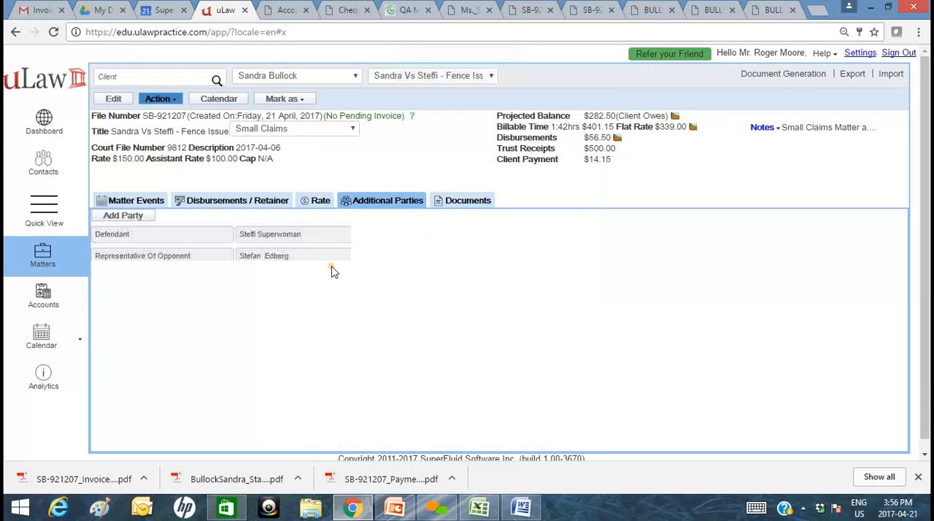
Start generating a Small Claims Court (SCC) form for the matter and choose form 7A Plaintiff's Claim.
click(783, 74)
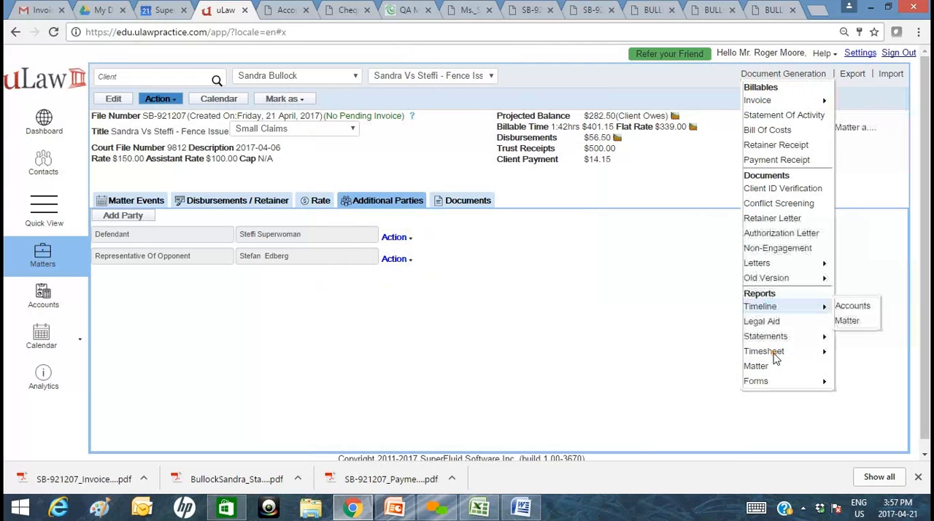
mouse_move(784, 380)
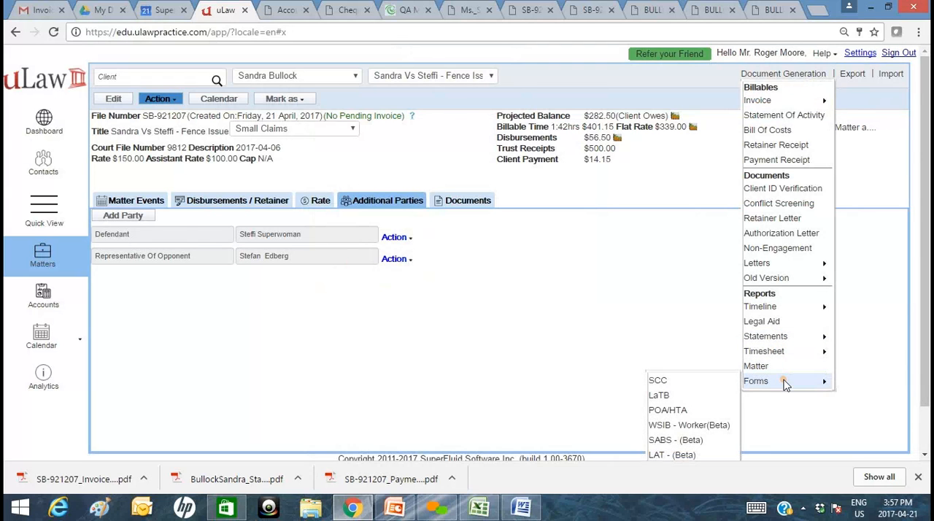
scroll(783, 379, down, 1)
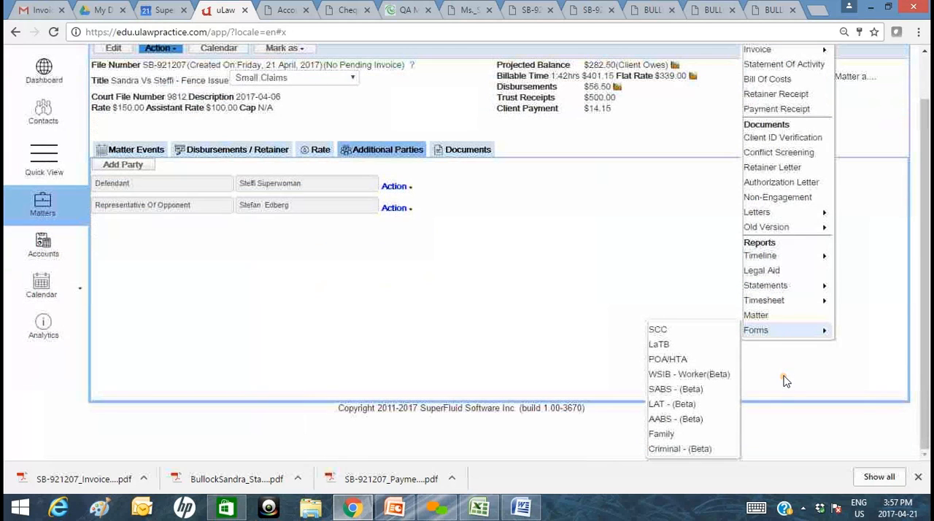
click(692, 332)
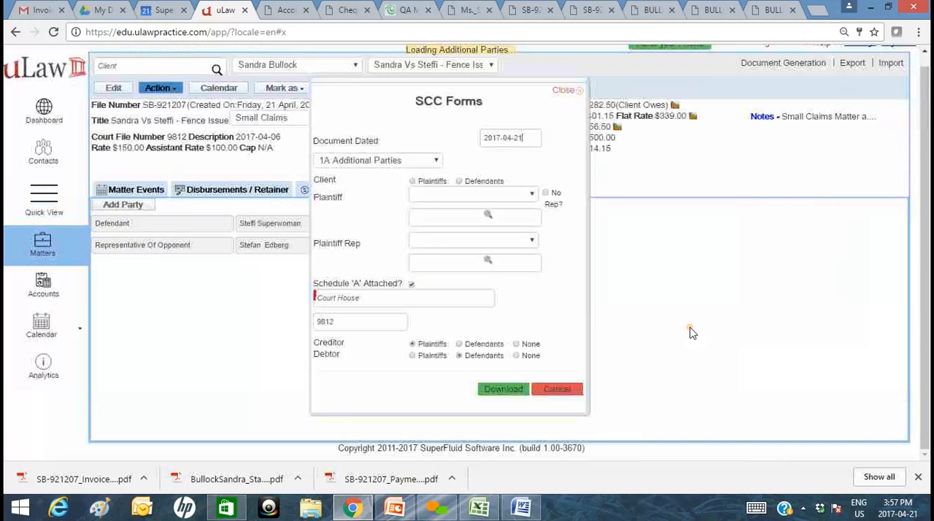
click(403, 169)
click(492, 163)
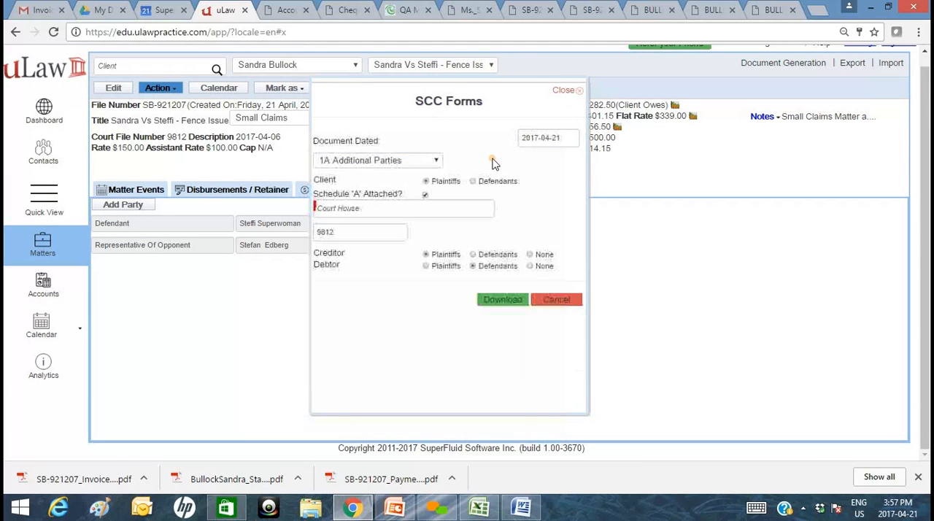
click(399, 169)
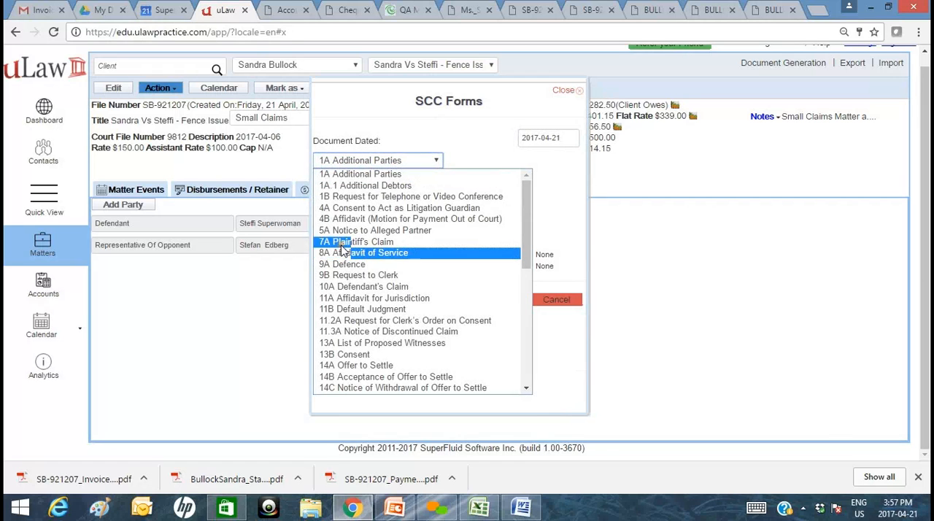
click(327, 241)
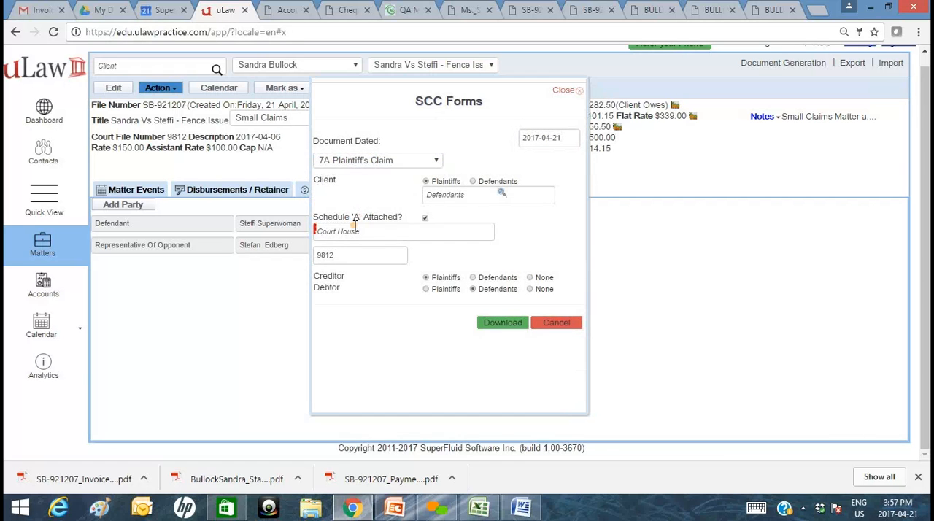
Set the court house to OTTAWA COURTHOUSE, download the Plaintiff's Claim form and return to the matter.
click(354, 226)
text(OTTA)
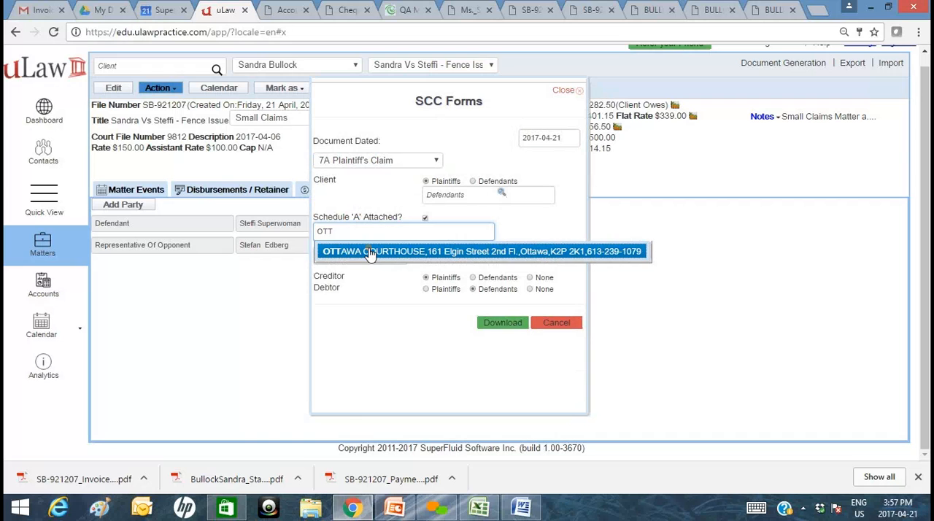
click(371, 251)
click(514, 326)
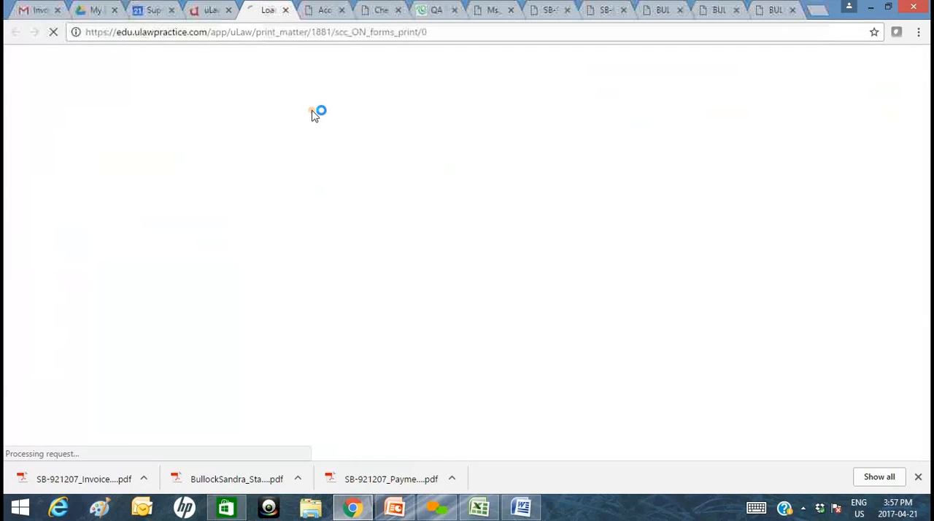
click(216, 11)
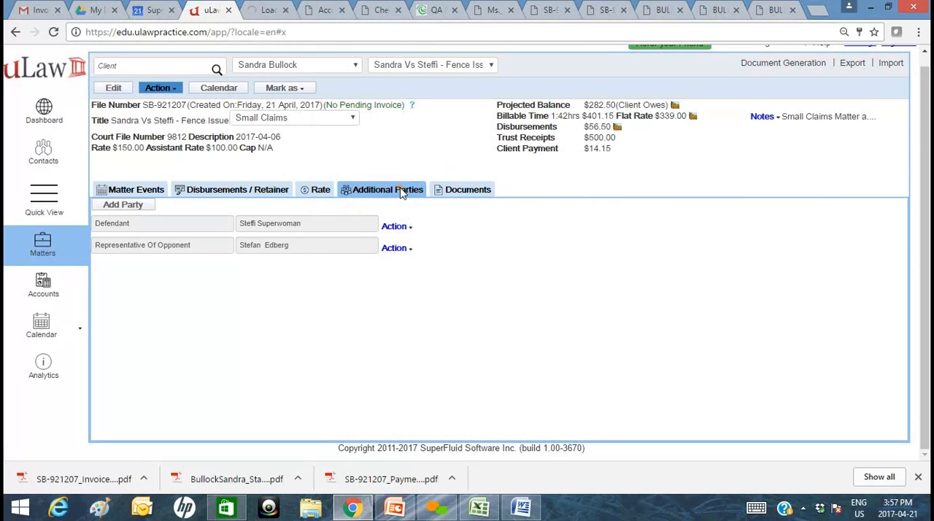
Check the matter's documents, look into the Matter folder under ulawPractice in Google Drive and return to uLaw.
click(485, 192)
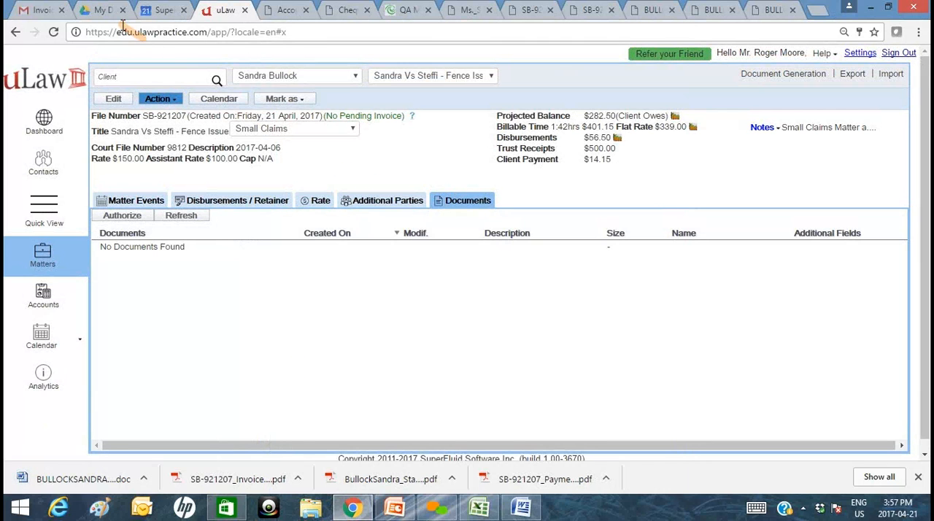
click(102, 10)
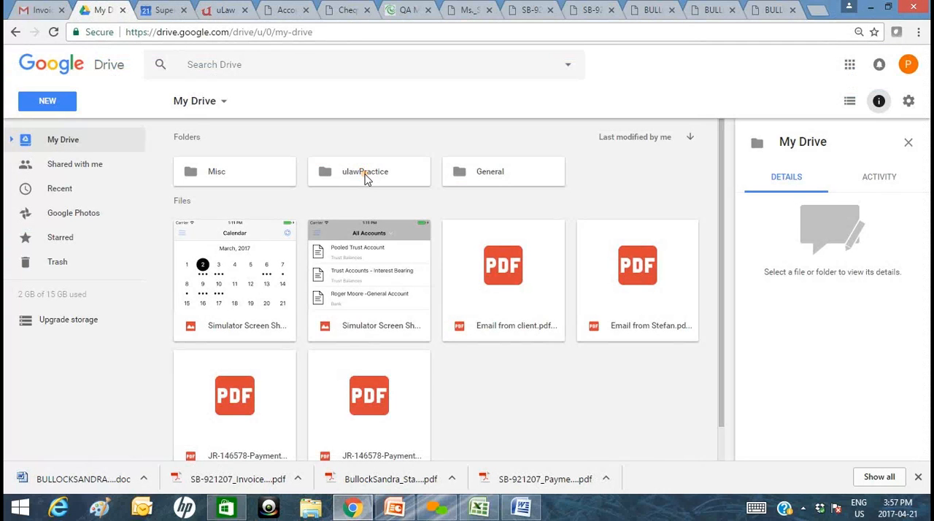
double_click(366, 178)
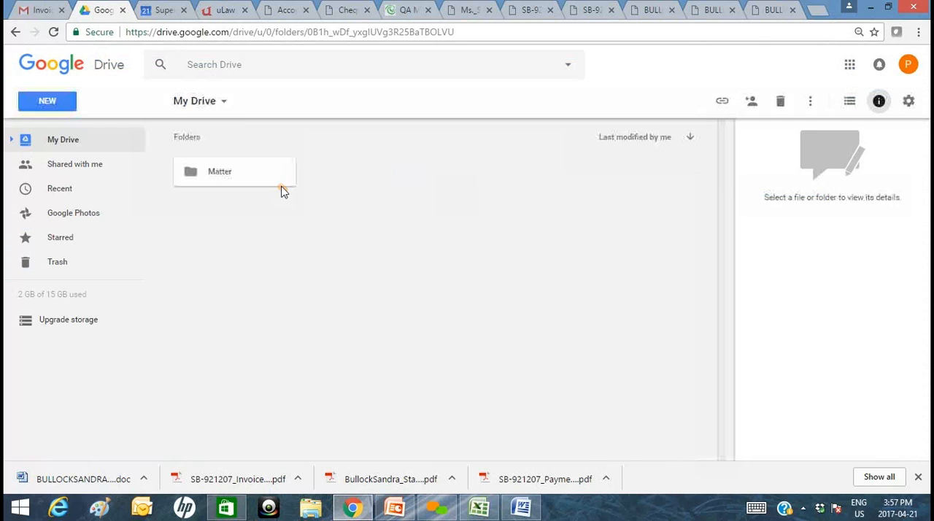
double_click(244, 182)
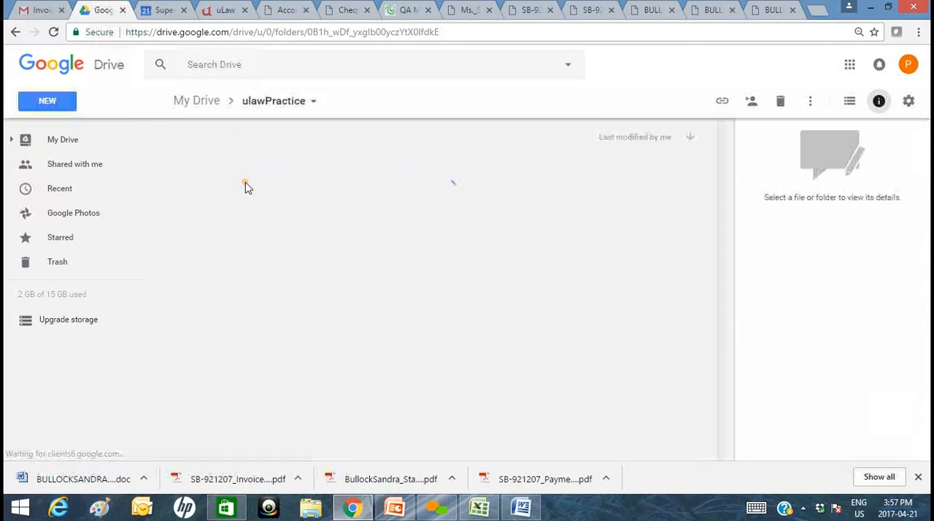
click(213, 10)
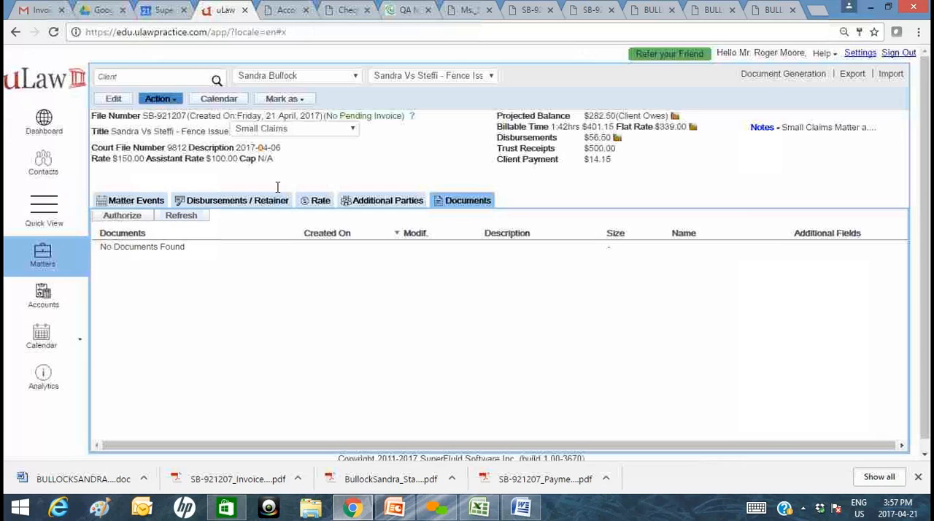
Open the downloaded Plaintiff's Claim in Word and review its court, plaintiff, defendant and representative details.
click(80, 478)
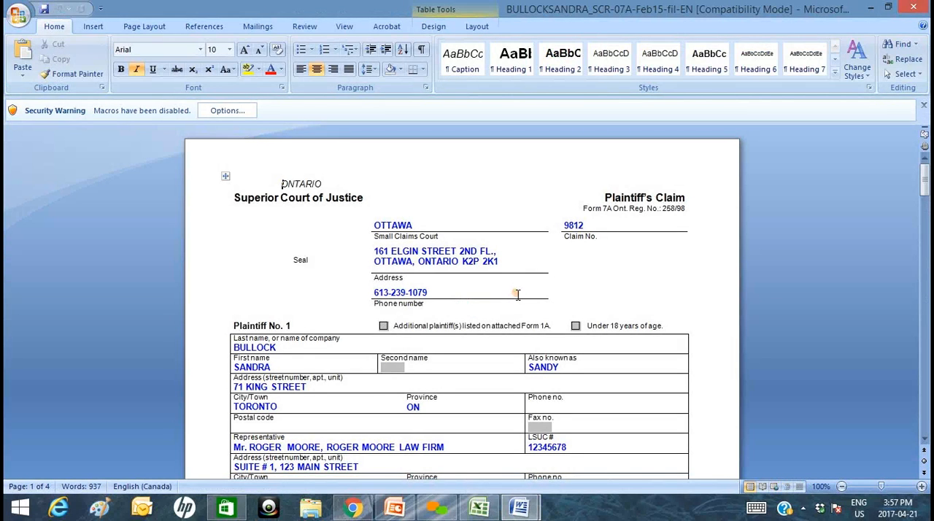
scroll(515, 287, down, 2)
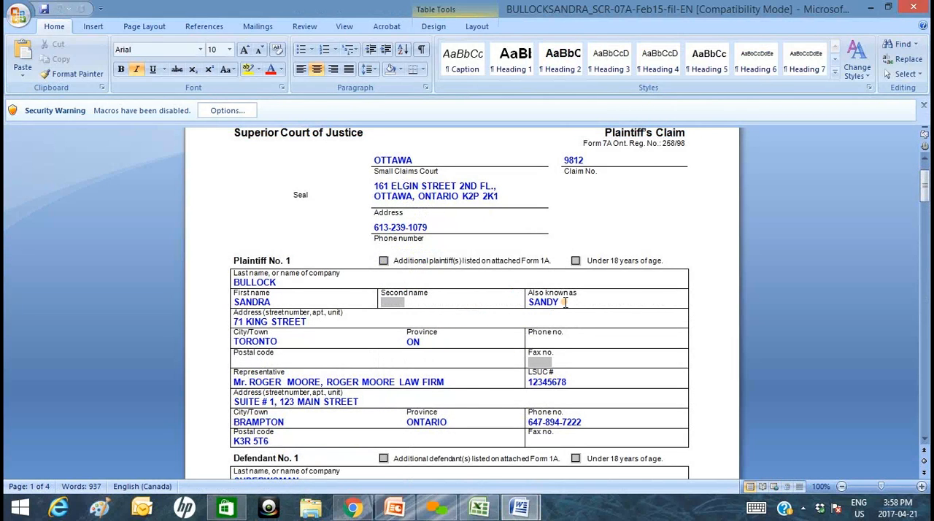
scroll(312, 323, down, 3)
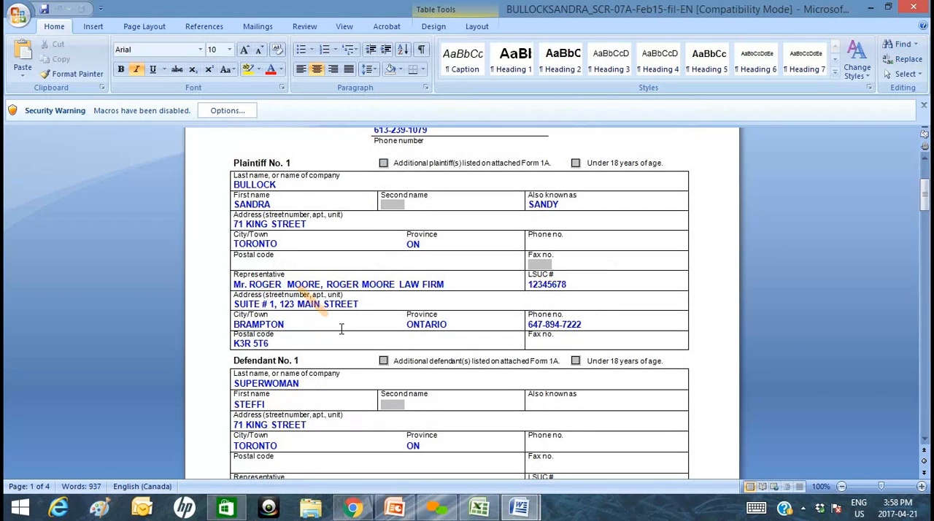
scroll(278, 336, up, 4)
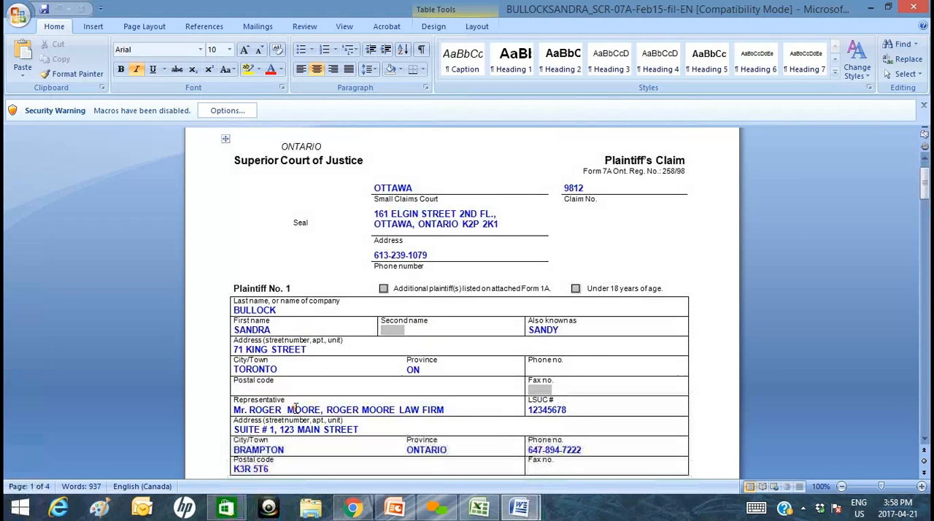
scroll(284, 336, down, 7)
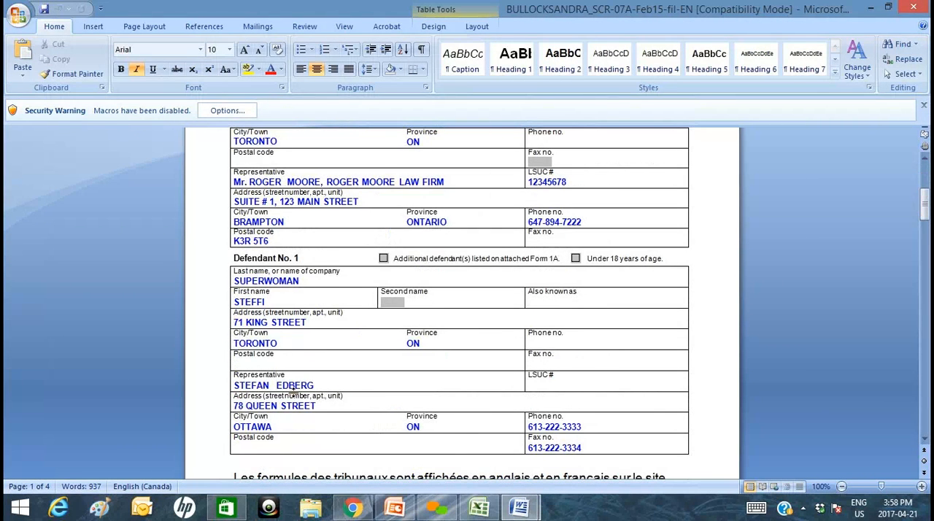
scroll(295, 412, down, 4)
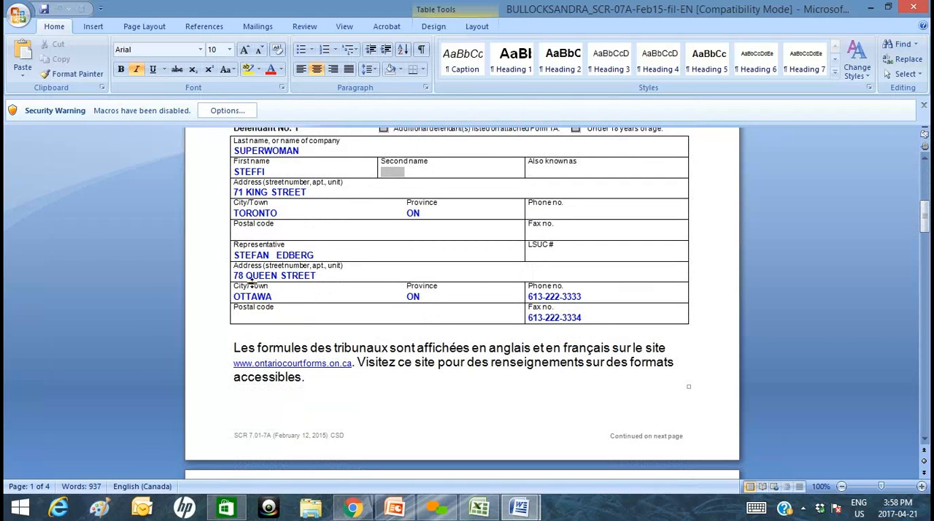
Switch back to uLaw and look through the time dockets in the matter's events.
click(352, 508)
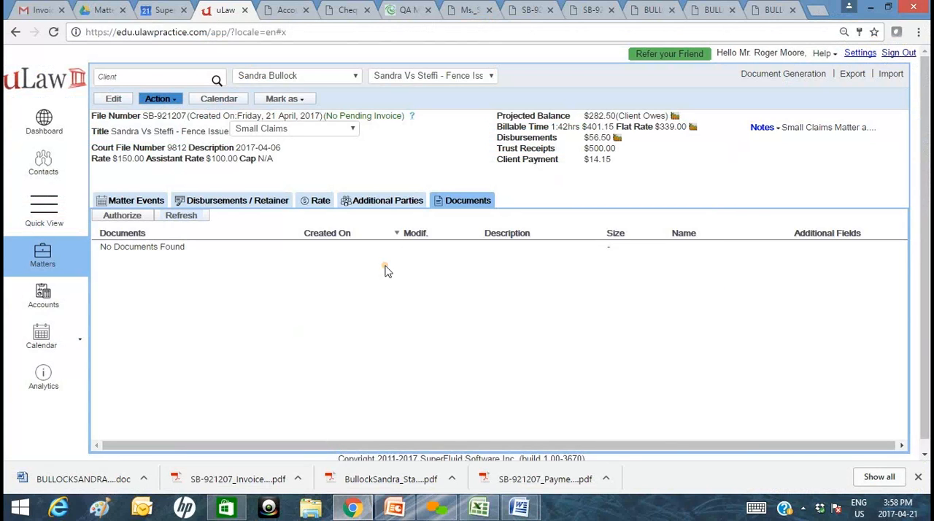
click(392, 229)
click(121, 207)
scroll(381, 275, down, 2)
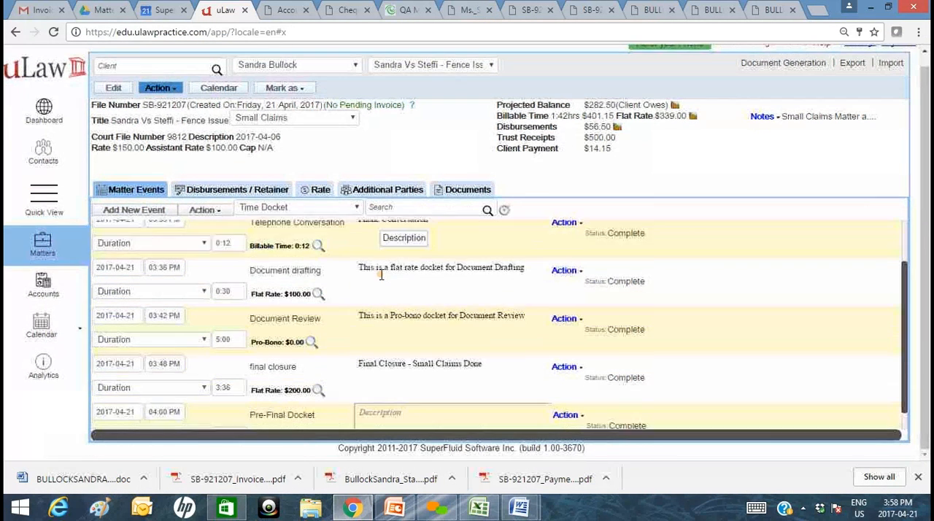
scroll(381, 275, up, 2)
scroll(448, 358, up, 1)
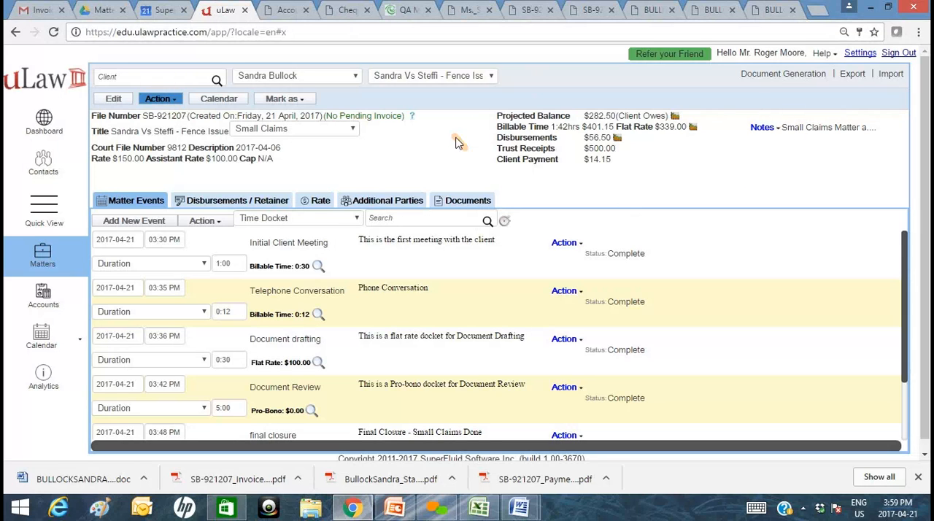
Export the matter's invoice in detail as a Microsoft Excel & OpenOffice Spreadsheet and open the downloaded CSV in Excel.
click(849, 76)
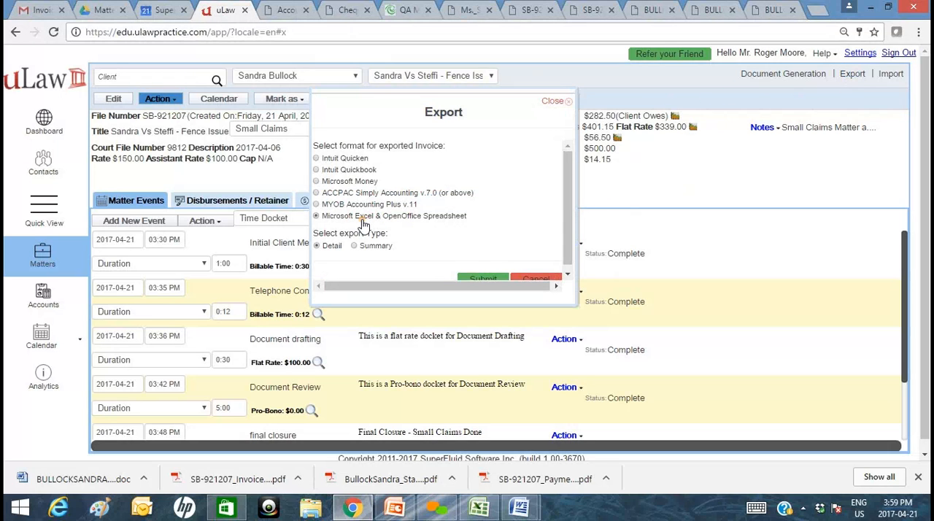
scroll(361, 223, down, 1)
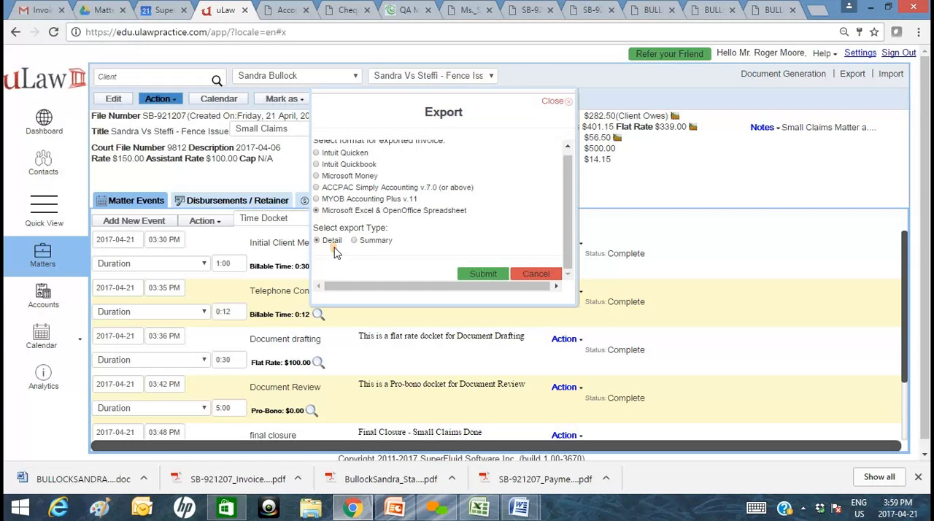
click(483, 274)
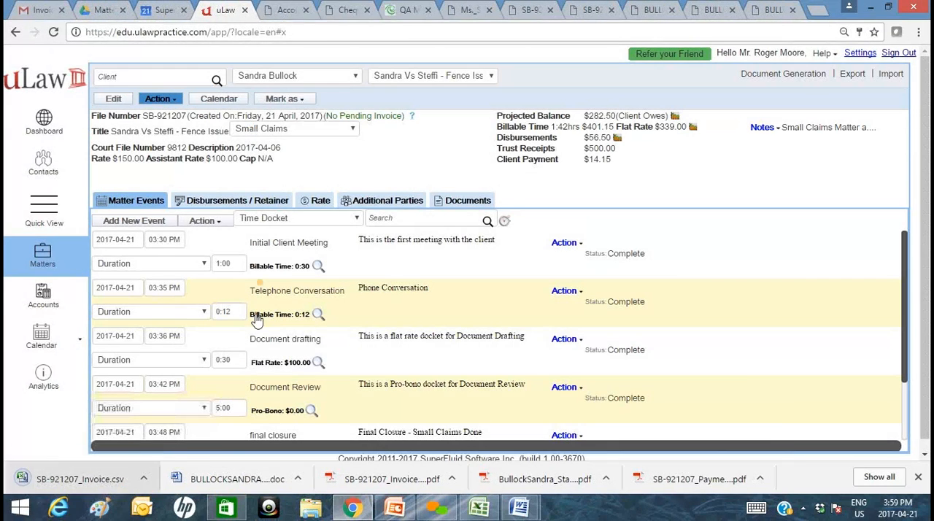
click(80, 479)
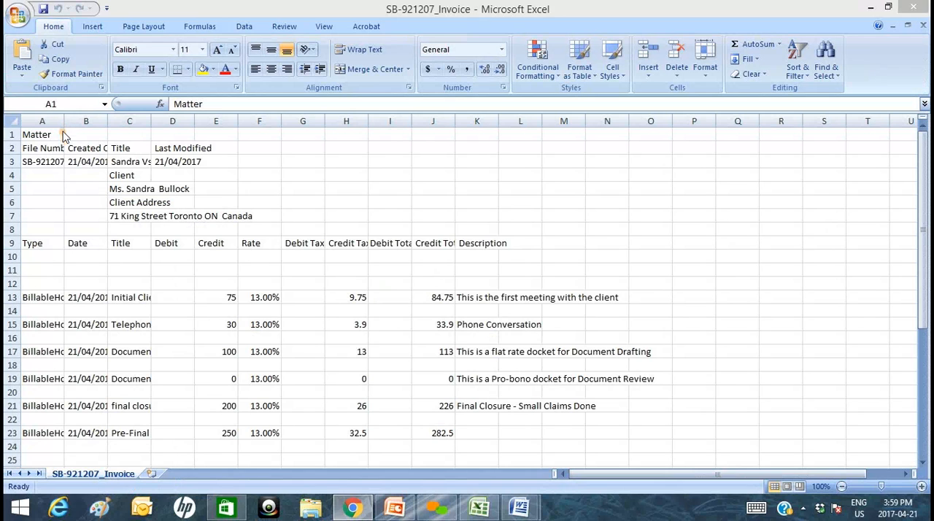
Autofit columns A to D and H to K of the exported invoice sheet to their contents.
double_click(64, 122)
double_click(134, 123)
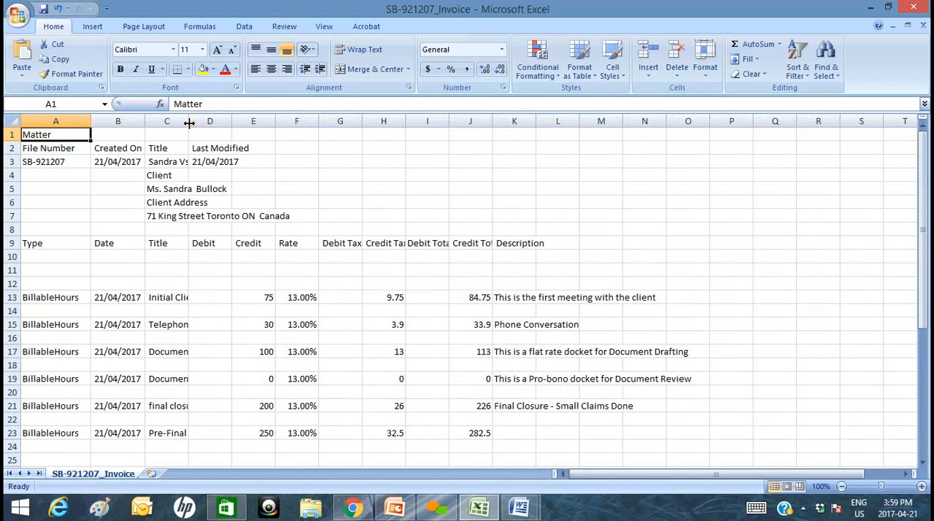
double_click(188, 123)
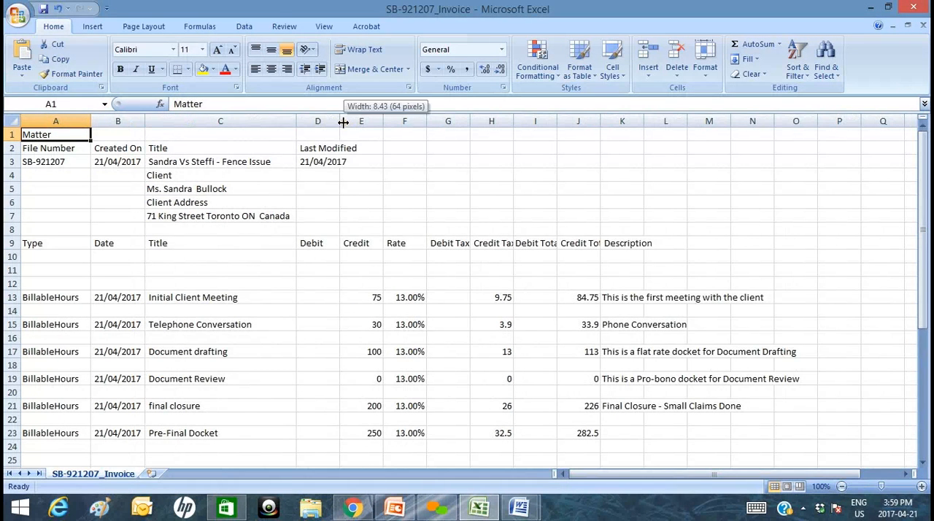
double_click(346, 122)
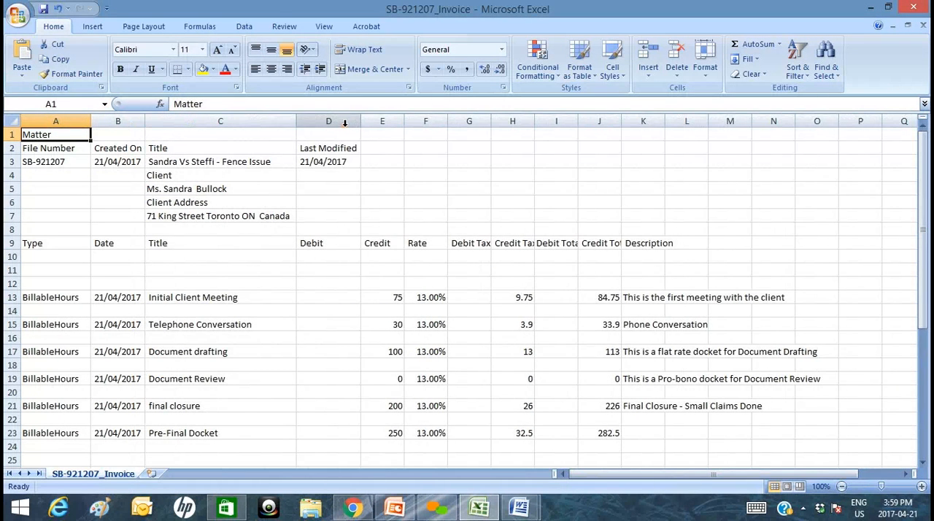
double_click(663, 121)
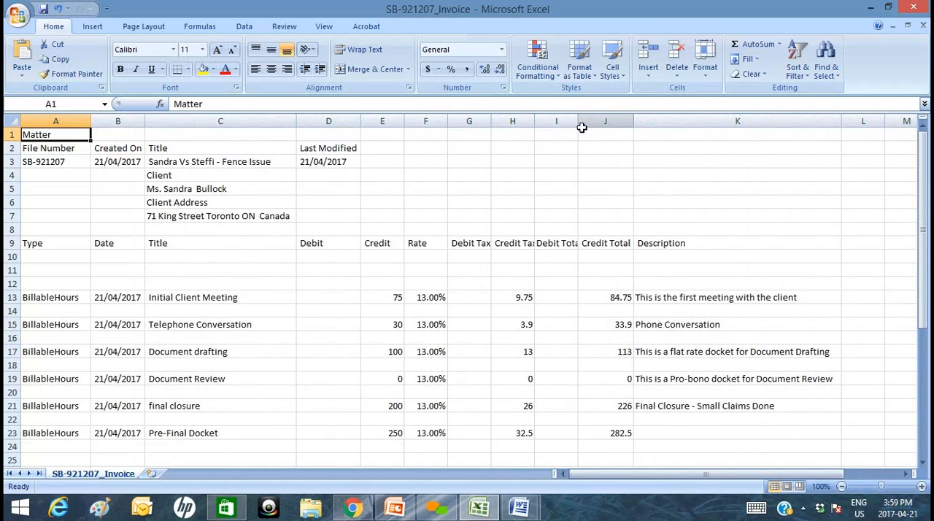
double_click(578, 118)
double_click(534, 115)
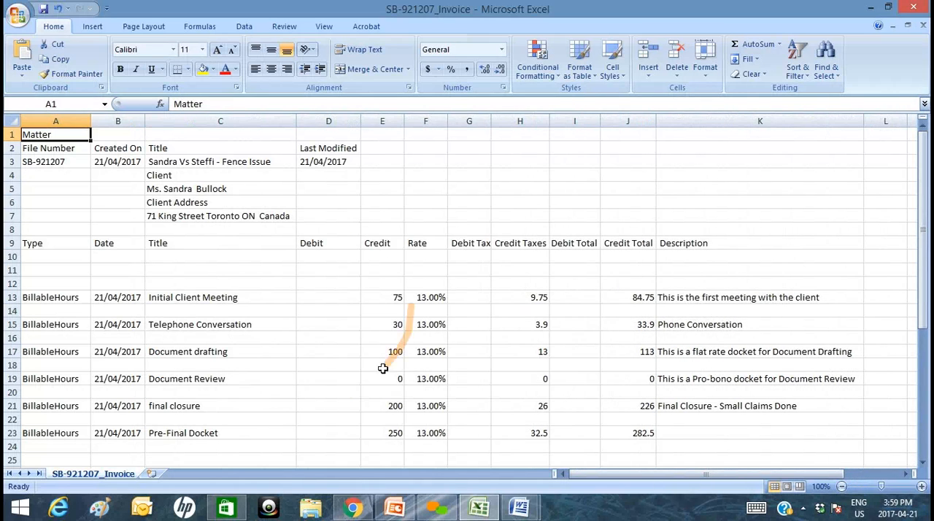
Review the exported docket, retainer, disbursement and client payment rows, and return to the matter in uLaw.
scroll(189, 442, down, 2)
scroll(191, 443, down, 3)
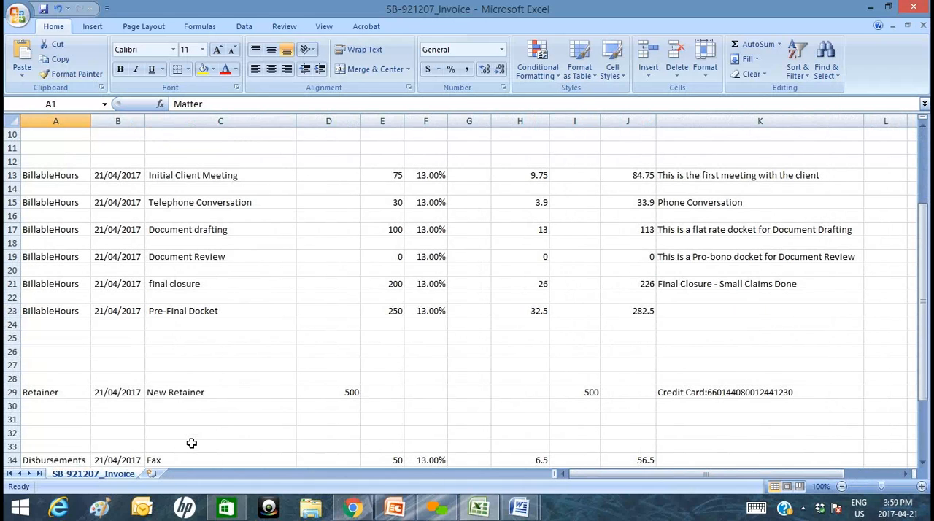
scroll(164, 398, down, 3)
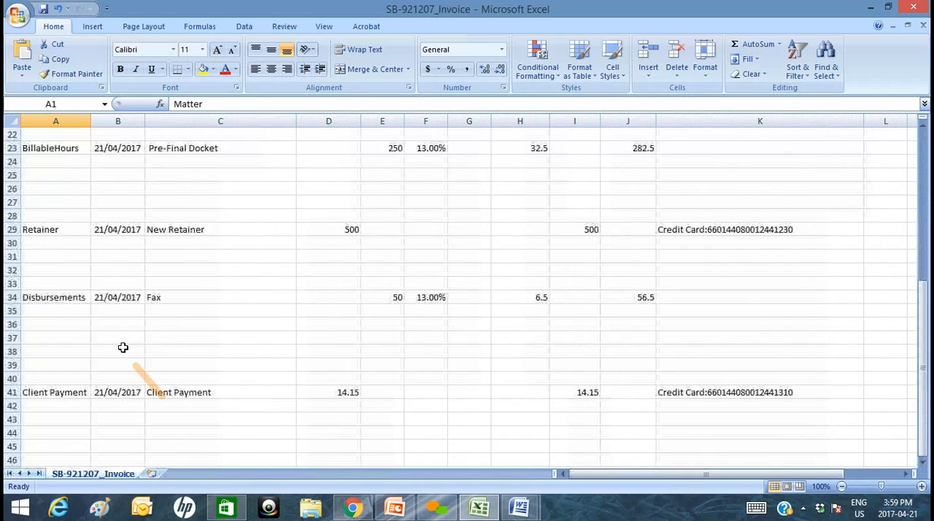
scroll(159, 367, down, 2)
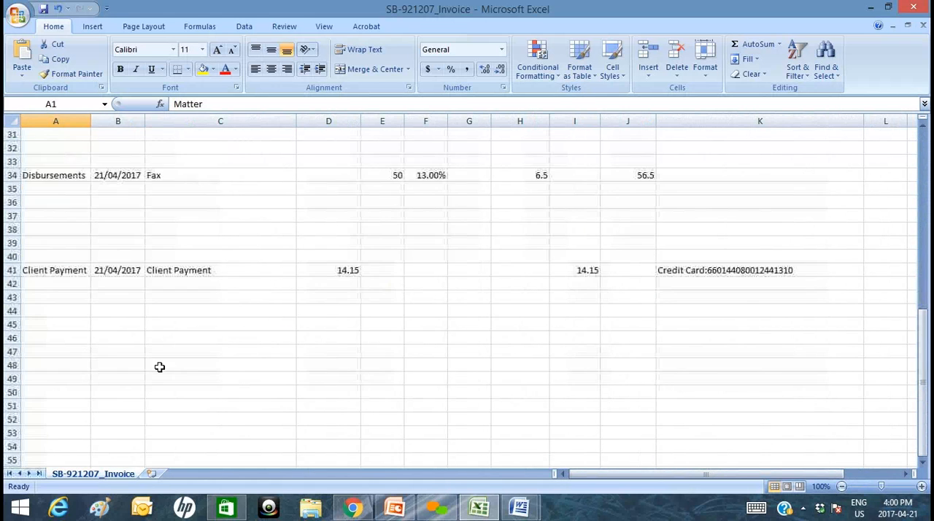
scroll(219, 369, up, 7)
scroll(223, 369, up, 3)
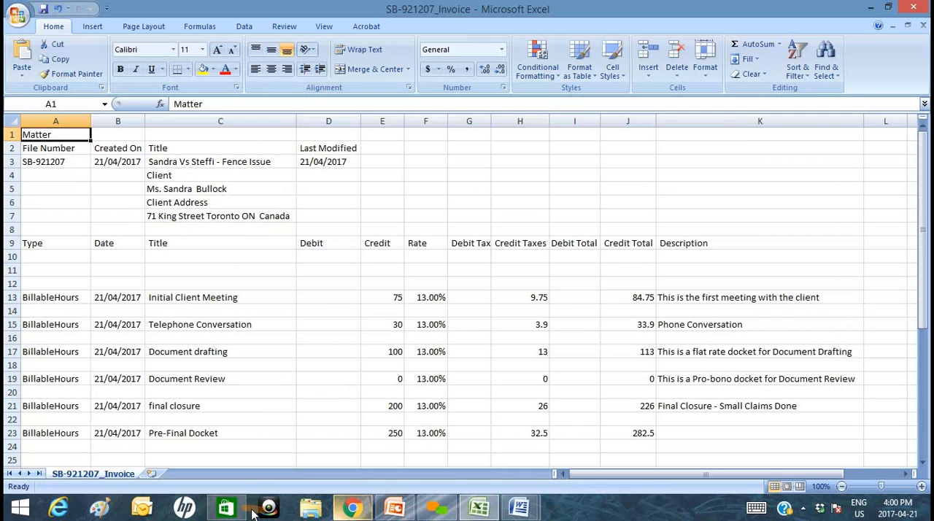
click(352, 509)
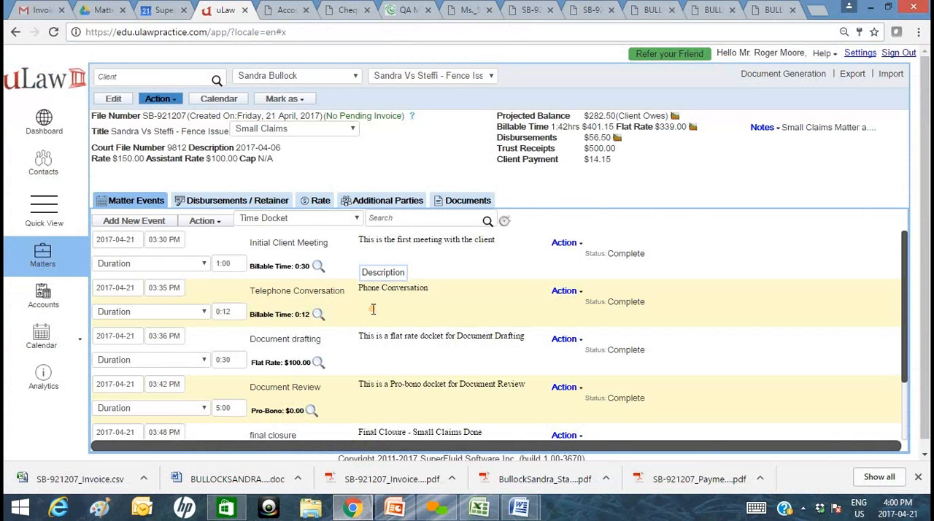
click(918, 477)
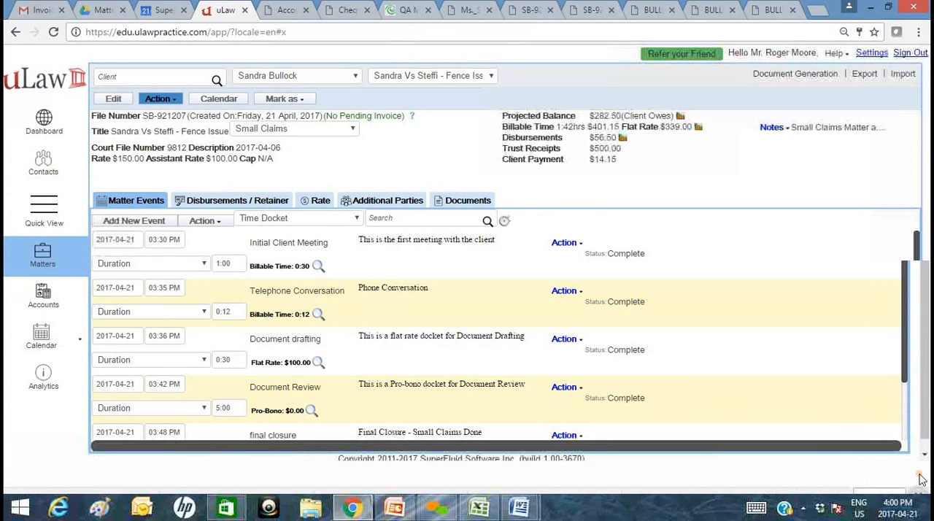
Mark the matter as Closed and set it back to Active.
click(299, 103)
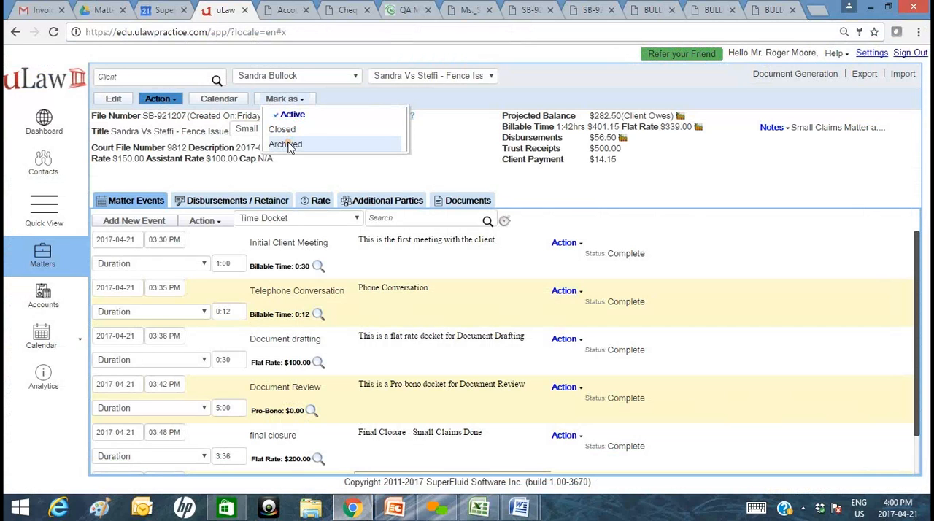
click(283, 129)
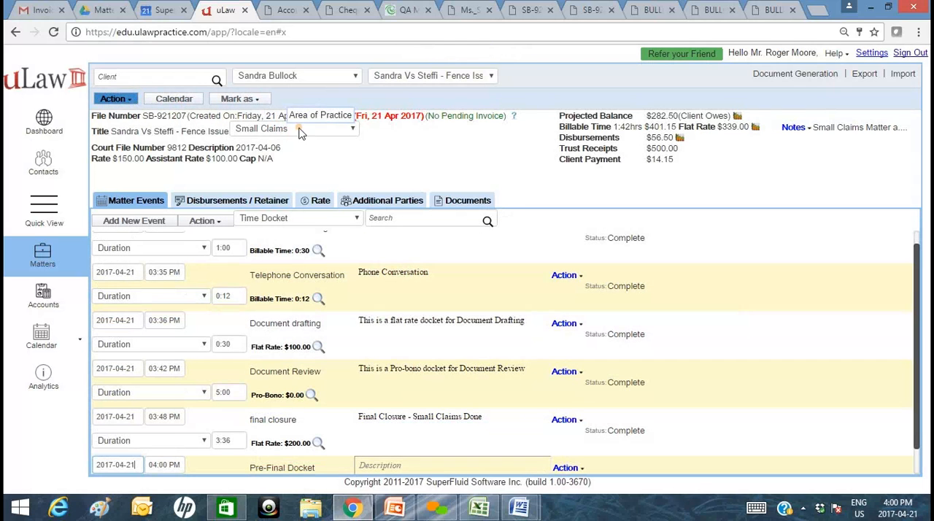
click(257, 101)
click(244, 115)
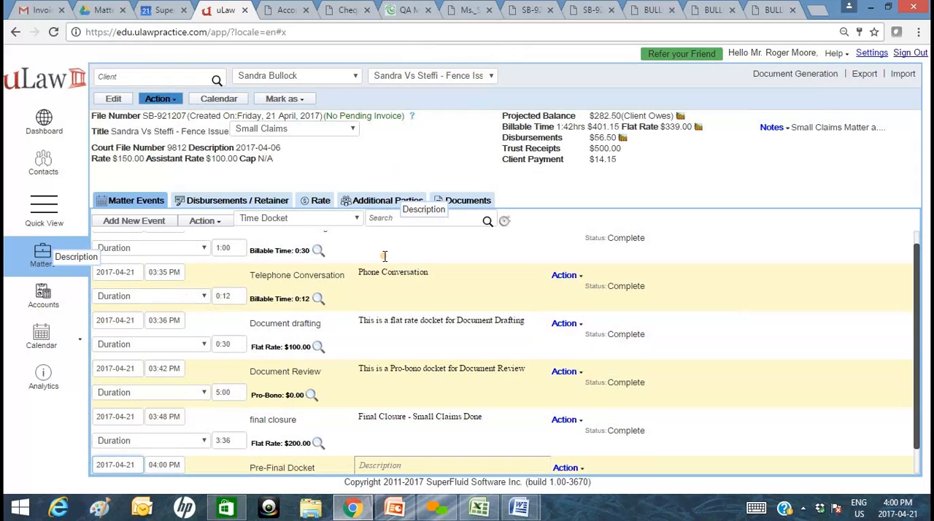
Add a new contact to Clients with the title Ms. and the client's first and last name, and save it.
click(76, 173)
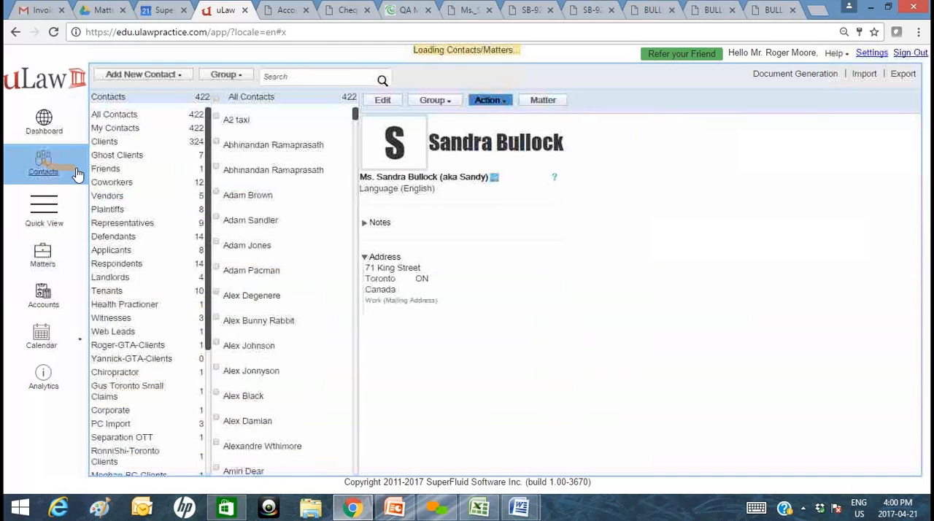
click(175, 76)
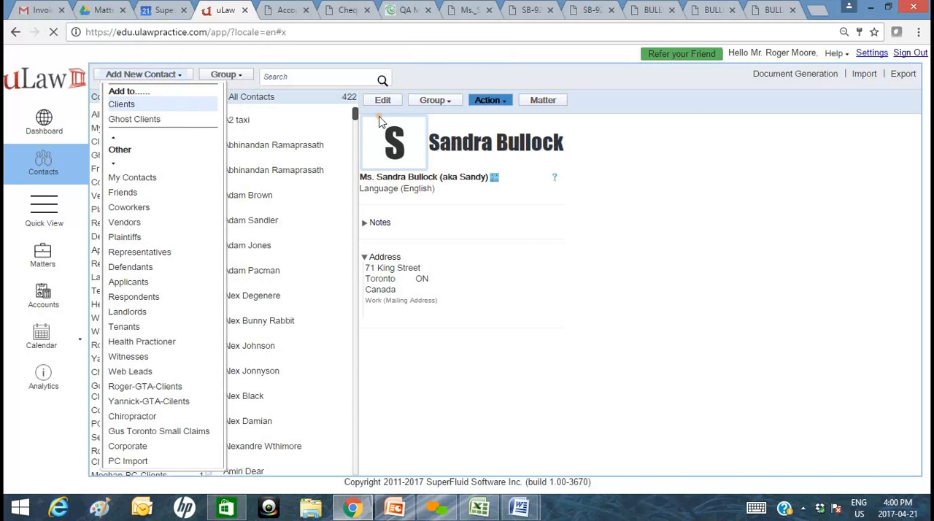
click(159, 103)
click(440, 123)
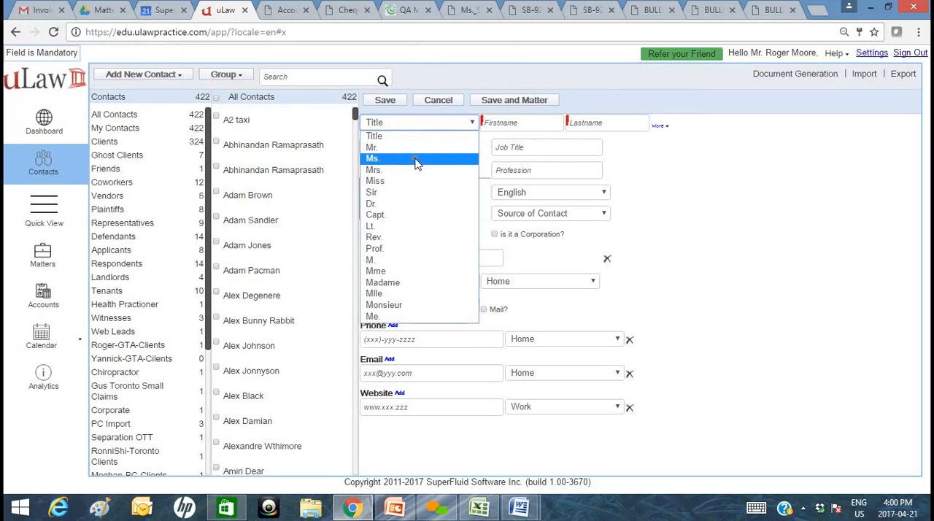
click(418, 159)
click(519, 129)
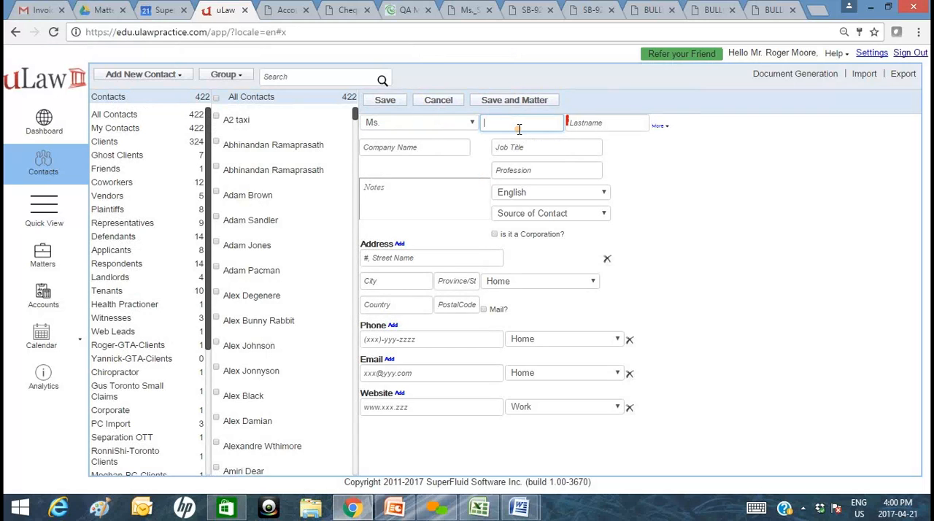
key(Tab)
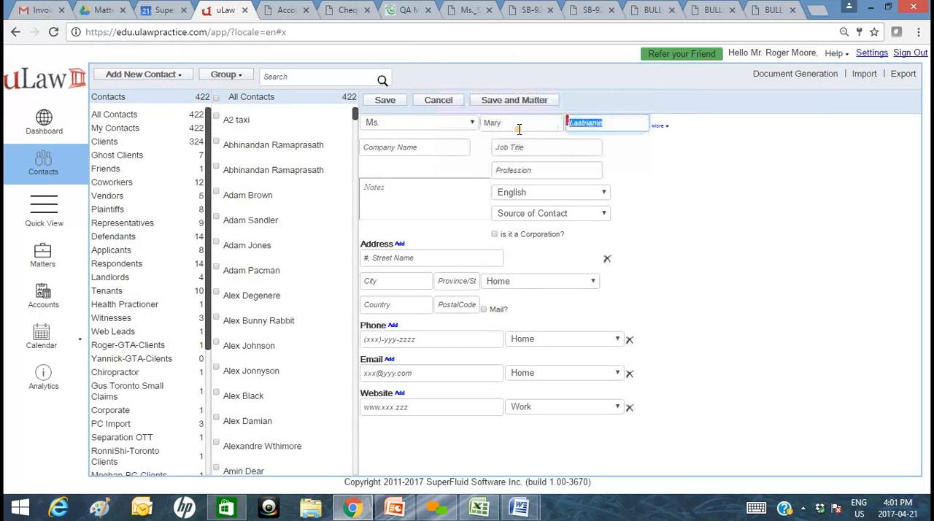
text(Jone)
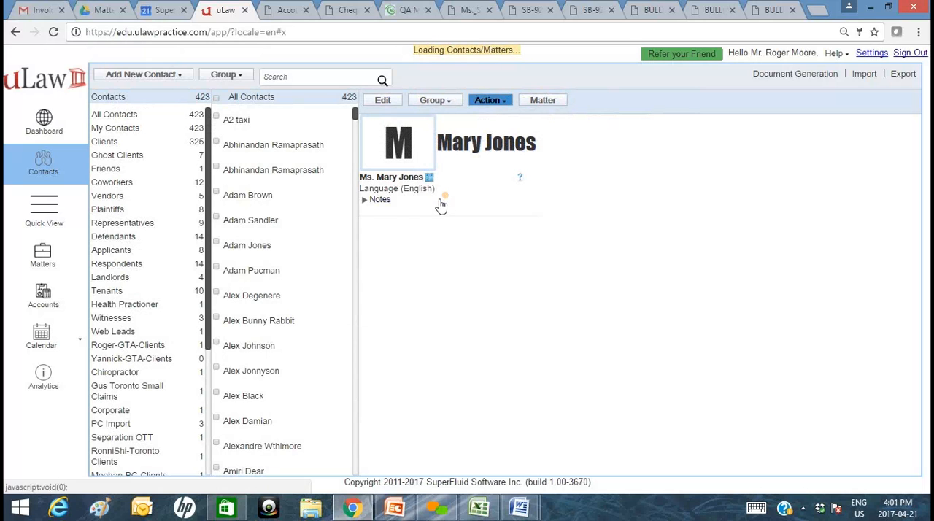
Open the Fence Issue matter from the overview of active matters.
click(51, 223)
click(460, 122)
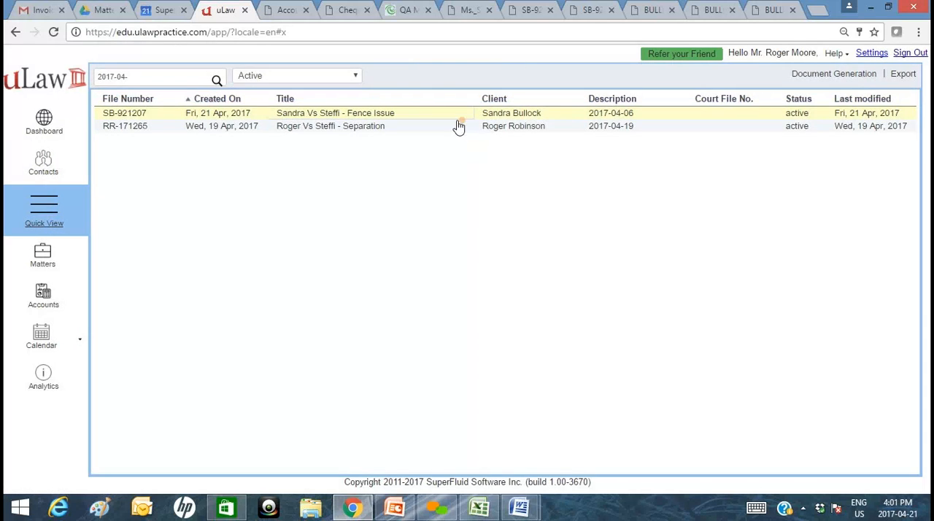
click(388, 114)
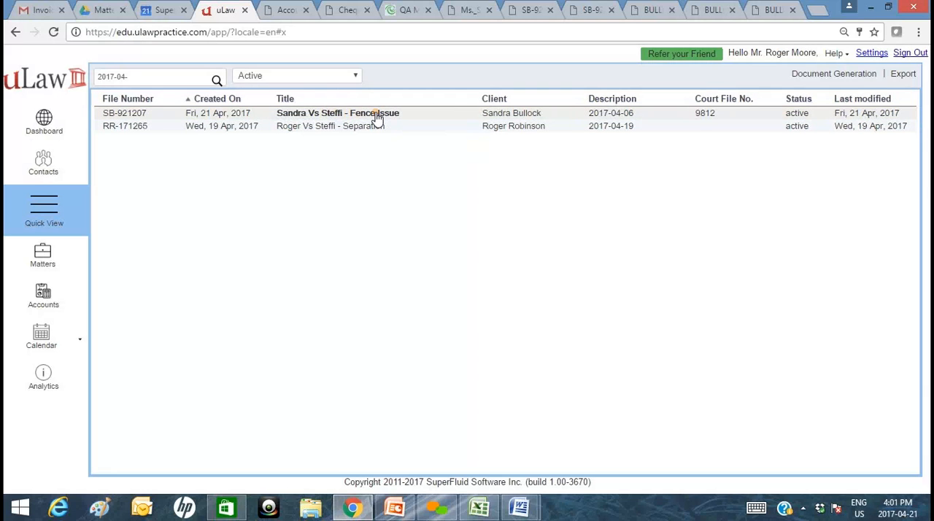
click(376, 115)
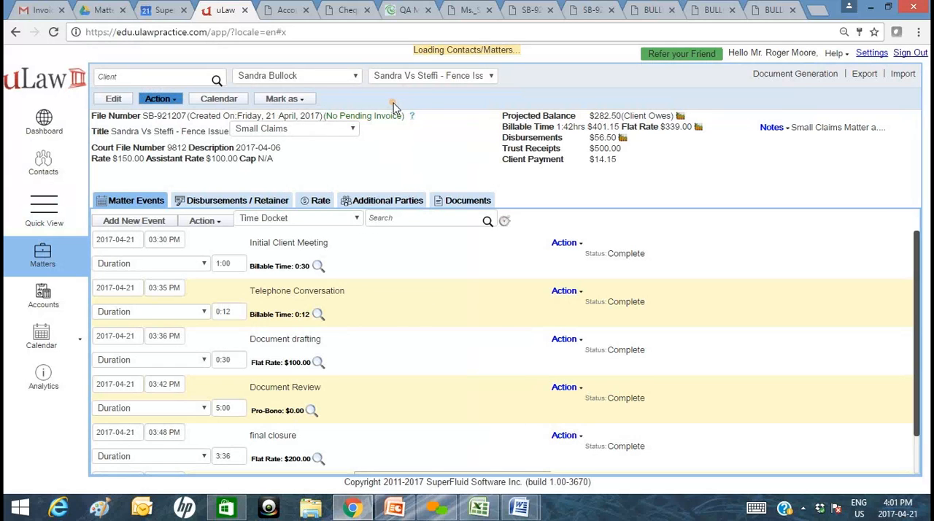
Copy the Fence Issue matter to the newly added client, with the option to include descriptions enabled.
click(172, 102)
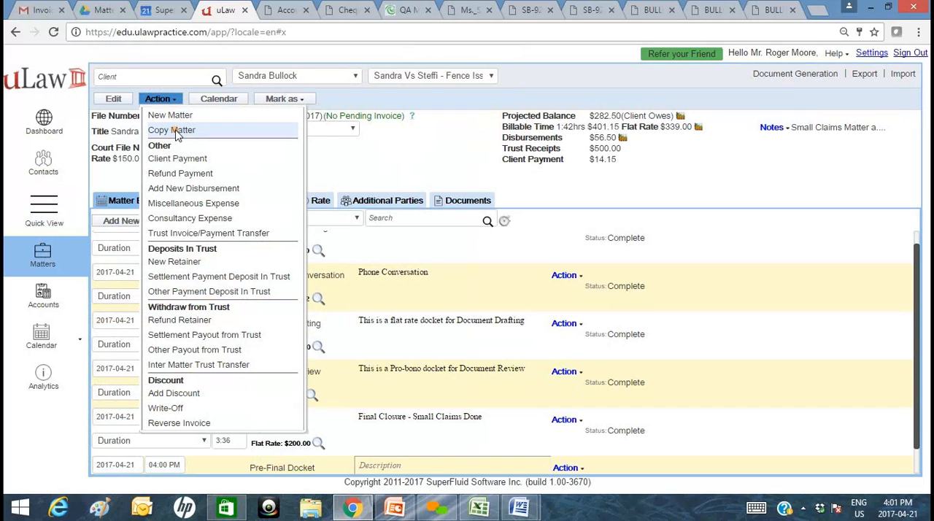
click(175, 131)
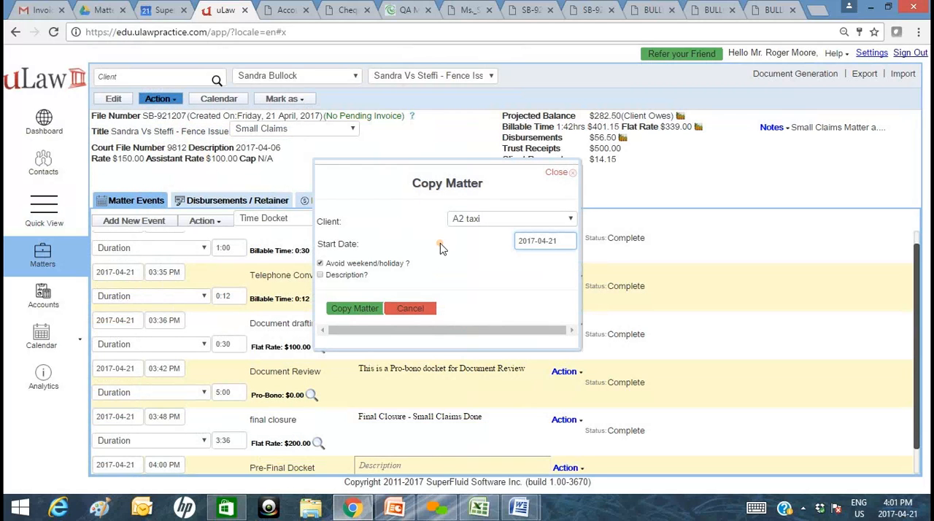
click(469, 220)
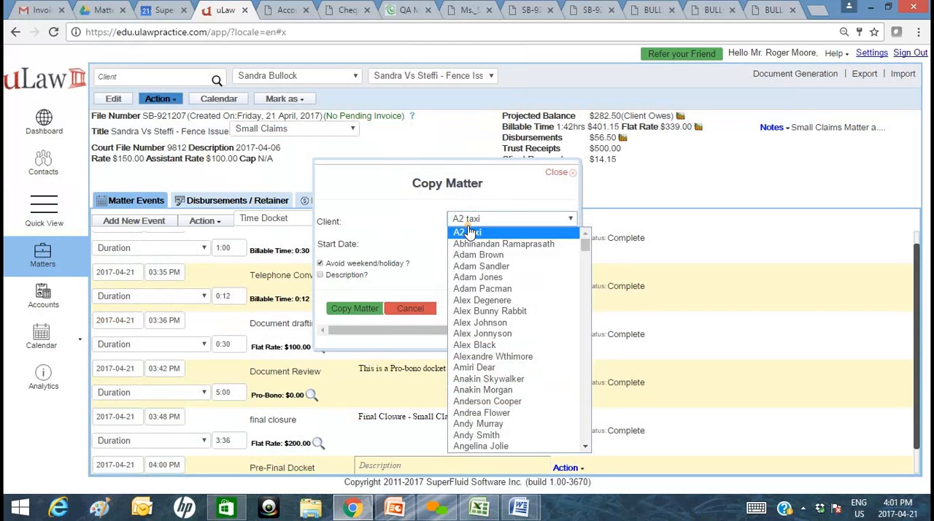
key(m)
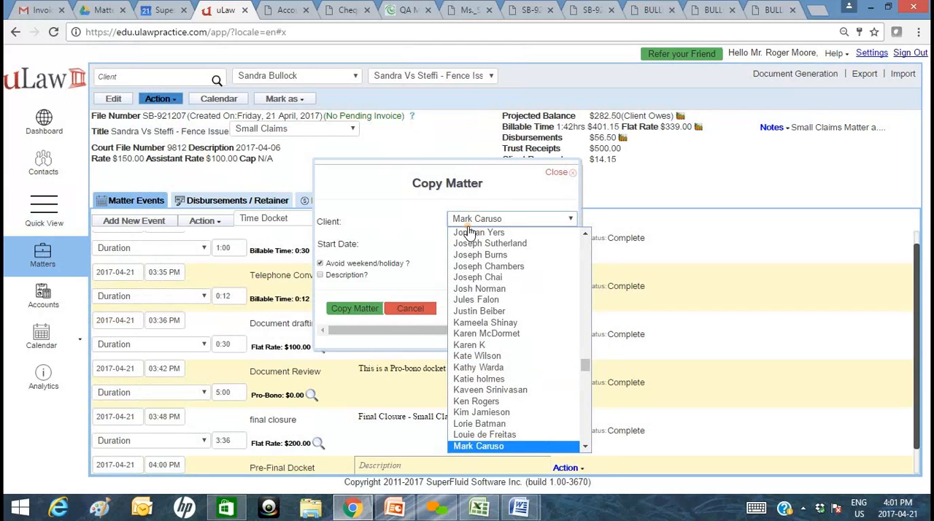
scroll(562, 386, down, 3)
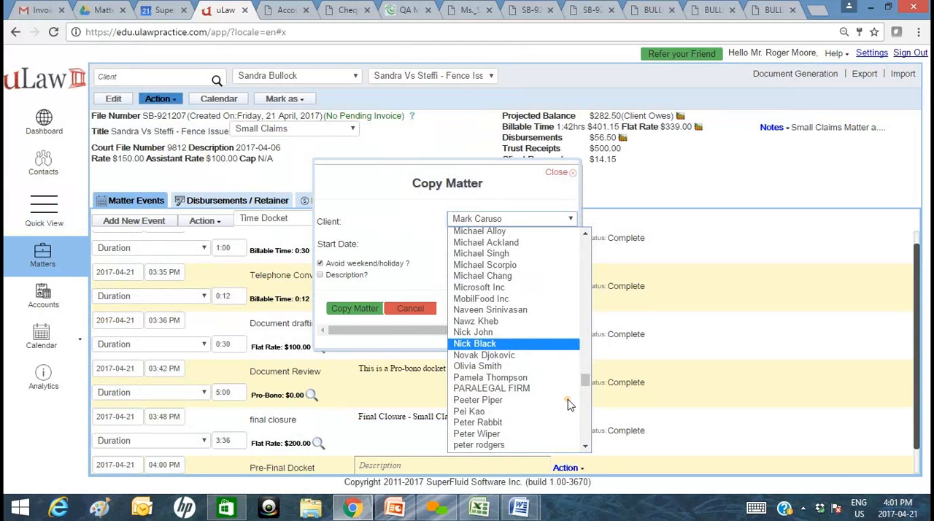
scroll(586, 386, up, 1)
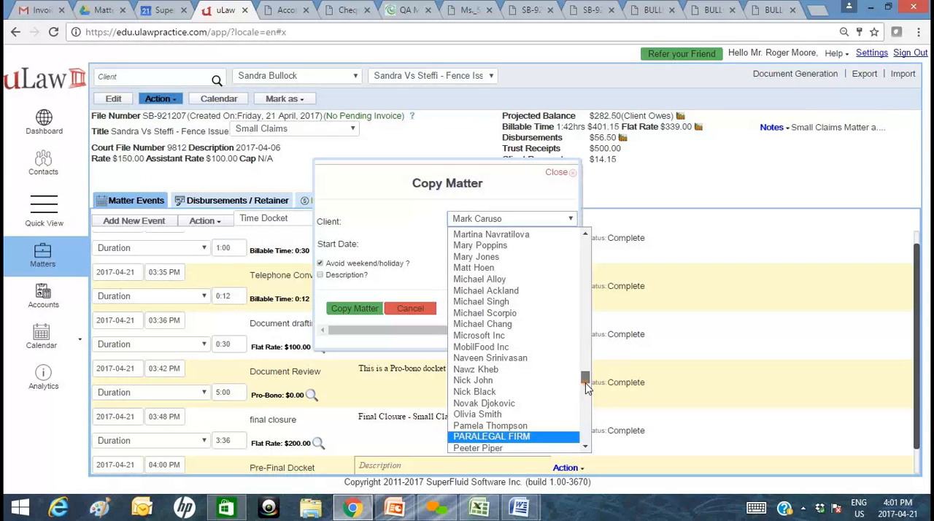
click(506, 257)
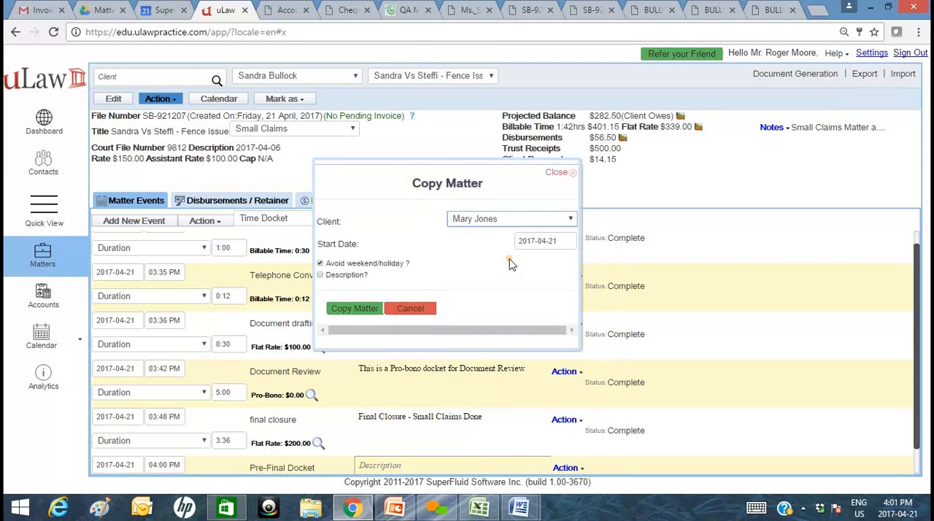
click(342, 283)
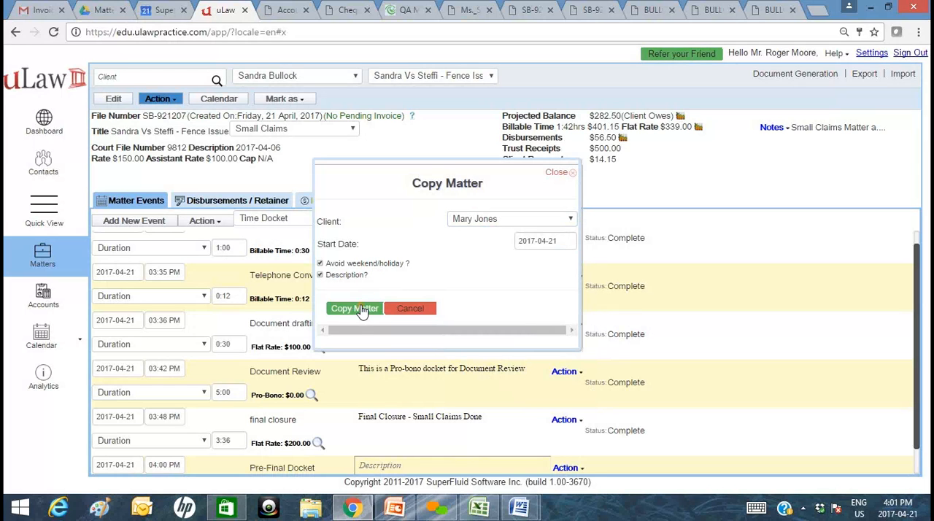
click(361, 308)
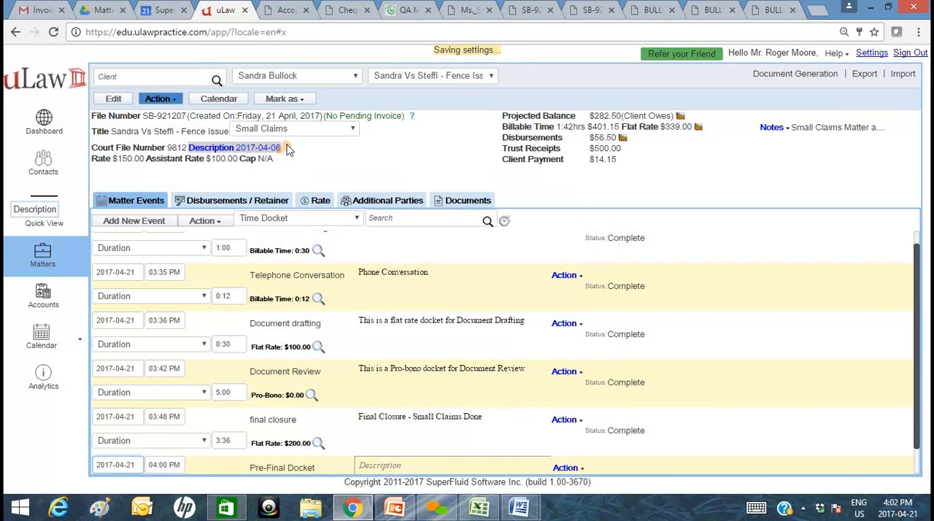
Find the new client among the matters by first name and open the copied Fence Issue matter.
click(43, 175)
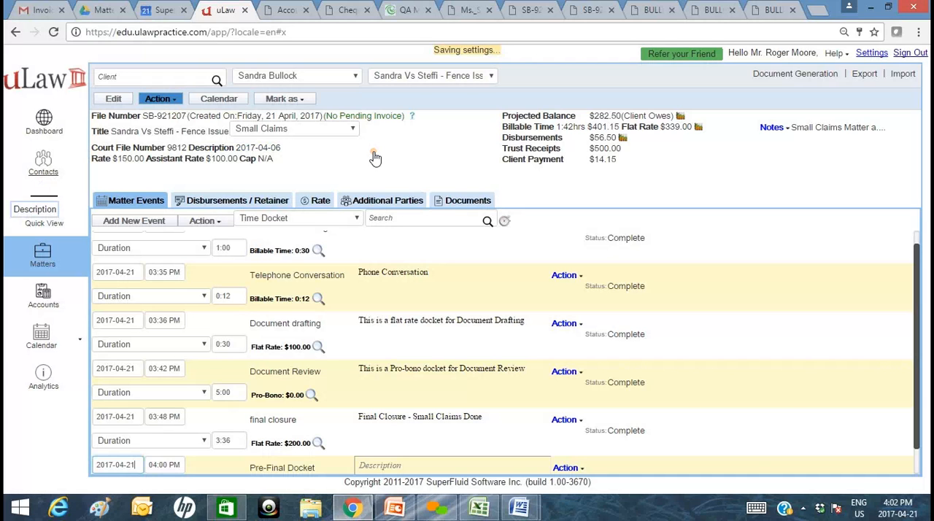
click(132, 201)
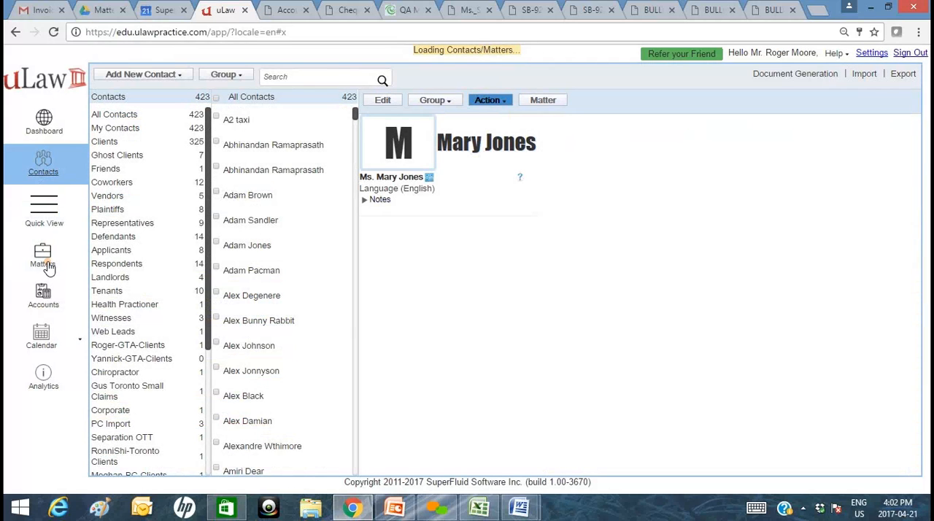
click(48, 267)
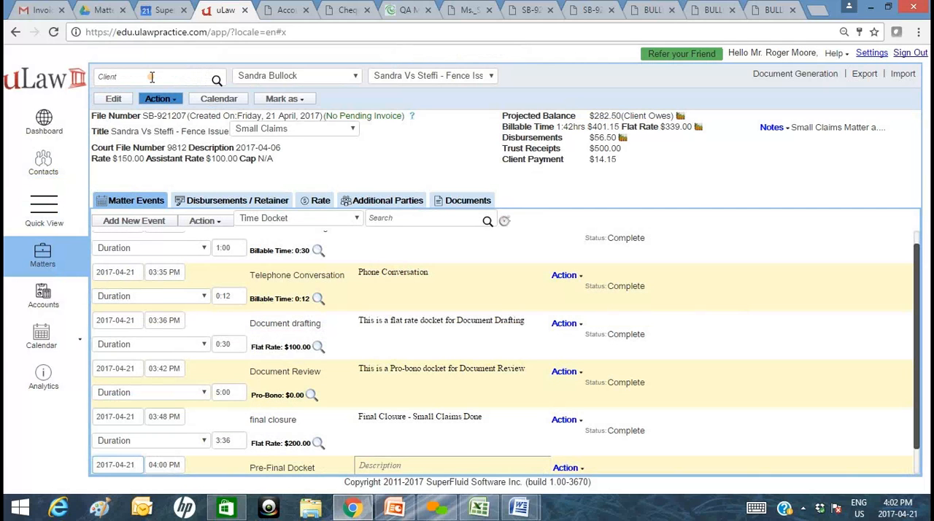
click(151, 77)
text(Mary)
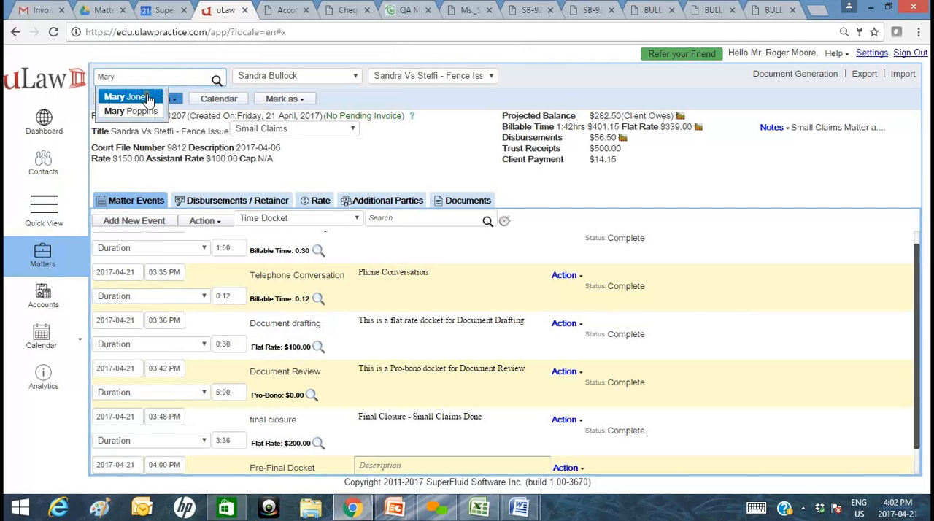
click(150, 97)
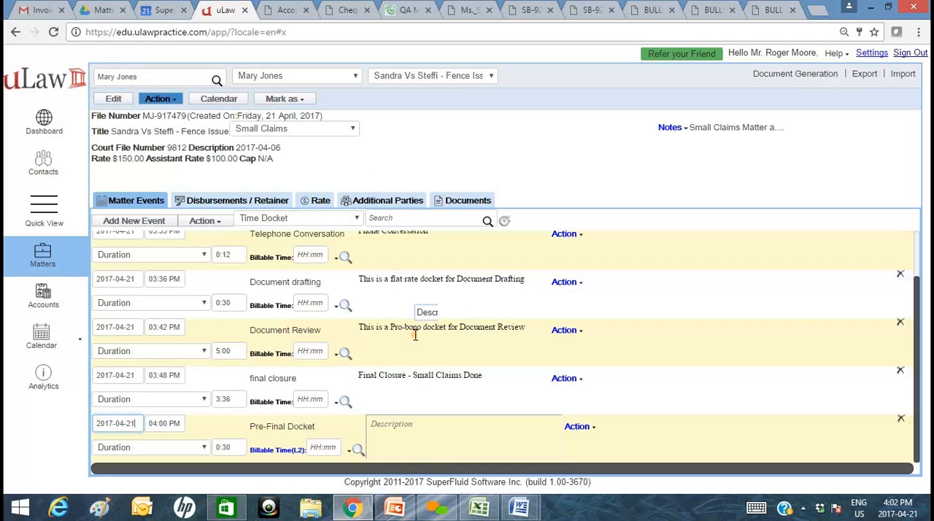
scroll(295, 328, up, 2)
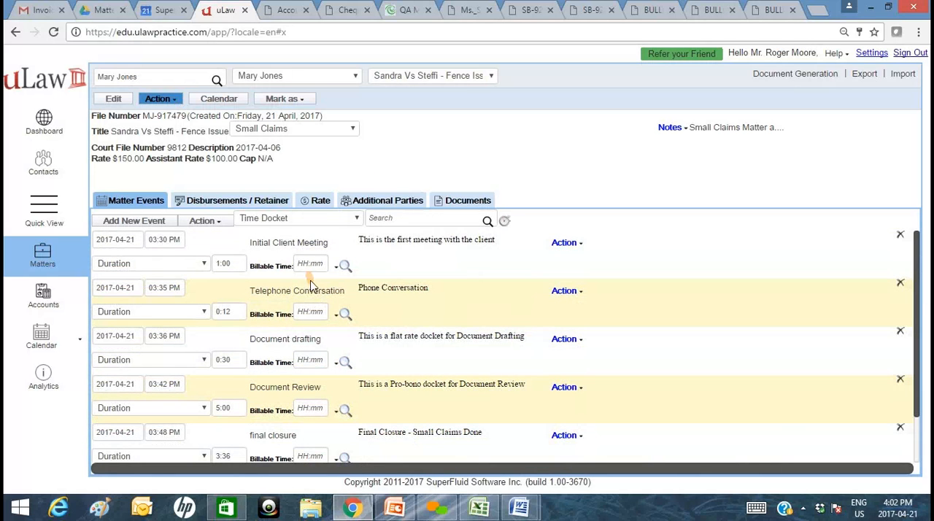
Put the new client's first name in the matter title, set court file number 9818 and description 2017-04-07, and save.
click(114, 99)
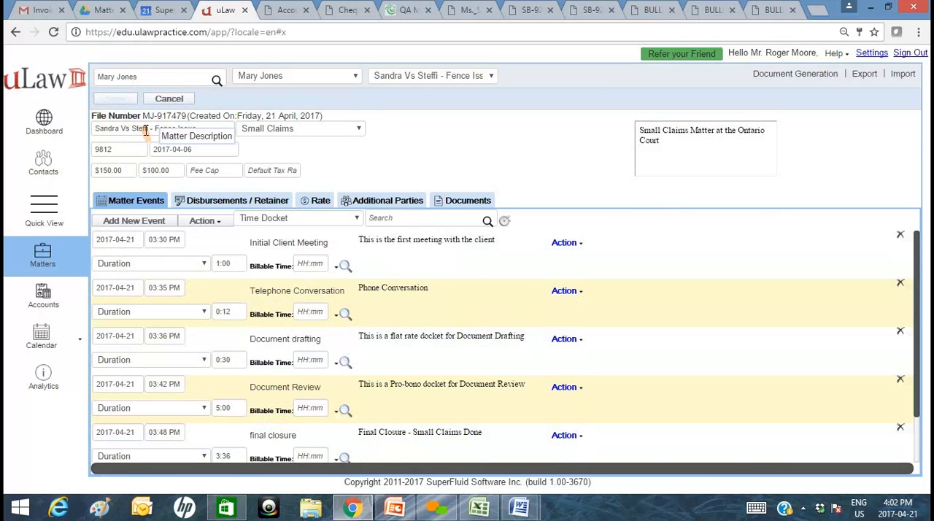
double_click(108, 129)
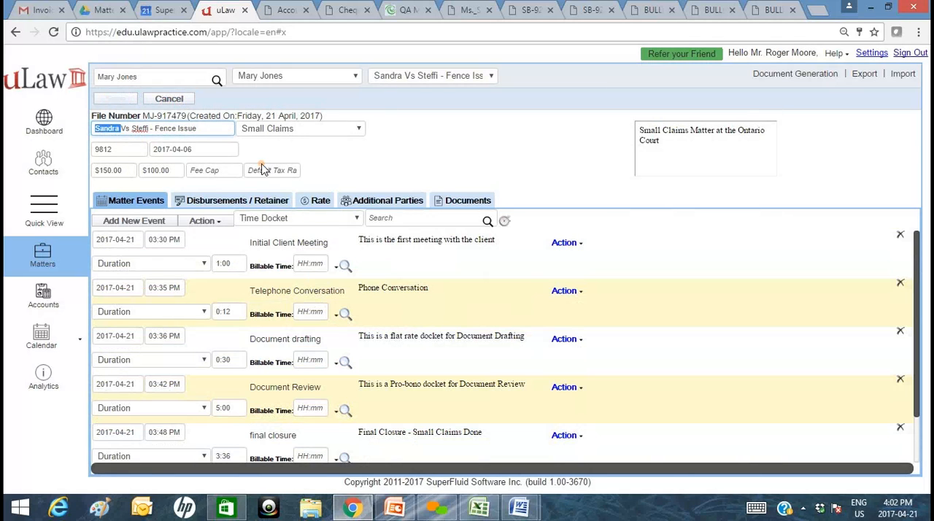
text(Mary)
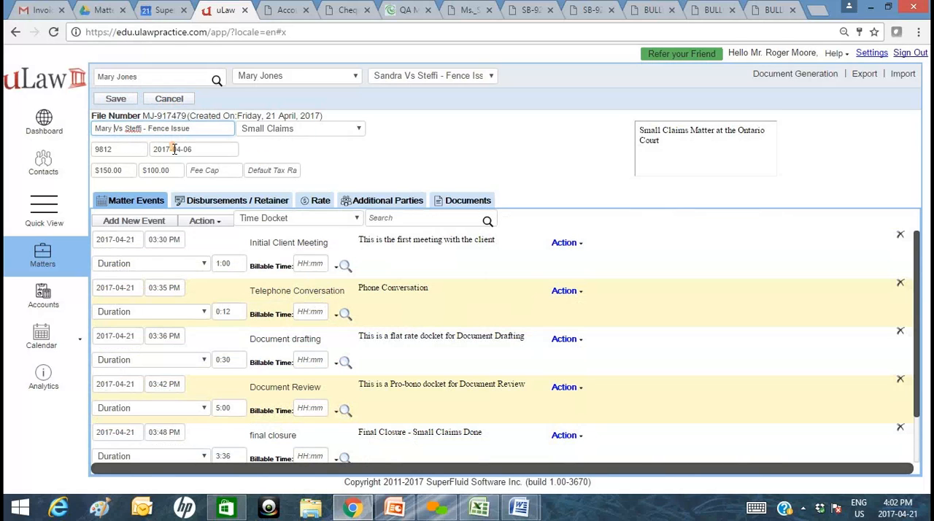
click(119, 146)
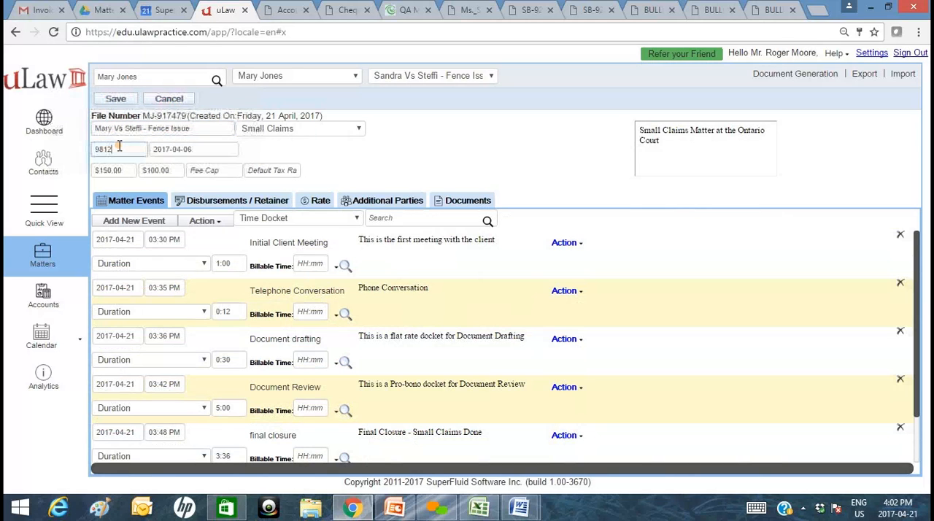
click(207, 146)
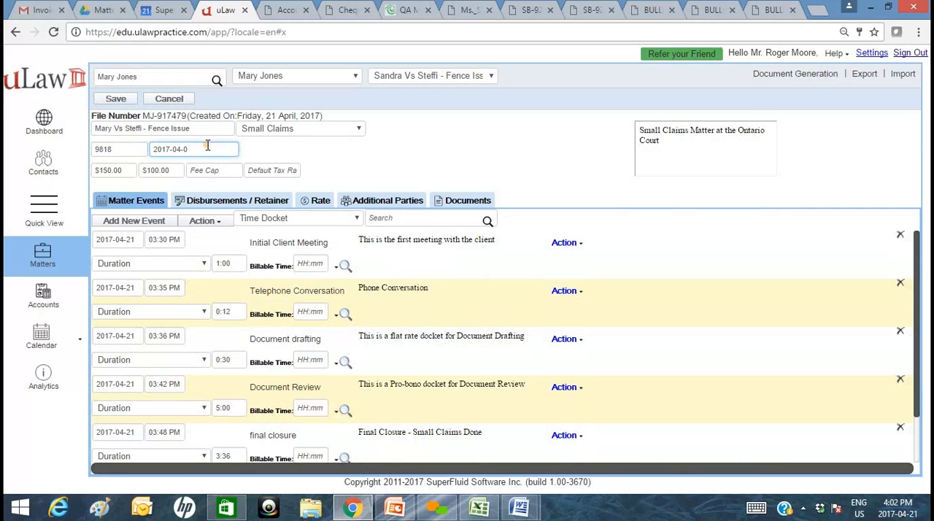
click(109, 99)
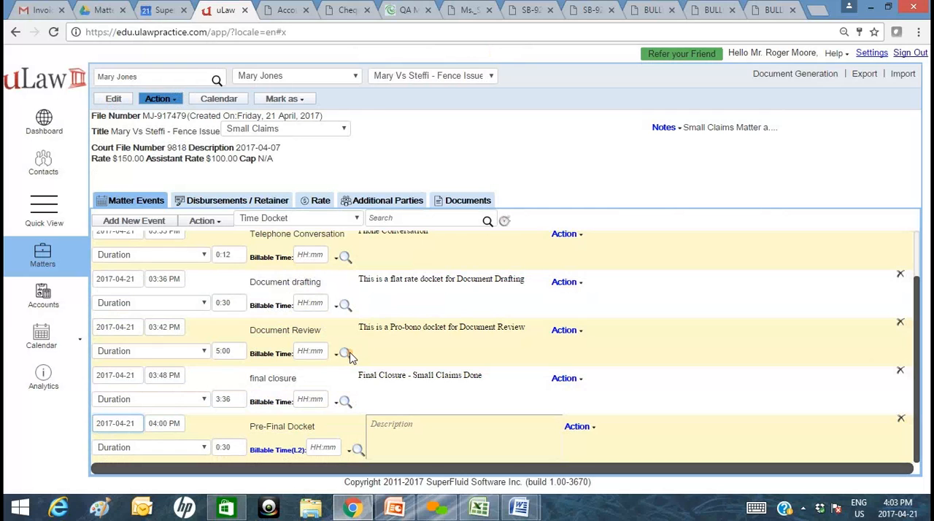
click(172, 103)
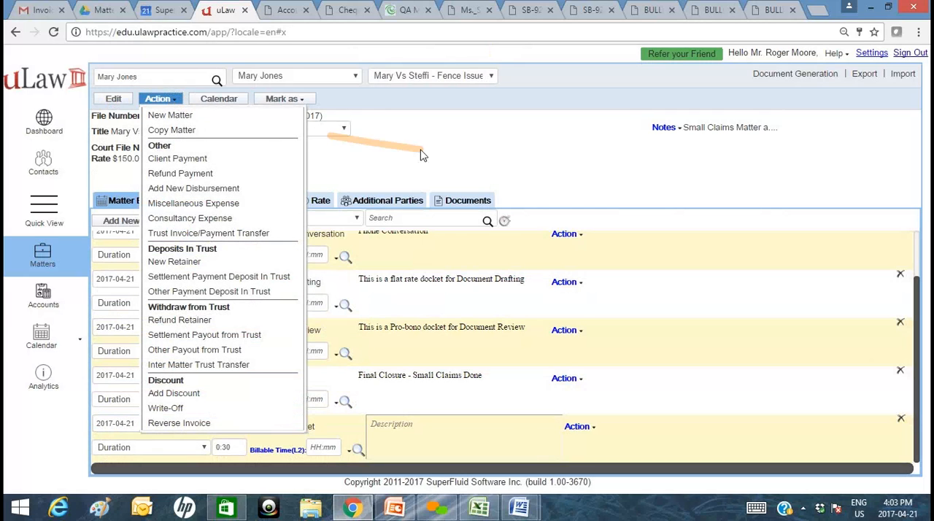
click(482, 153)
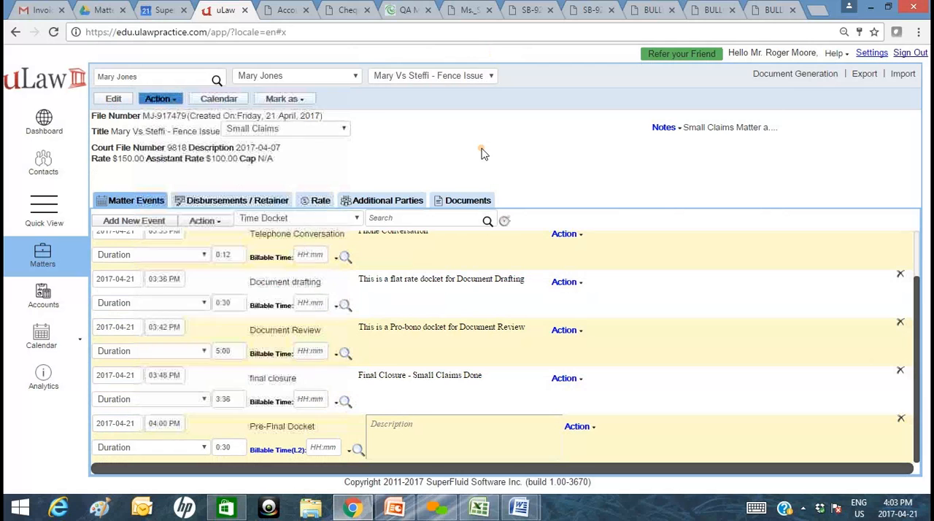
click(446, 514)
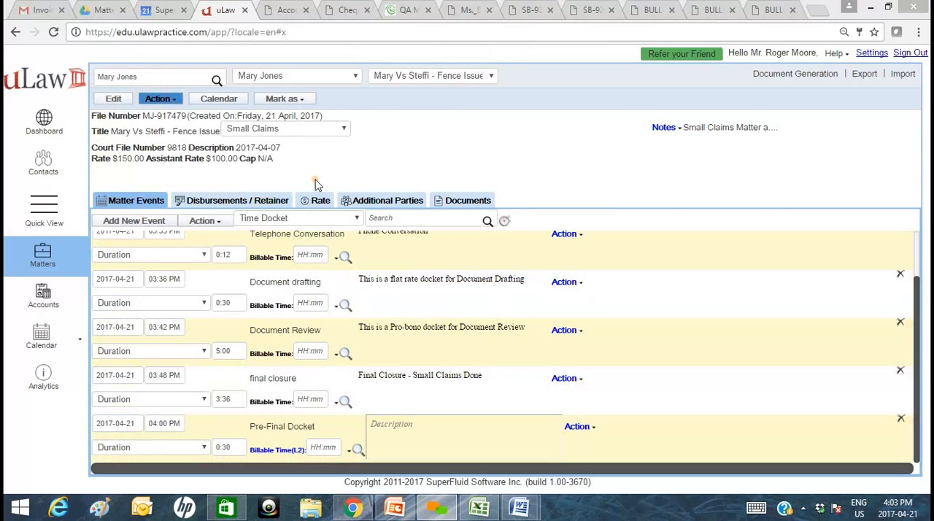
click(171, 102)
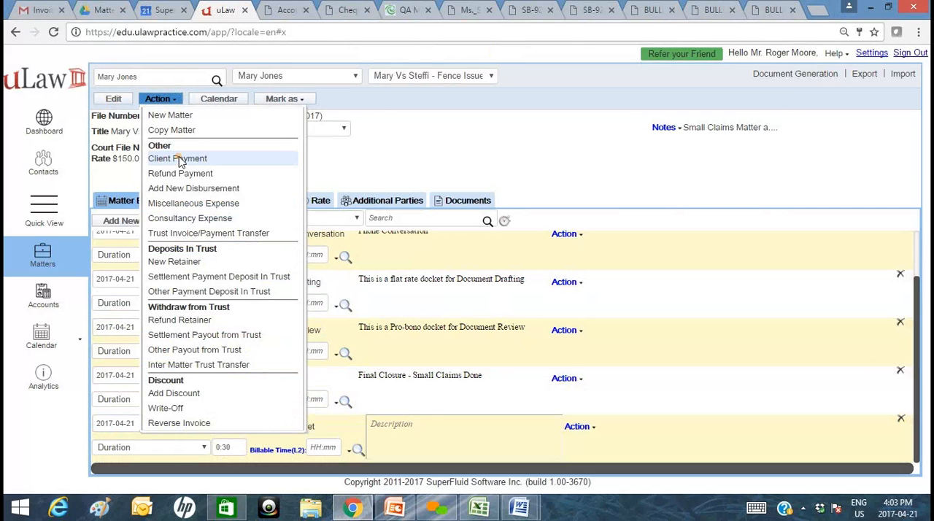